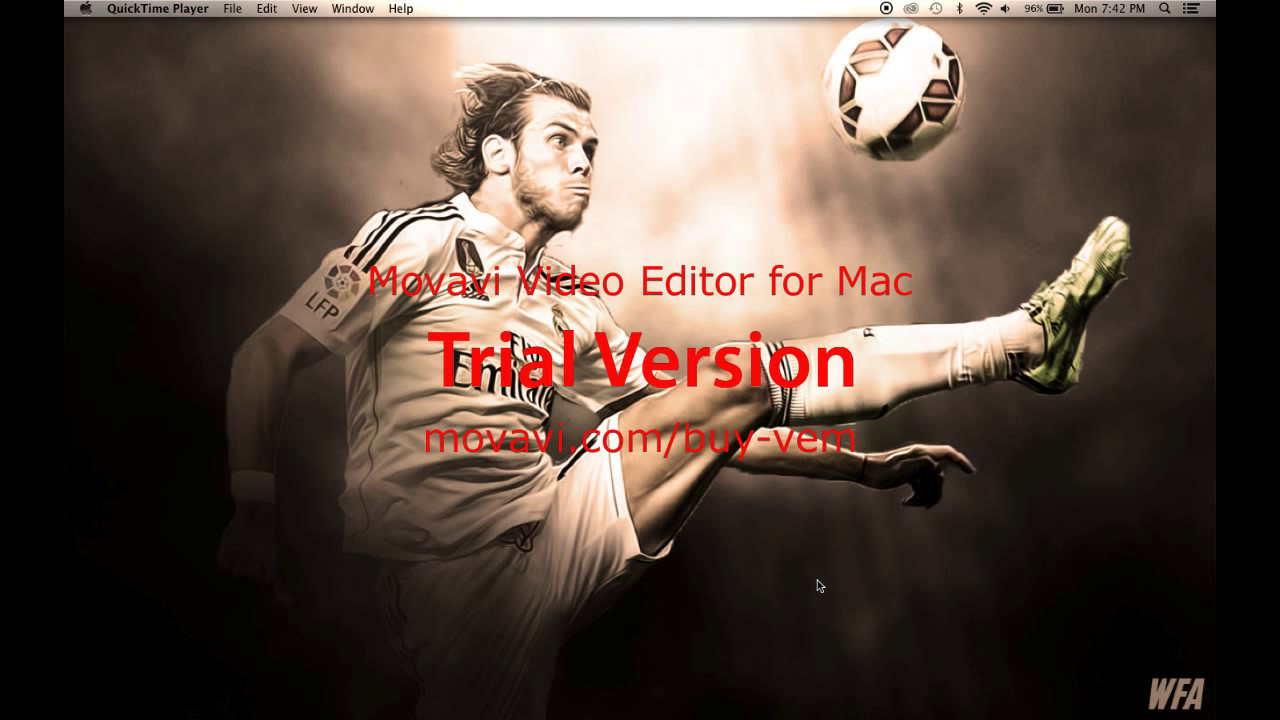
Step: Launch Photoshop CC 2014
mouse_move(758, 712)
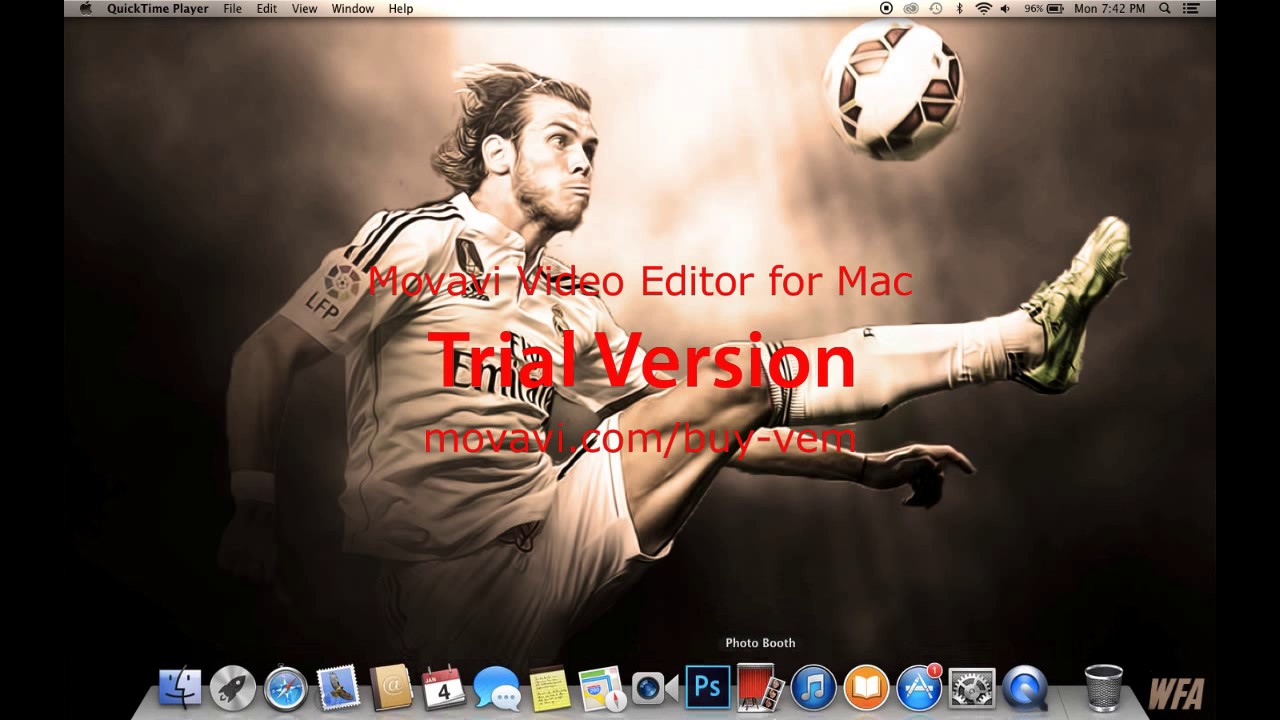
click(708, 684)
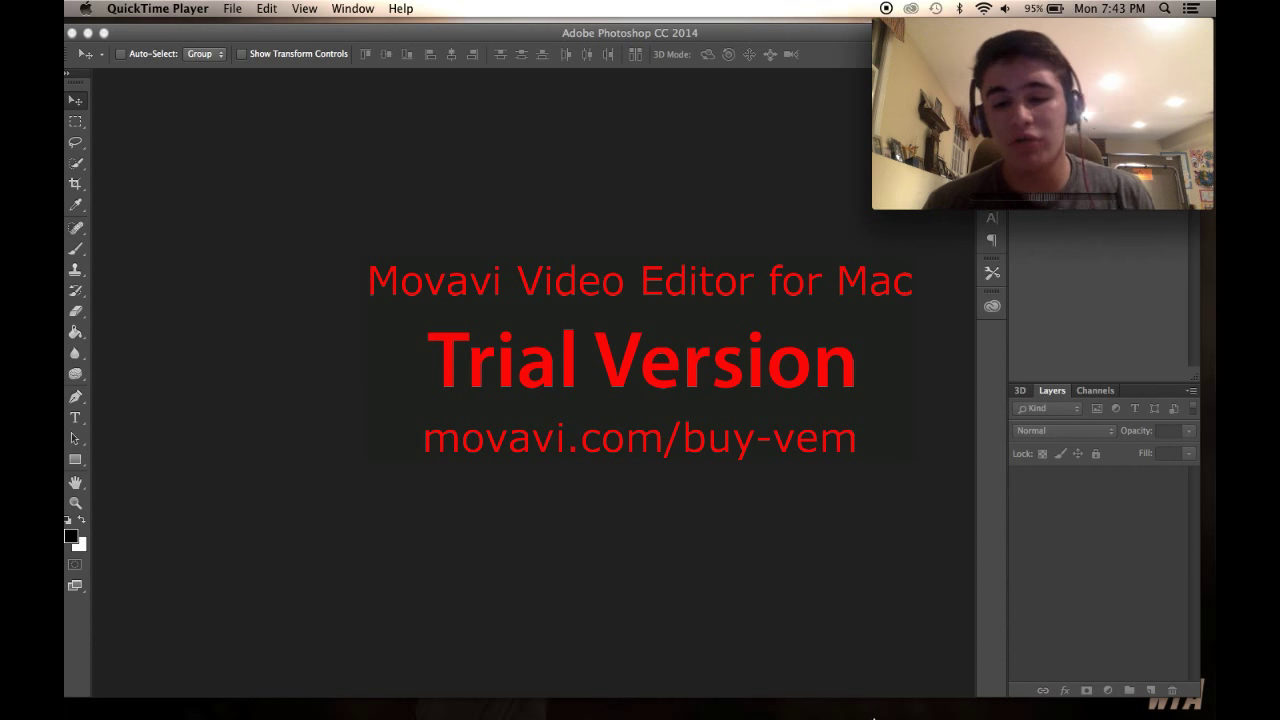
Step: Switch to Finder and list the files tagged Red
mouse_move(929, 716)
click(180, 682)
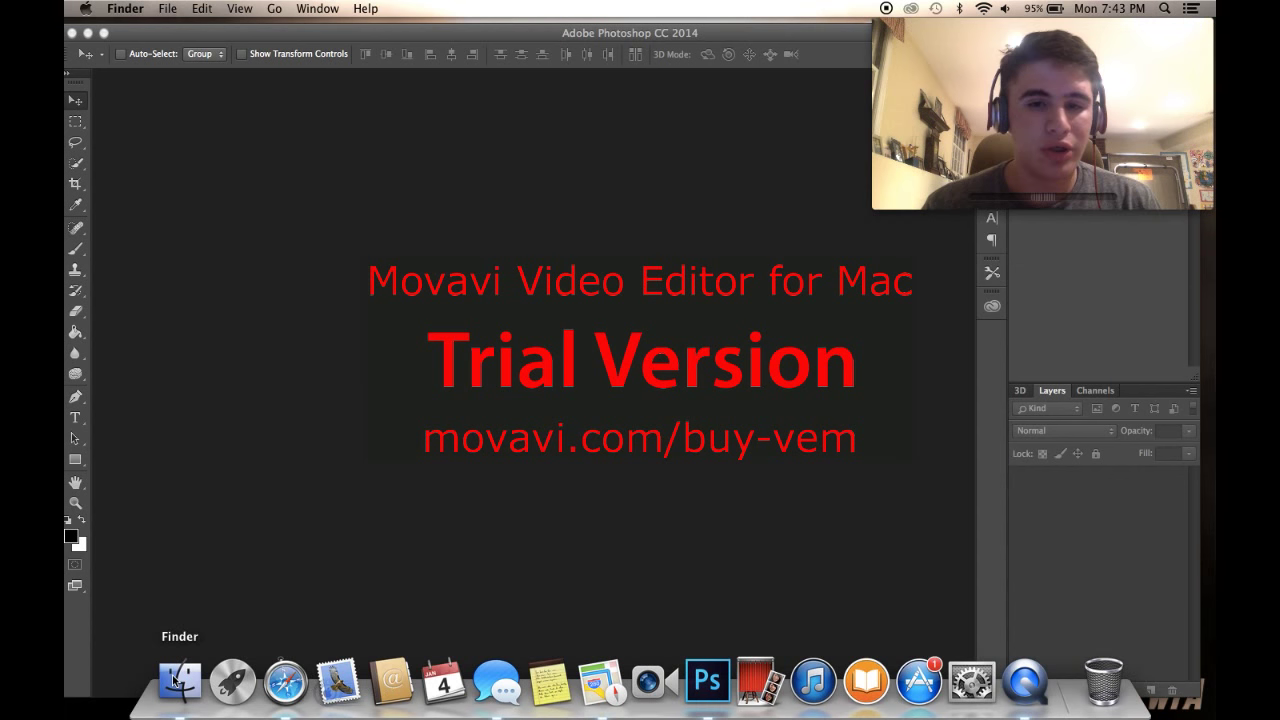
click(464, 460)
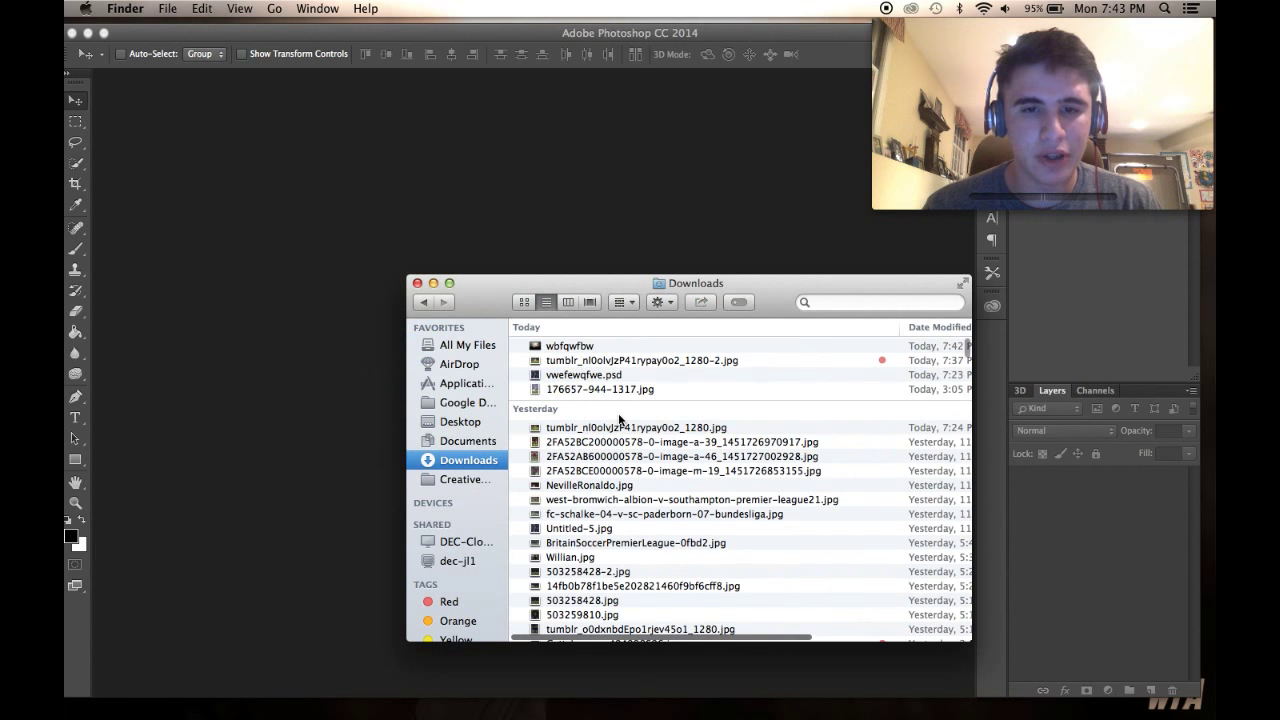
click(449, 601)
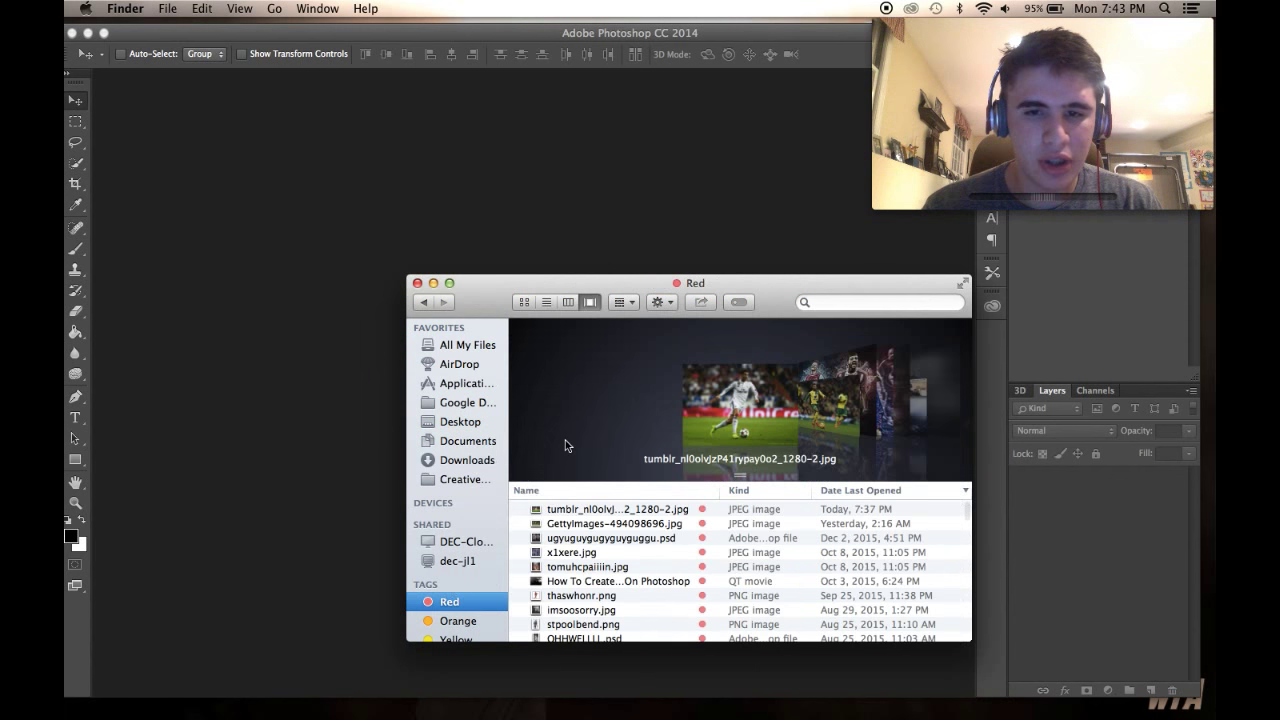
Step: Find GettyImages-494098696.jpg among the red-tagged files and open it in Photoshop
mouse_move(709, 432)
mouse_down()
mouse_move(539, 207)
mouse_move(705, 434)
mouse_up()
scroll(731, 434, right, 2)
scroll(732, 432, up, 2)
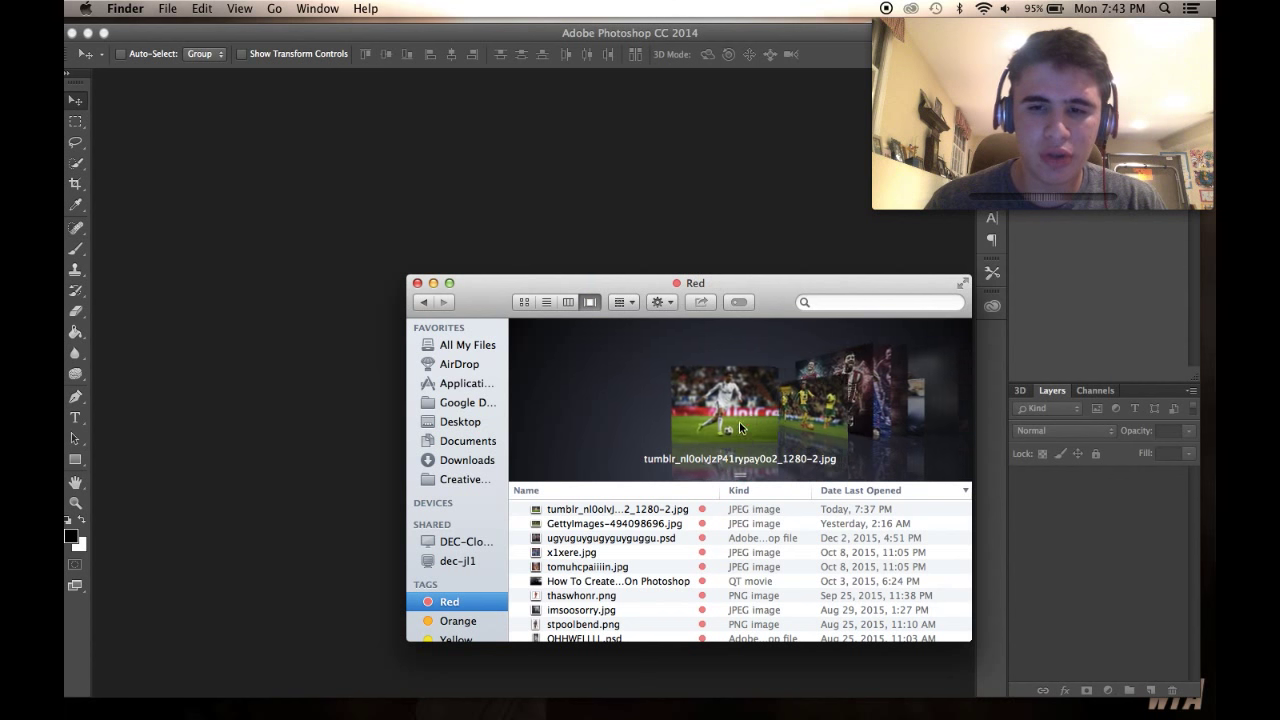
click(758, 416)
scroll(758, 416, right, 2)
scroll(758, 416, left, 2)
scroll(758, 416, down, 1)
drag(758, 416, 758, 270)
scroll(757, 270, up, 2)
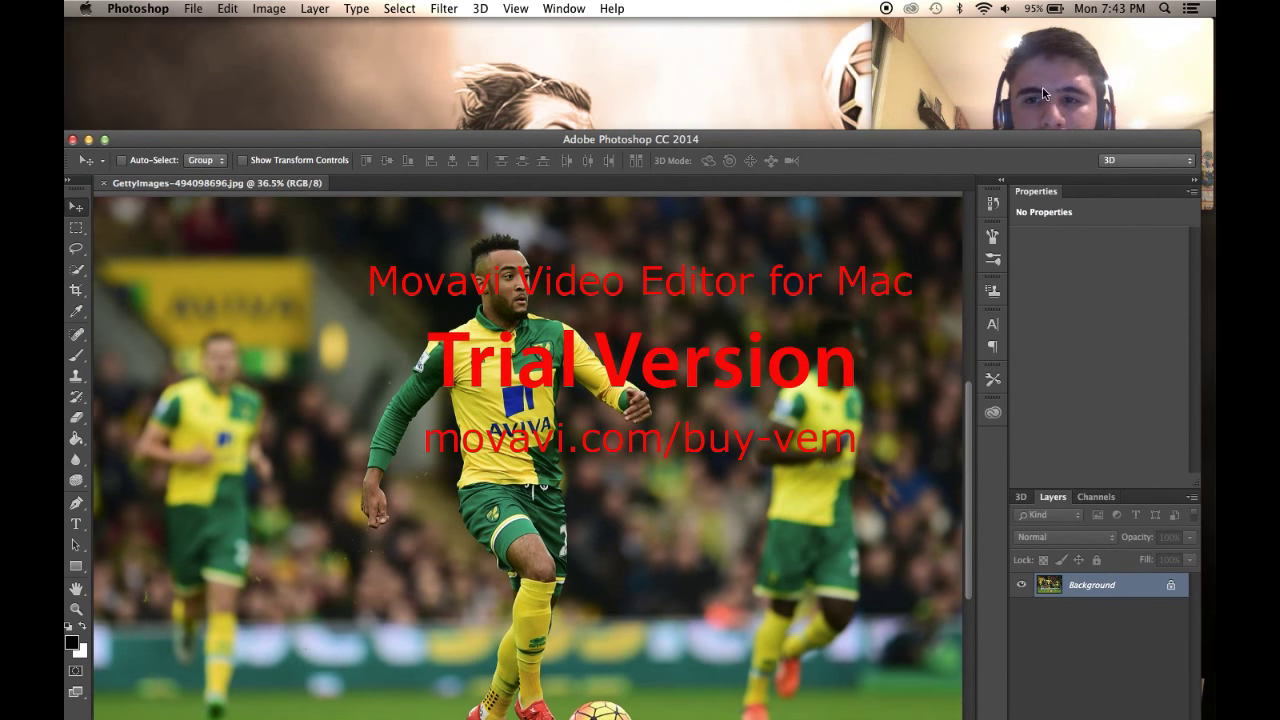
Step: Set the QuickTime webcam window to float on top, and move the Photoshop window up to just below the menu bar
click(266, 8)
mouse_move(305, 8)
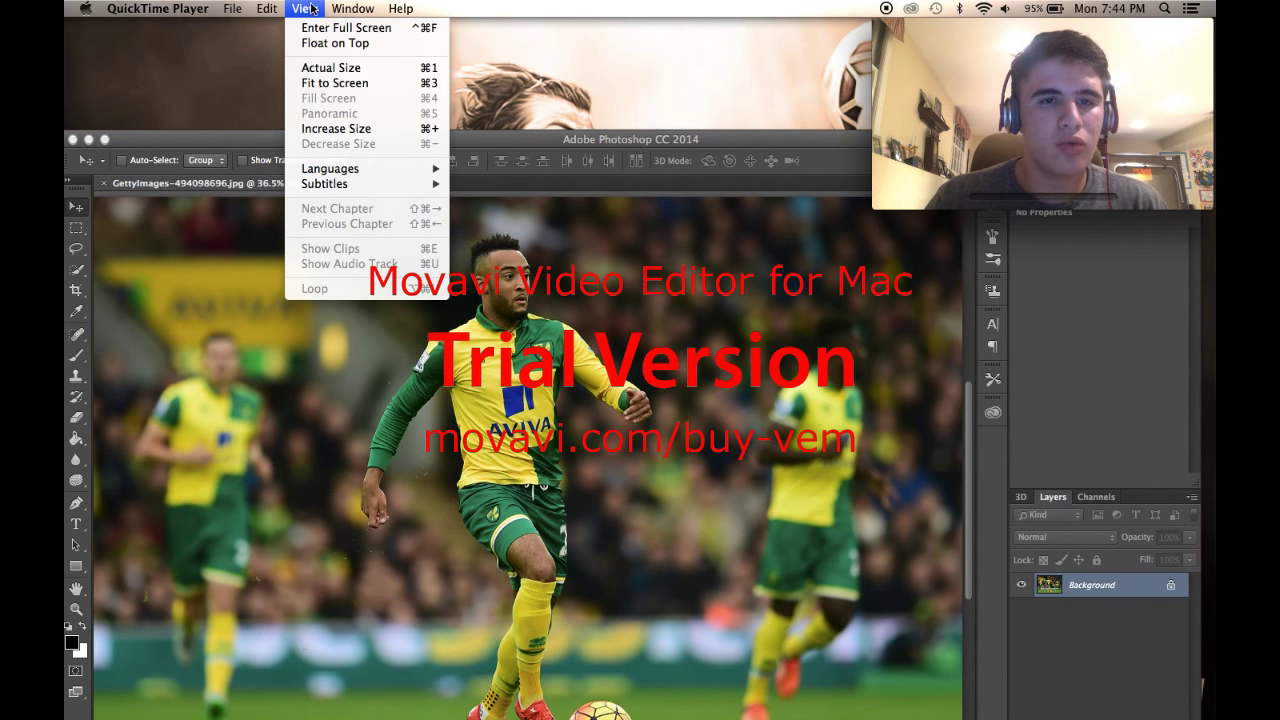
click(321, 44)
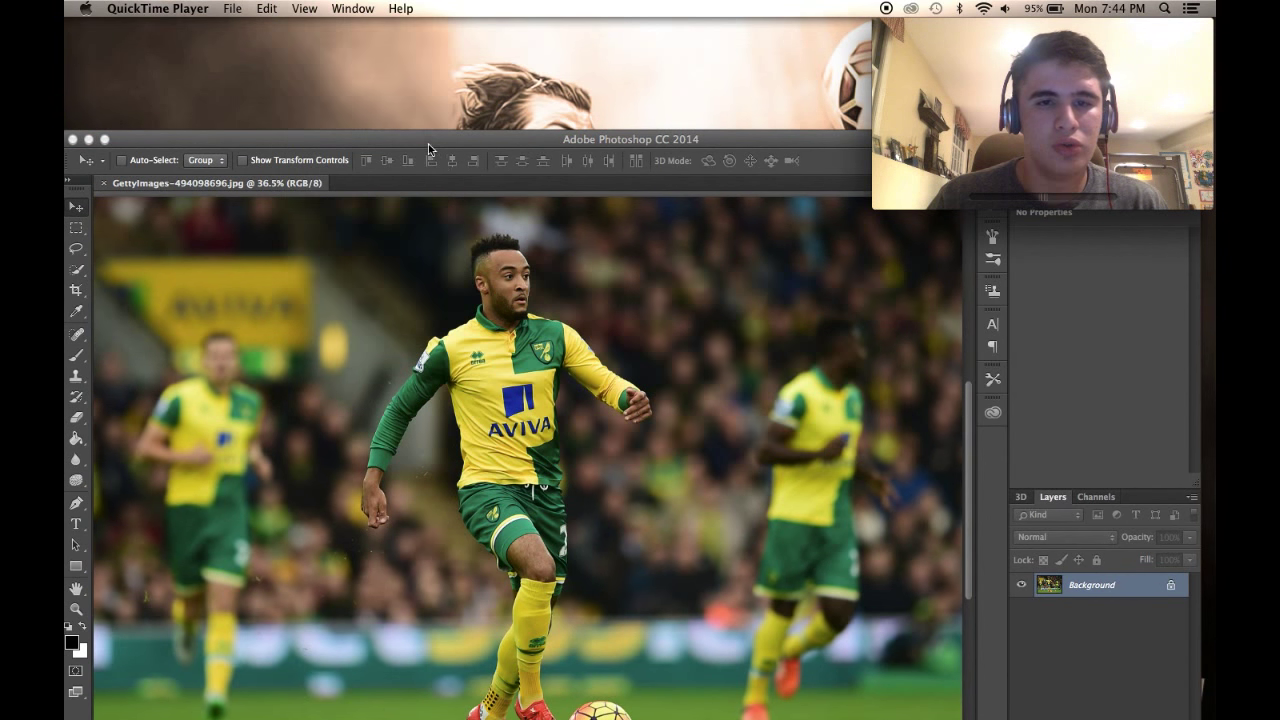
click(429, 144)
drag(403, 137, 408, 36)
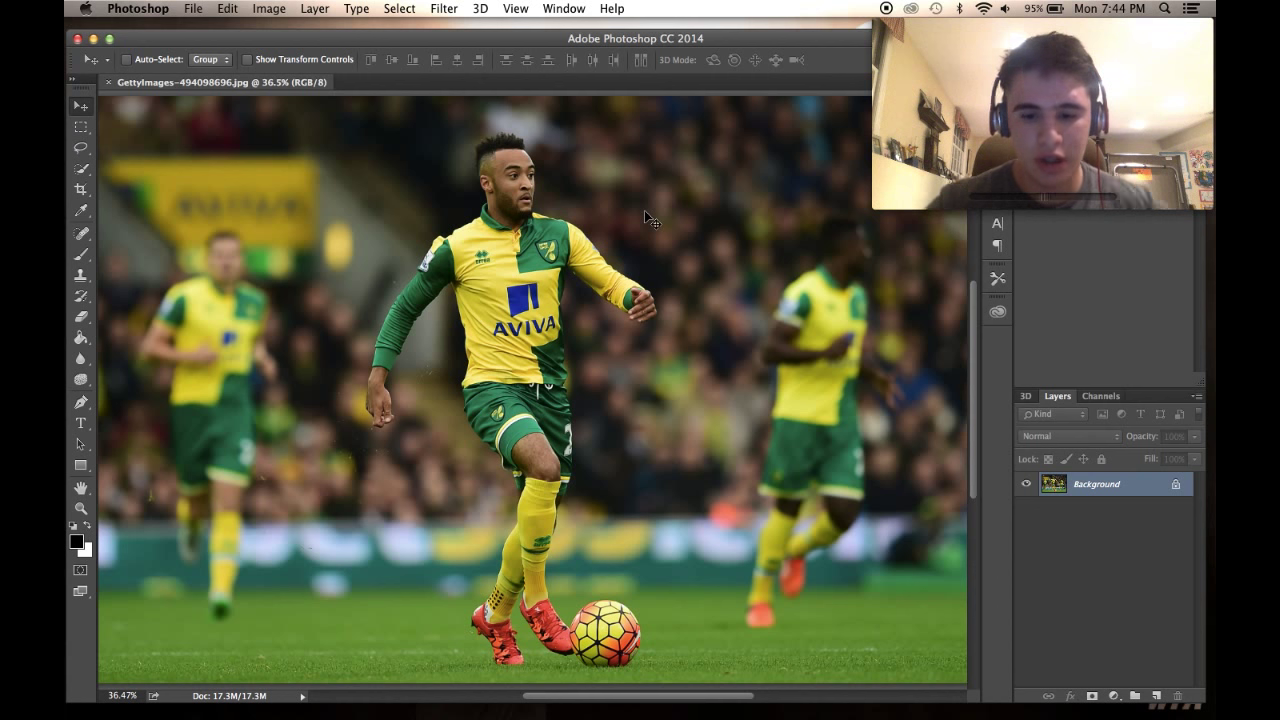
Step: Duplicate the Background layer
key(super)
key(super+j)
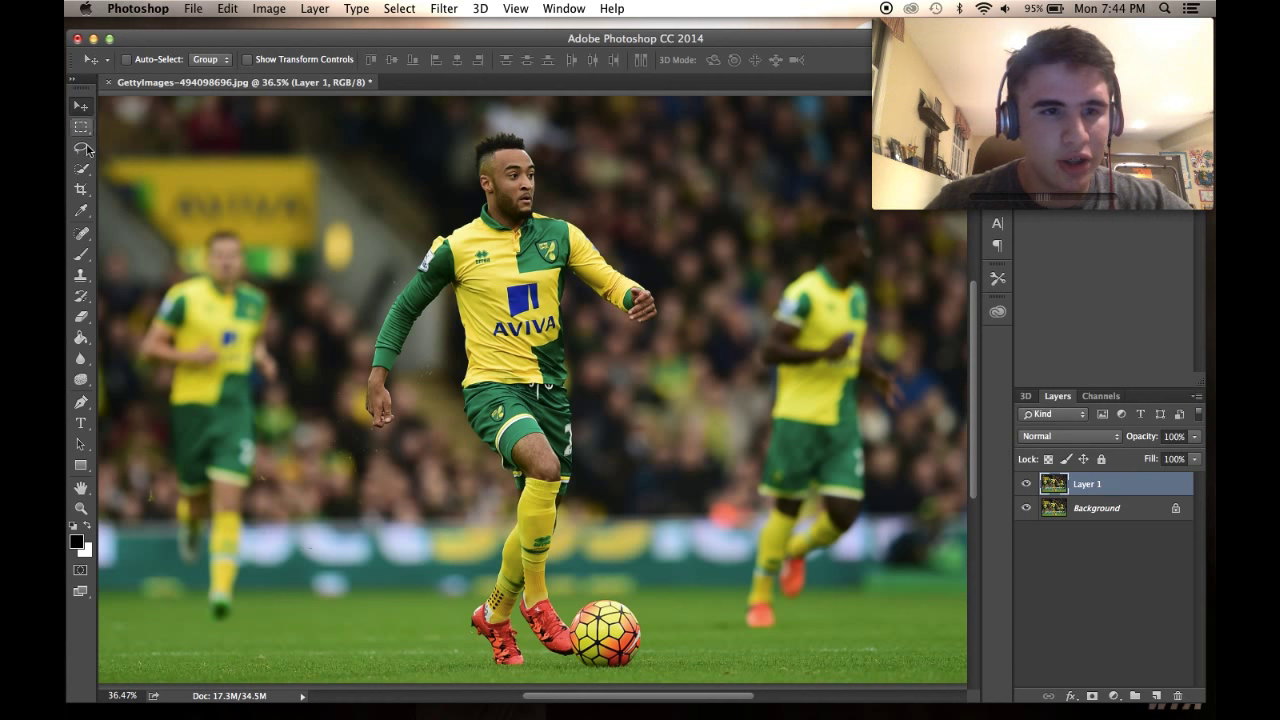
Step: Select the blurred crowd around the central player's head, torso and arms with the Quick Selection tool, using brush size 25
key(w)
click(157, 59)
scroll(531, 398, up, 3)
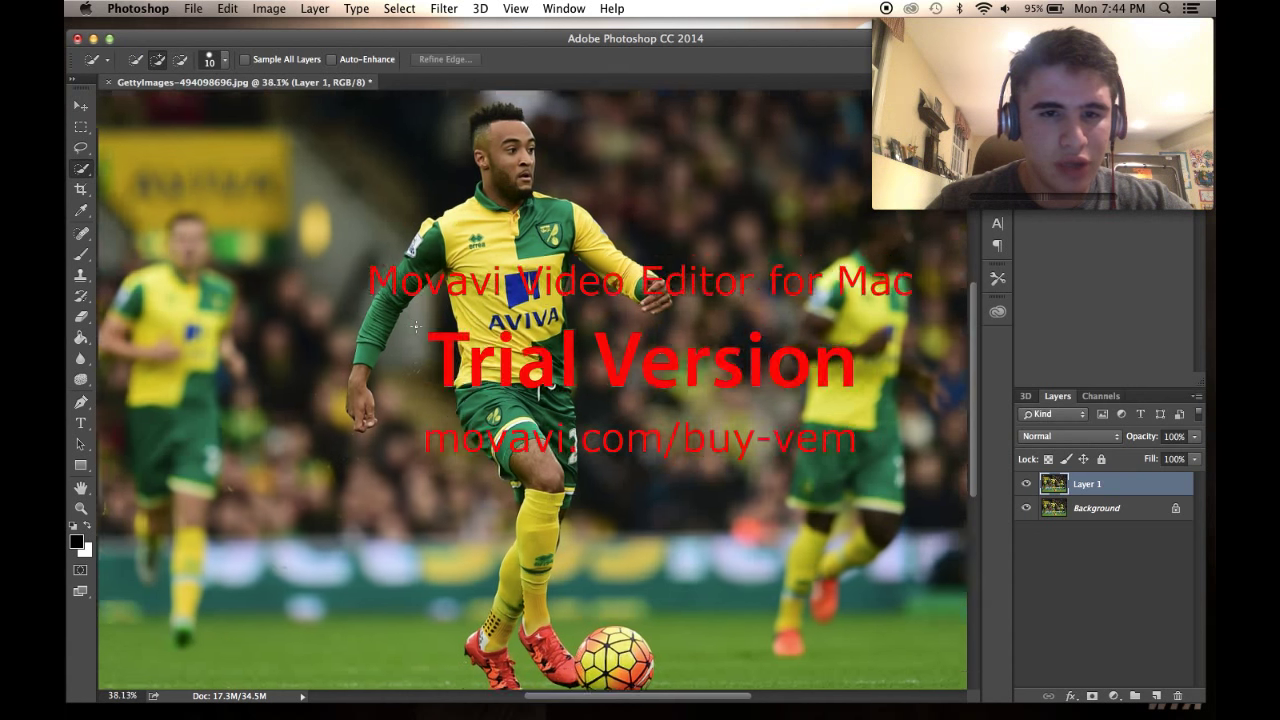
key(bracketright)
key(bracketright)
drag(398, 329, 374, 428)
drag(230, 293, 300, 226)
scroll(273, 183, up, 4)
click(366, 303)
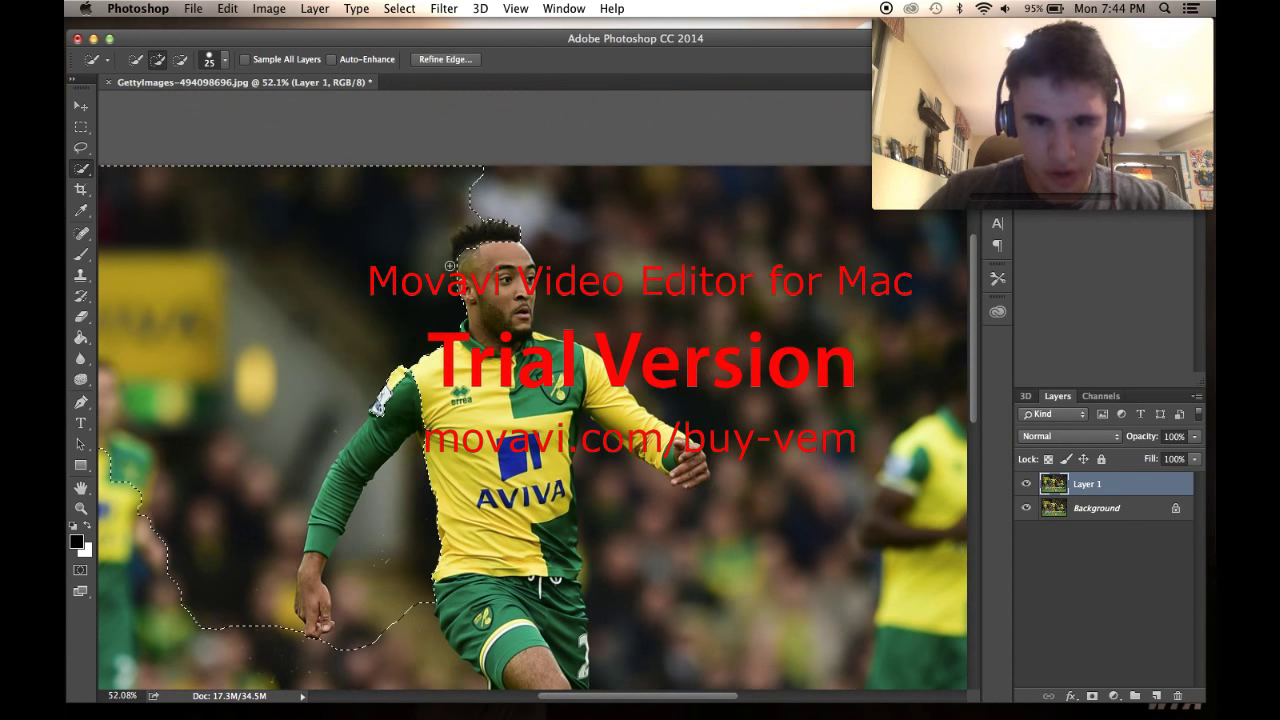
drag(553, 225, 647, 299)
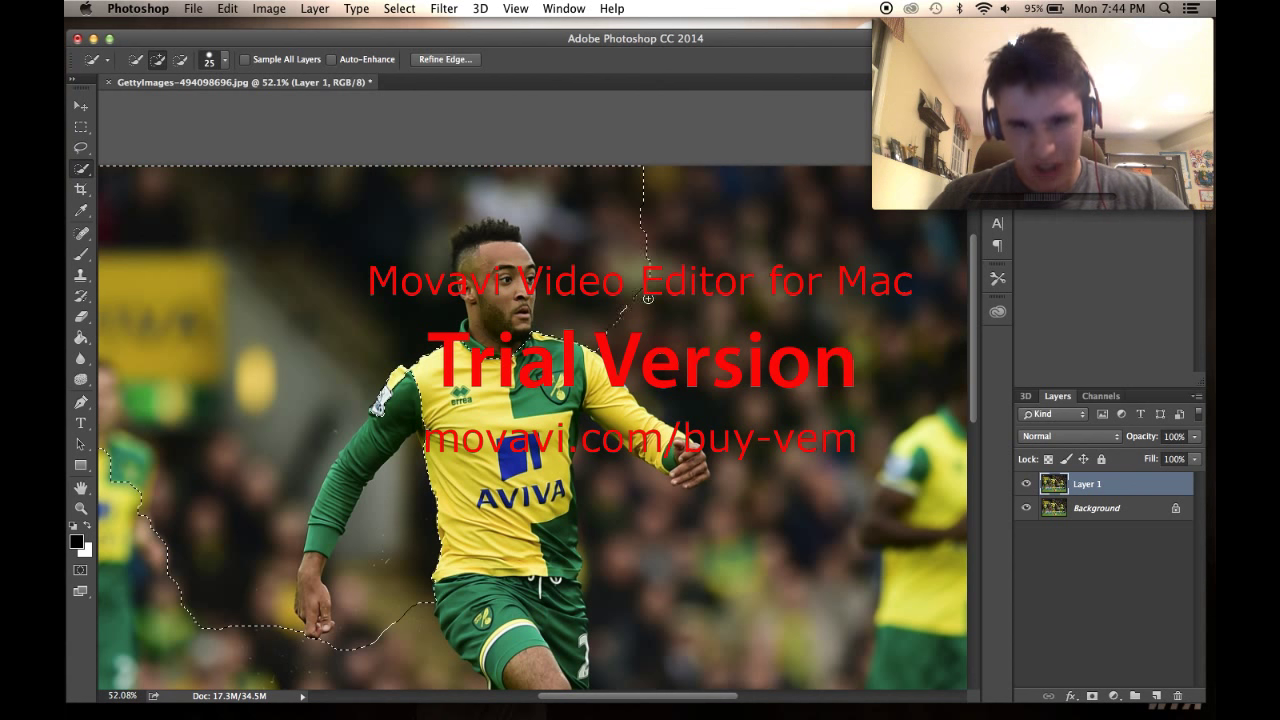
mouse_move(672, 402)
mouse_down()
mouse_move(770, 420)
mouse_move(805, 461)
mouse_move(717, 486)
mouse_up()
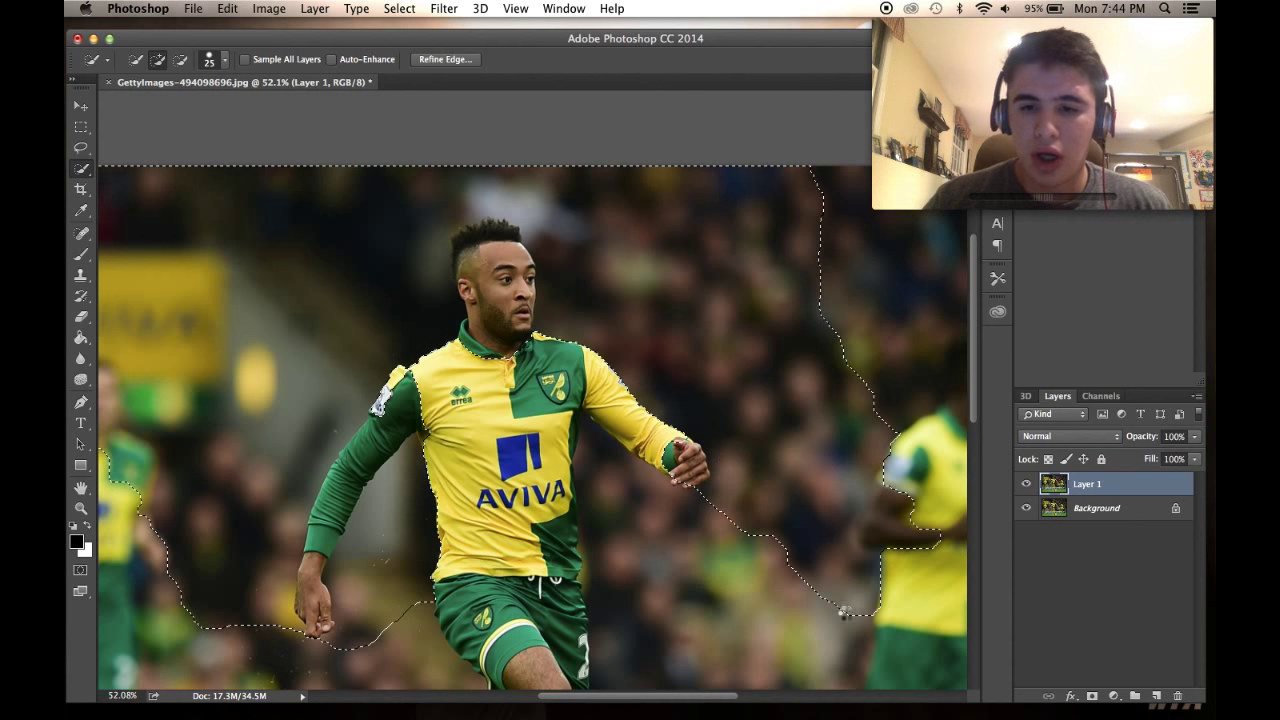
Step: Extend the selection over the lower background and the grass around the player's legs and the ball
scroll(846, 610, up, 5)
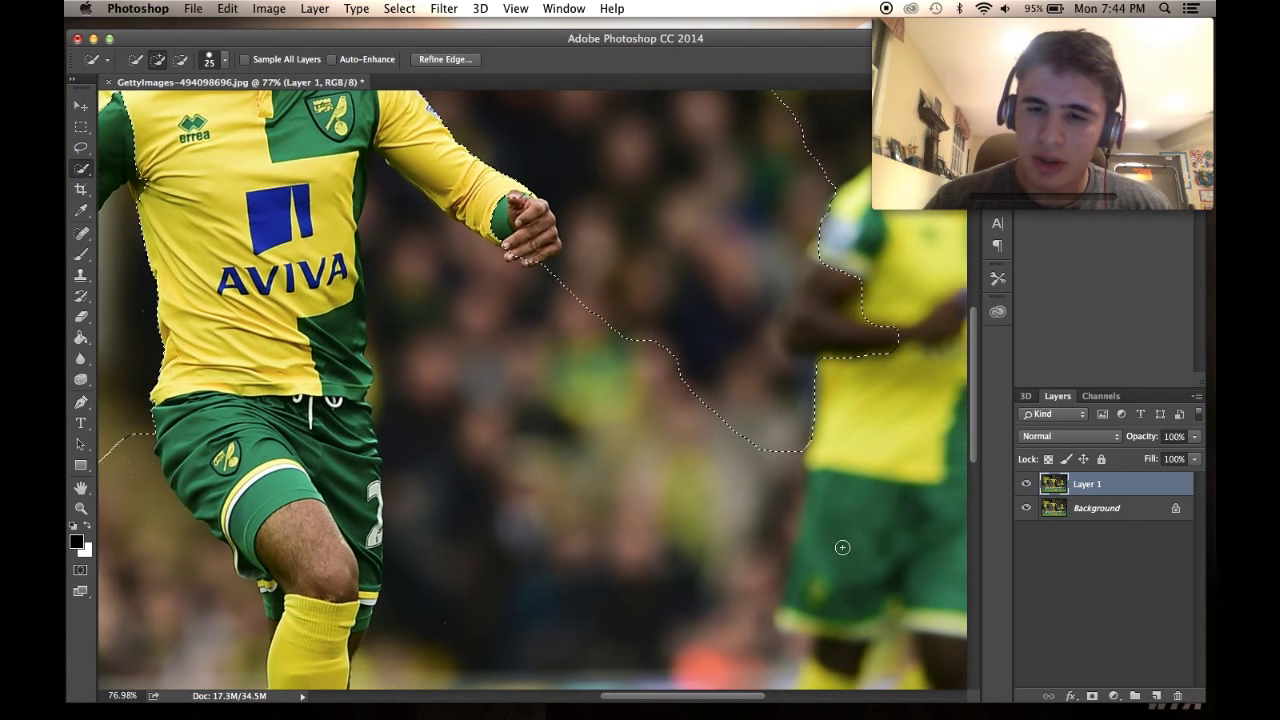
mouse_move(842, 547)
mouse_down()
mouse_move(805, 620)
mouse_move(669, 571)
mouse_up()
scroll(669, 571, down, 5)
scroll(649, 406, down, 3)
drag(649, 406, 552, 417)
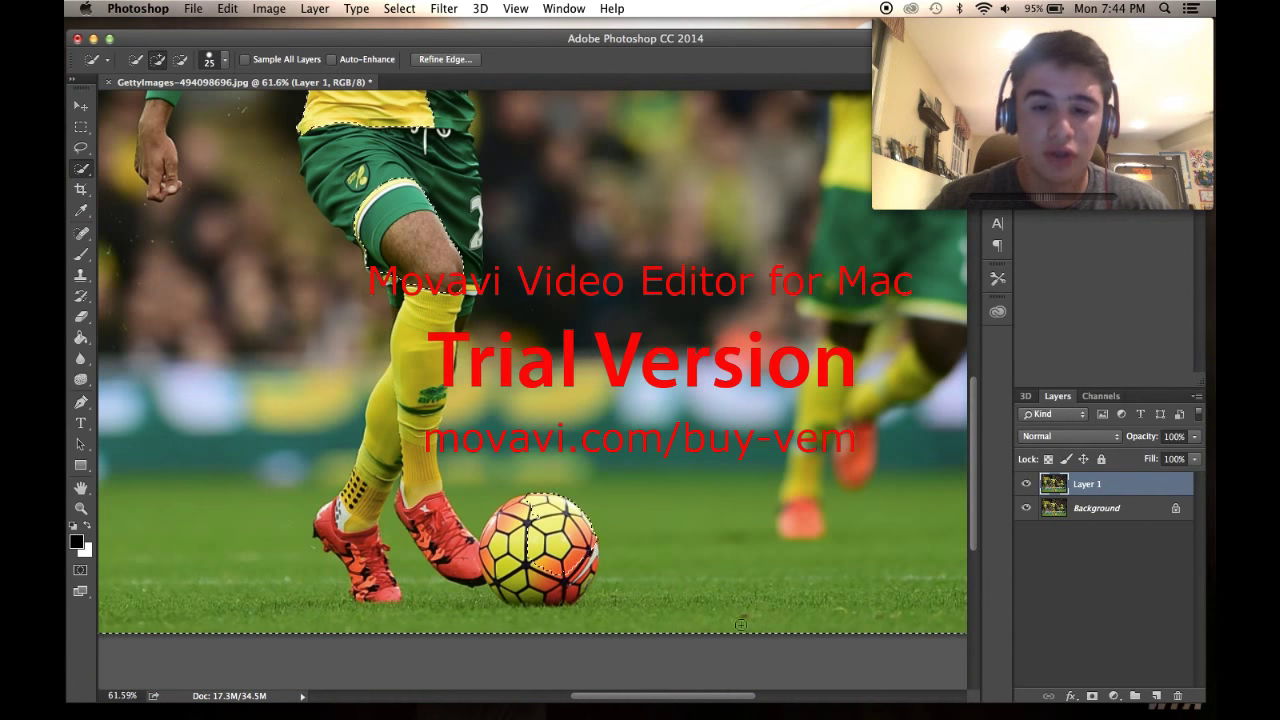
scroll(565, 565, up, 5)
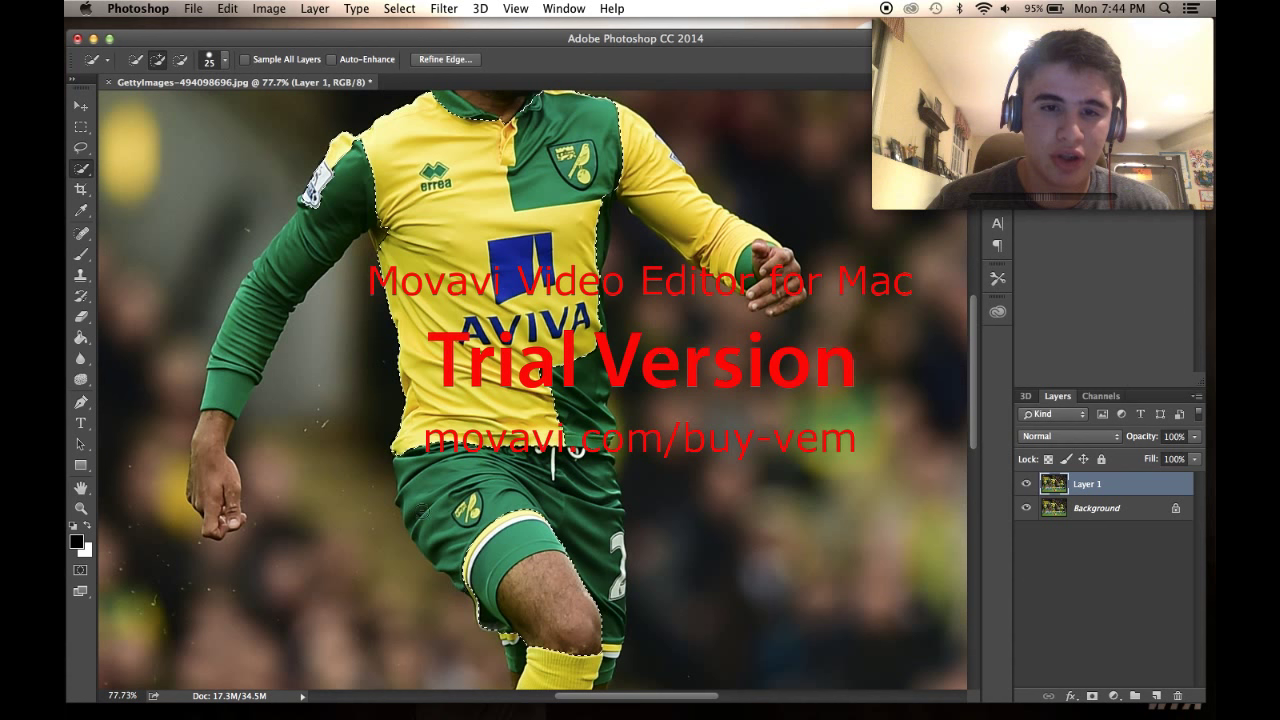
Step: Subtract the player's long green sleeve and the shirt area beside the collar from the background selection
click(180, 59)
drag(346, 160, 321, 211)
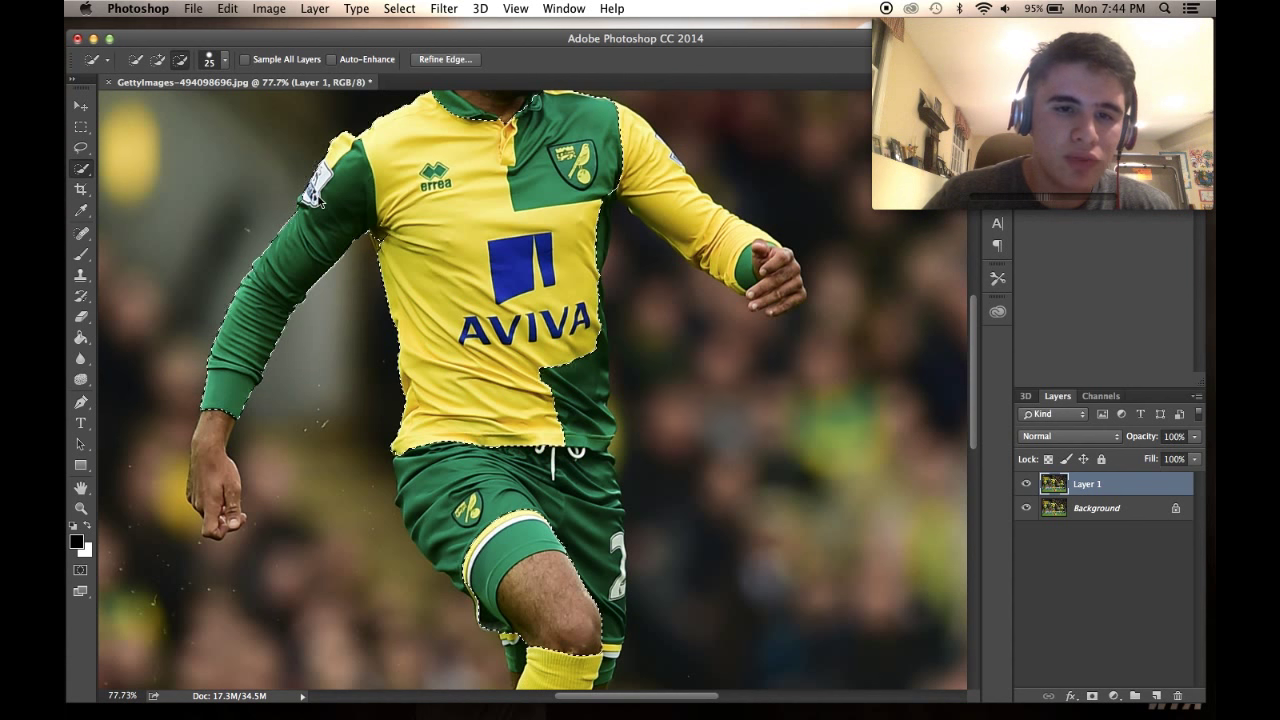
scroll(393, 240, up, 5)
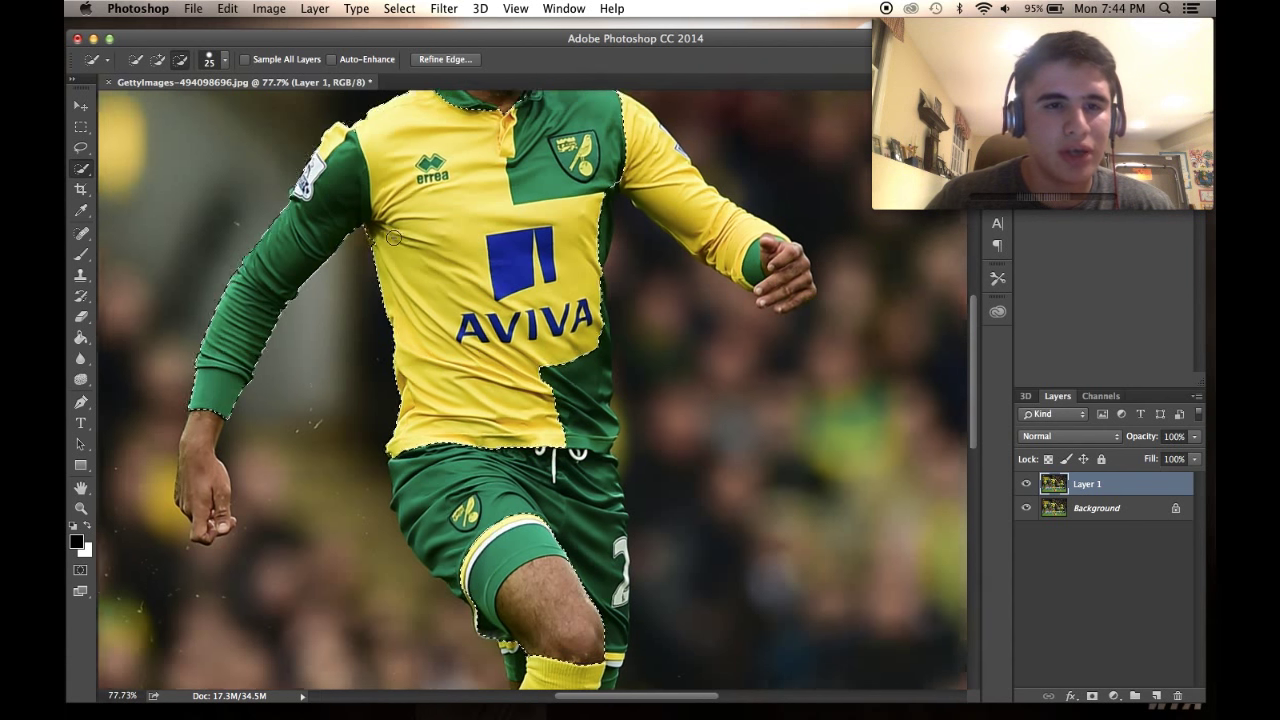
scroll(393, 240, up, 3)
click(180, 59)
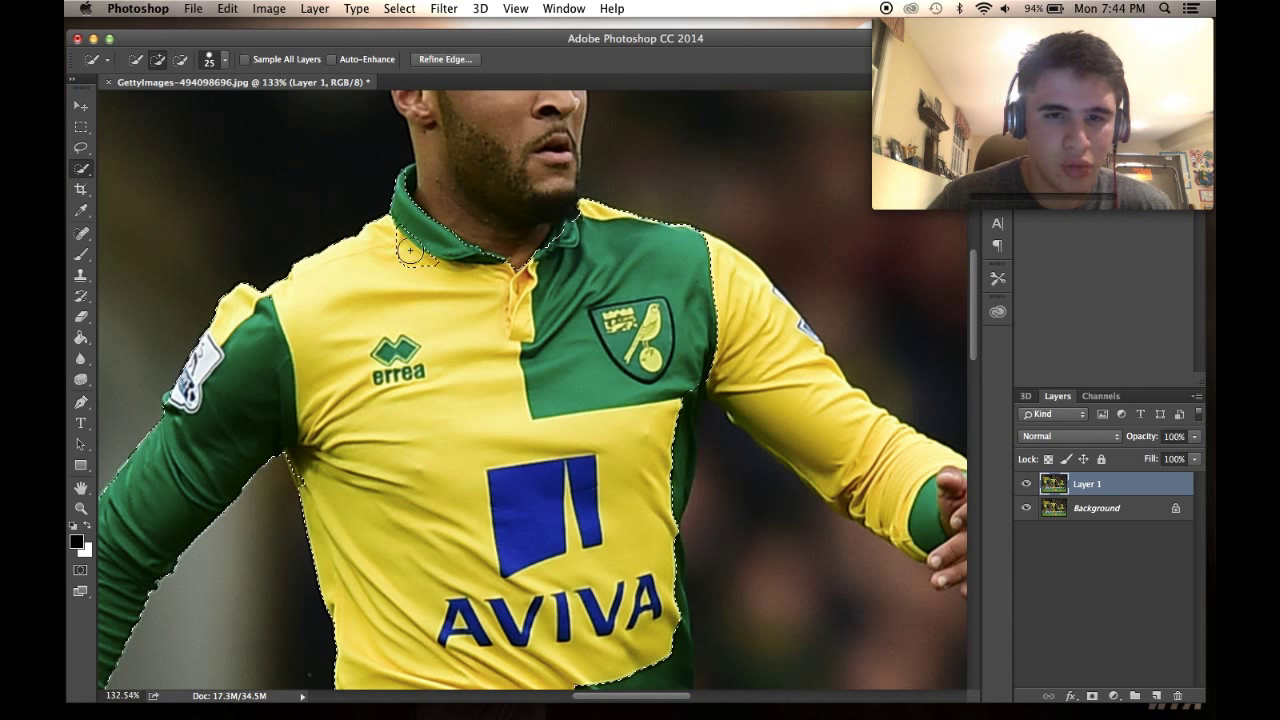
click(178, 61)
click(408, 249)
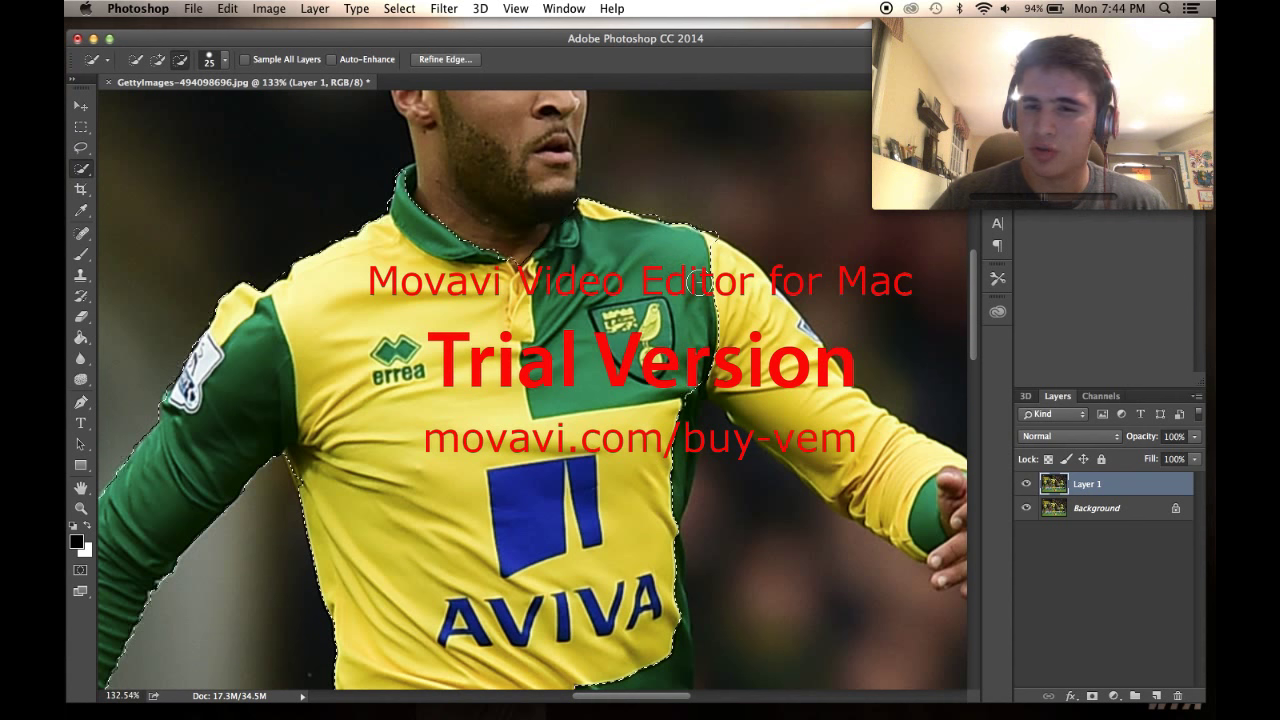
Step: Subtract the shirt's lower green panel and the cuff of the outstretched arm from the background selection
scroll(754, 400, right, 3)
scroll(754, 400, down, 2)
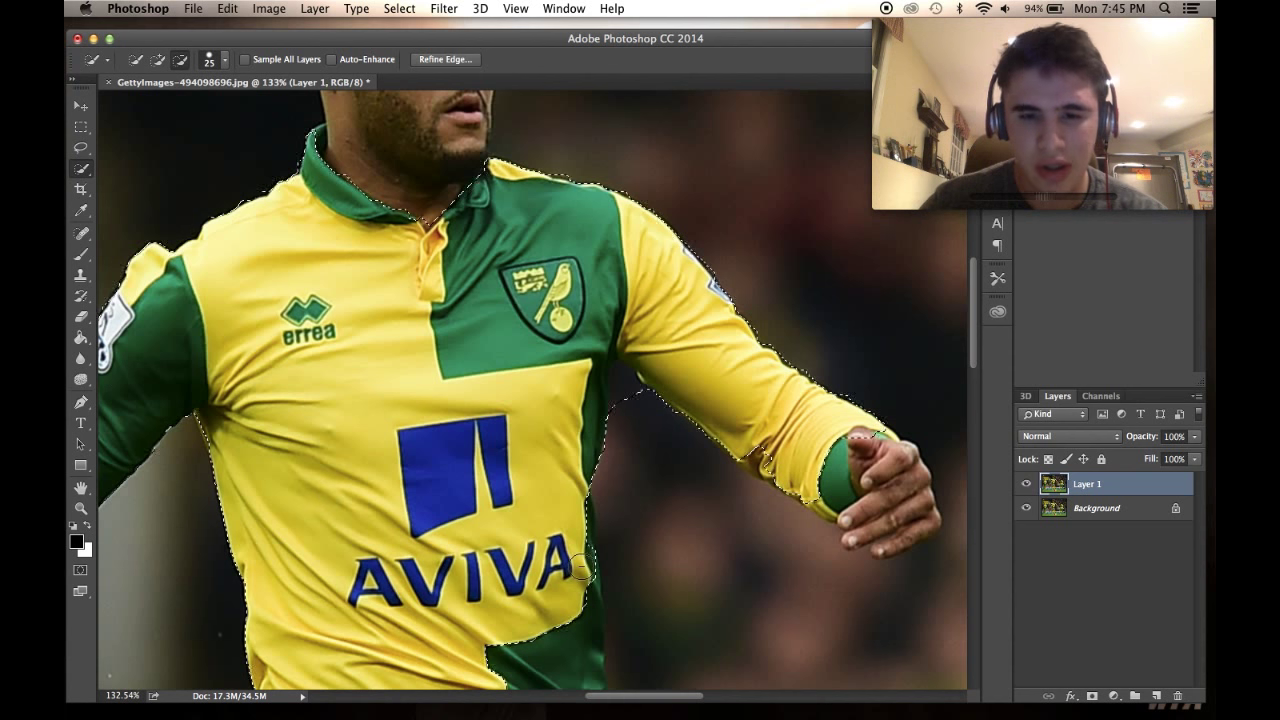
scroll(576, 526, down, 5)
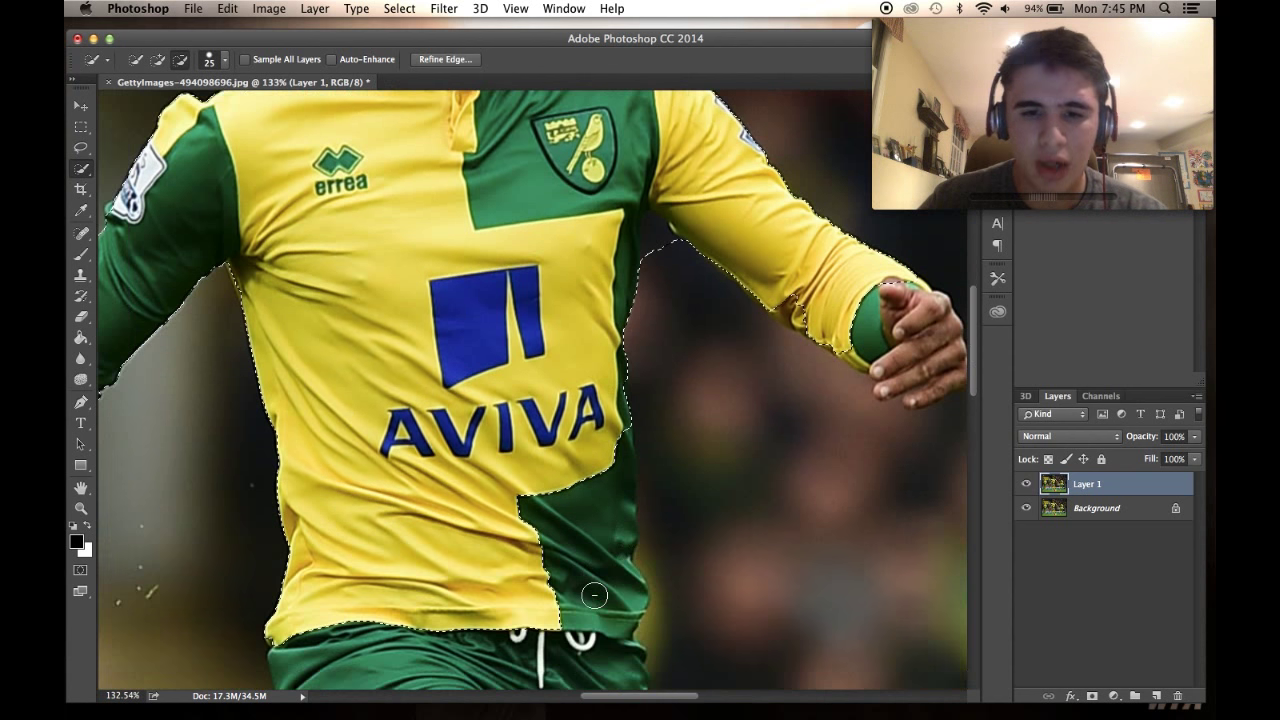
drag(598, 609, 566, 602)
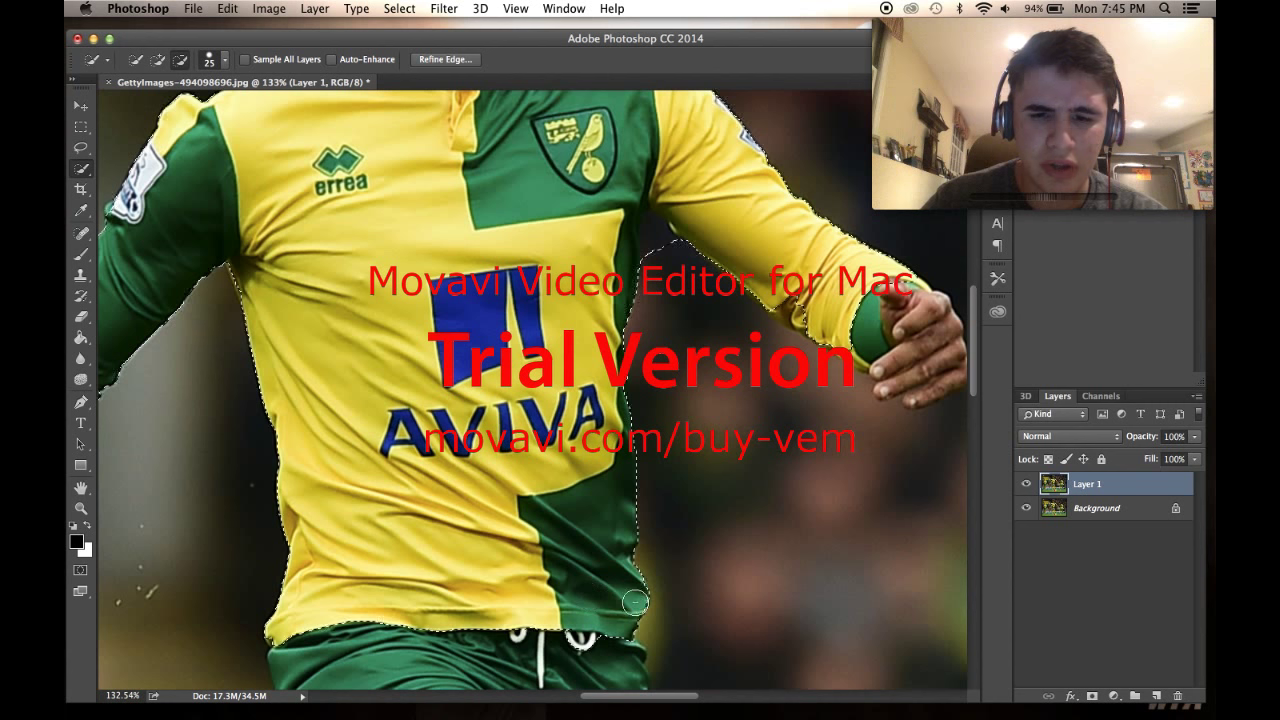
scroll(500, 460, right, 5)
scroll(500, 460, up, 1)
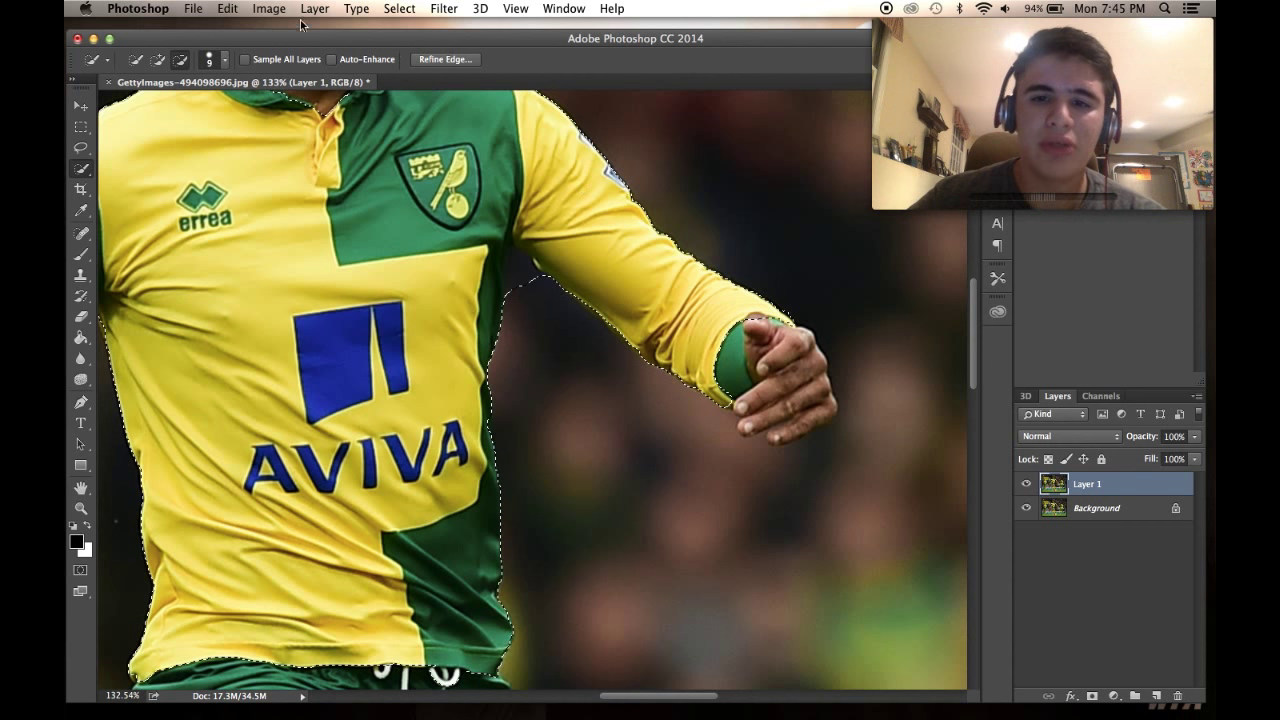
Step: Subtract the collar area under the player's chin from the background selection and reduce the Quick Selection brush size to 5
click(159, 60)
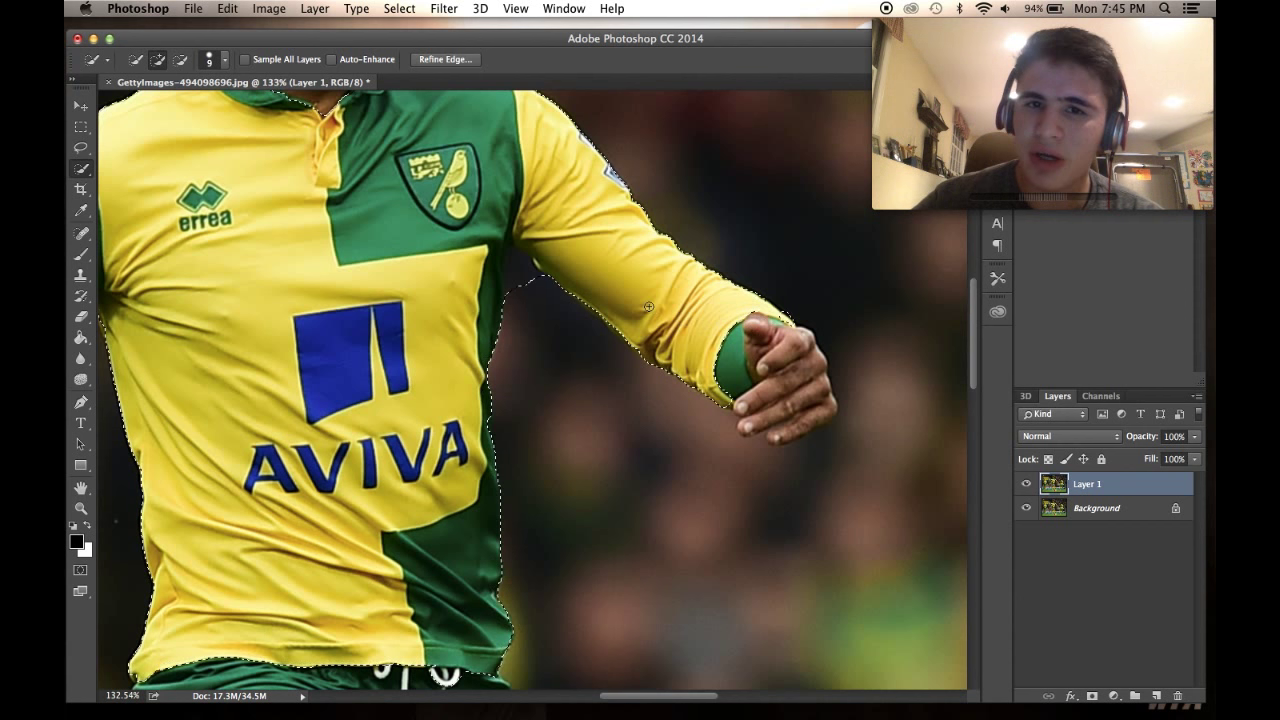
scroll(649, 307, up, 3)
scroll(649, 307, up, 4)
scroll(649, 307, down, 2)
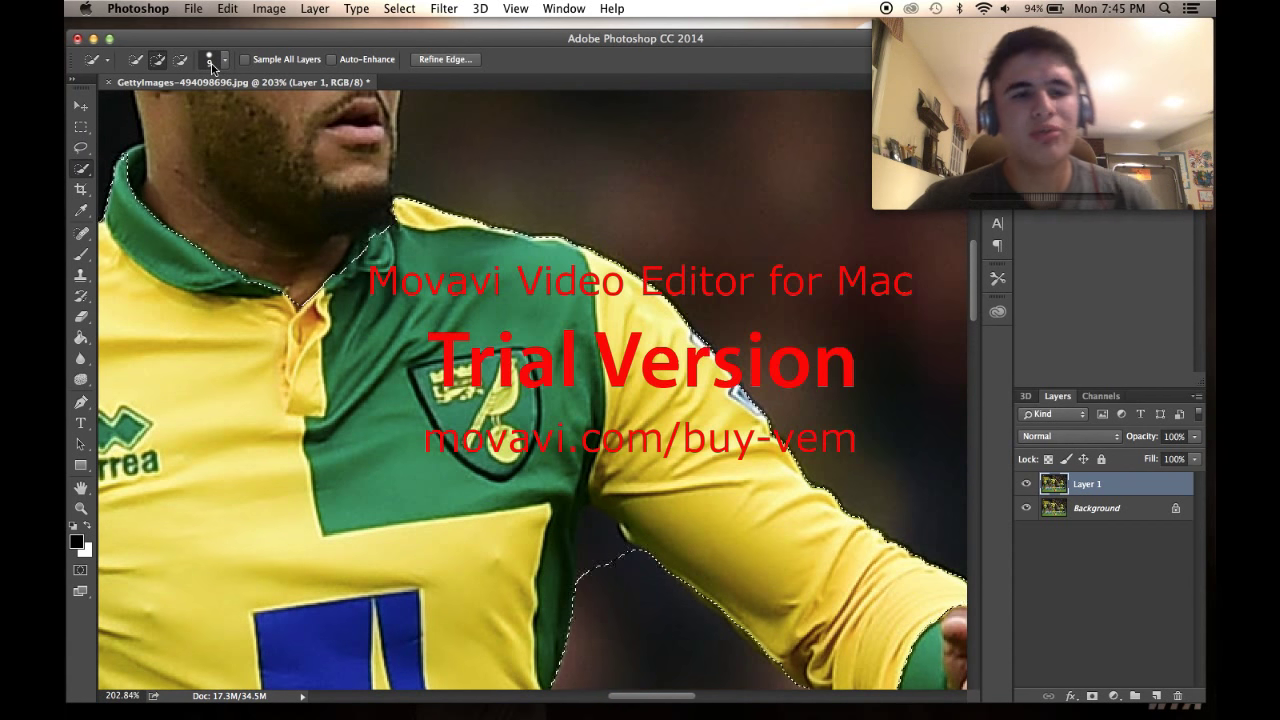
click(180, 60)
click(384, 233)
drag(384, 233, 362, 261)
scroll(362, 258, down, 2)
key(bracketleft)
key(bracketleft)
key(bracketleft)
key(bracketleft)
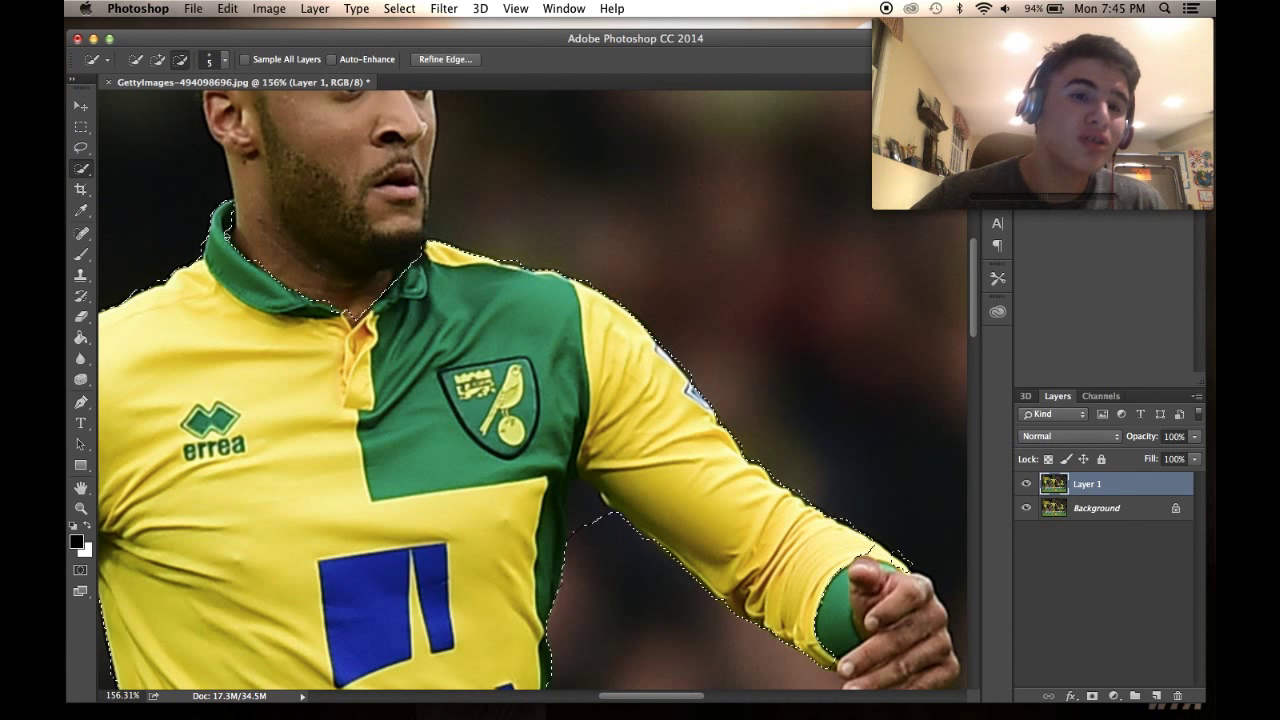
Step: Set the Quick Selection brush size to 20 and switch it to adding to the selection
scroll(236, 300, down, 5)
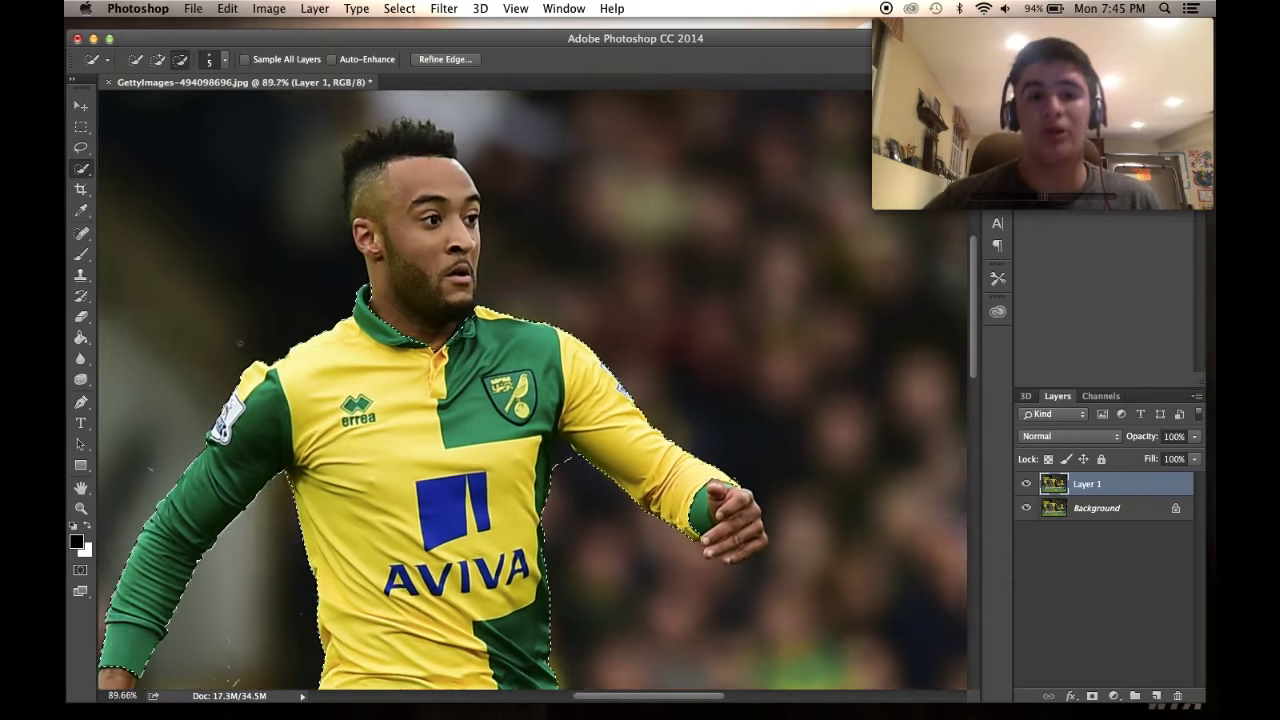
scroll(240, 343, down, 4)
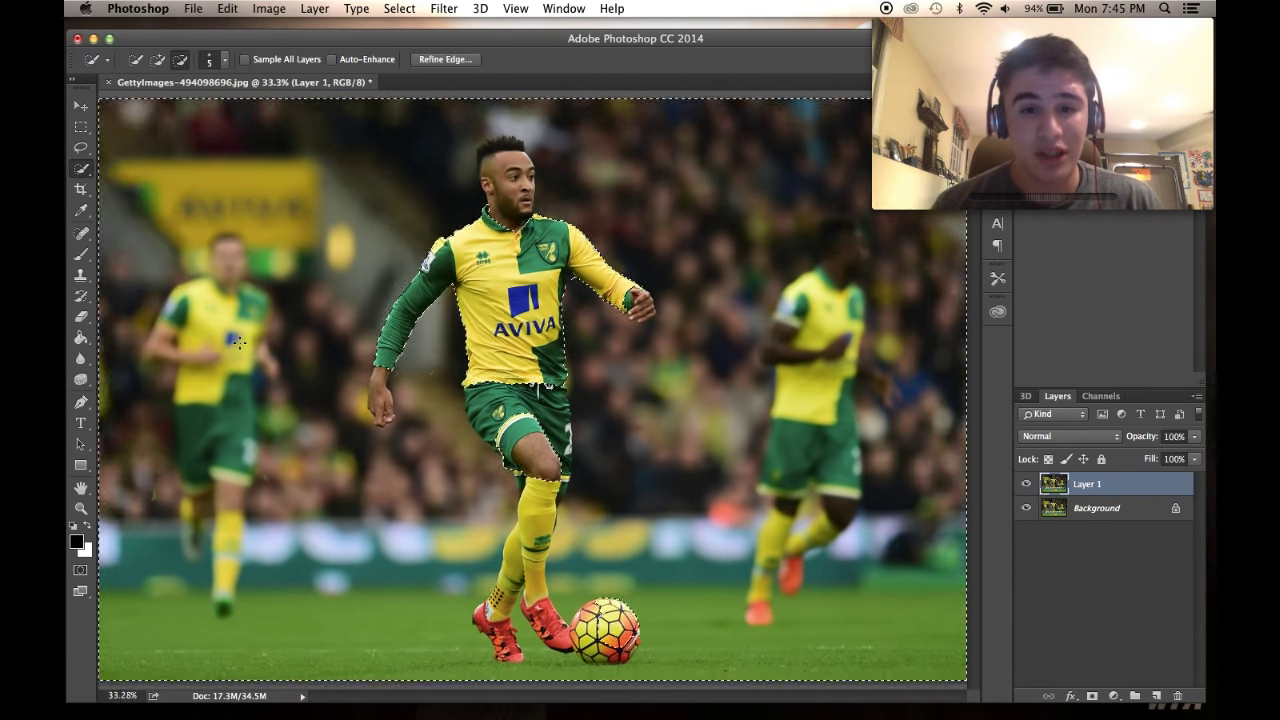
scroll(240, 343, up, 3)
scroll(405, 420, up, 1)
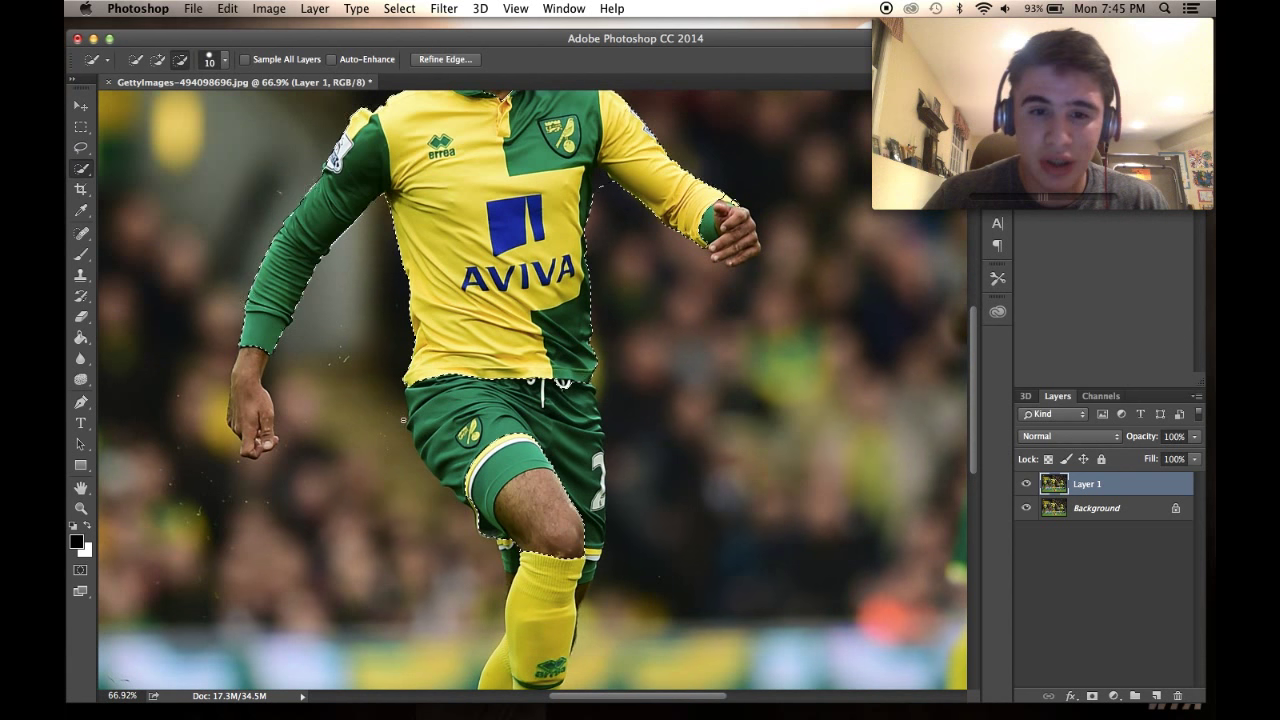
key(bracketright)
key(bracketright)
key(bracketright)
key(bracketright)
key(bracketright)
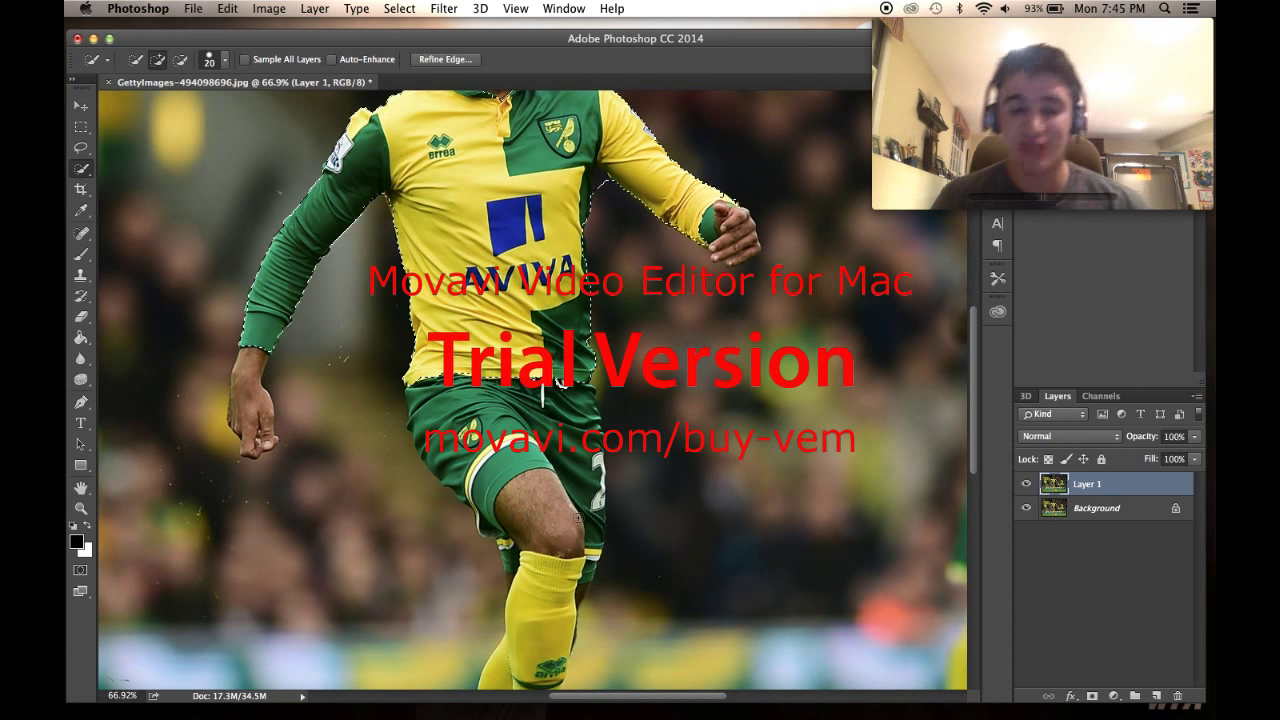
scroll(465, 523, down, 3)
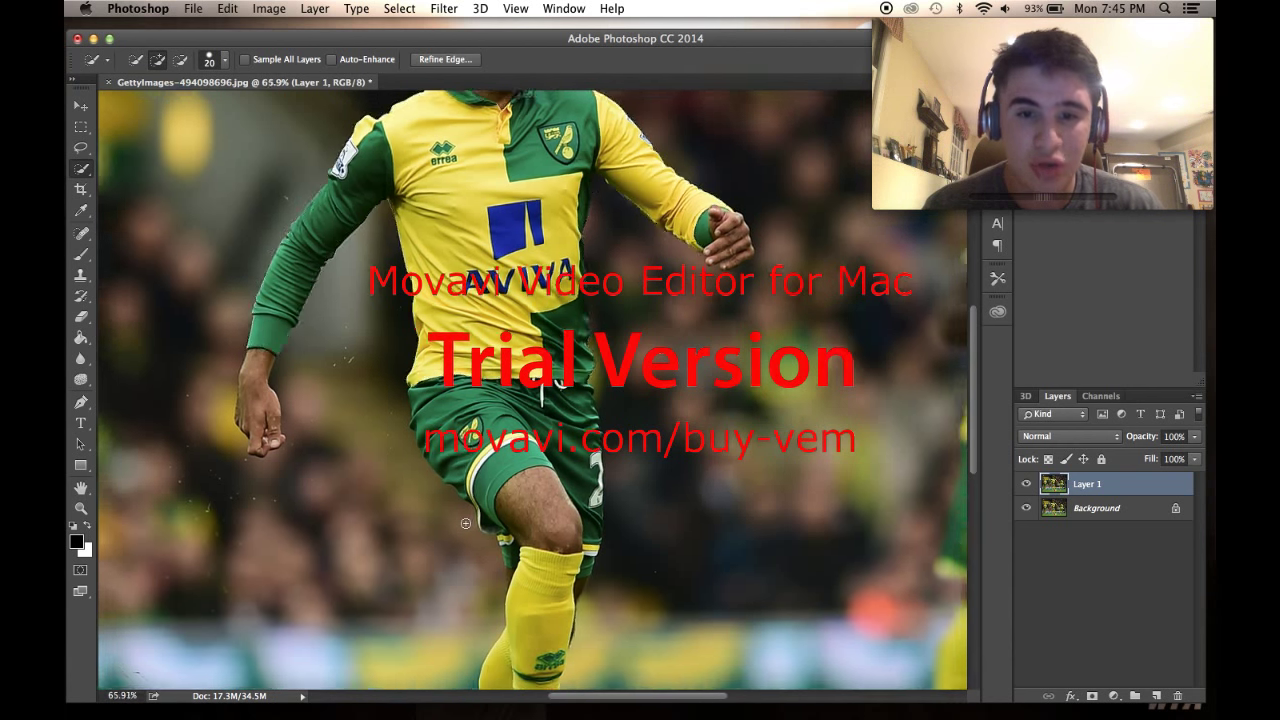
key(super+a)
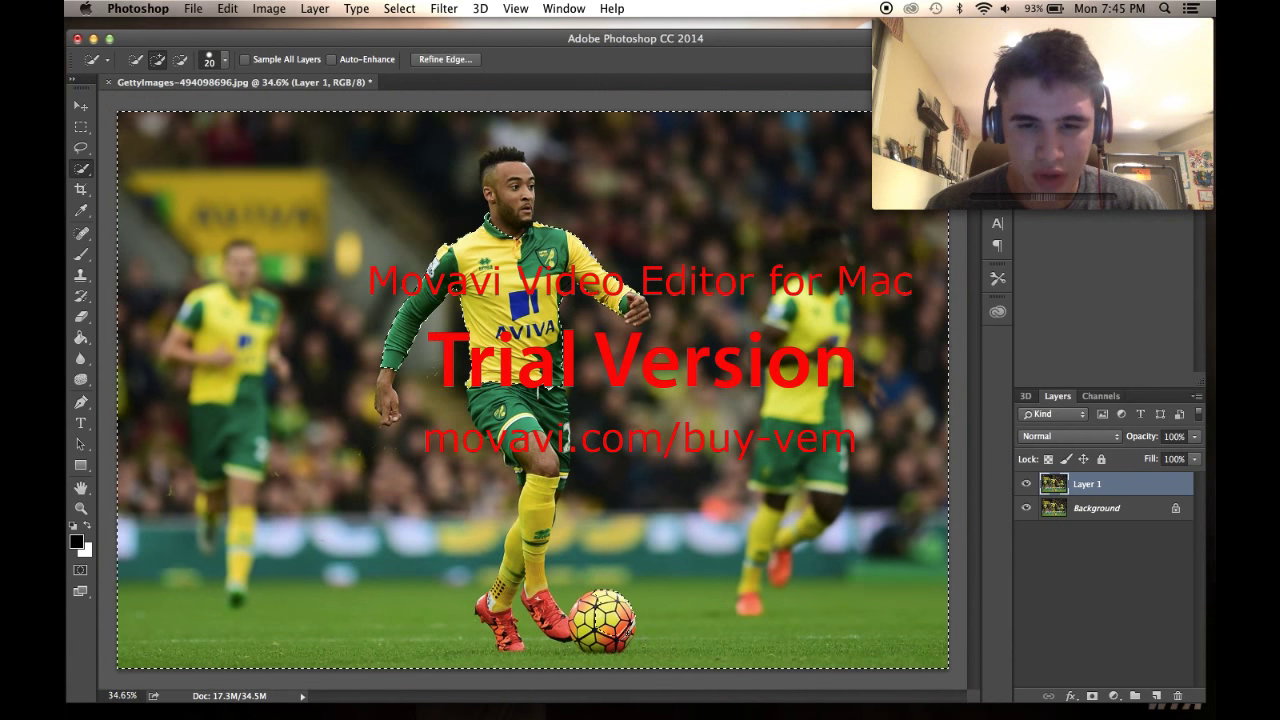
Step: Cut the selected background out of Layer 1 and hide the Background layer so only the shirt shows
scroll(640, 320, up, 5)
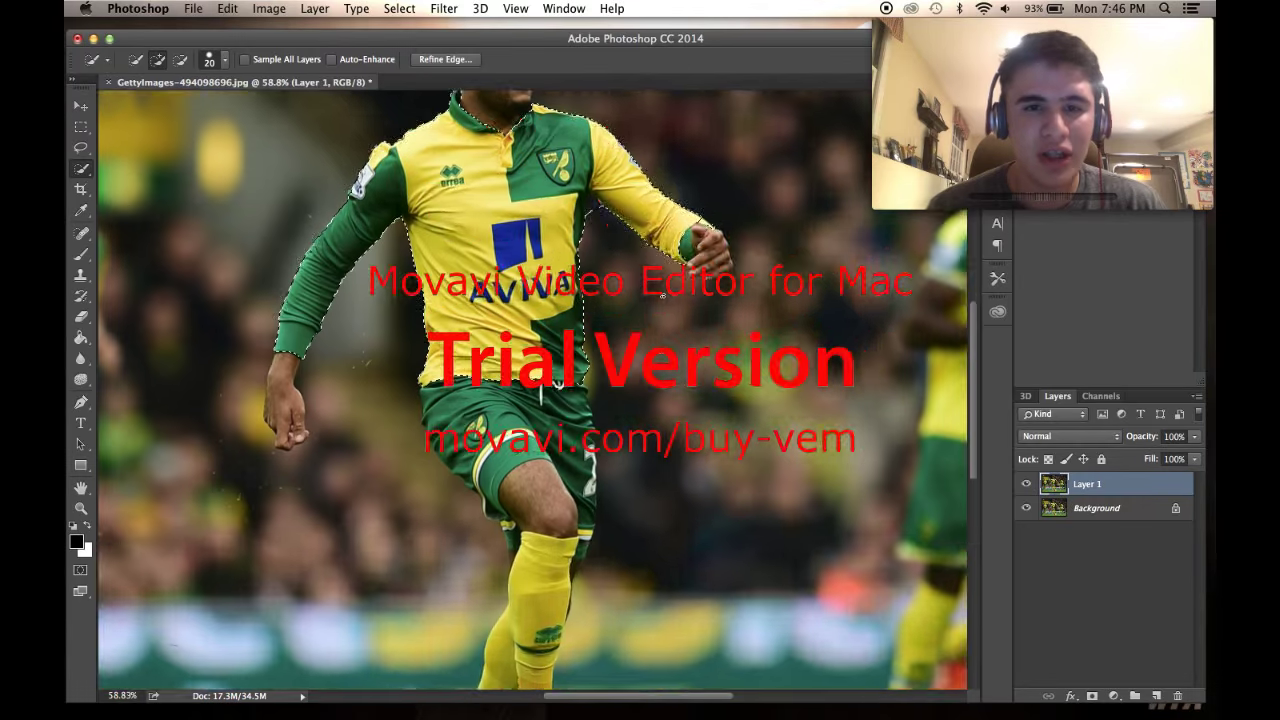
scroll(659, 300, down, 5)
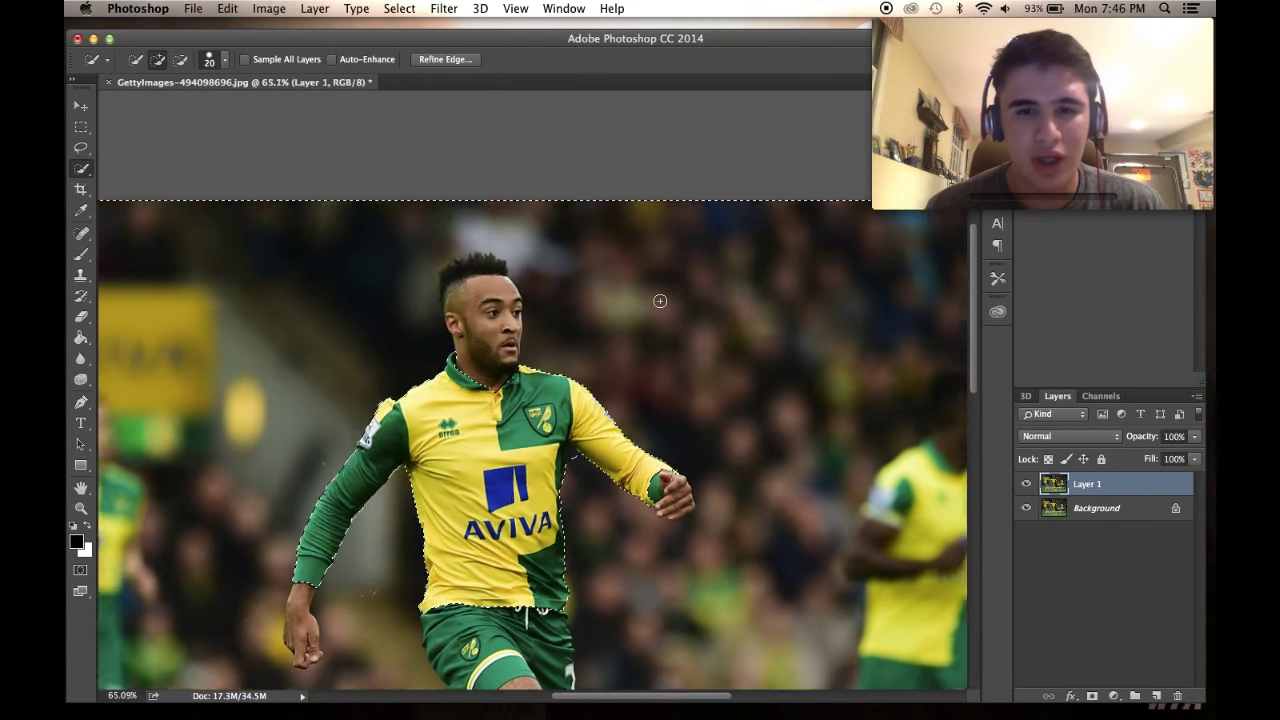
scroll(659, 300, down, 1)
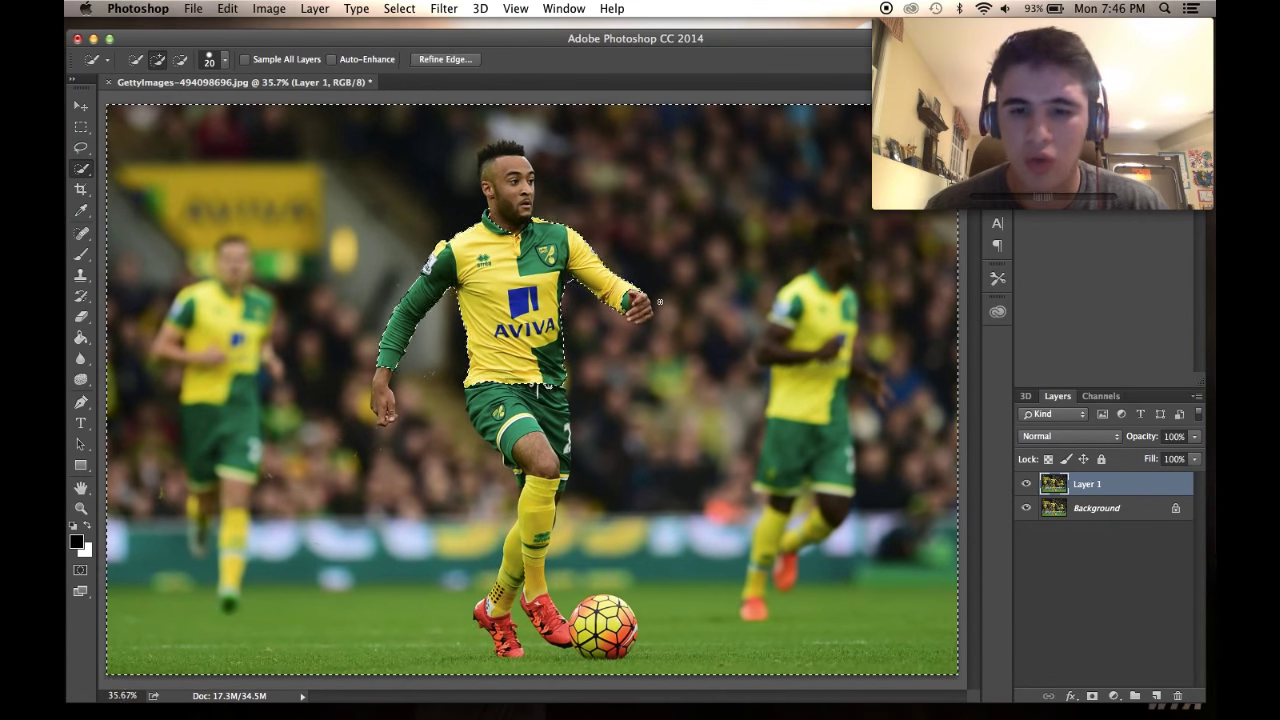
key(super+x)
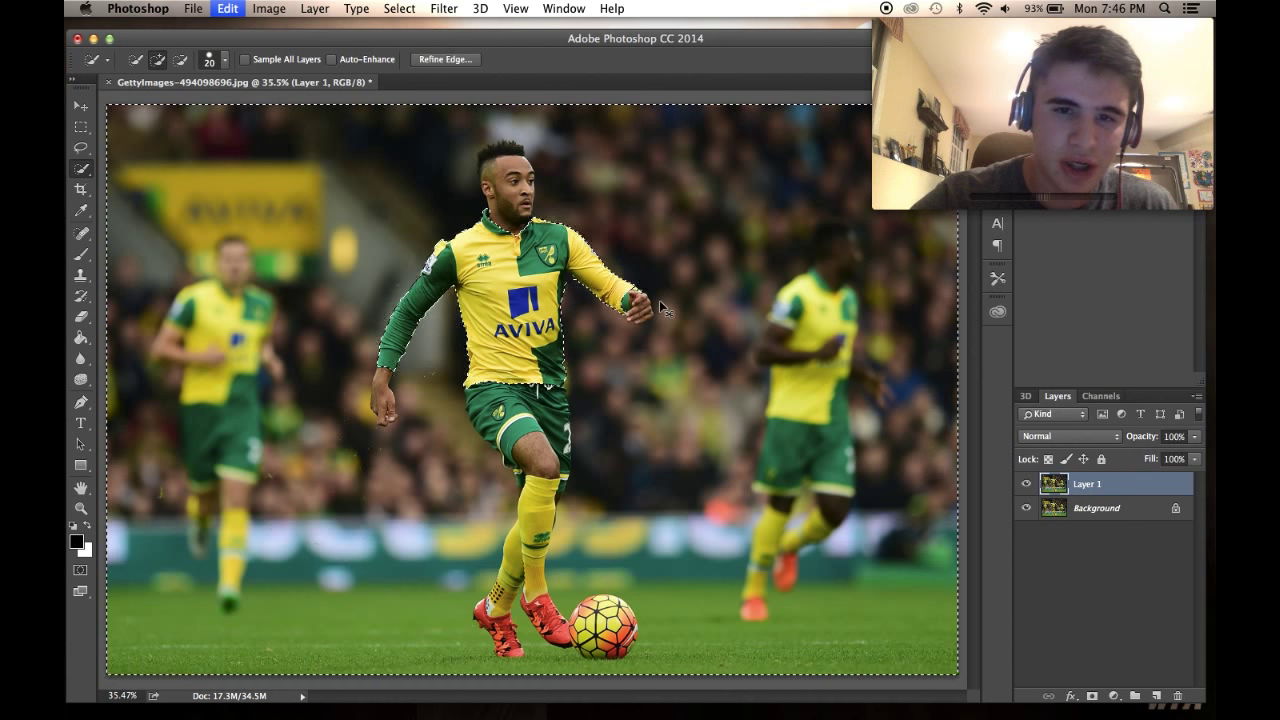
click(1026, 508)
click(1026, 508)
click(1026, 508)
scroll(531, 381, up, 3)
scroll(612, 270, down, 3)
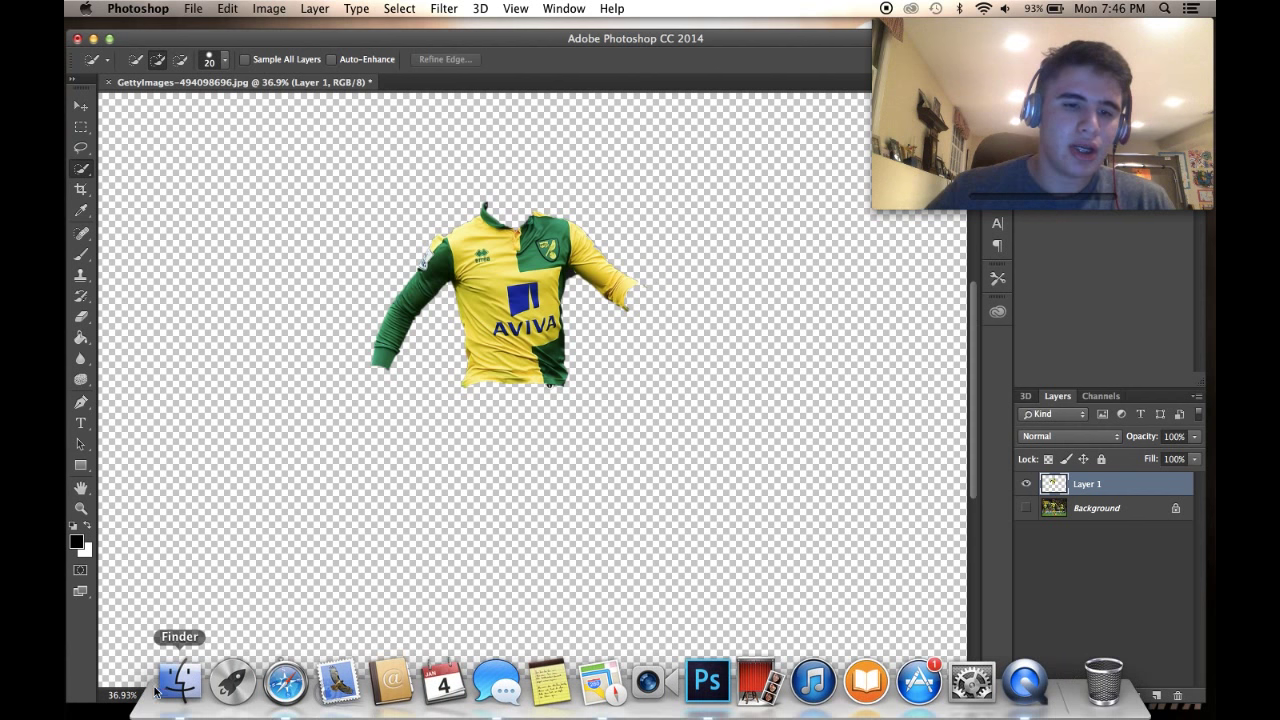
Step: Place the photo tumblr_nl0olvJzP41rypay0o2_1280-2 into the document and open its smart object contents as a separate document
click(178, 682)
click(600, 503)
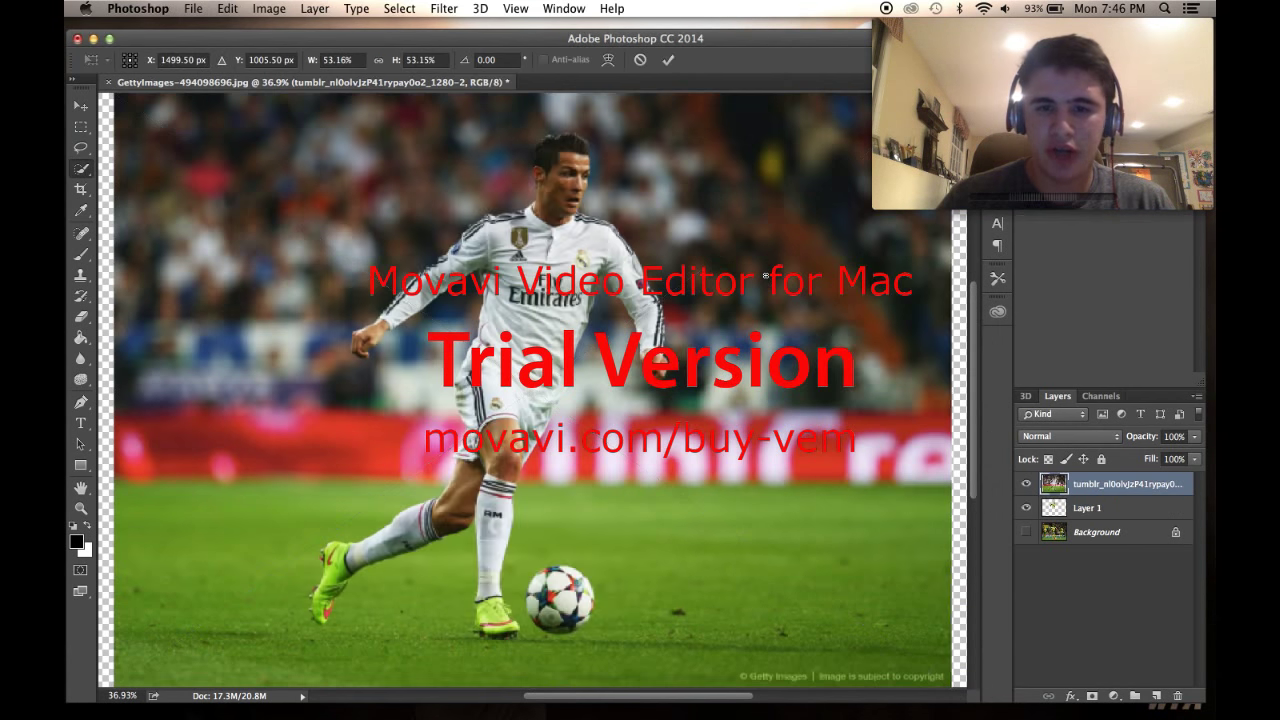
key(Return)
double_click(1055, 486)
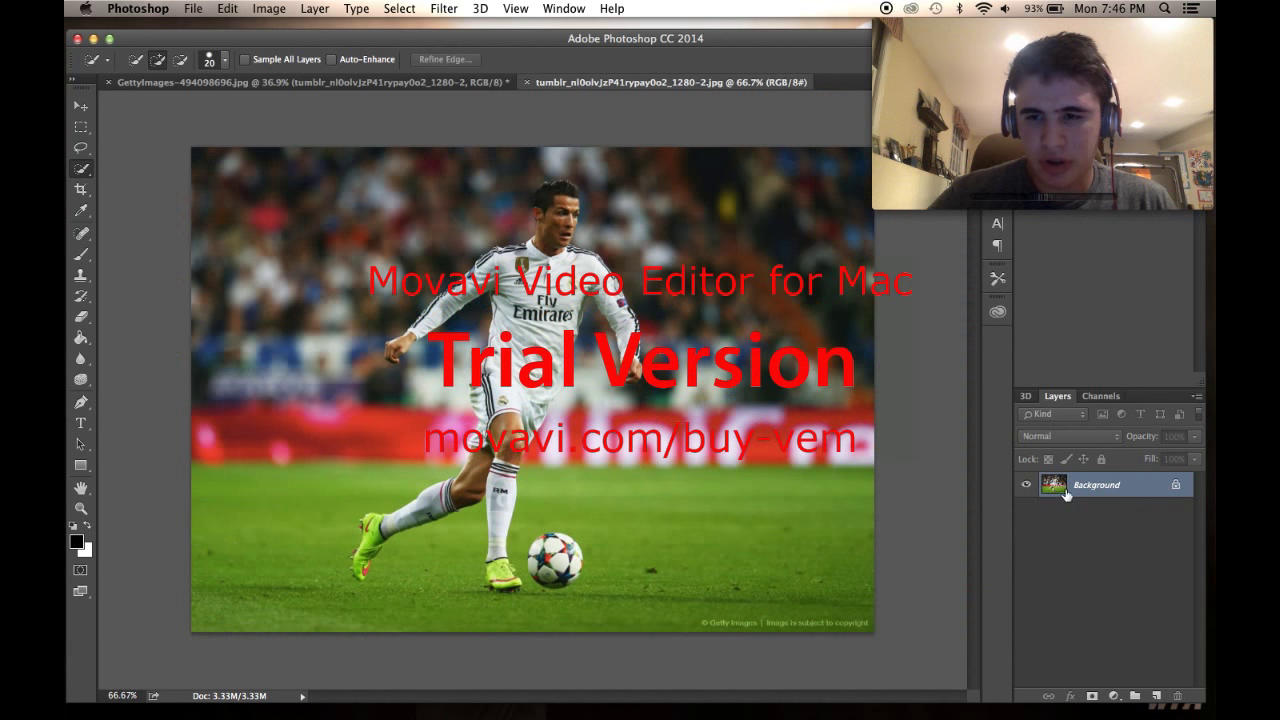
Step: Delete the placed photo layer from GettyImages-494098696.jpg and move the cut-out shirt into the white-kit player's document
click(300, 82)
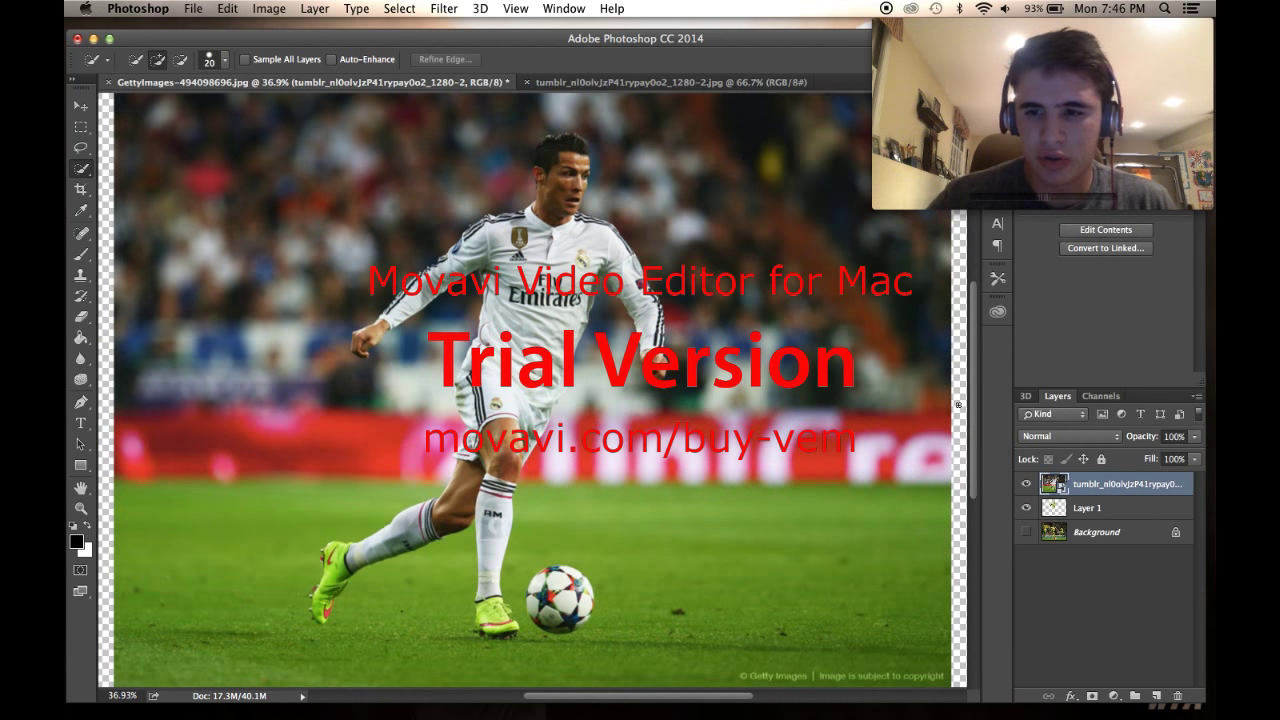
key(BackSpace)
click(81, 106)
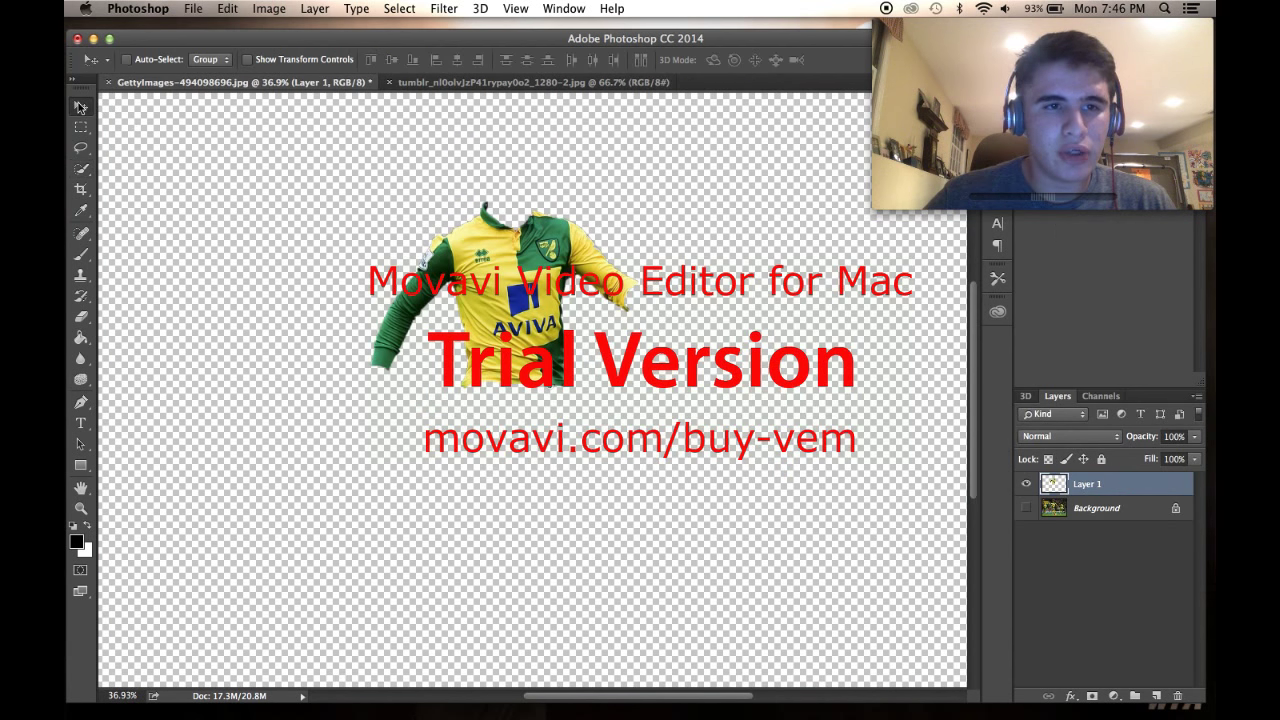
drag(588, 341, 805, 518)
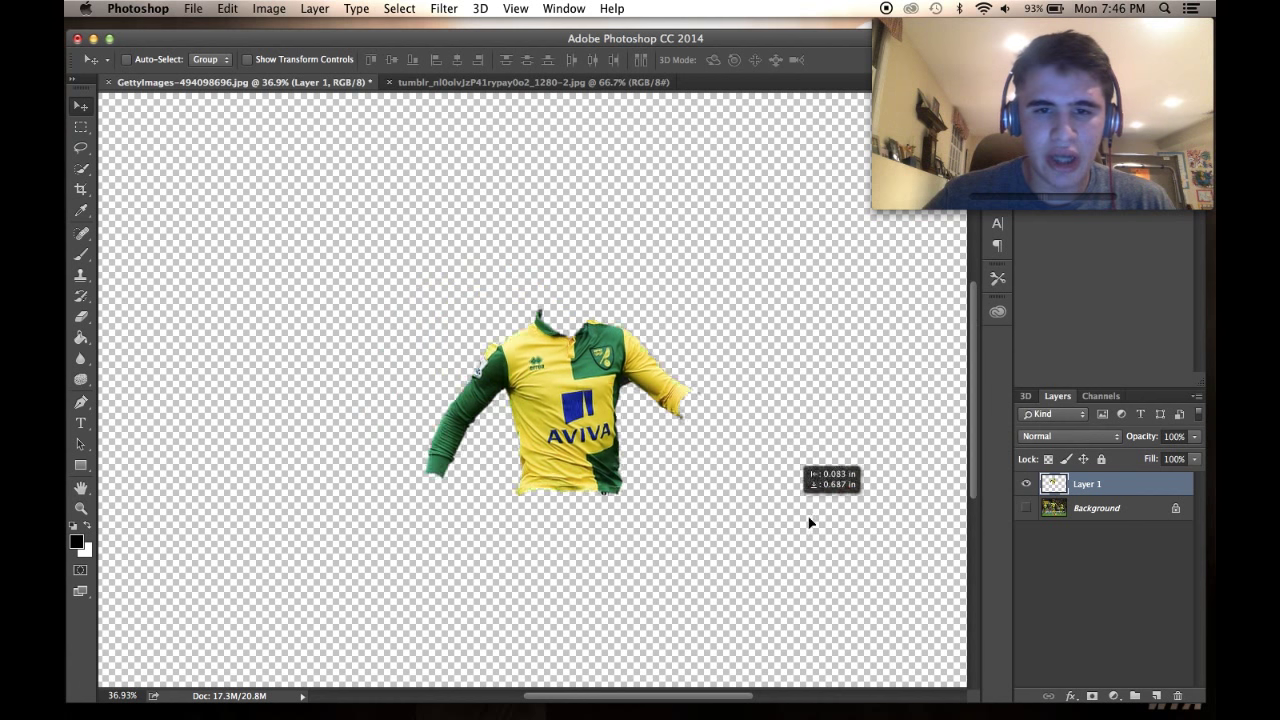
drag(565, 412, 493, 78)
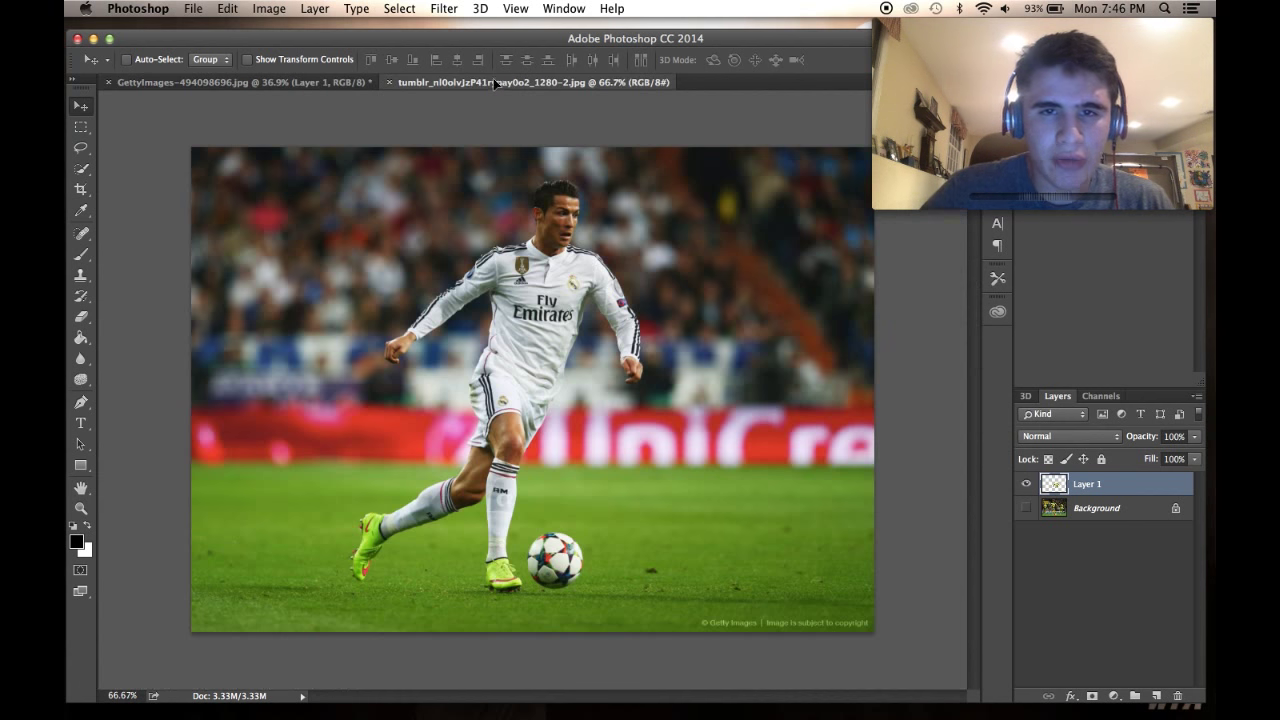
drag(530, 361, 541, 365)
Step: Reposition the shirt over the white-kit player and rotate it 19.35 degrees with Free Transform
scroll(582, 380, up, 5)
scroll(582, 380, down, 4)
drag(709, 384, 591, 326)
key(ctrl+t)
drag(493, 156, 569, 152)
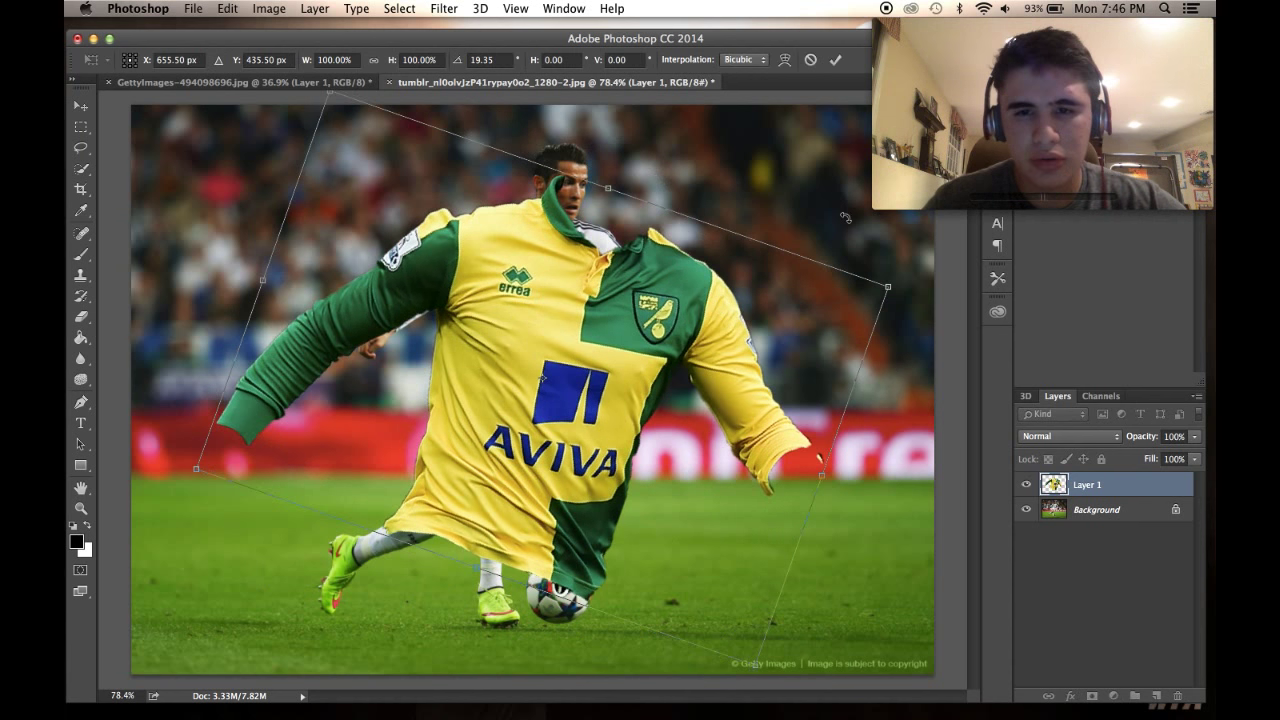
Step: Scale the shirt proportionally to 50.60%, position it over the player's torso and apply the transform
drag(887, 291, 856, 294)
drag(856, 297, 610, 436)
drag(430, 455, 612, 304)
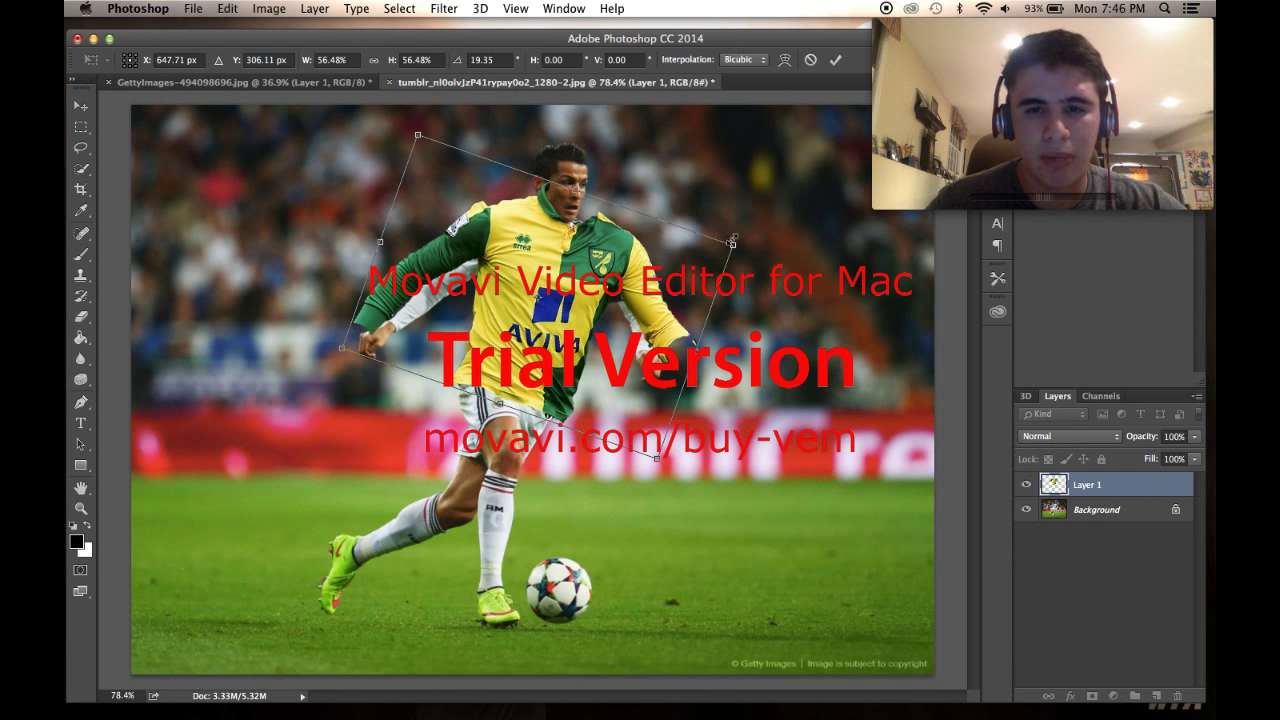
drag(733, 242, 692, 253)
drag(572, 305, 588, 308)
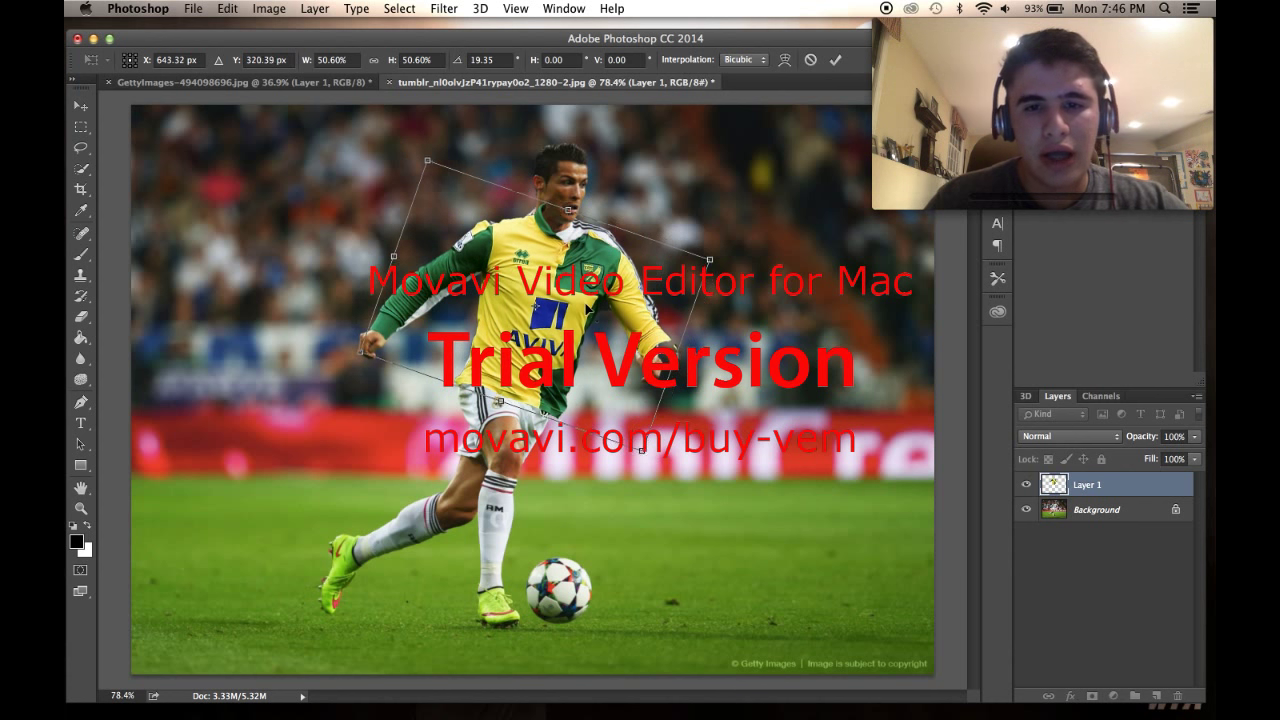
key(Return)
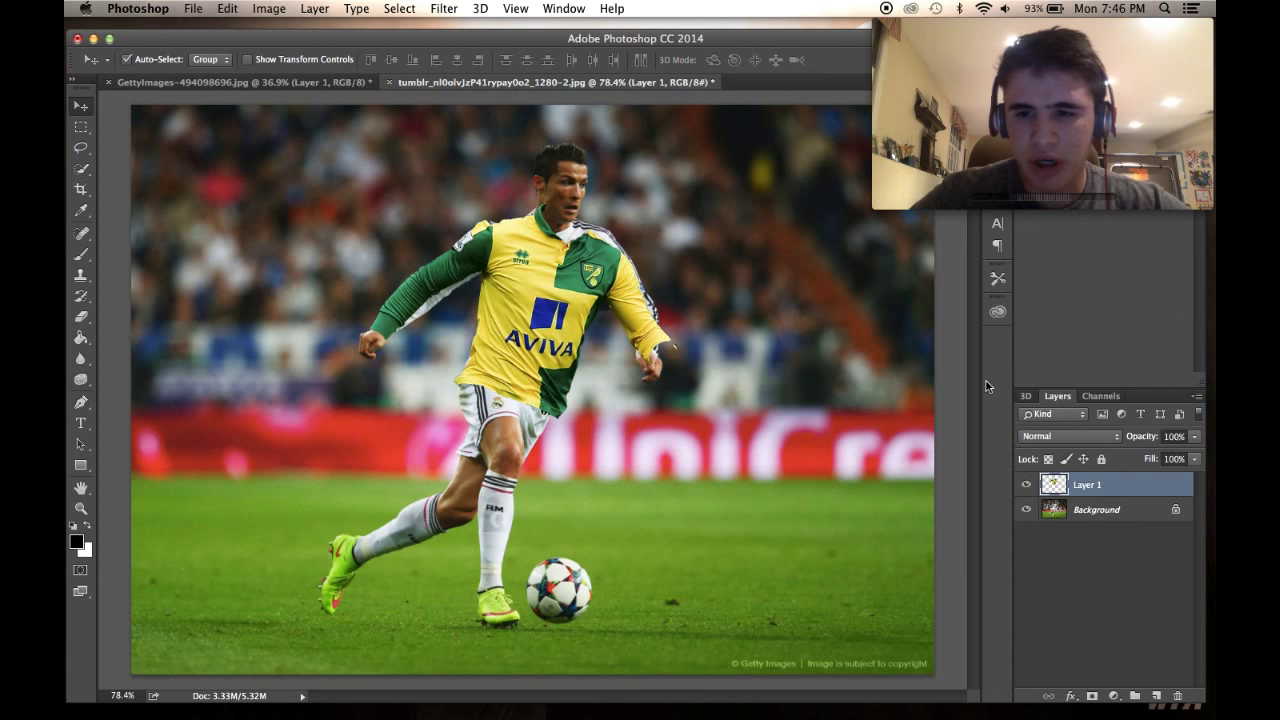
Step: Duplicate the shirt's Layer 1 three times
key(super+j)
key(super+j)
key(super+j)
Step: Group Layer 1 copy 2, Layer 1 copy and Layer 1, and hide the group
click(1116, 507)
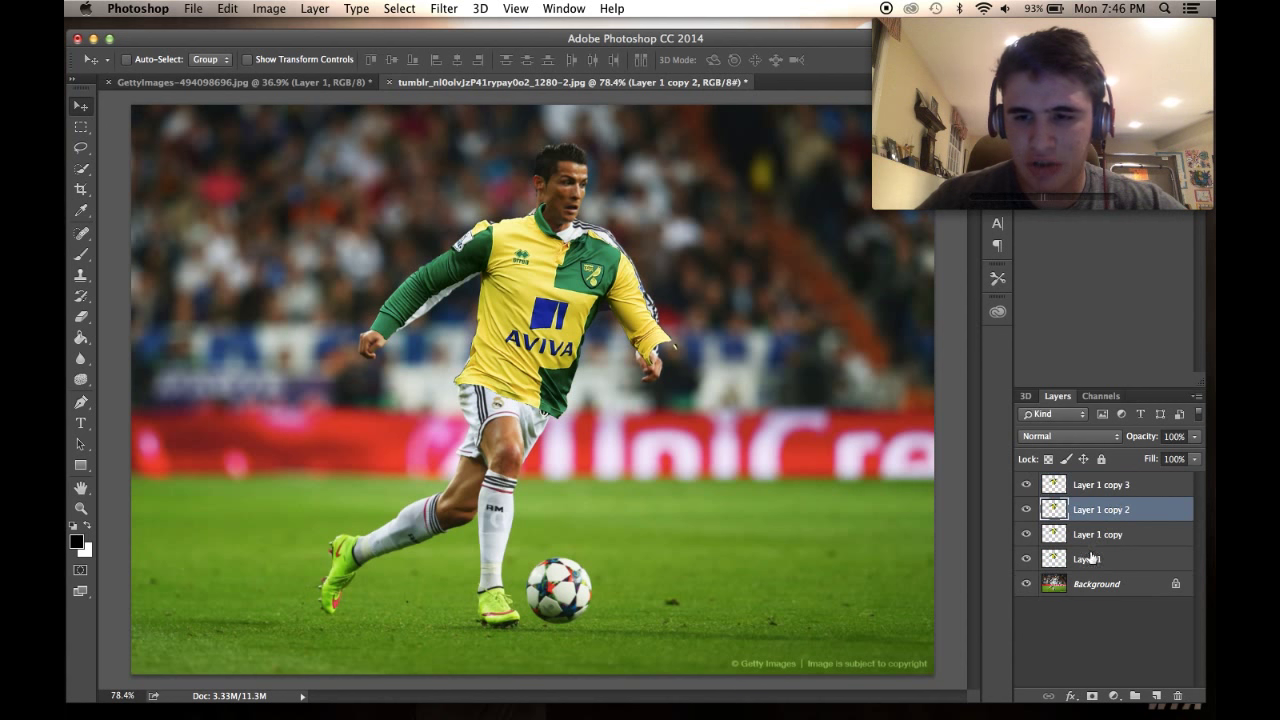
shift+click(1088, 560)
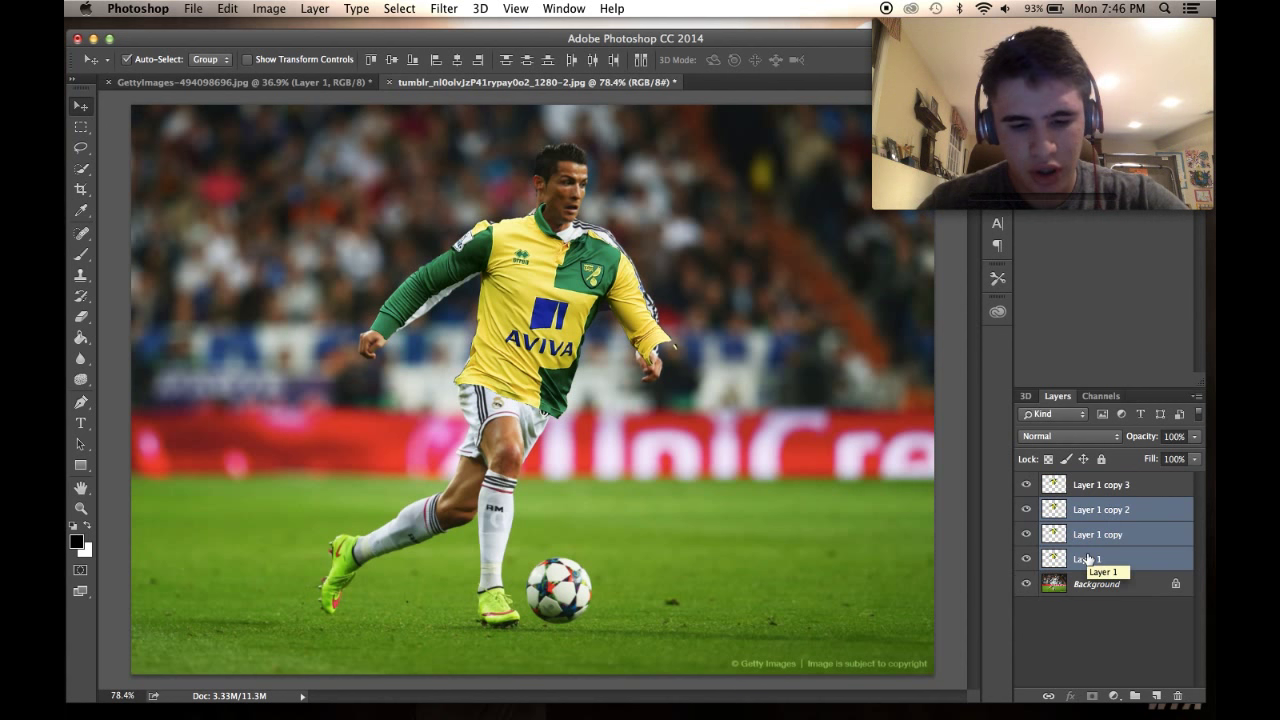
key(super+g)
click(1026, 506)
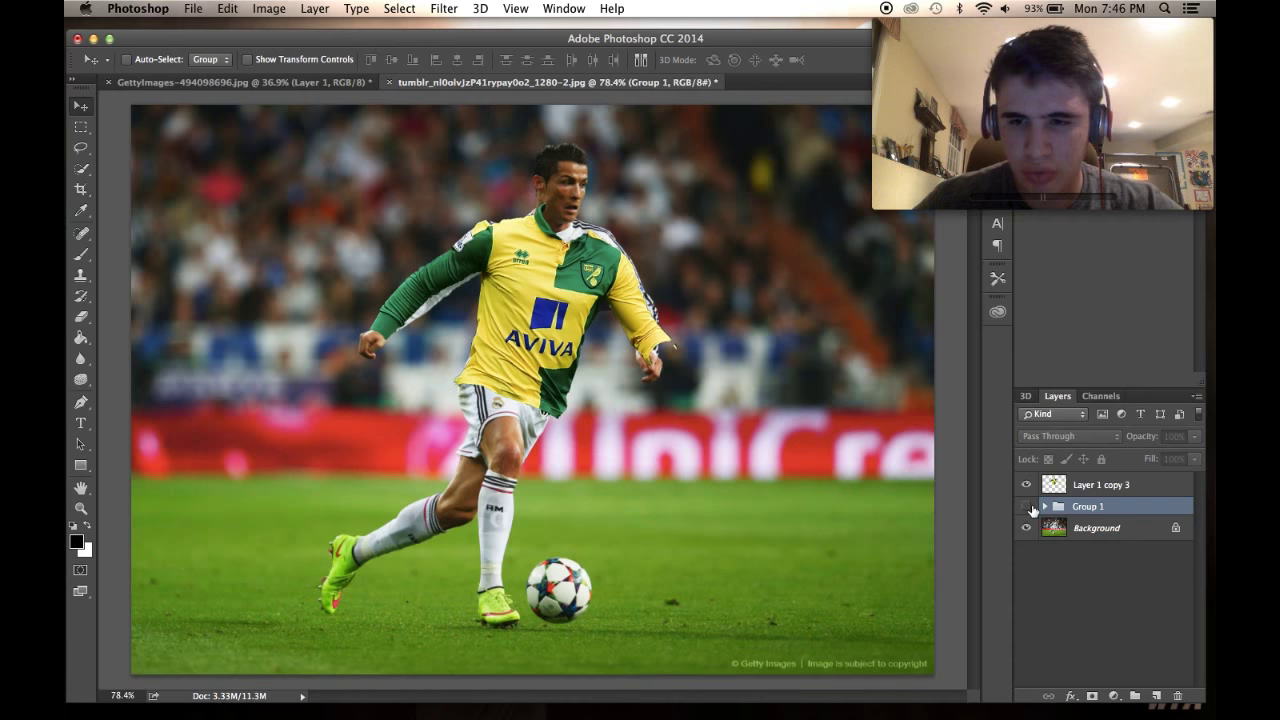
Step: Move Group 1 above Layer 1 copy 3 in the layer stack
scroll(807, 440, up, 5)
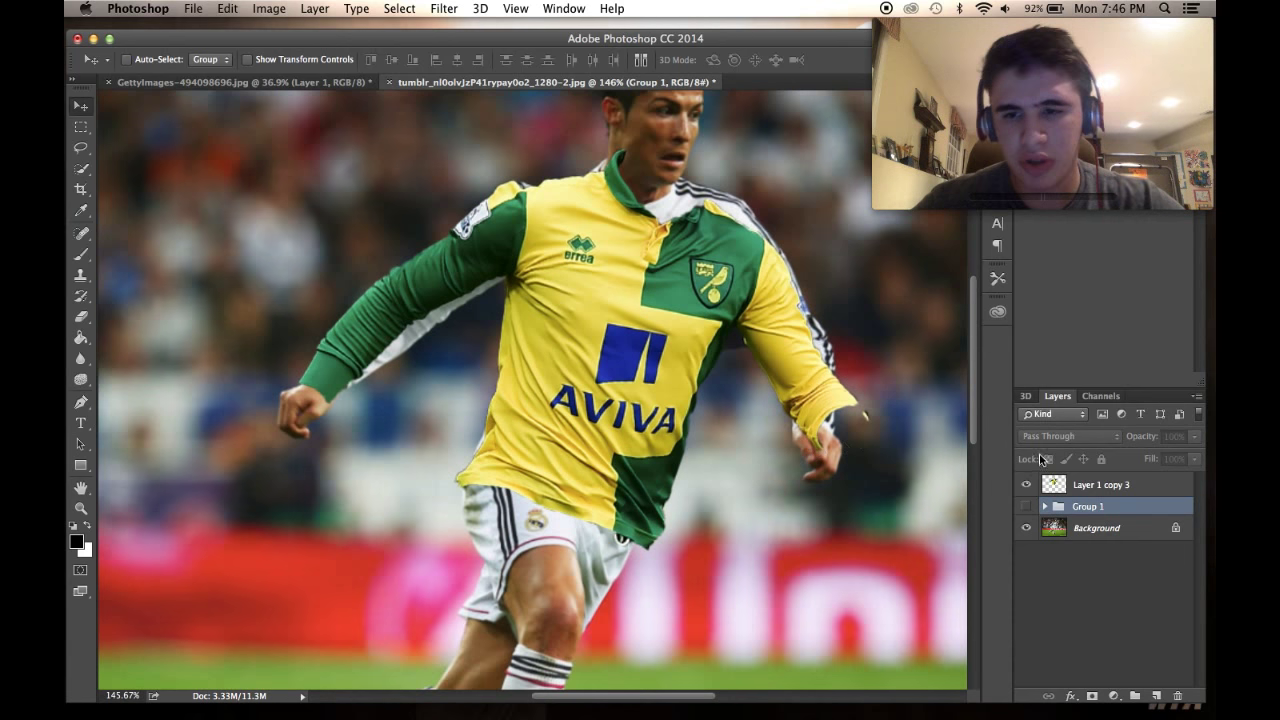
click(1054, 483)
drag(1056, 506, 1058, 497)
scroll(745, 428, down, 3)
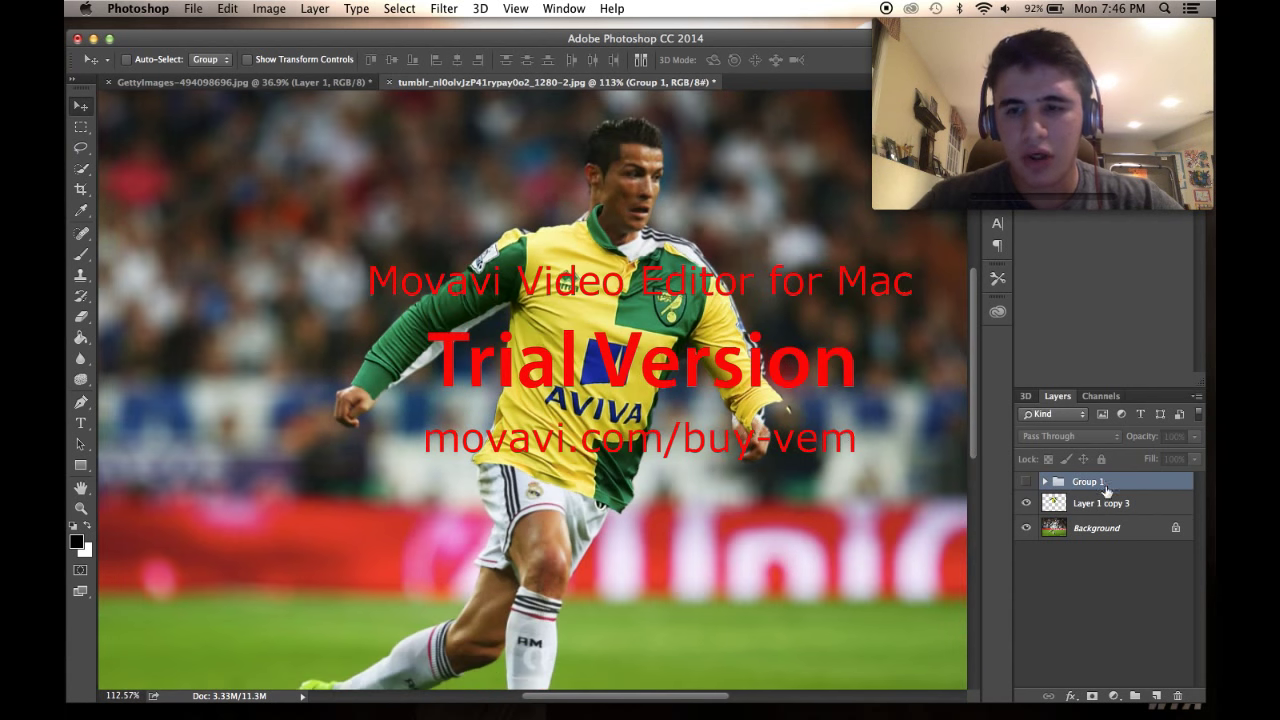
Step: Free Transform the Layer 1 copy 3 shirt to 88.31% width and 88.25% height, rotated -4.37 degrees
click(657, 409)
scroll(657, 409, down, 3)
key(super+t)
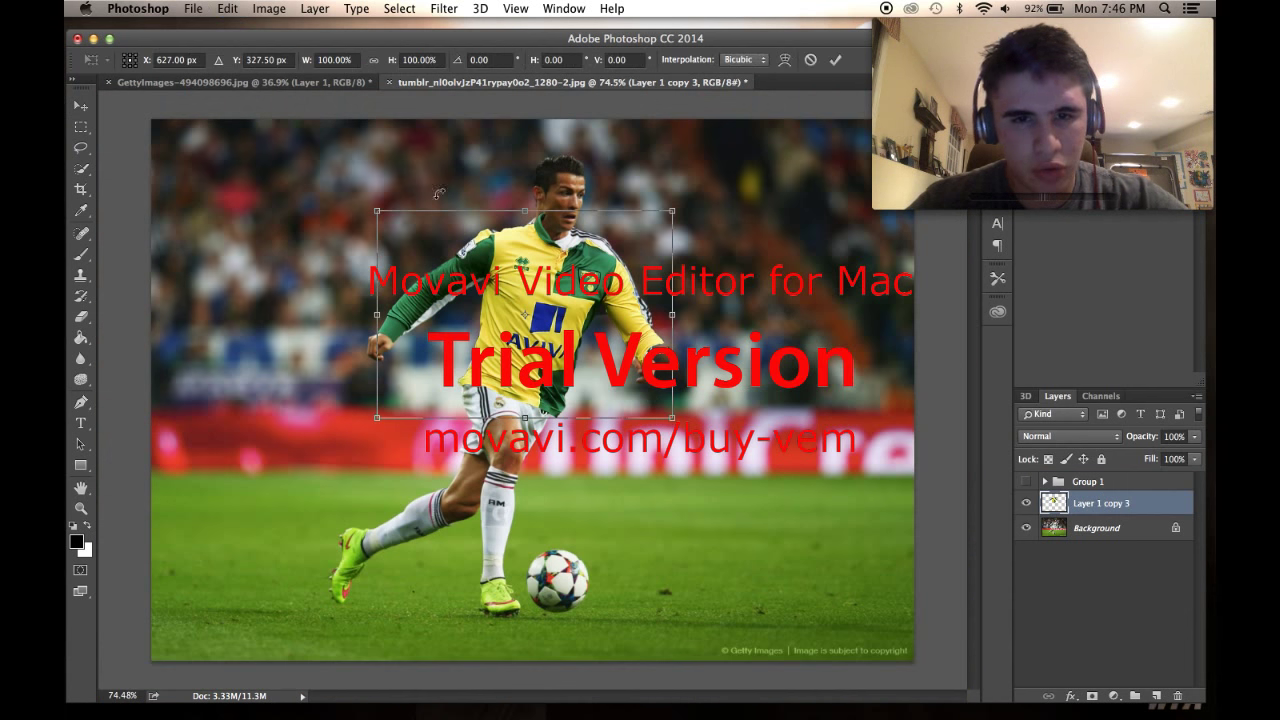
drag(375, 208, 411, 235)
drag(494, 263, 471, 252)
drag(537, 185, 533, 225)
Step: Shift the shirt within the transform so its collar lines up with the player's neck
scroll(533, 225, up, 5)
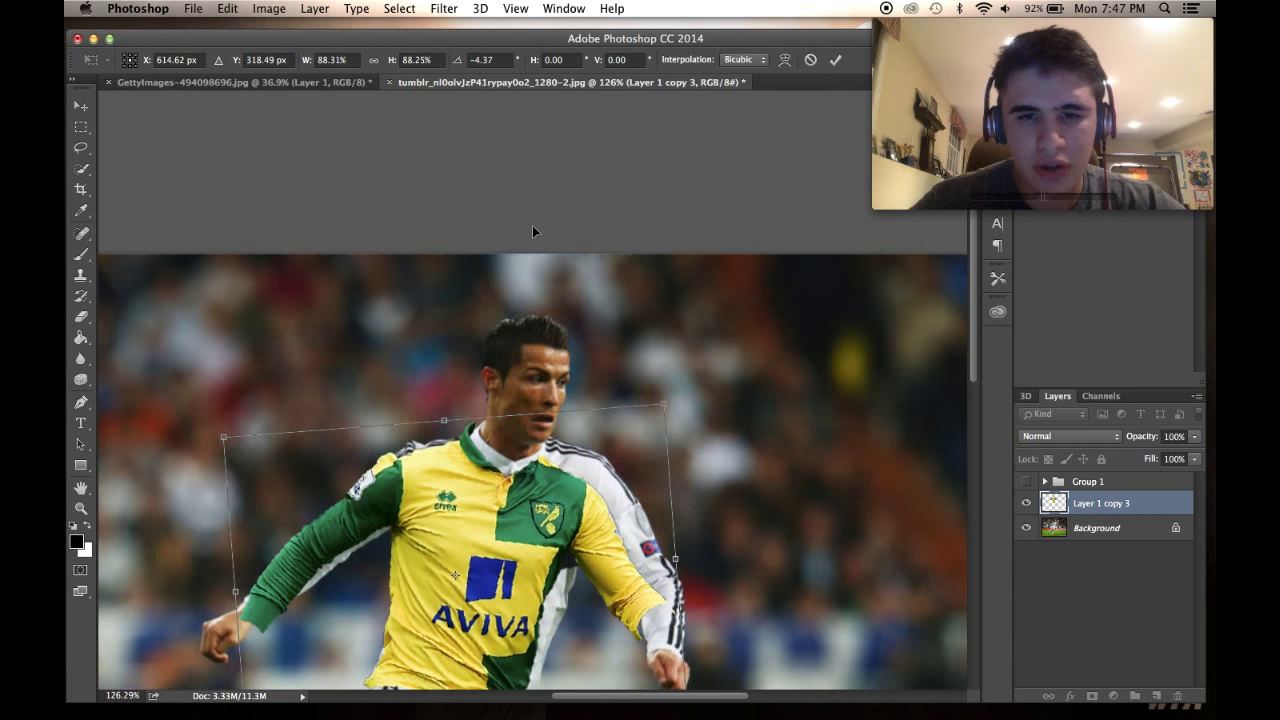
drag(583, 458, 594, 458)
scroll(594, 458, up, 3)
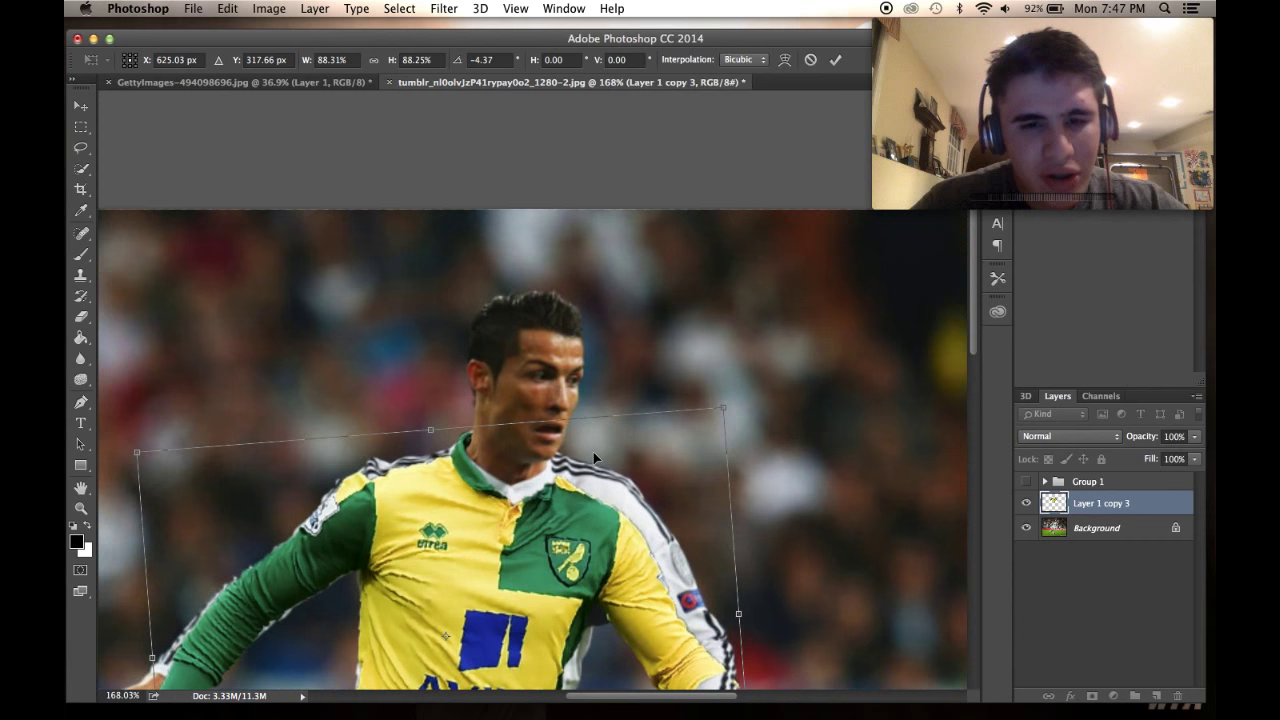
drag(484, 506, 482, 501)
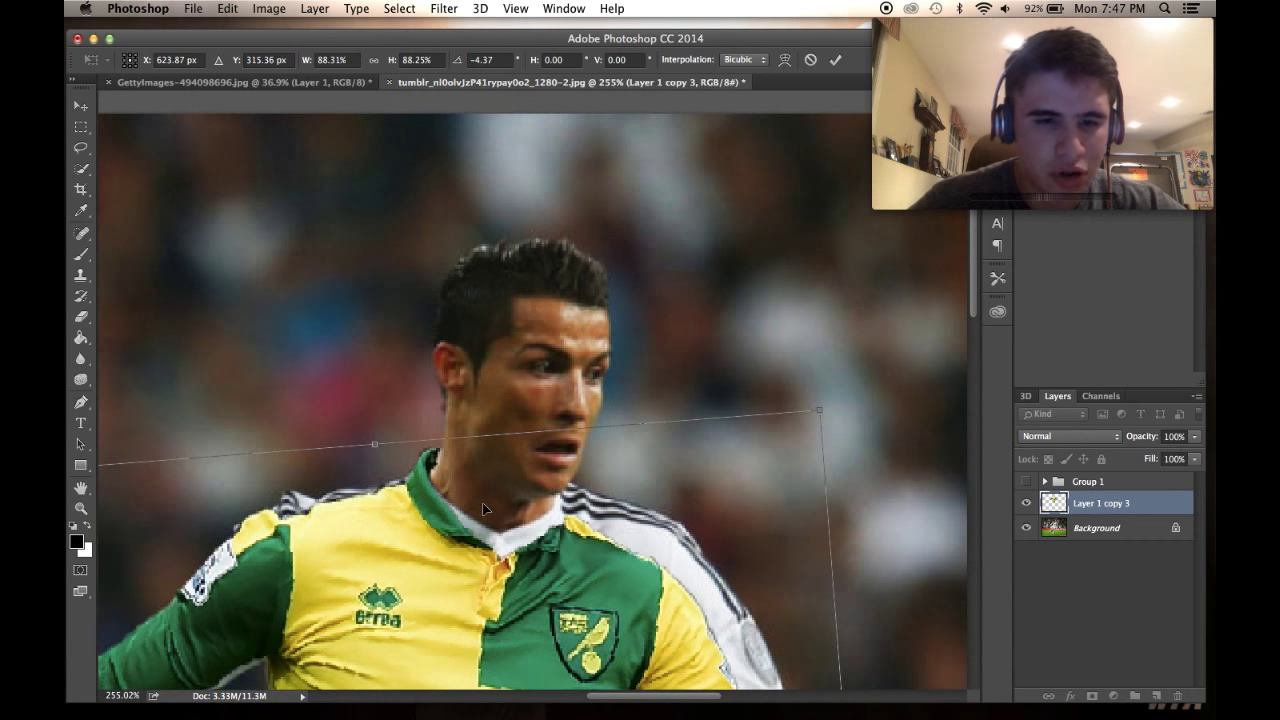
scroll(482, 501, down, 2)
scroll(482, 501, down, 3)
scroll(482, 501, up, 2)
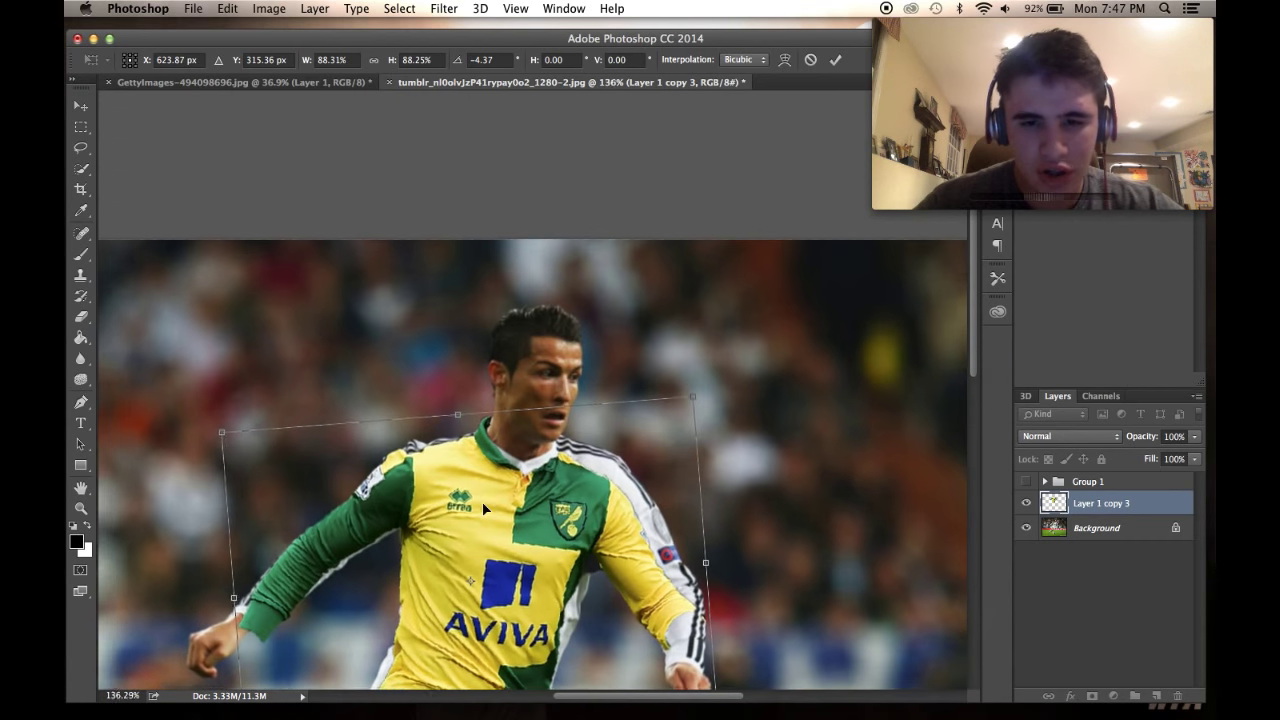
Step: Enlarge the shirt to 89.92% width and 89.86% height and apply the transform
scroll(482, 501, down, 1)
drag(663, 396, 672, 391)
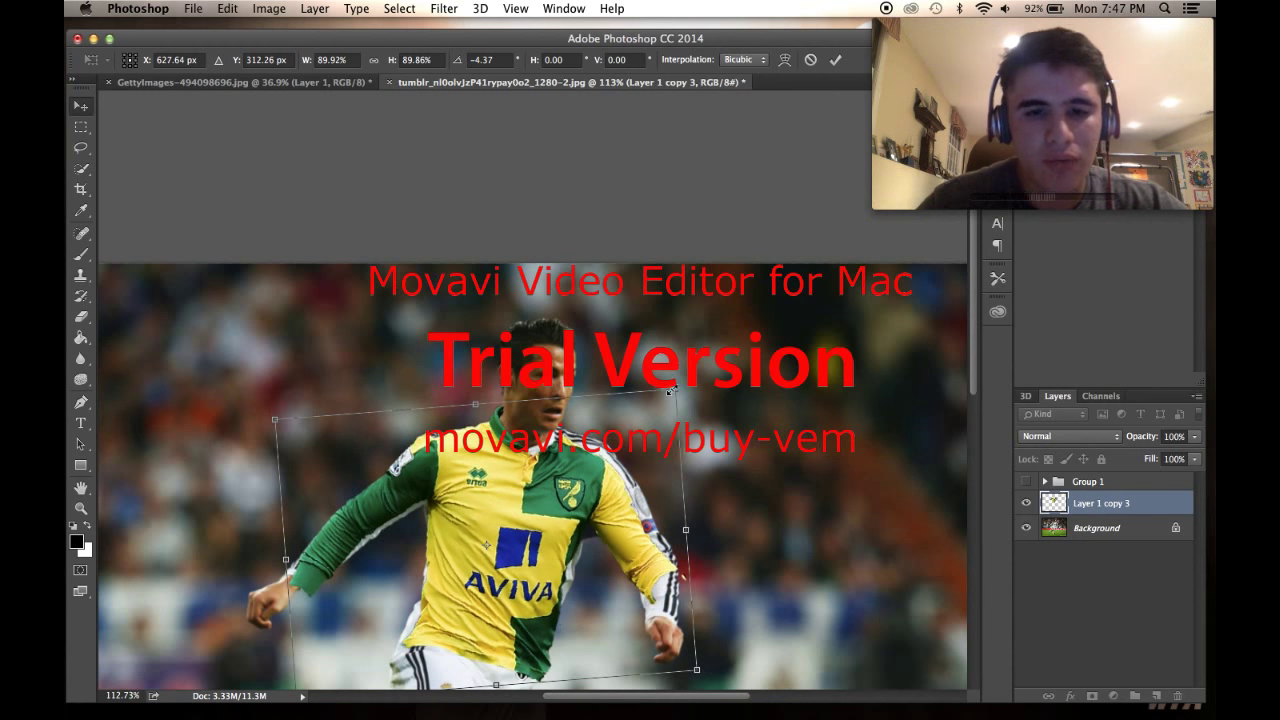
key(Return)
Step: Nudge the shirt slightly downward to fit its collar around the player's neck
scroll(672, 391, up, 8)
mouse_move(577, 443)
mouse_down()
mouse_move(565, 488)
mouse_move(575, 459)
mouse_up()
scroll(577, 458, down, 3)
scroll(577, 458, down, 2)
scroll(578, 460, up, 3)
scroll(578, 460, down, 3)
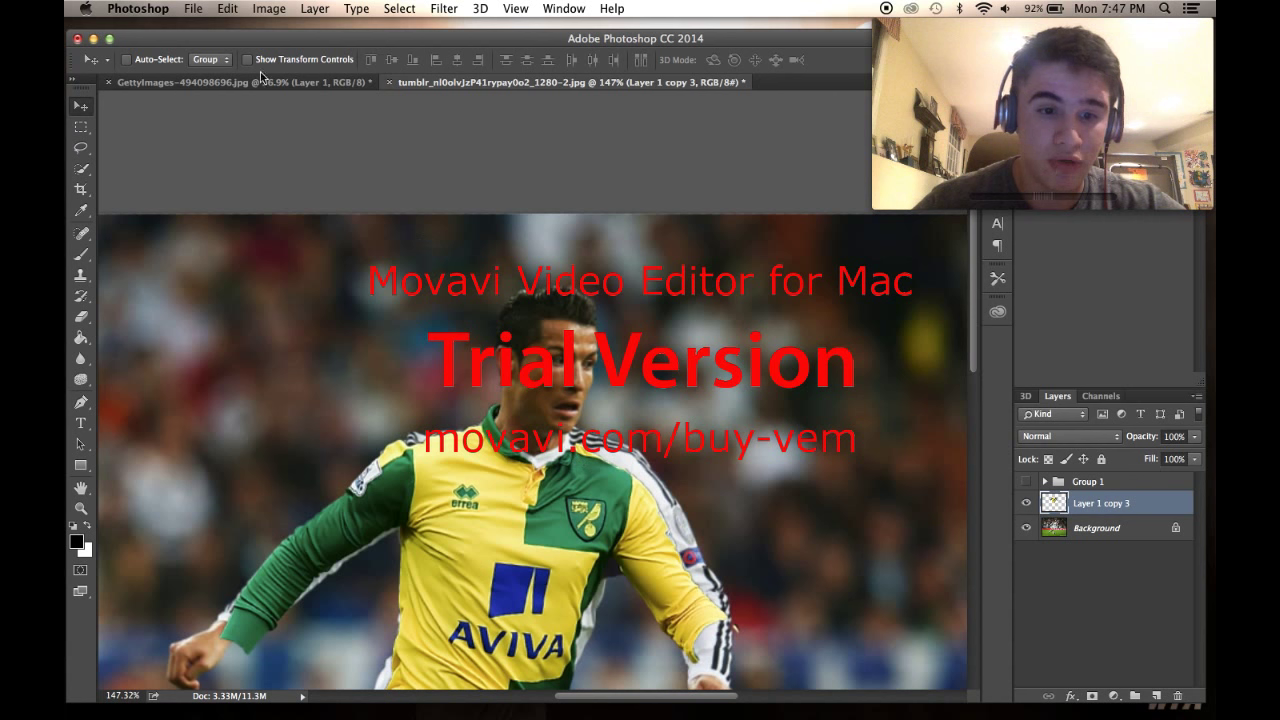
Step: Start a Warp transform on the shirt and pull its green shoulder up over the white shirt beside the collar
click(224, 9)
mouse_move(328, 350)
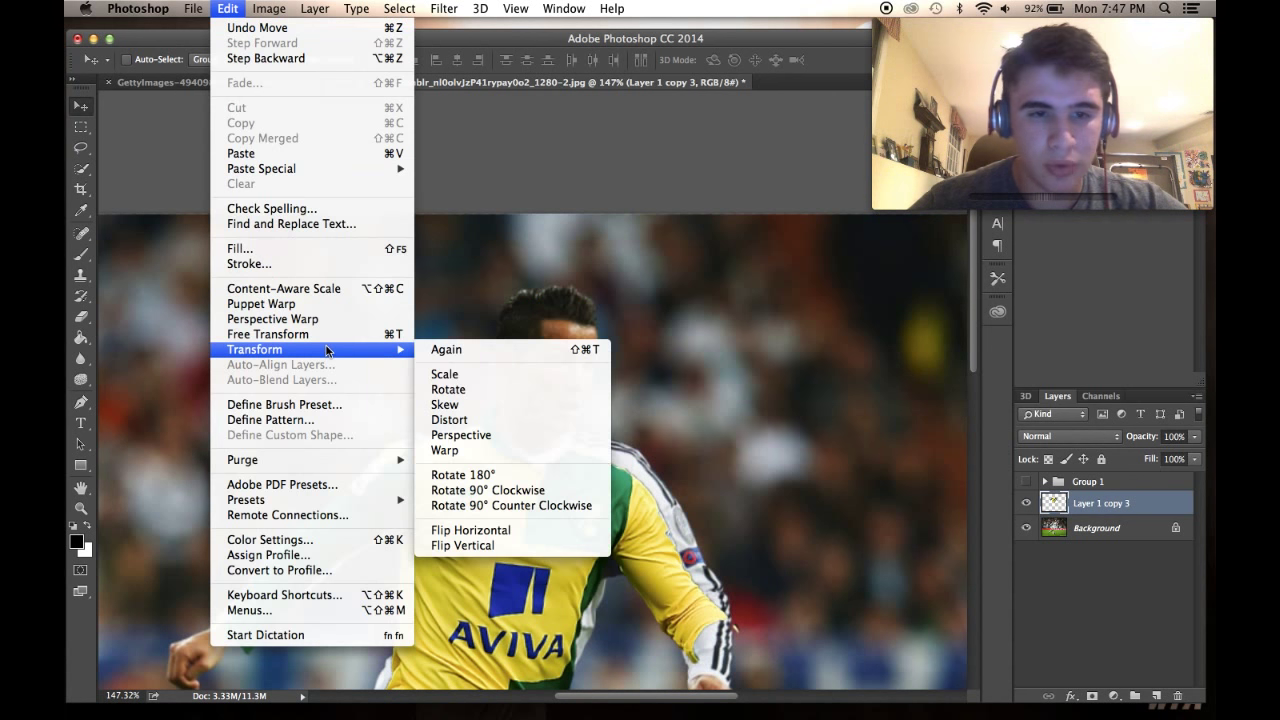
click(463, 453)
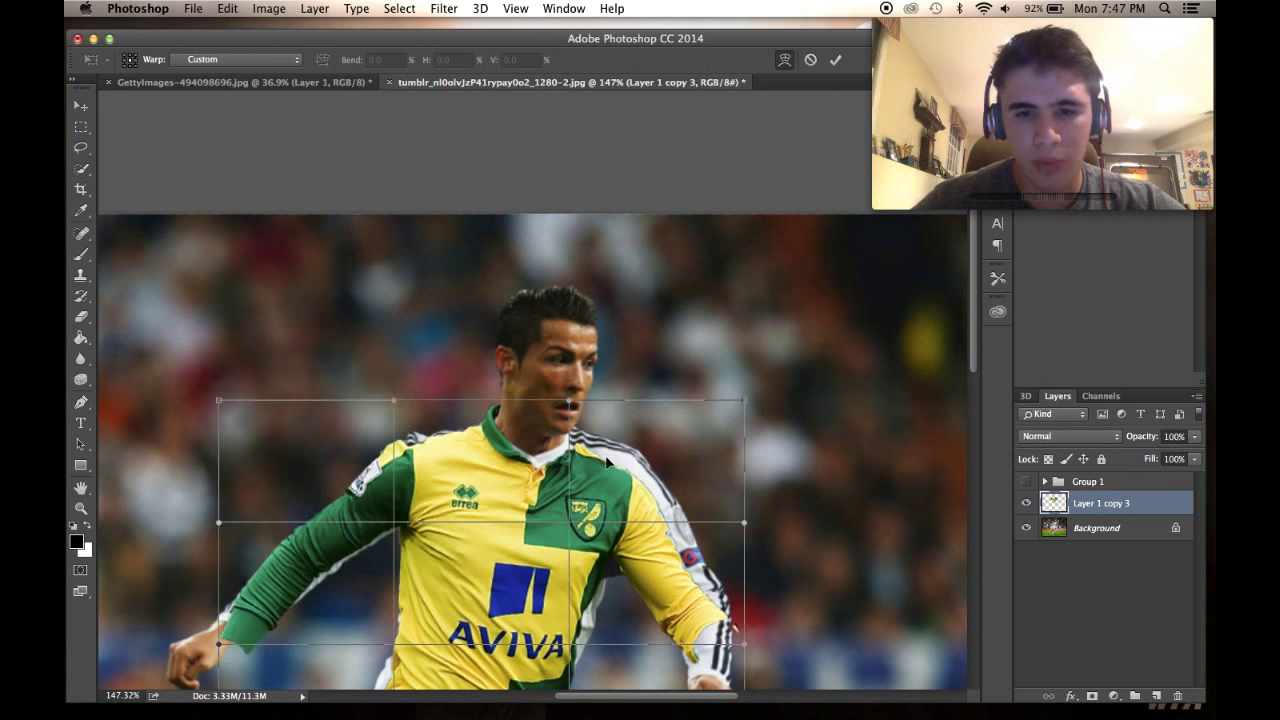
drag(610, 467, 613, 451)
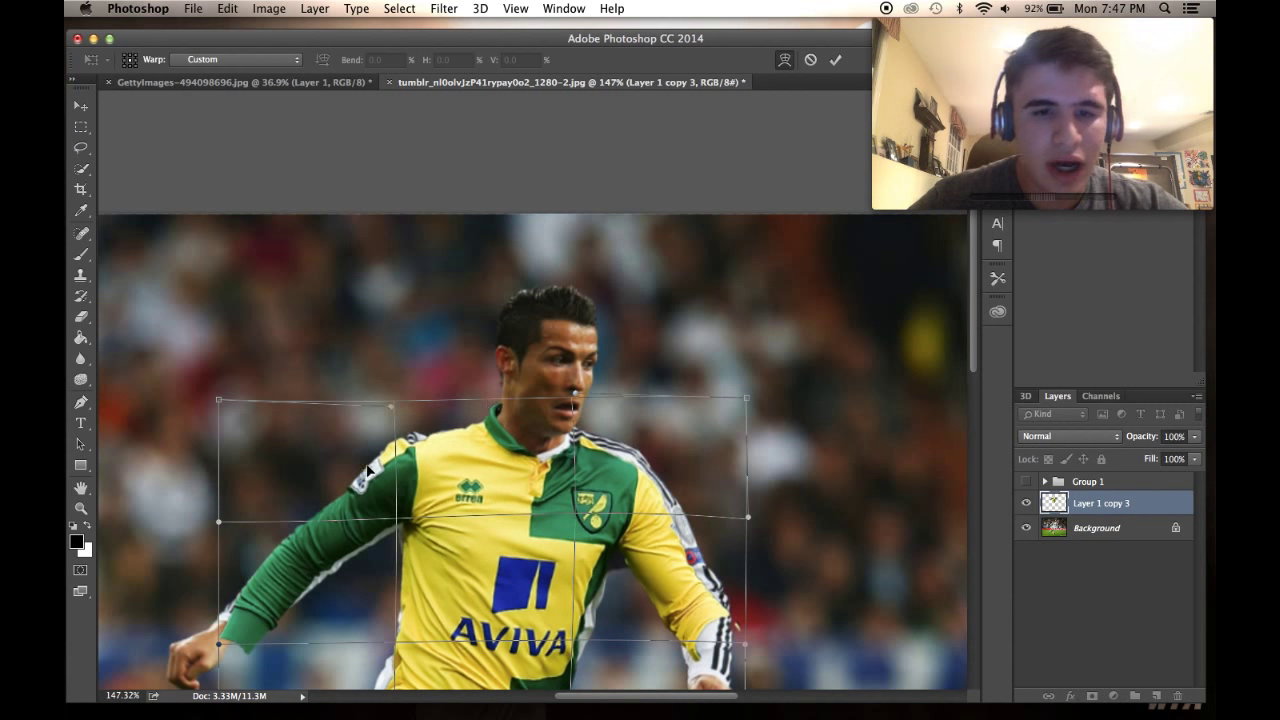
Step: Warp the long green sleeve's cuff outward toward the player's wrist
scroll(368, 470, up, 3)
scroll(368, 470, right, 2)
scroll(366, 464, down, 1)
scroll(366, 464, up, 5)
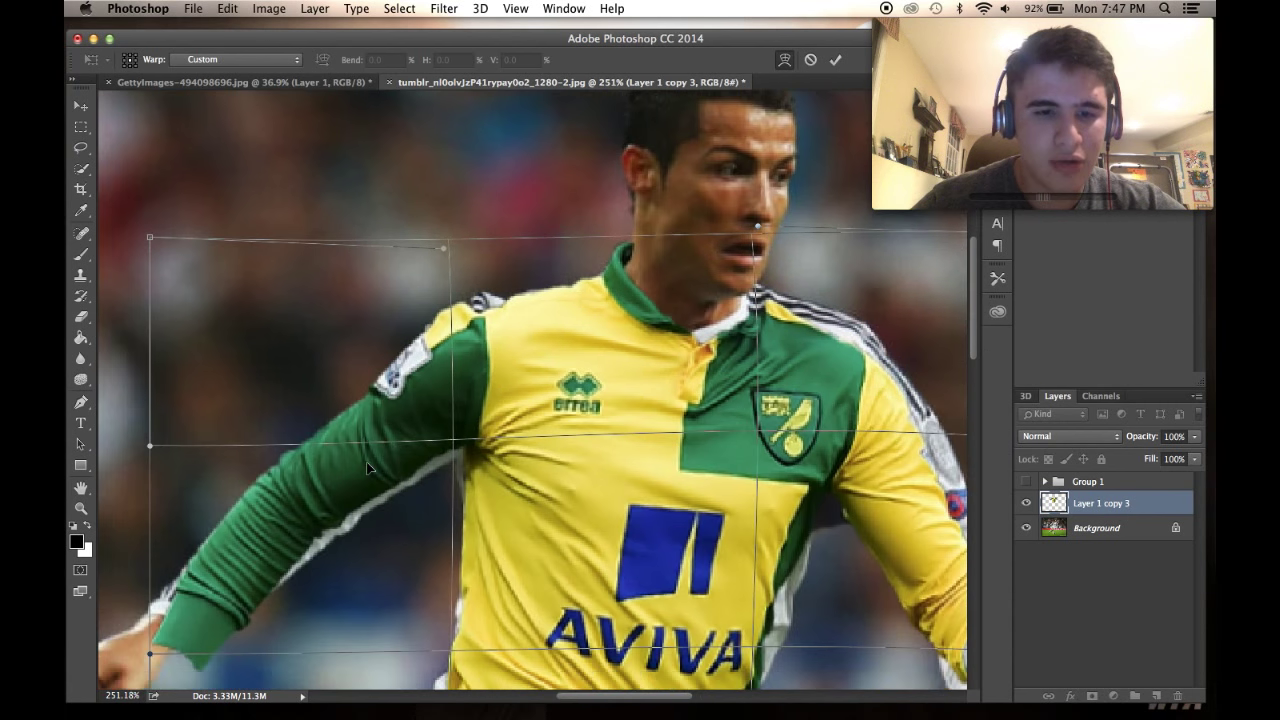
scroll(293, 577, down, 2)
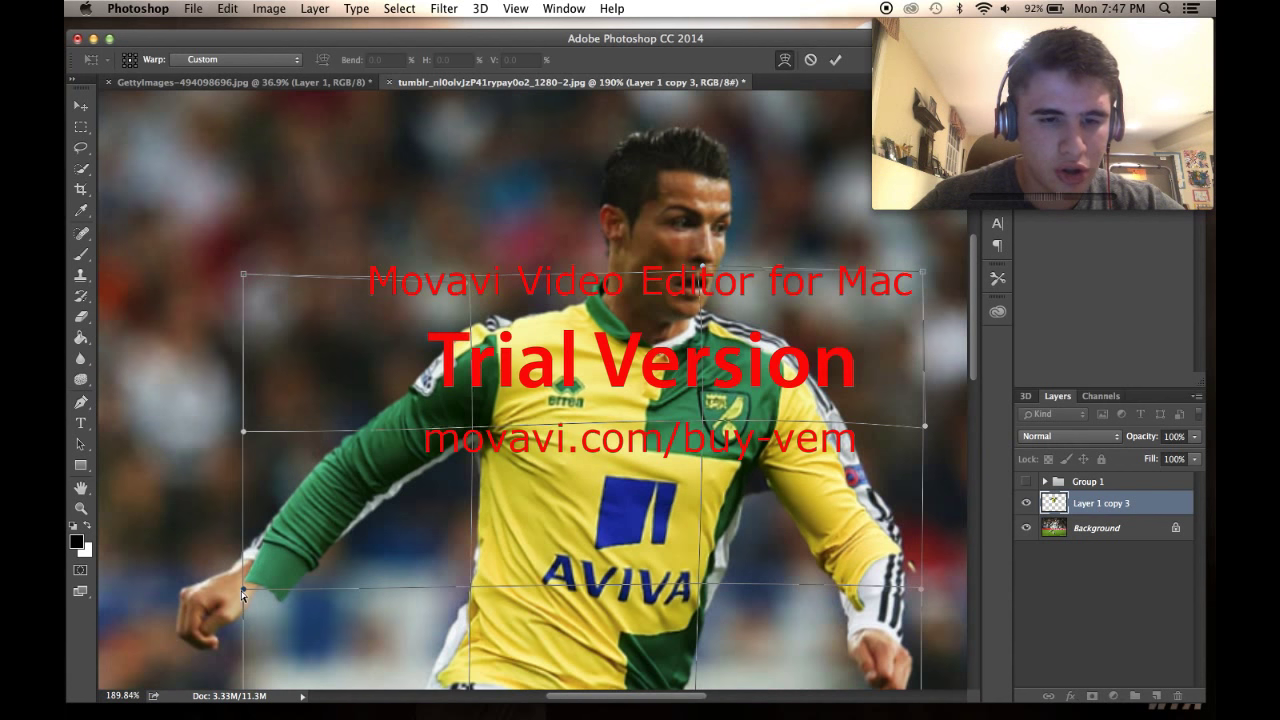
drag(234, 576, 232, 566)
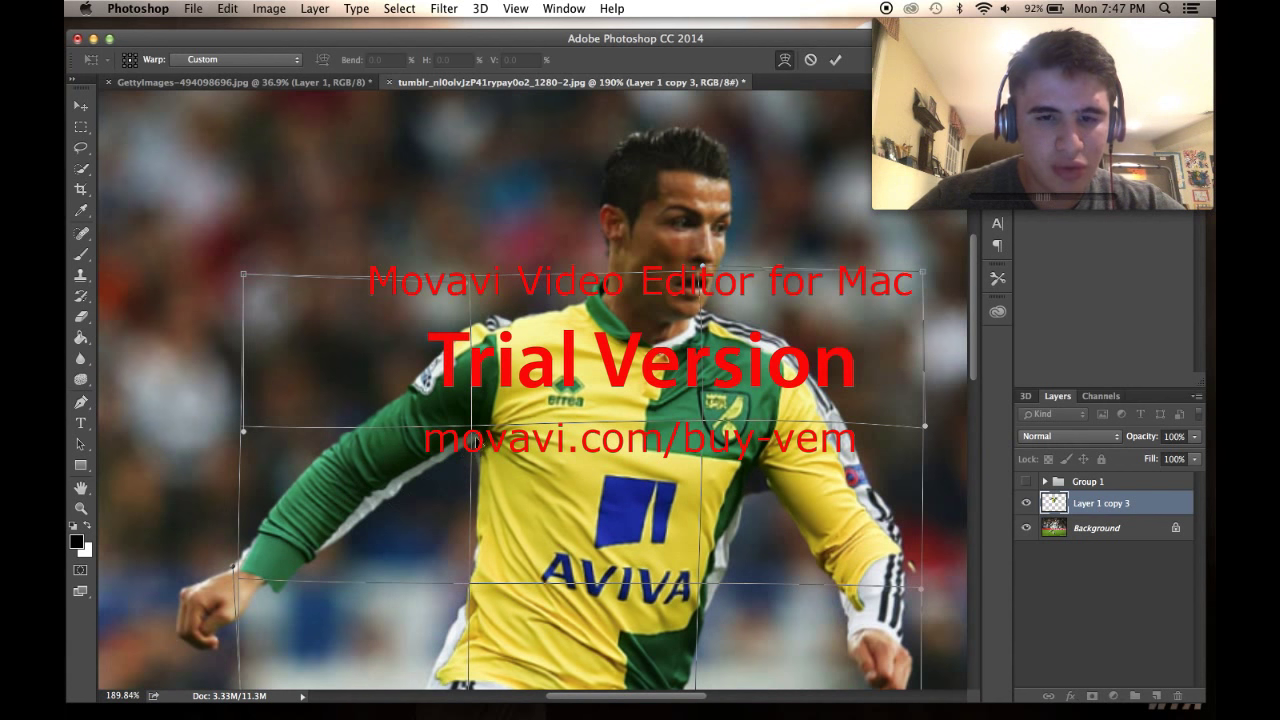
Step: Warp the shirt's chest and green shoulder upward and pull the mesh's outer edge inward beside the green sleeve
drag(483, 447, 510, 385)
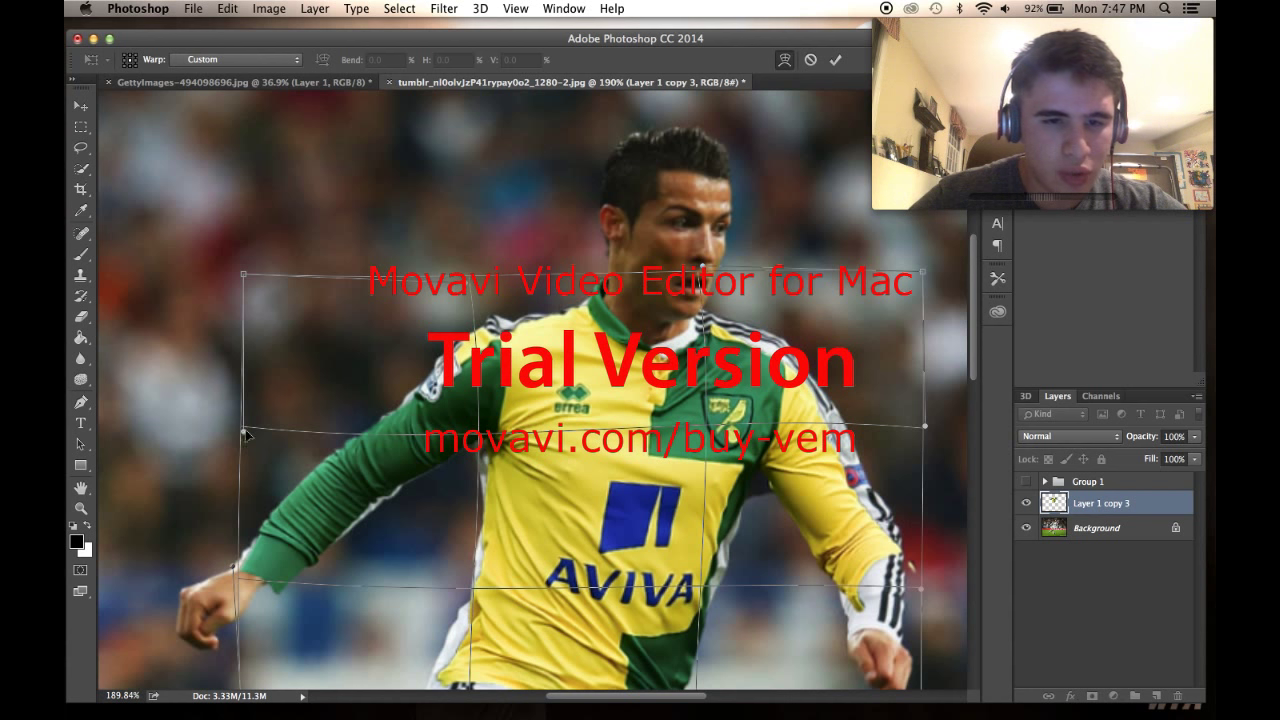
drag(246, 434, 297, 434)
drag(243, 277, 226, 270)
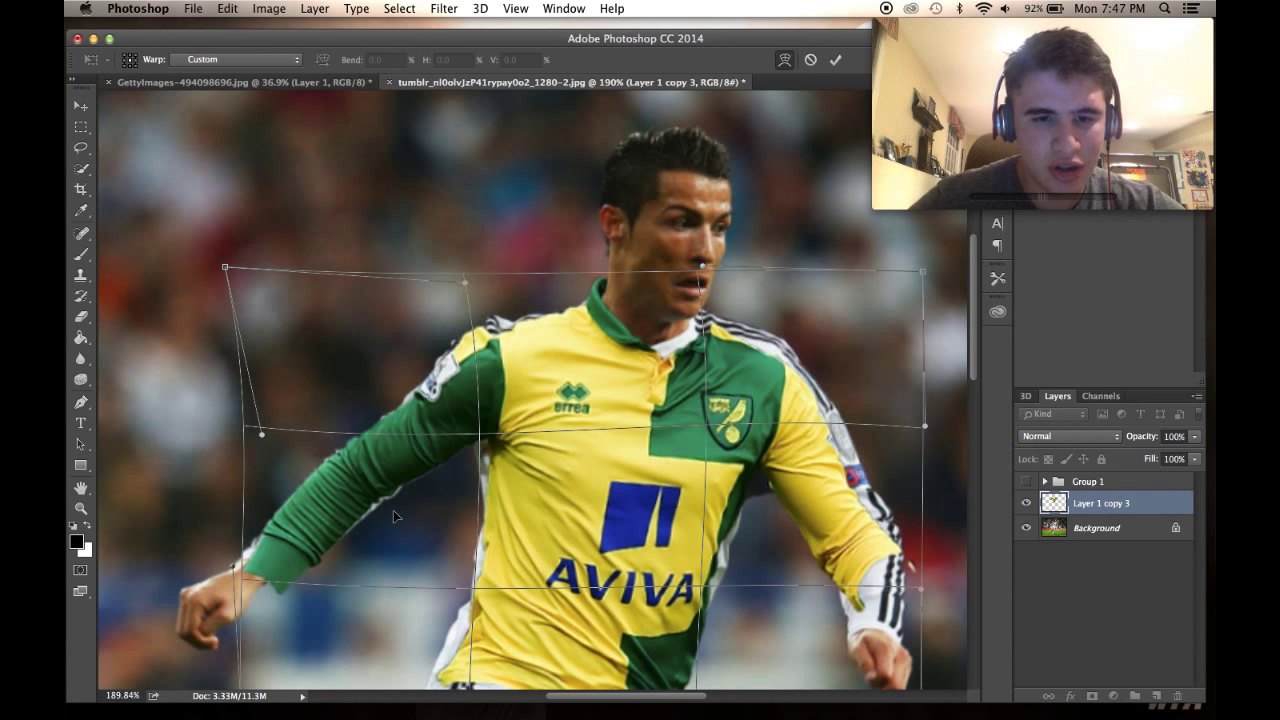
Step: Warp the yellow sleeve outward and upward to cover the white striped sleeve on the player's arm
scroll(591, 519, up, 2)
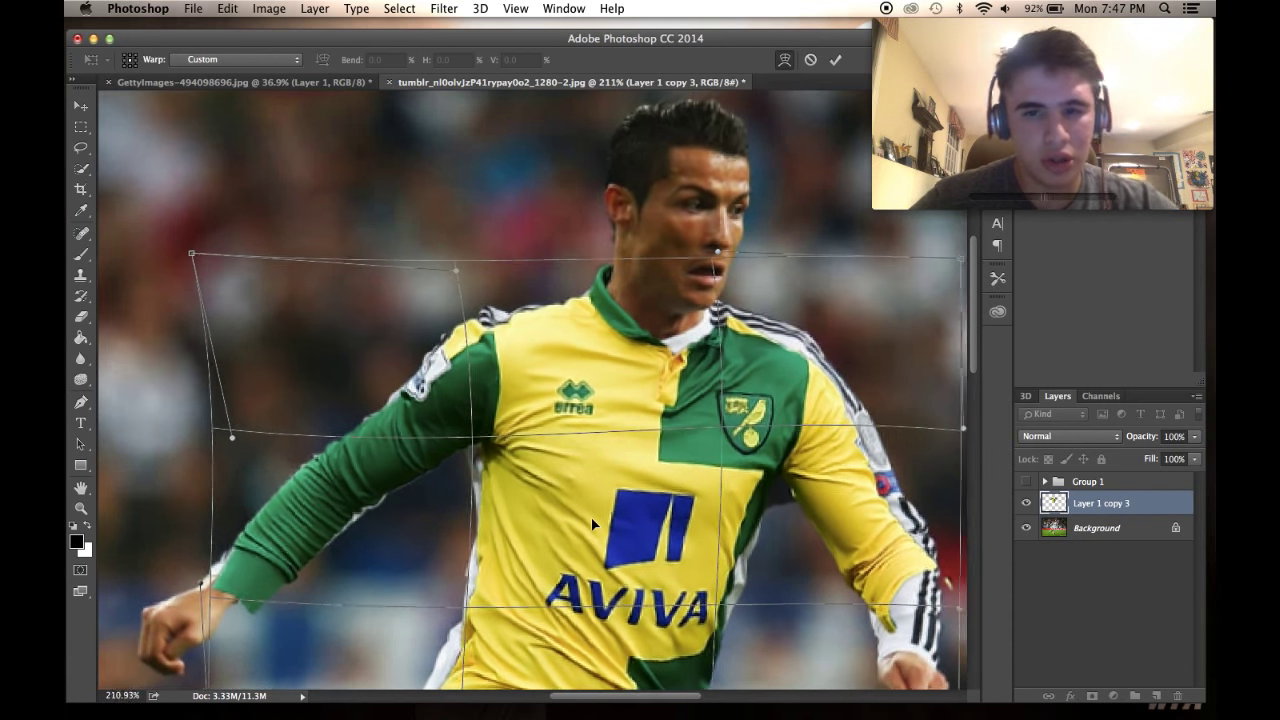
scroll(591, 519, down, 4)
scroll(592, 525, down, 4)
scroll(592, 525, up, 5)
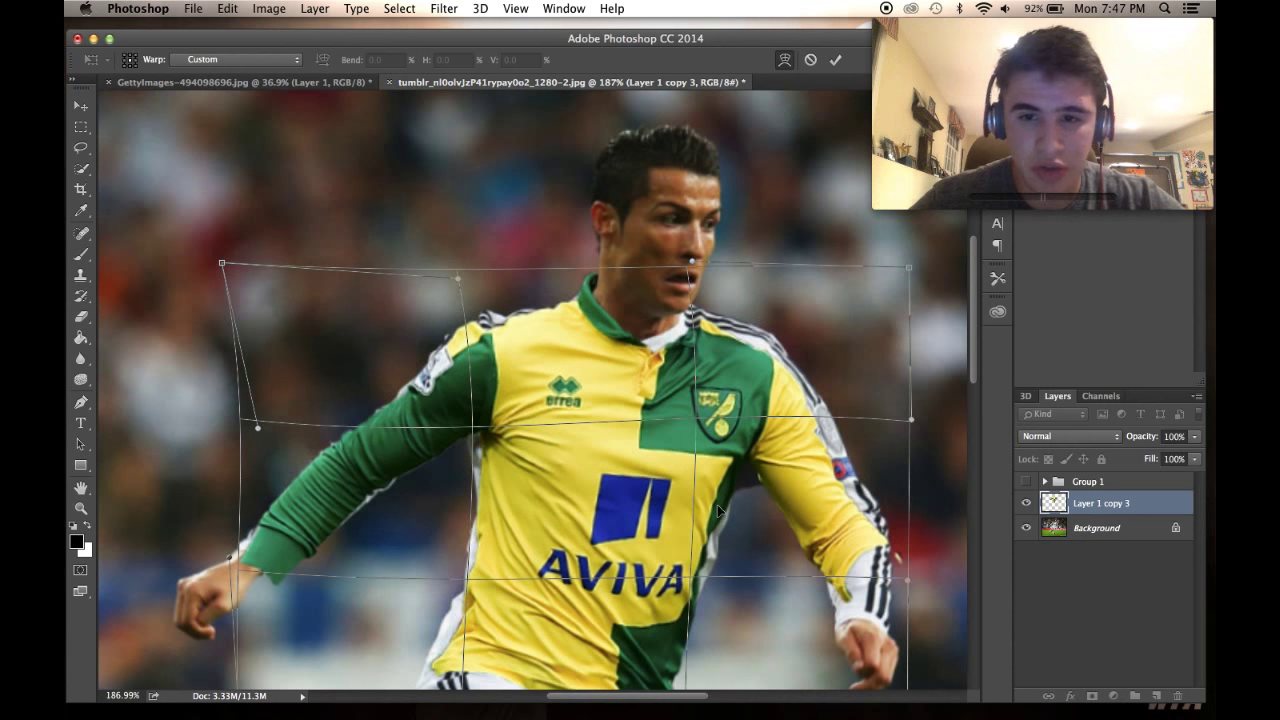
scroll(716, 508, up, 3)
scroll(716, 510, down, 2)
scroll(780, 512, right, 2)
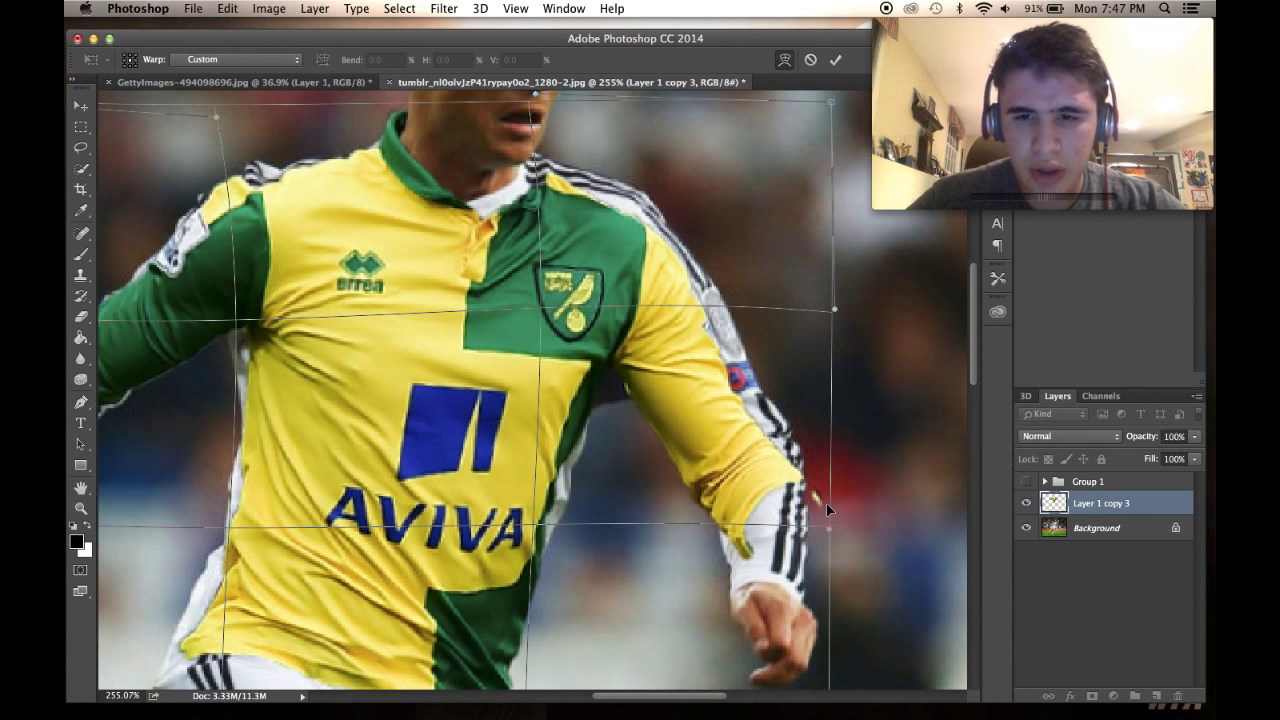
drag(834, 309, 887, 303)
drag(786, 360, 776, 338)
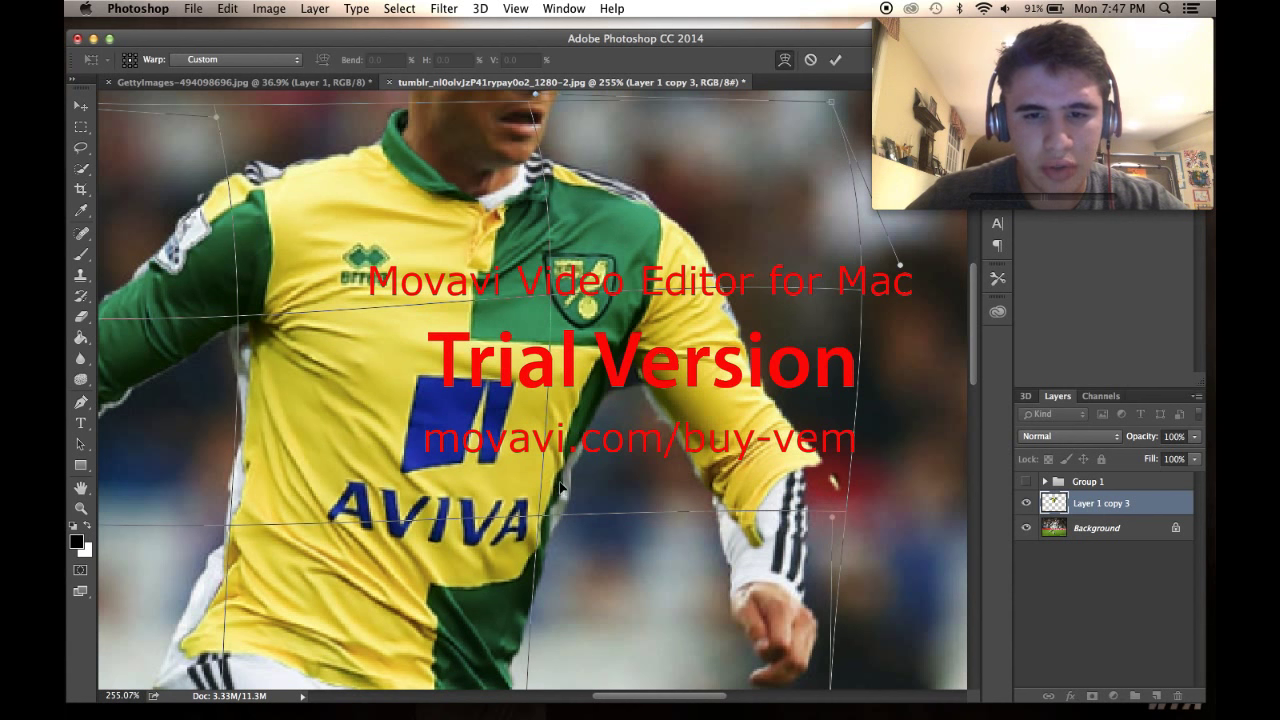
Step: Adjust the shirt's torso slightly within the warp mesh and apply the warp
scroll(560, 487, down, 6)
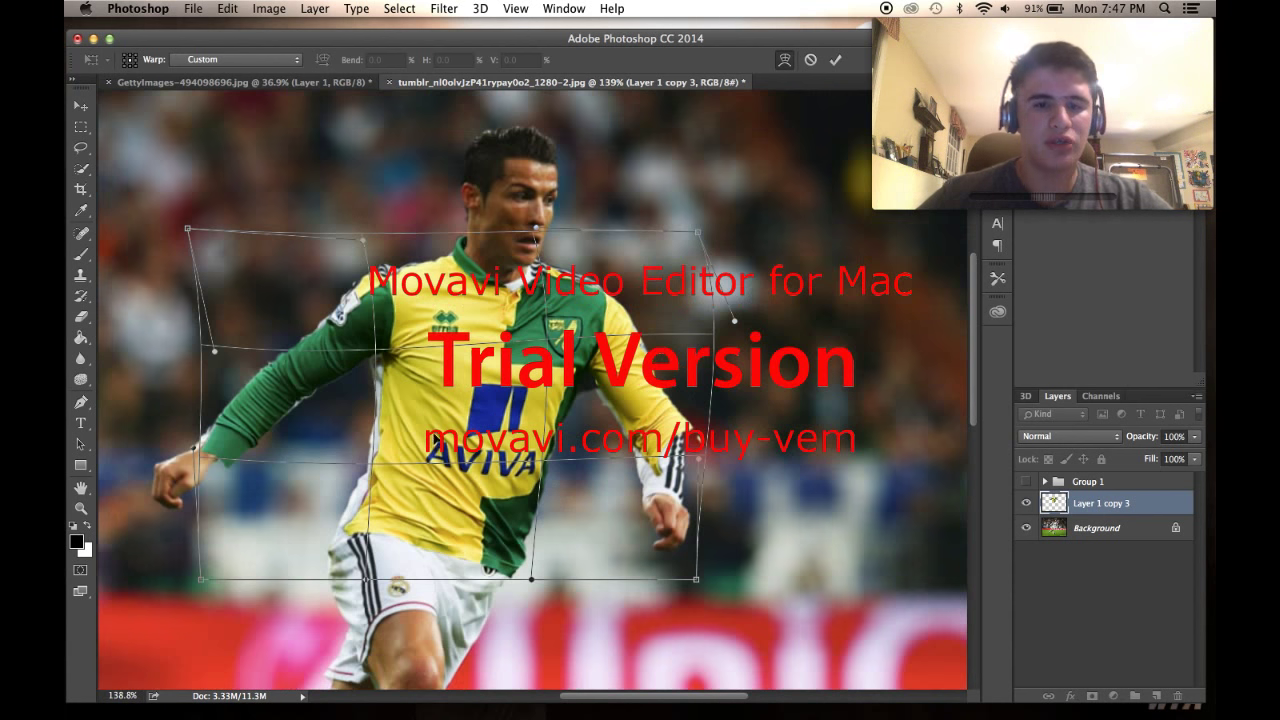
drag(403, 419, 409, 421)
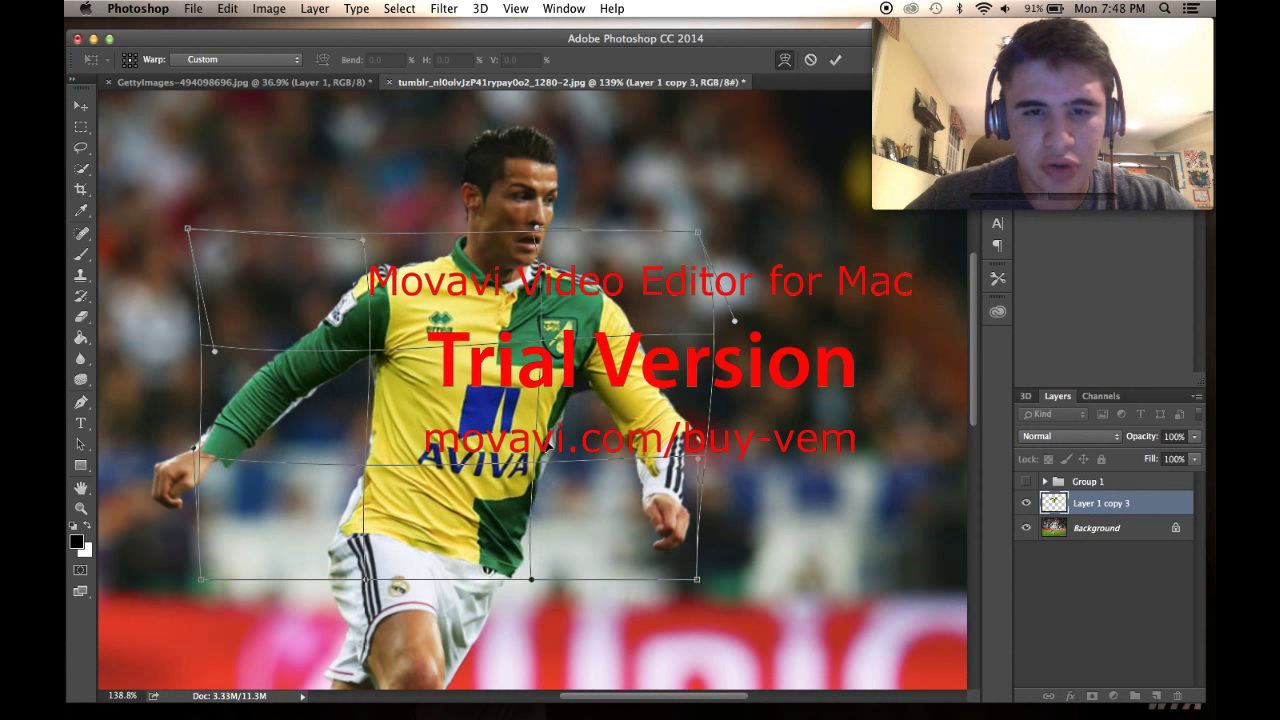
key(Return)
Step: Examine how the warped shirt covers the player's shoulders, collar and sleeves, especially the striped patch at the green sleeve's shoulder
scroll(550, 447, up, 4)
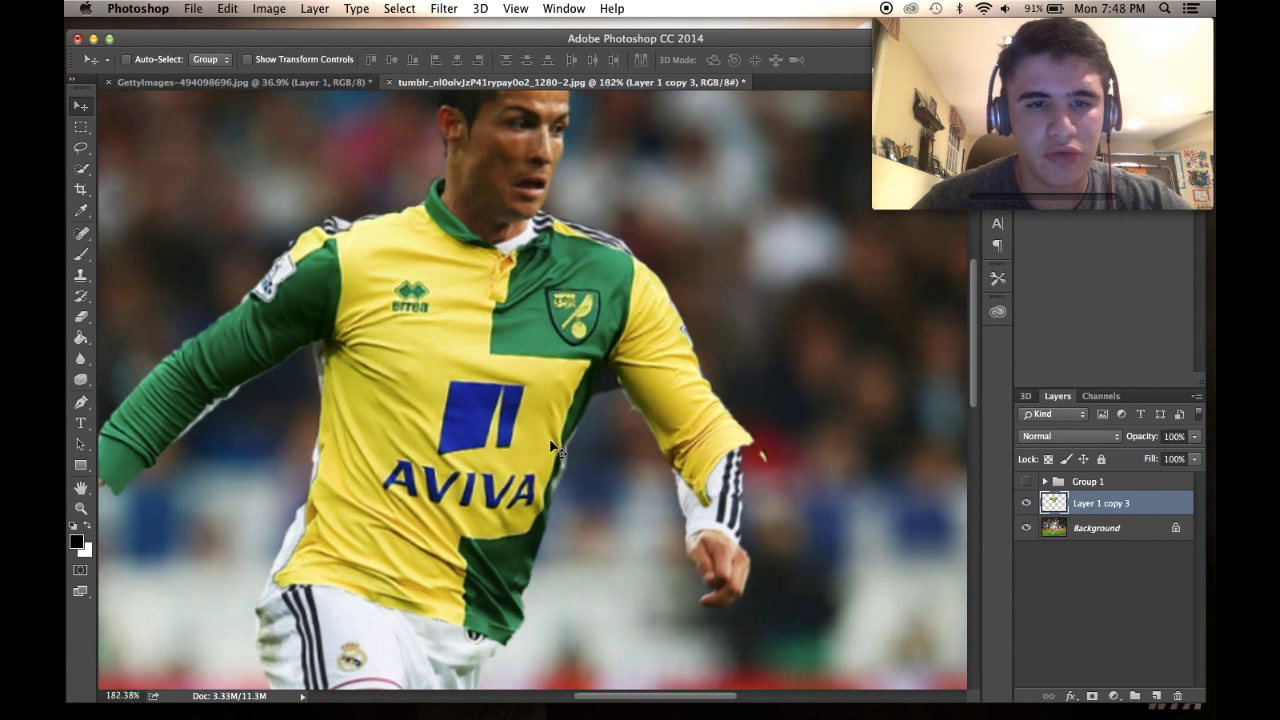
scroll(550, 447, down, 6)
scroll(550, 447, up, 9)
scroll(555, 450, up, 3)
scroll(555, 450, left, 3)
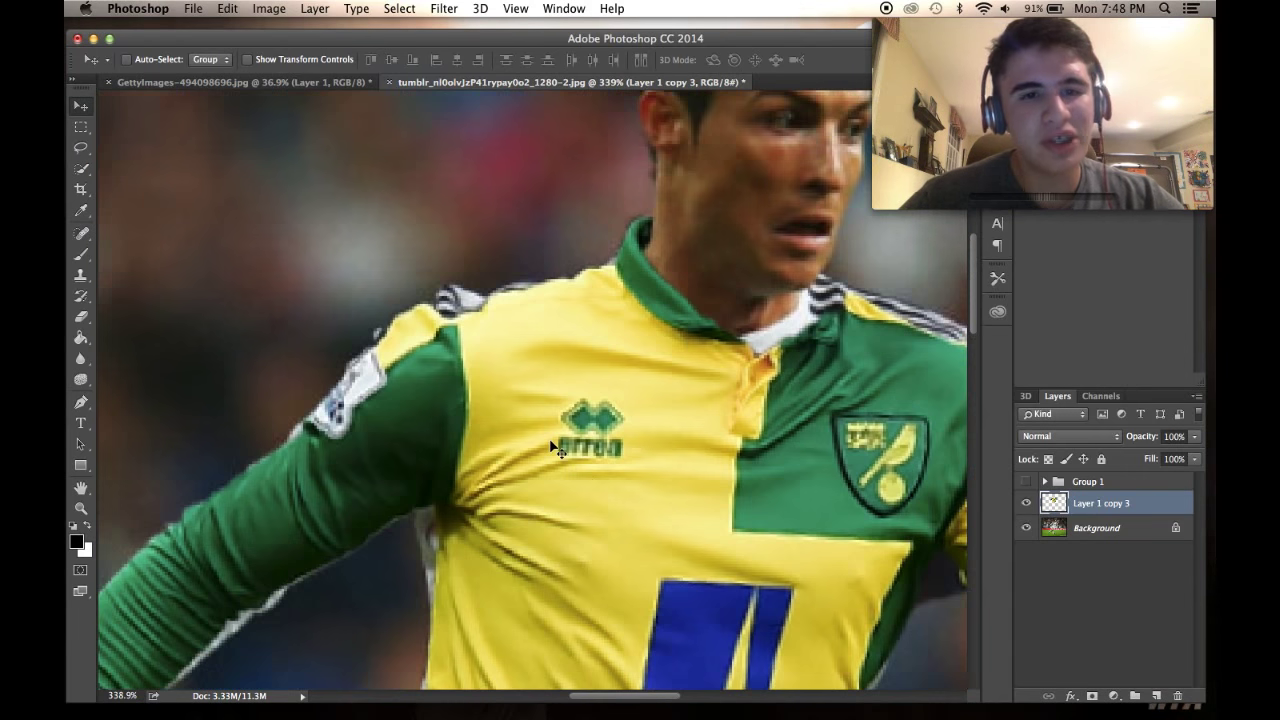
scroll(552, 449, up, 3)
scroll(552, 449, up, 1)
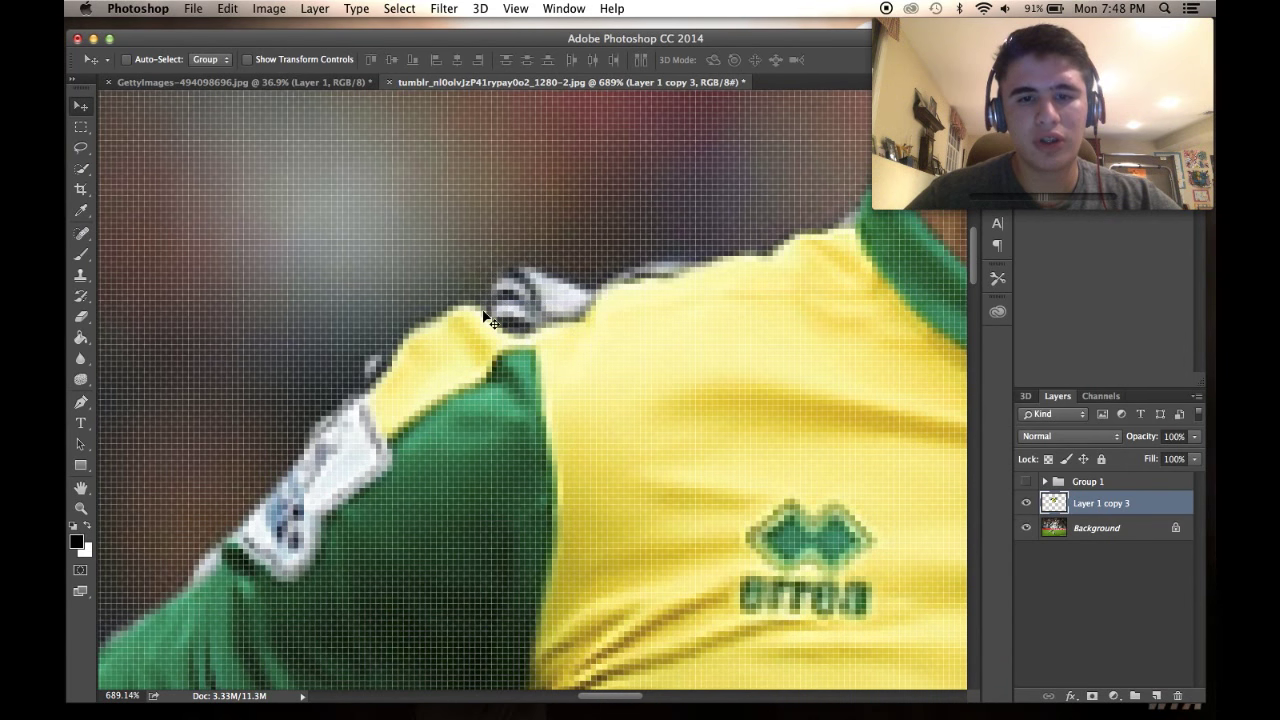
scroll(484, 318, down, 3)
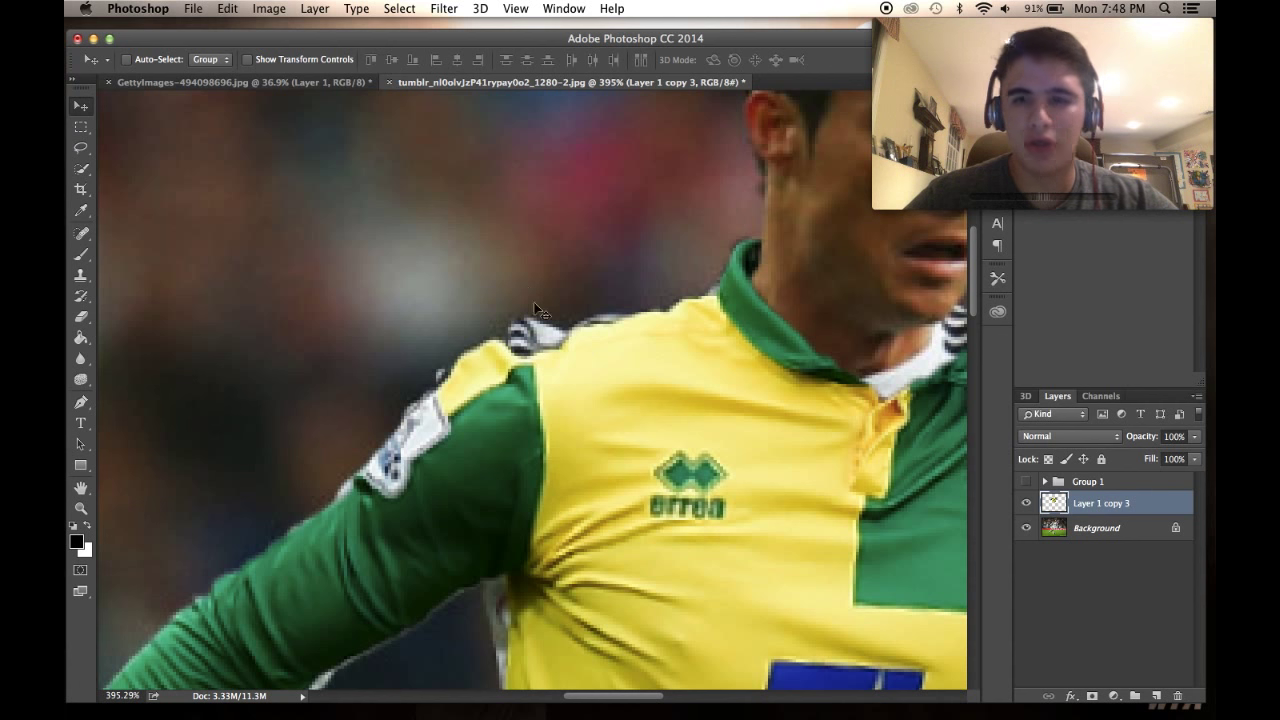
scroll(527, 324, down, 5)
scroll(527, 324, up, 4)
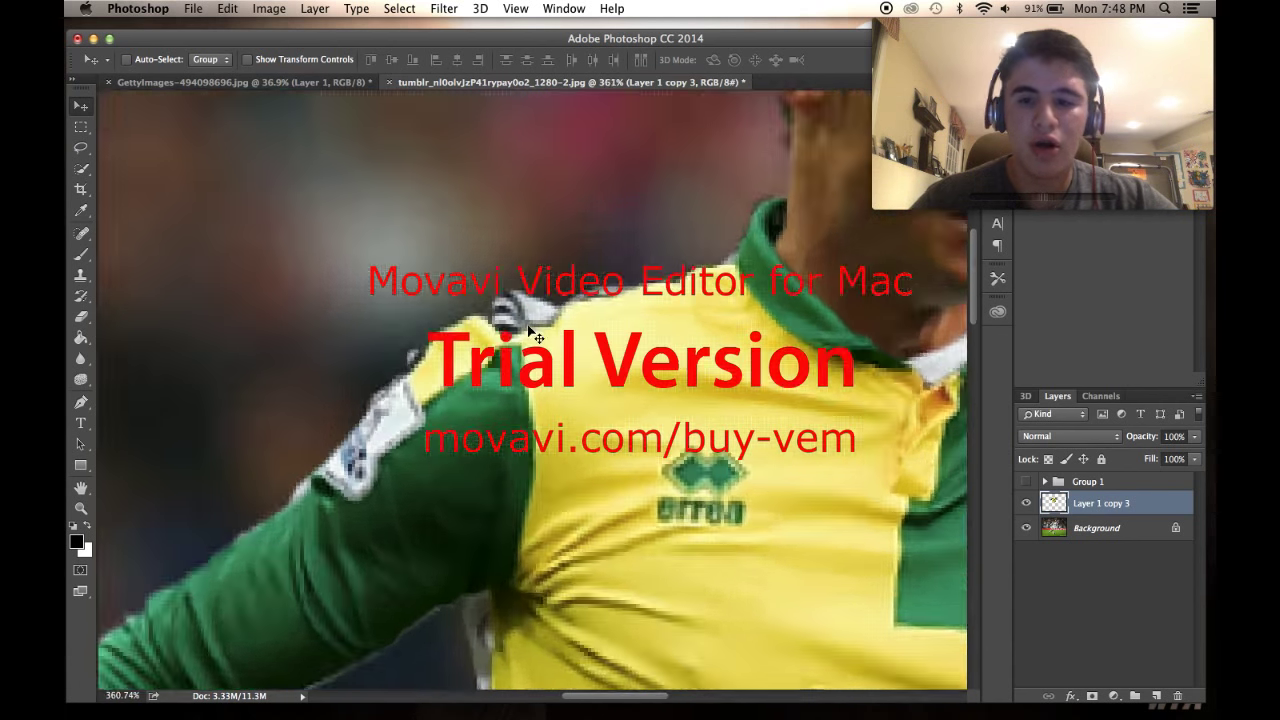
scroll(529, 327, up, 2)
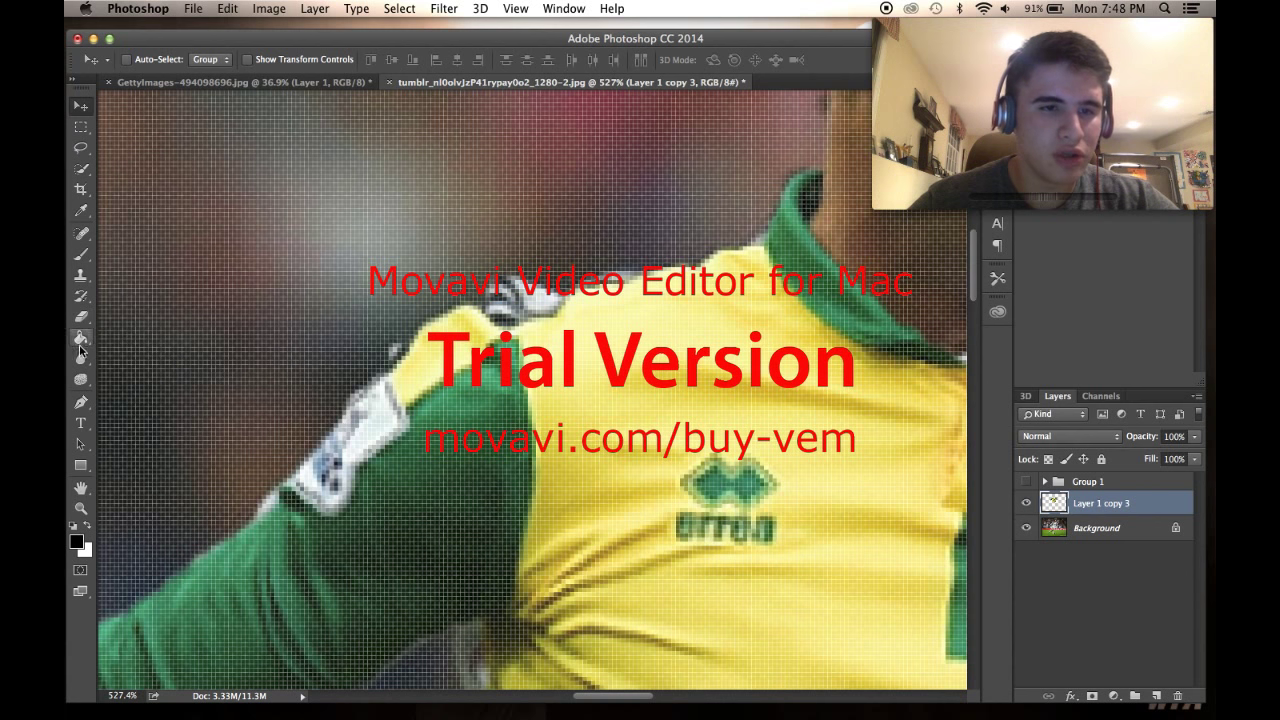
click(81, 275)
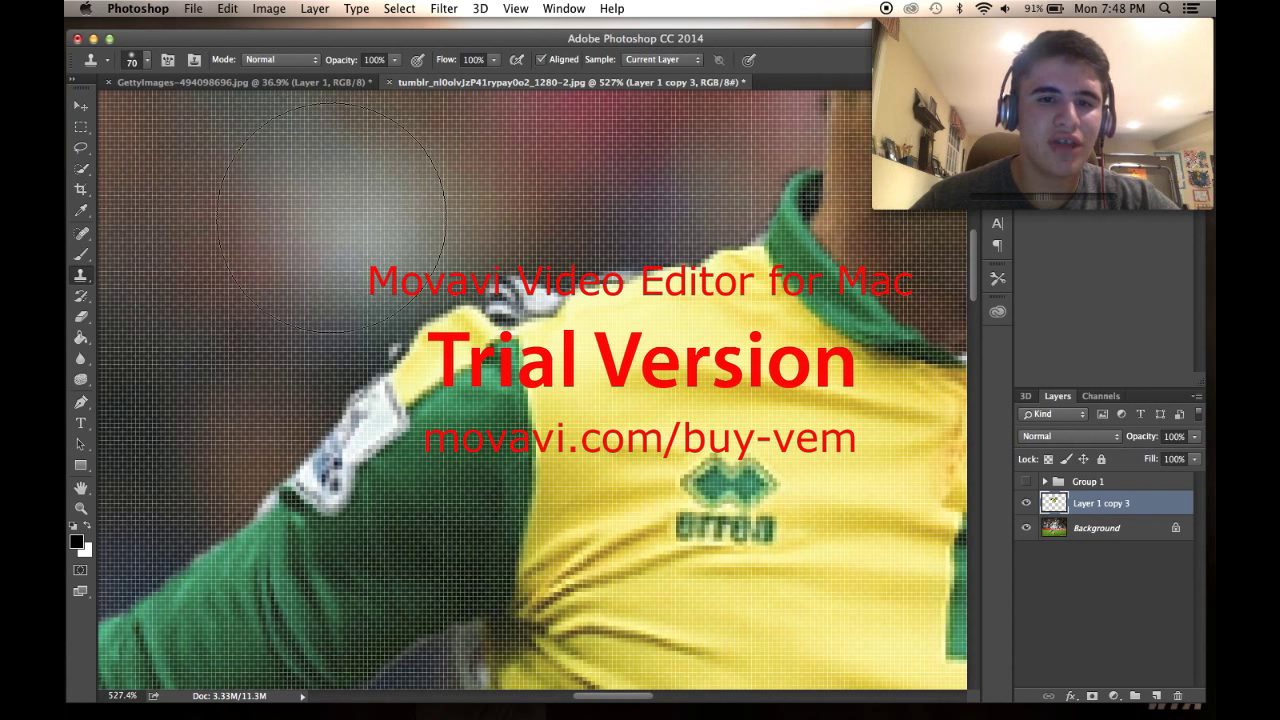
scroll(331, 217, down, 4)
Step: Start a crop of the photo with a ratio of 2000 by 3000
click(81, 190)
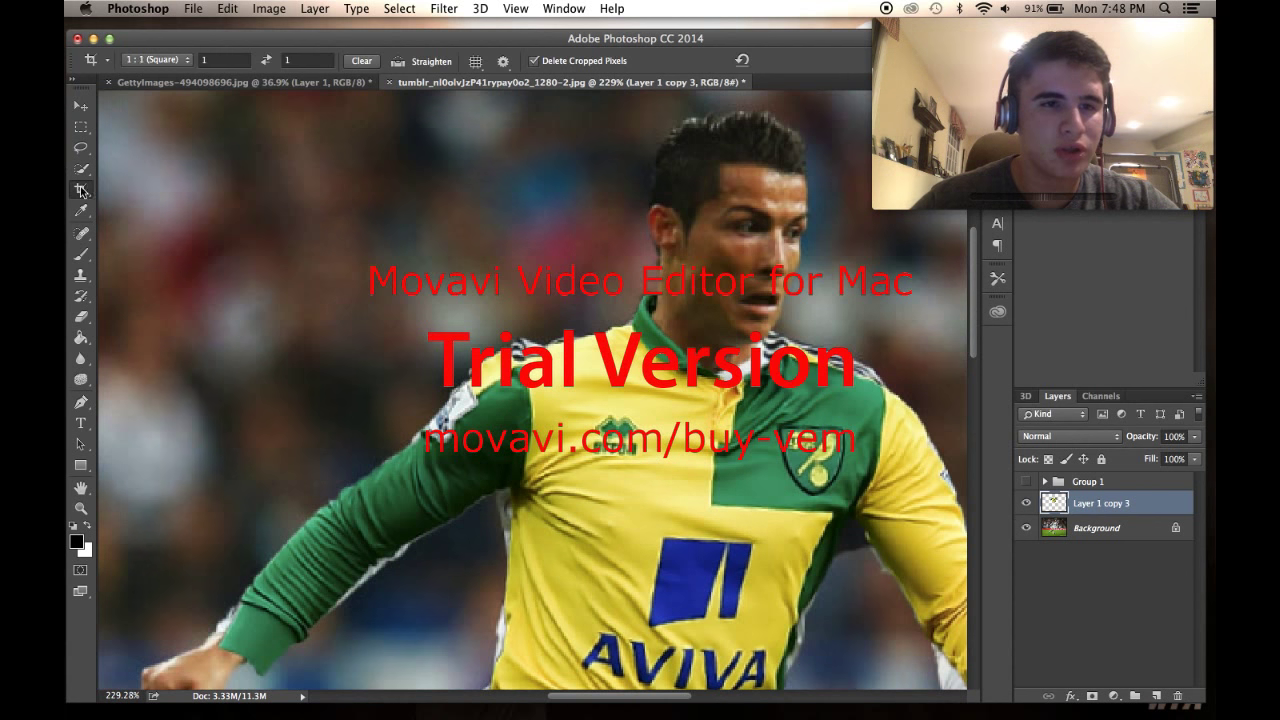
click(183, 62)
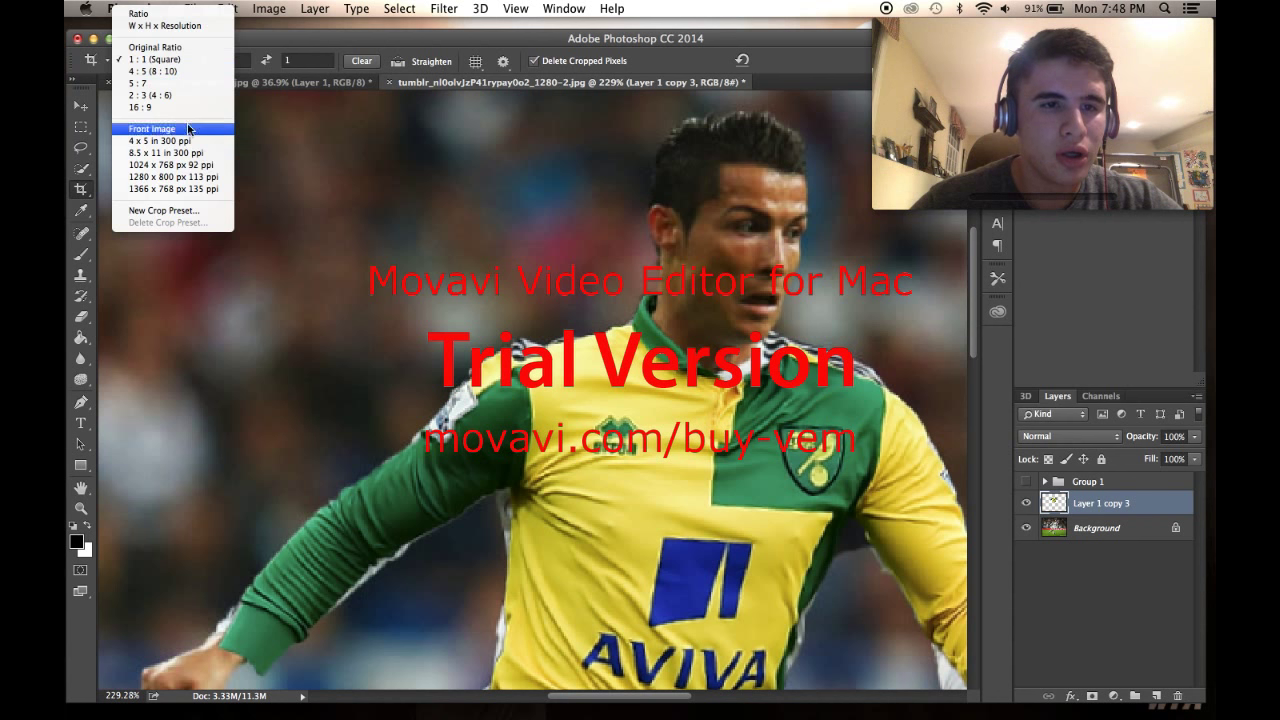
click(240, 78)
click(225, 60)
text(2)
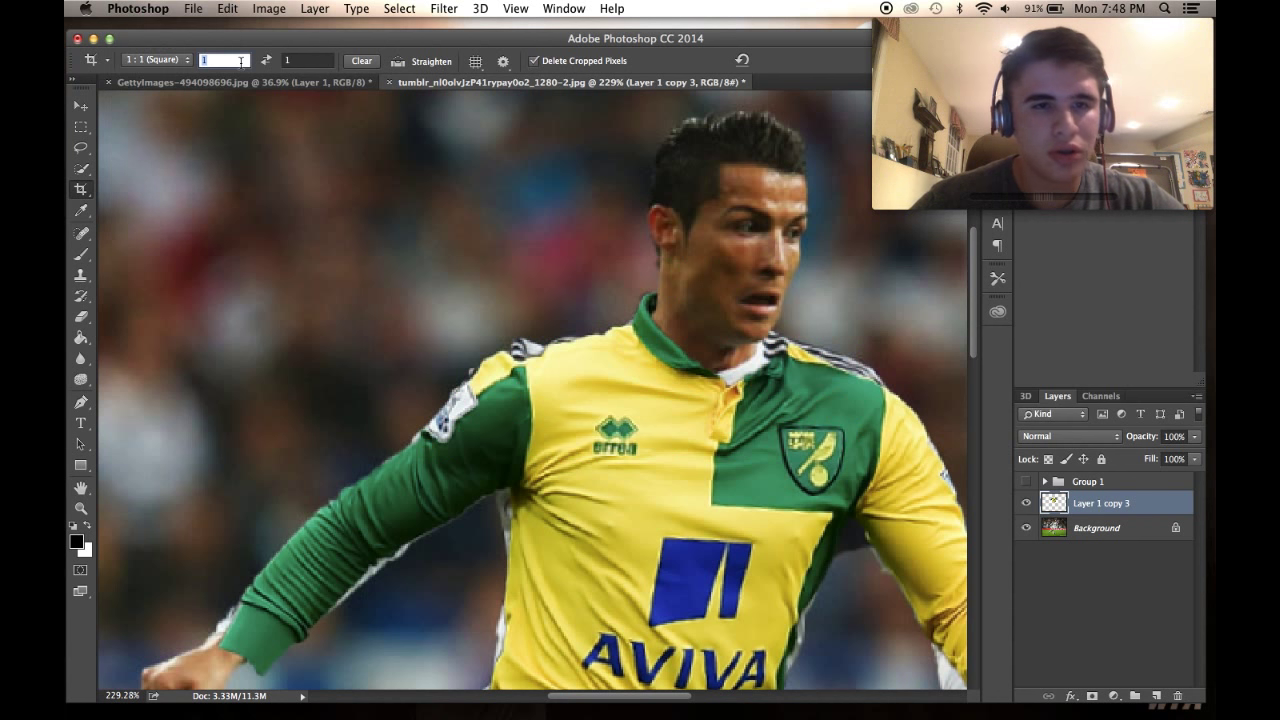
text(000)
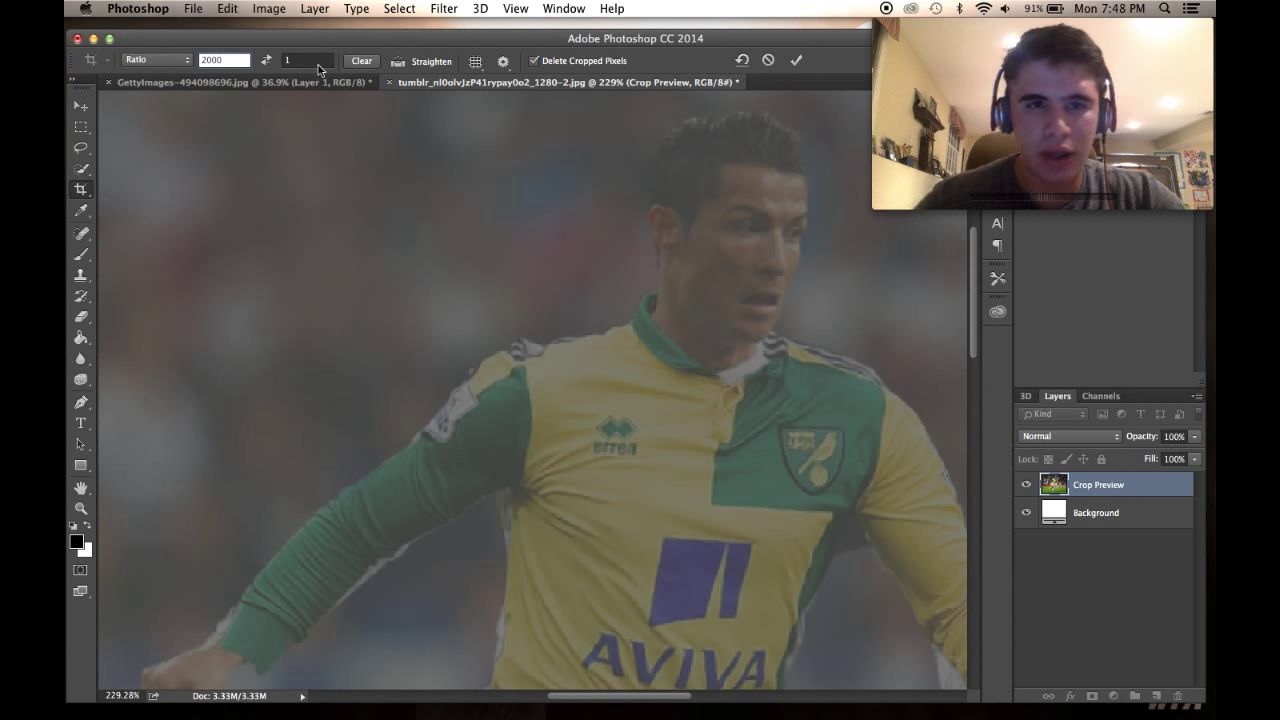
click(305, 61)
text(3000)
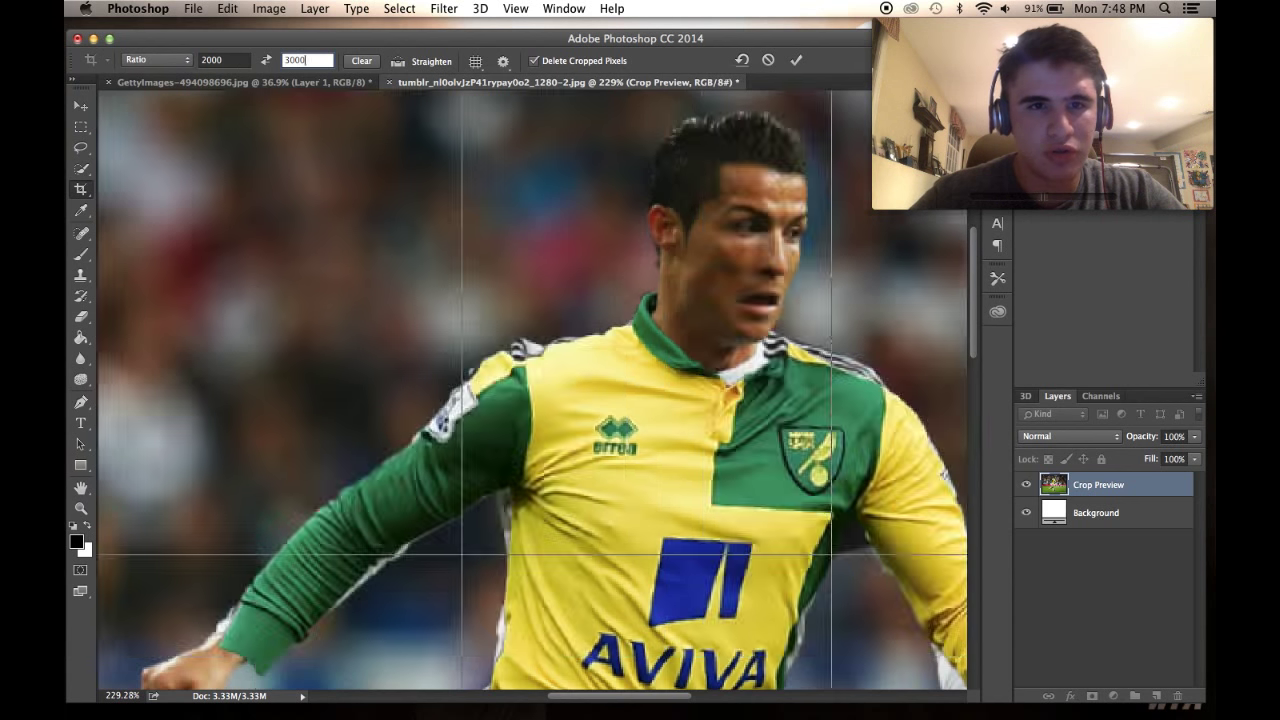
scroll(481, 173, down, 8)
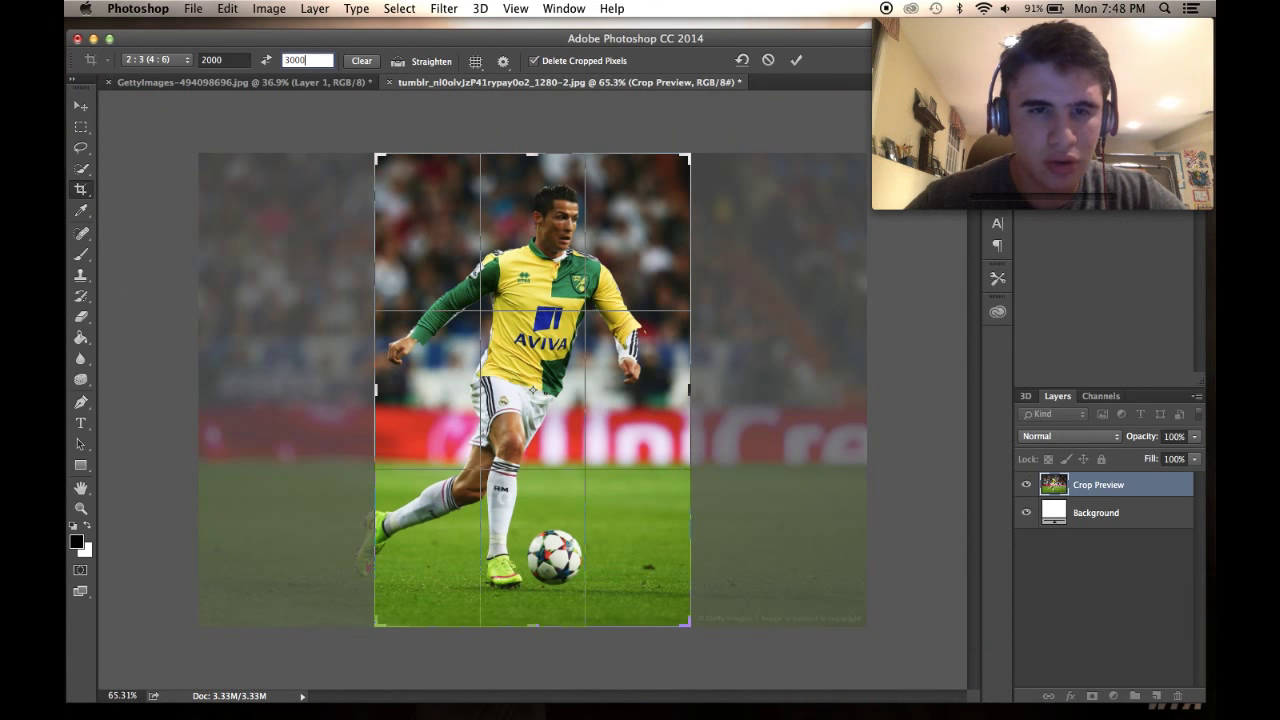
Step: Shift the photo within the crop frame to include the player's trailing foot and clear the crop ratio
click(80, 105)
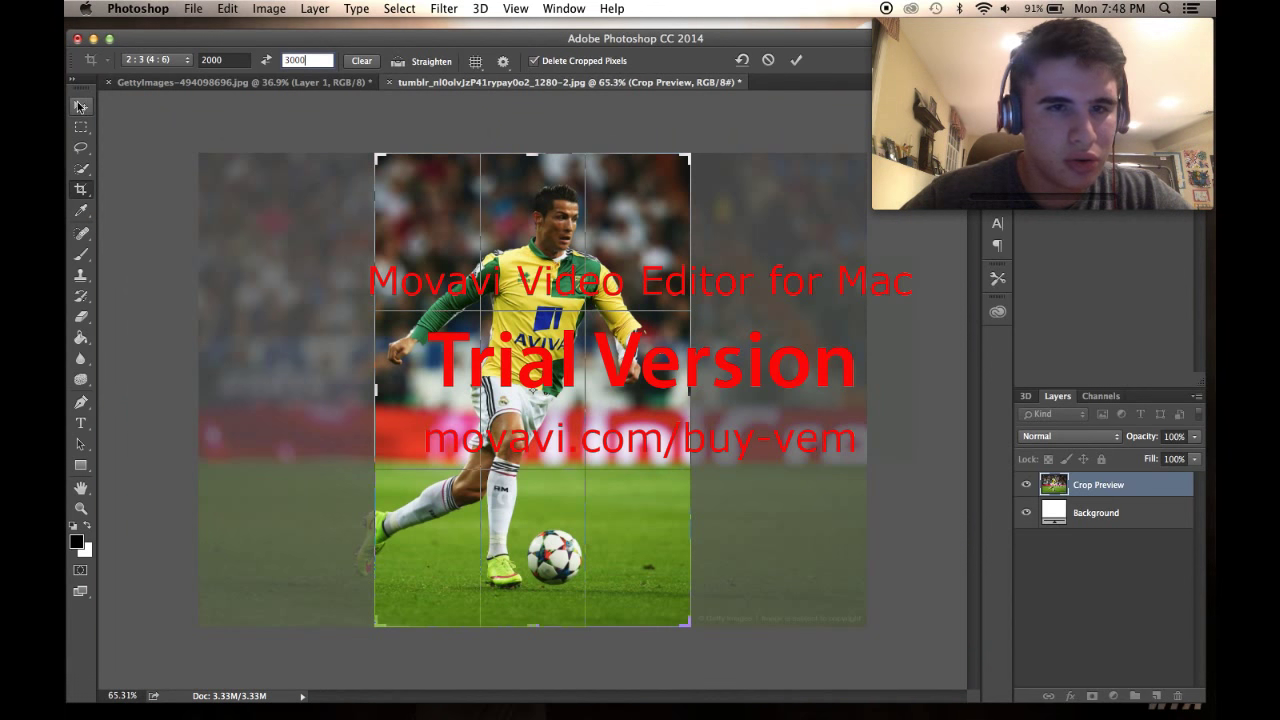
click(585, 261)
click(80, 189)
drag(481, 244, 498, 240)
click(369, 63)
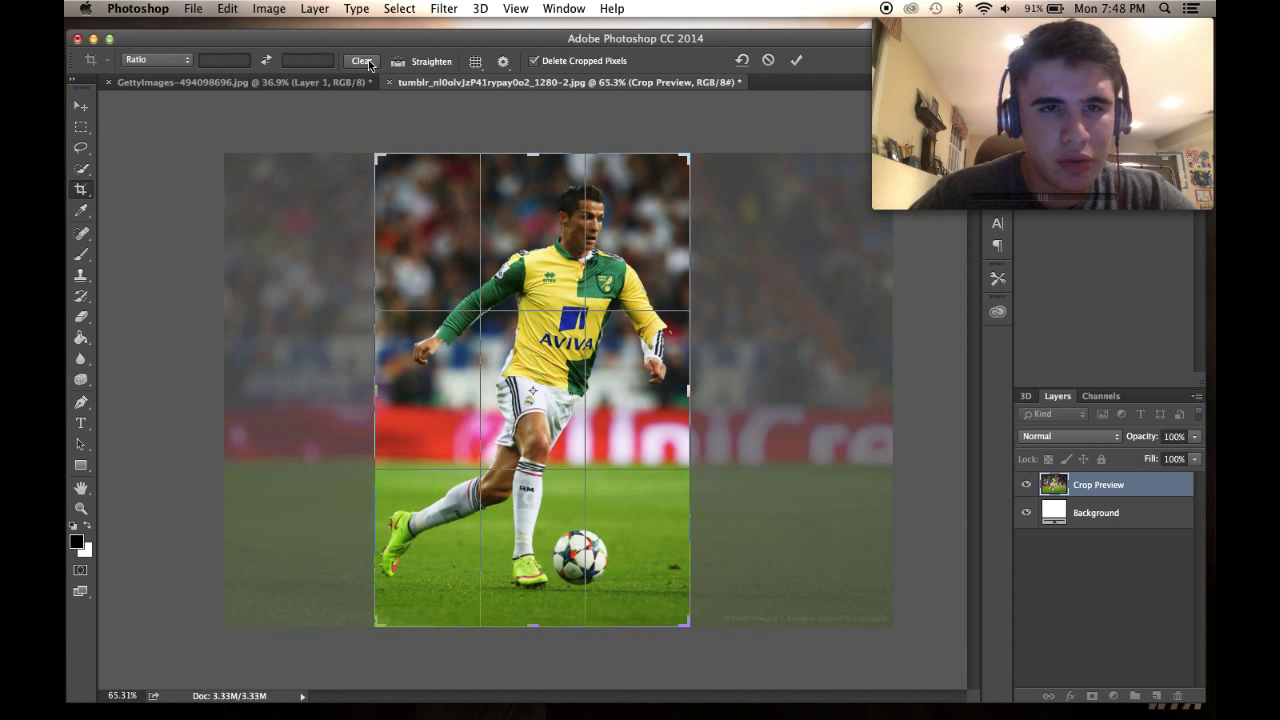
Step: Widen the crop frame freely on both sides of the player and apply the crop
drag(714, 406, 742, 400)
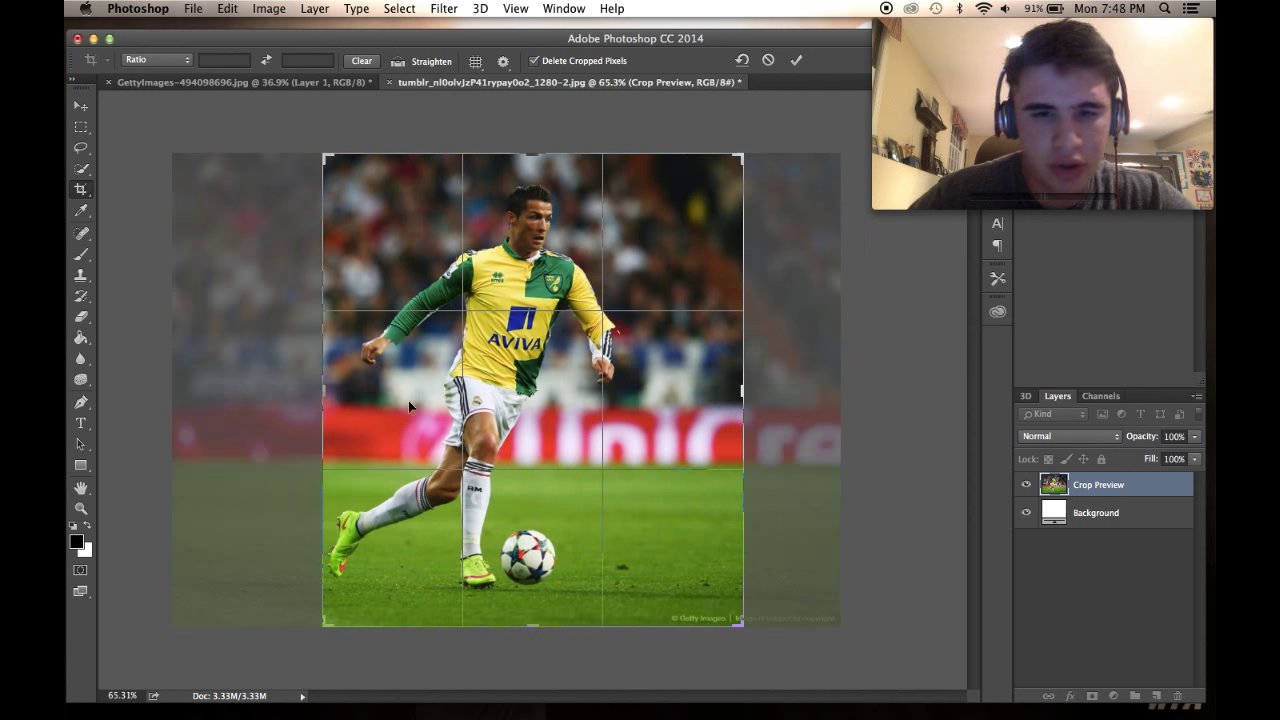
drag(320, 396, 274, 397)
key(Return)
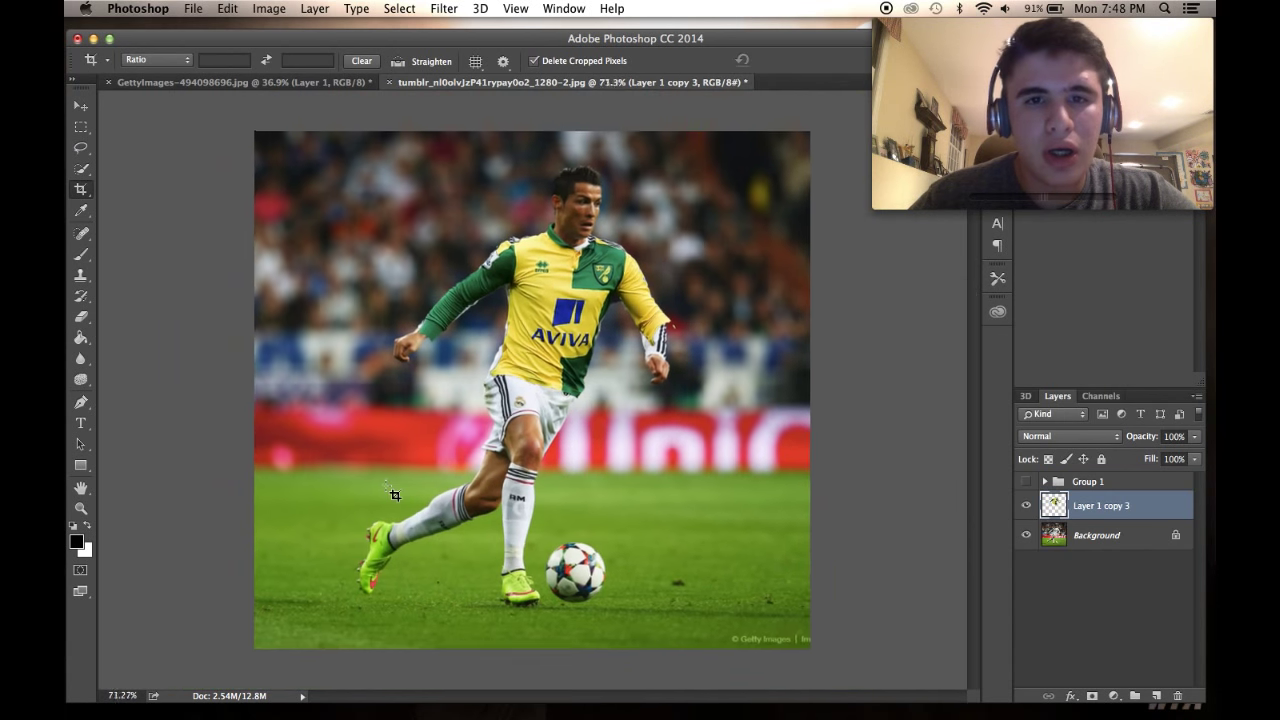
Step: Clone yellow shirt fabric over the striped white patch above the green sleeve using a 20 px Clone Stamp brush
scroll(386, 486, up, 8)
scroll(386, 486, up, 5)
scroll(392, 493, down, 2)
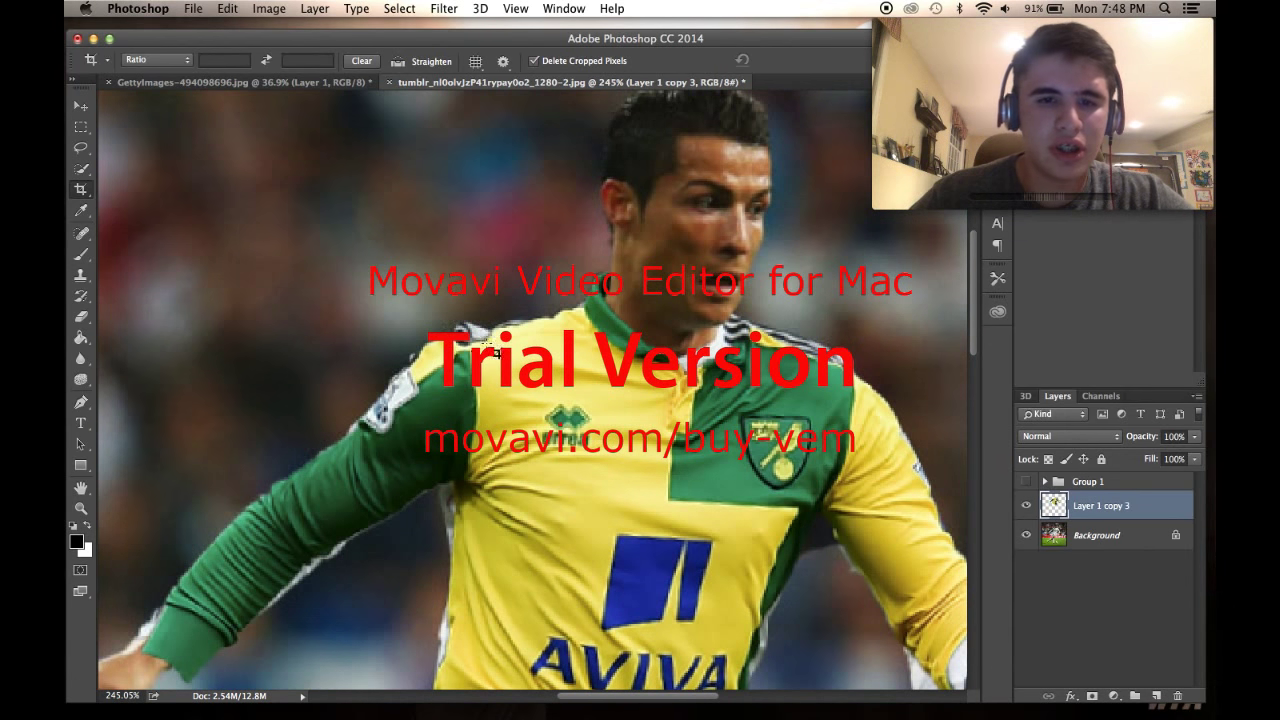
scroll(478, 340, up, 5)
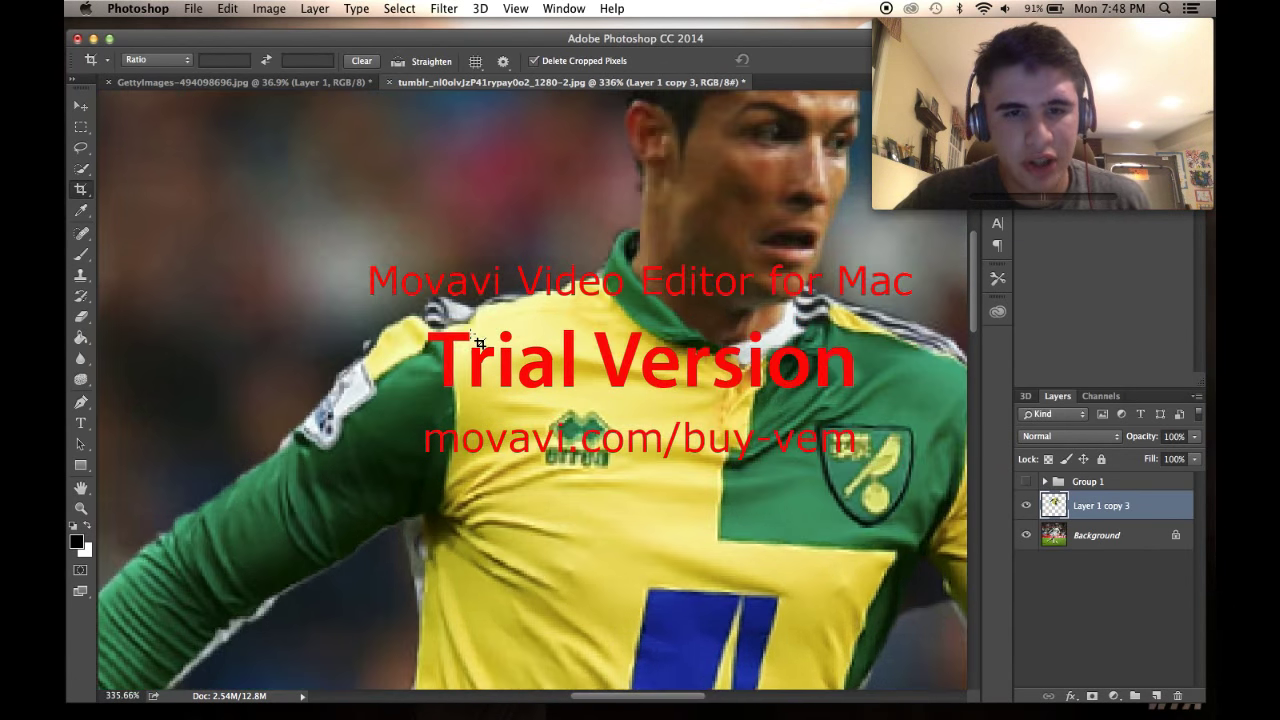
scroll(522, 385, down, 3)
scroll(522, 389, down, 2)
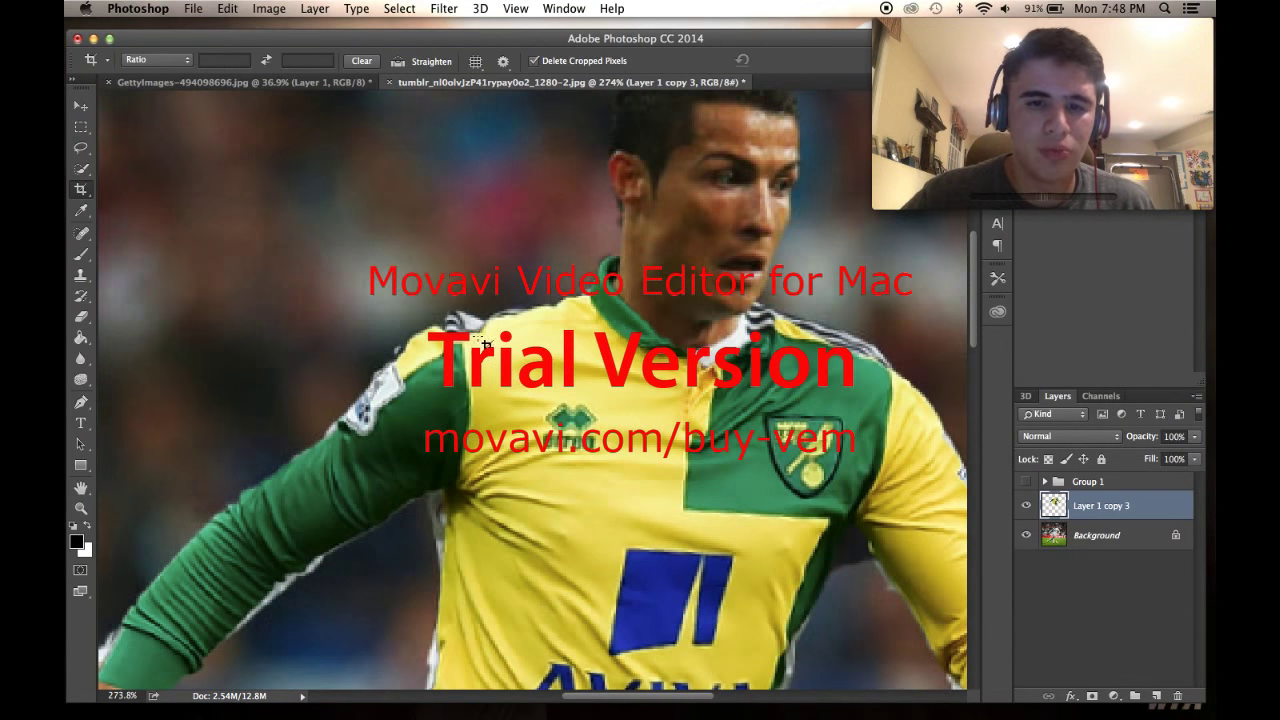
click(82, 276)
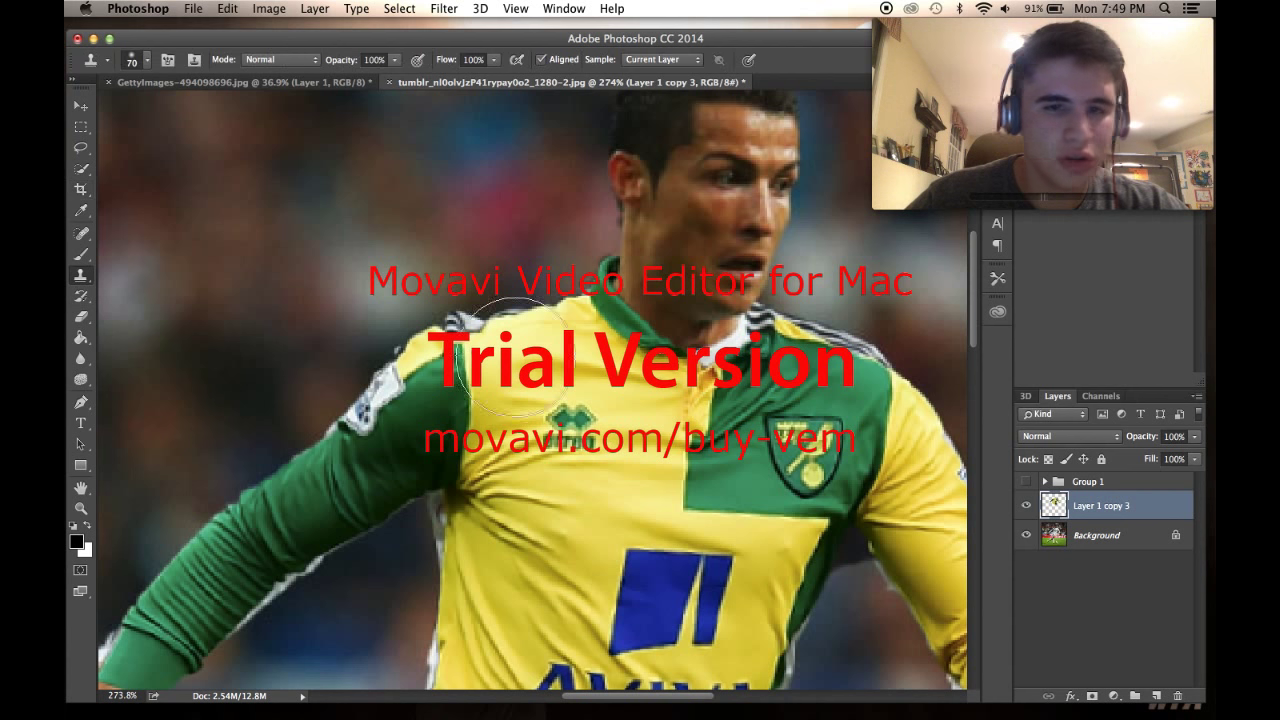
scroll(477, 340, up, 3)
key(bracketleft)
key(bracketleft)
key(bracketleft)
key(bracketleft)
key(bracketleft)
scroll(507, 407, down, 2)
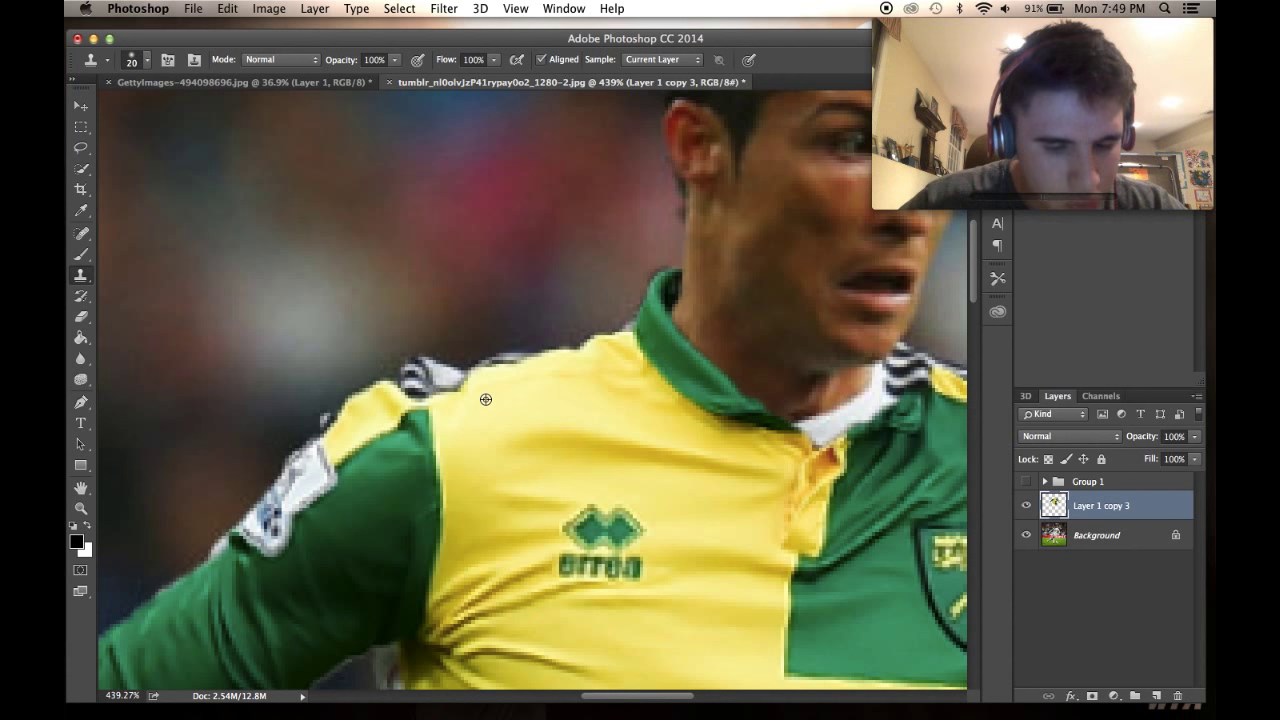
alt+click(471, 387)
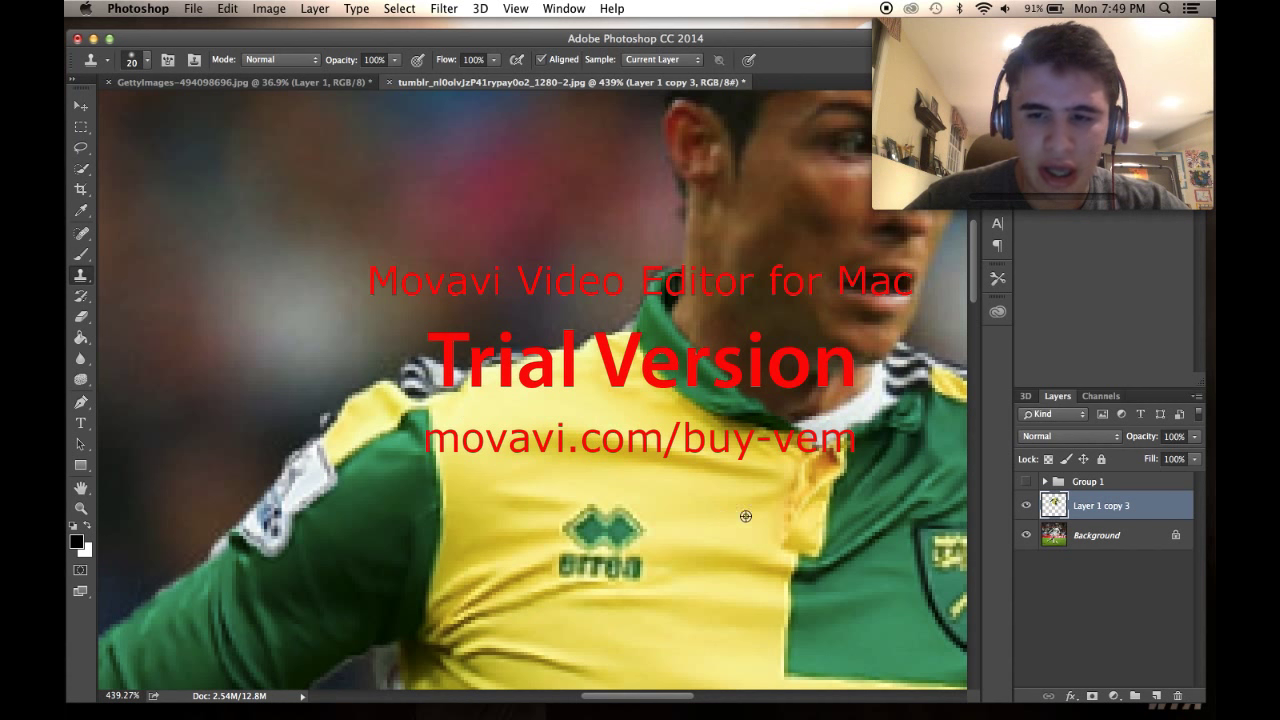
alt+click(878, 597)
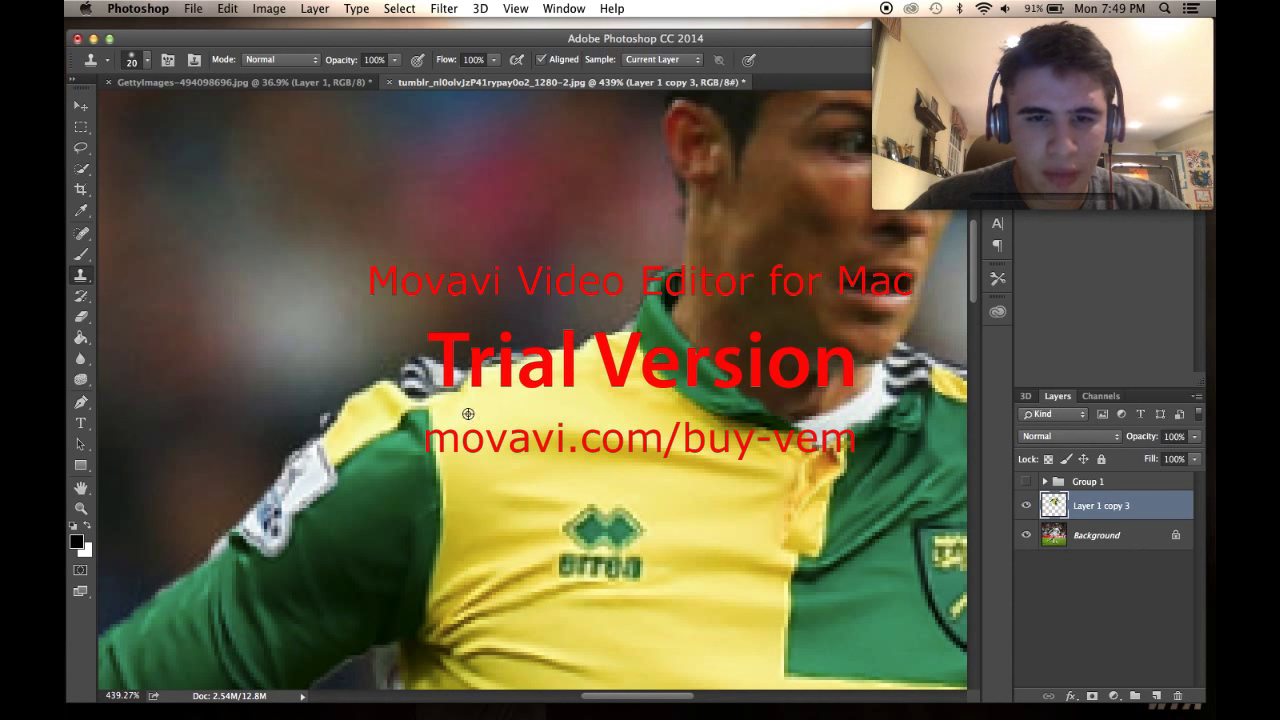
mouse_move(449, 405)
mouse_down()
mouse_move(416, 382)
mouse_move(444, 386)
mouse_move(385, 400)
mouse_move(444, 383)
mouse_up()
Step: Reduce the Clone Stamp brush to 9 px and cover the remaining dark and white edges along the yellow shoulder
key(bracketleft)
key(bracketleft)
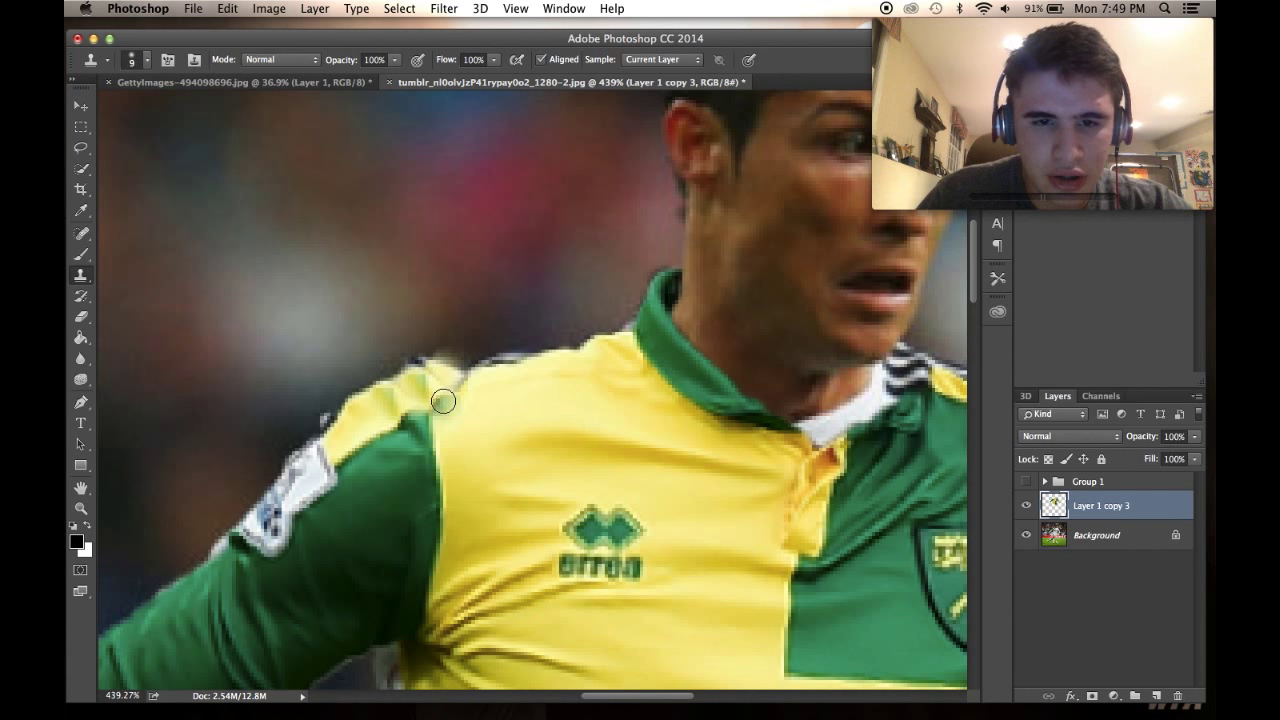
mouse_move(441, 402)
mouse_down()
mouse_move(467, 372)
mouse_move(499, 380)
mouse_move(482, 368)
mouse_move(518, 364)
mouse_move(461, 368)
mouse_up()
click(462, 367)
click(421, 370)
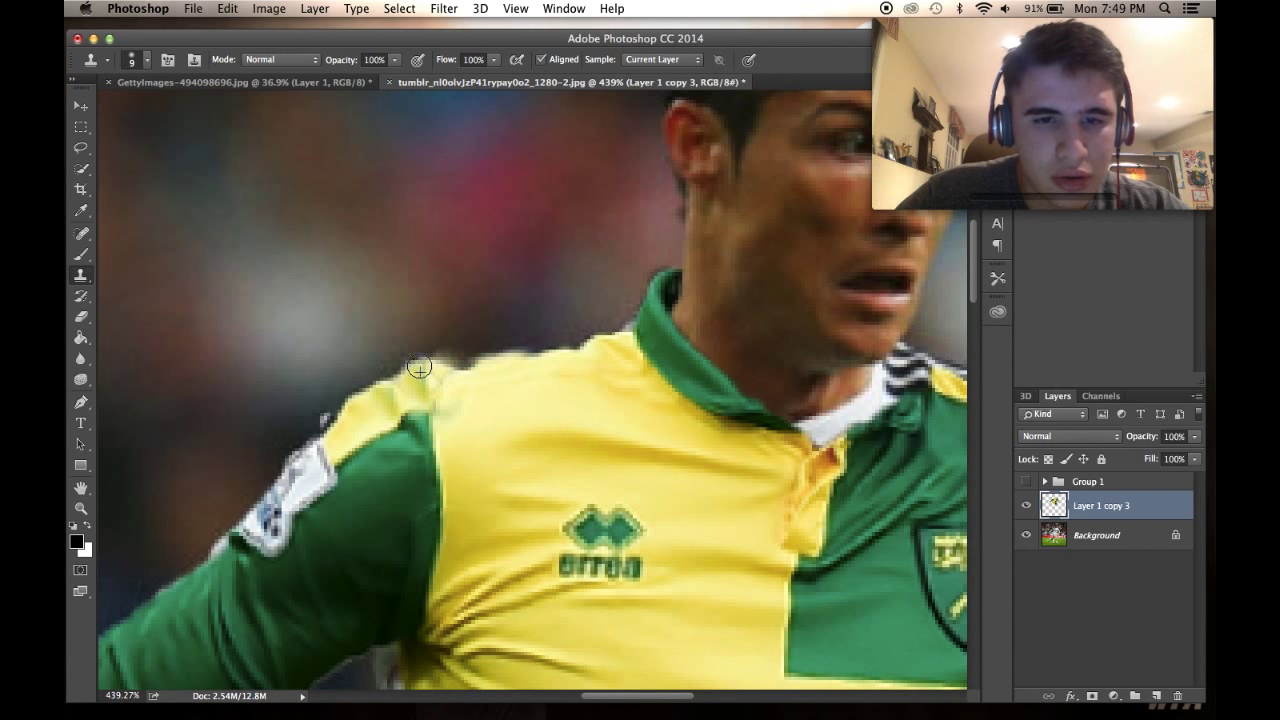
scroll(512, 446, down, 6)
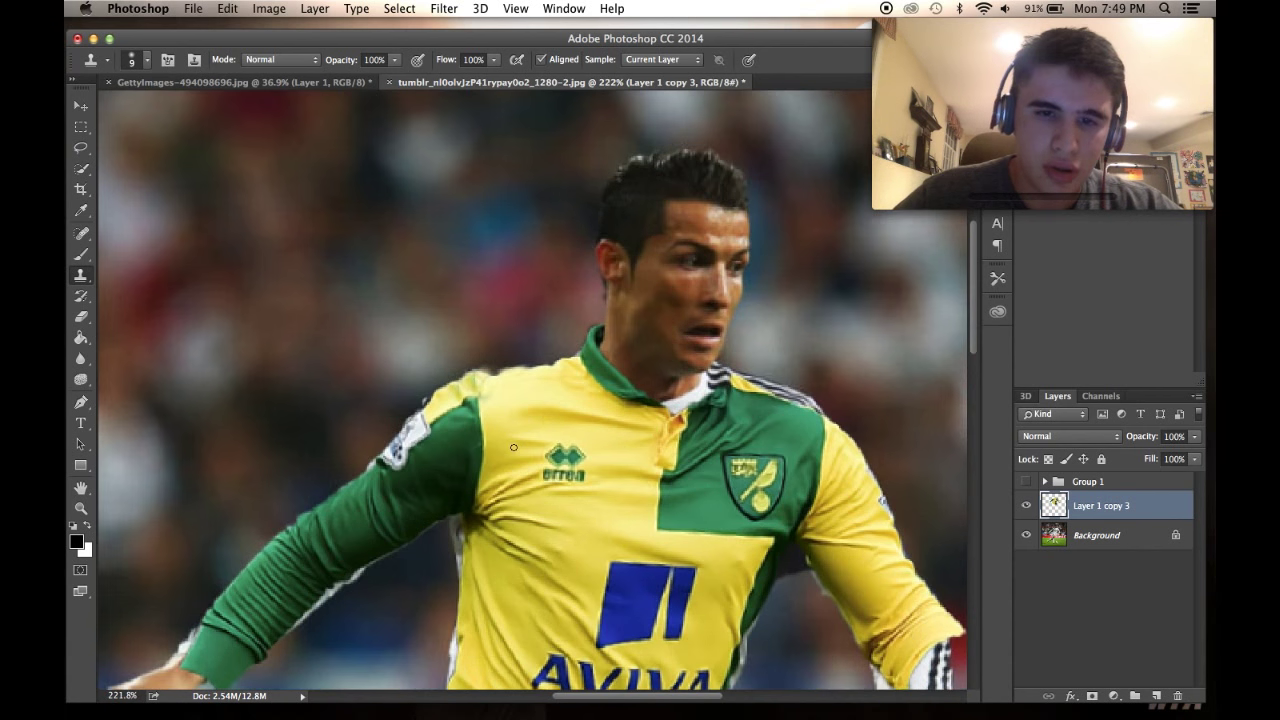
Step: Soften the 9 px Clone Stamp brush by setting its hardness to about 10%
scroll(513, 447, up, 4)
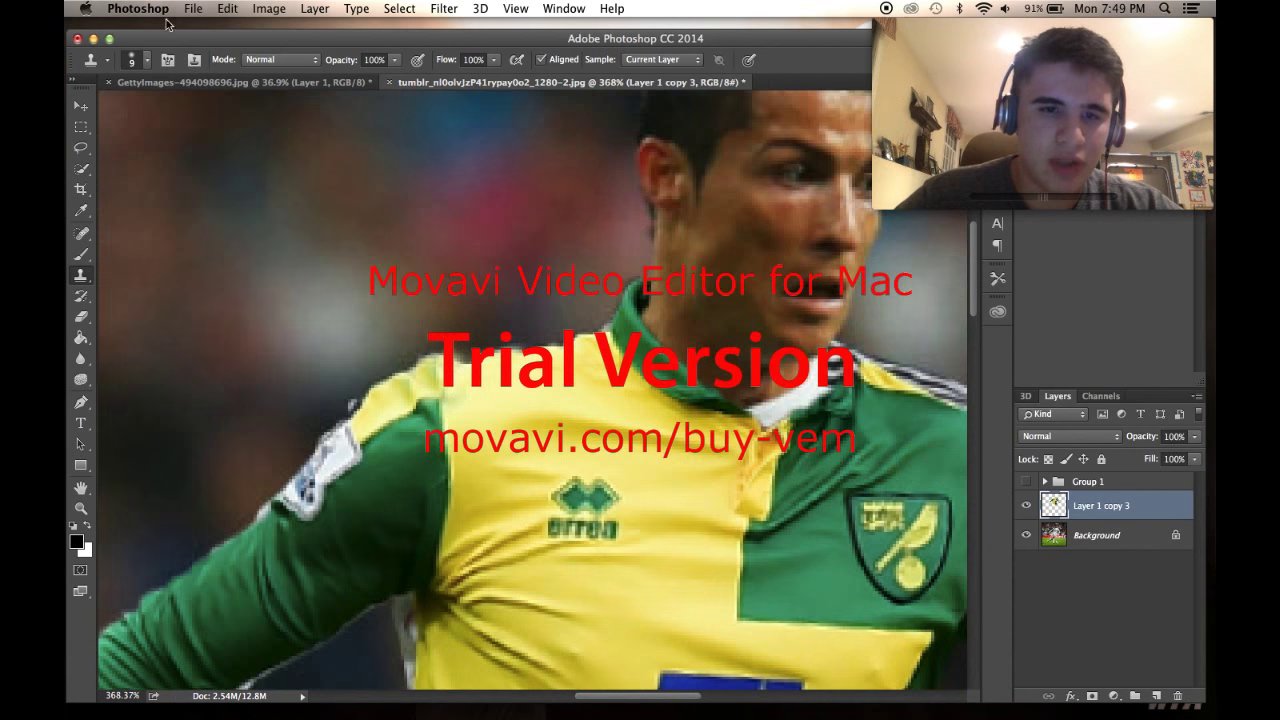
right_click(183, 114)
click(210, 145)
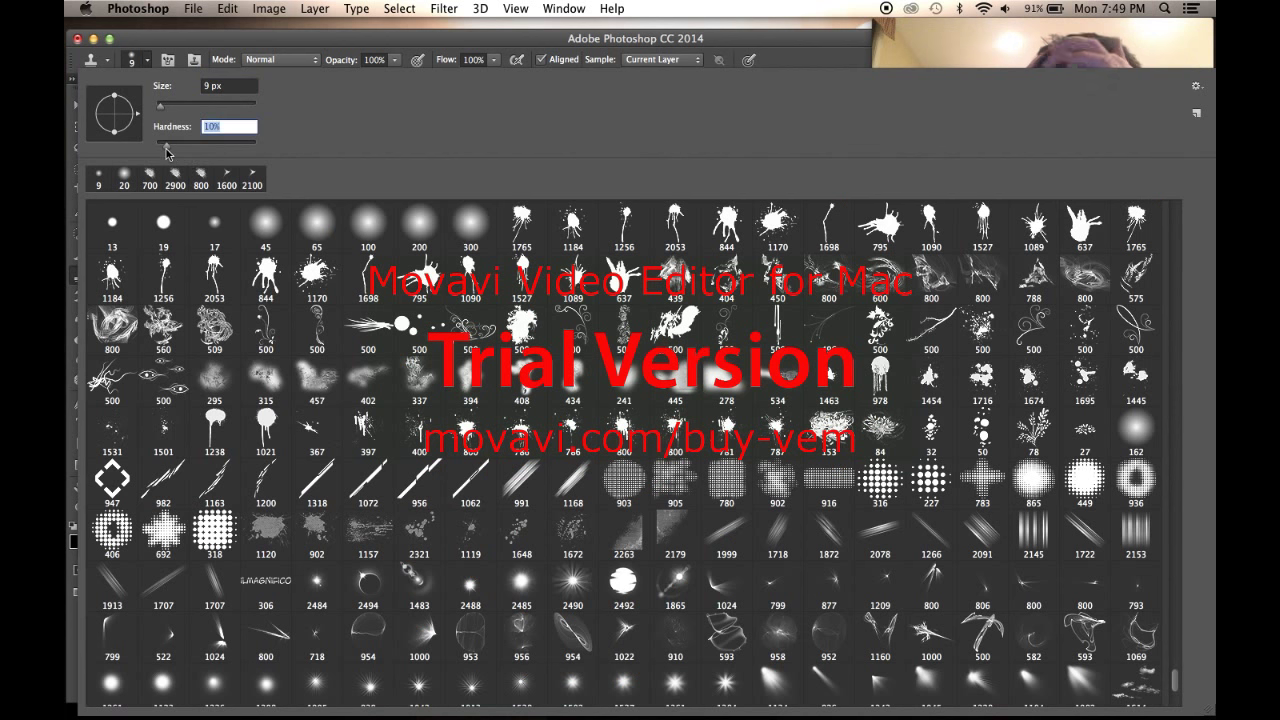
drag(222, 147, 230, 147)
click(262, 43)
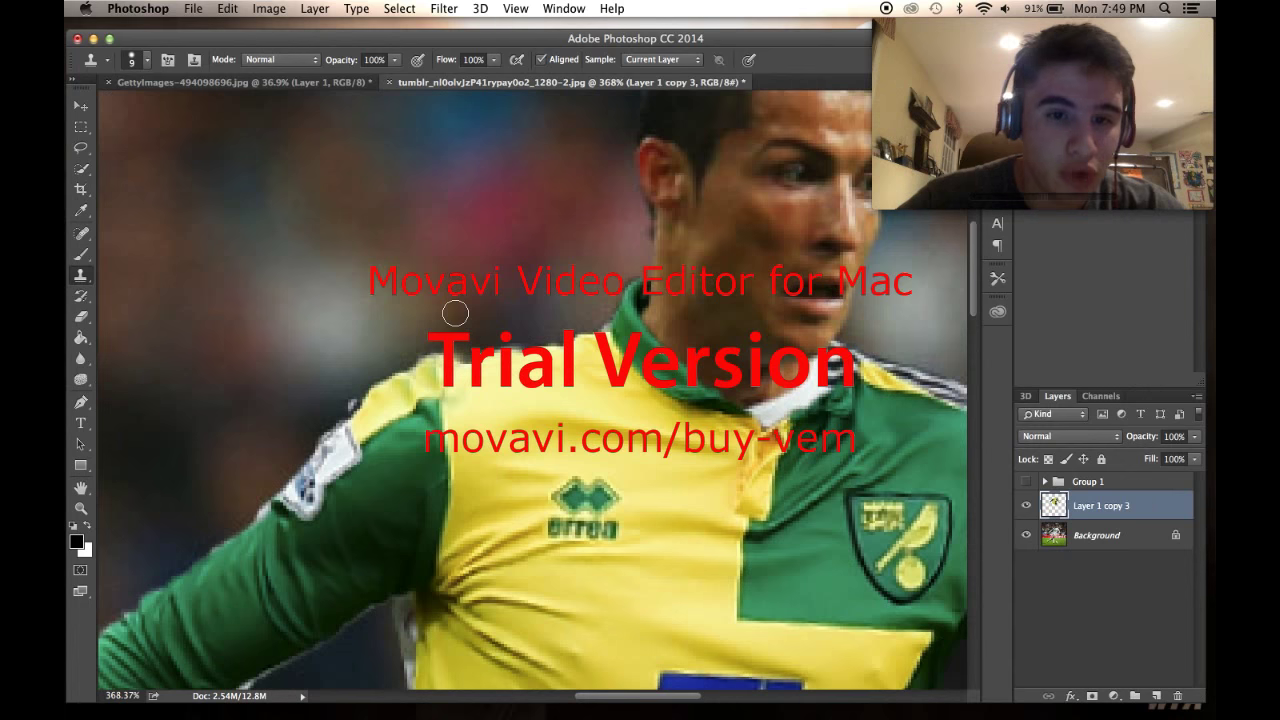
Step: Clone dark fabric over the pale edge at the armpit below the green sleeve, and undo the last stroke
scroll(455, 312, up, 4)
scroll(455, 312, down, 3)
scroll(455, 312, down, 5)
scroll(456, 314, down, 2)
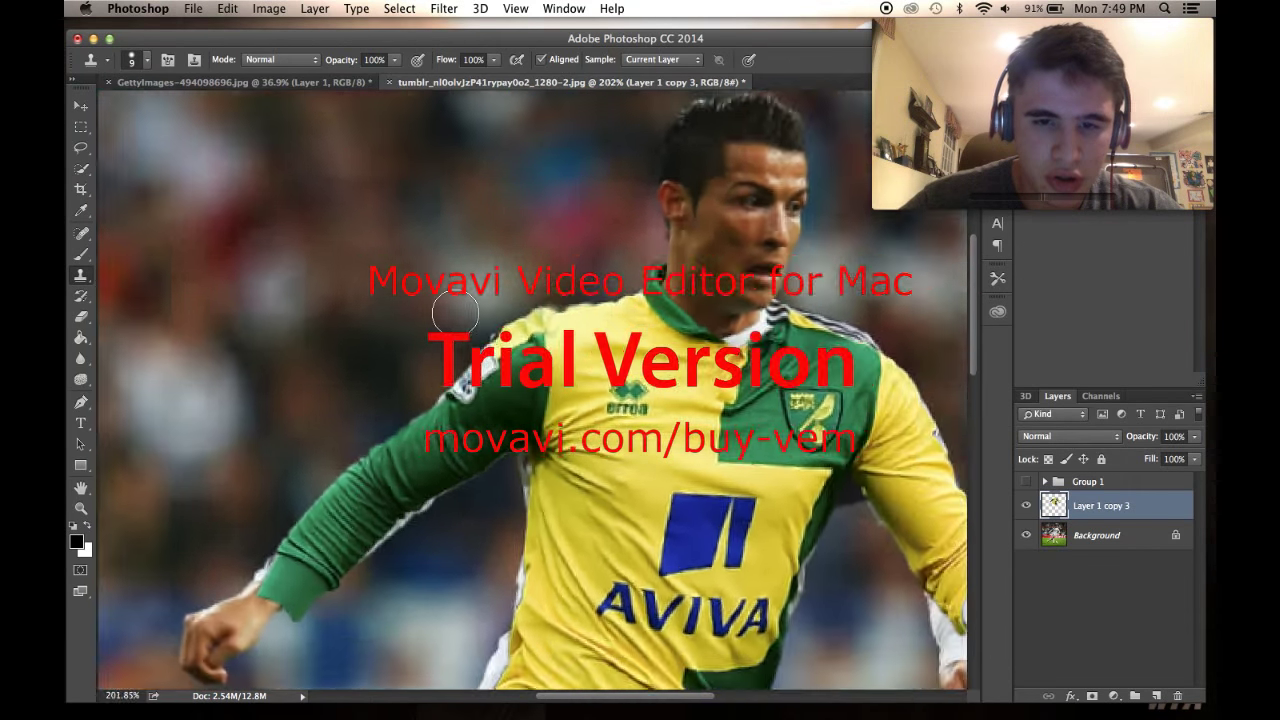
scroll(681, 537, up, 3)
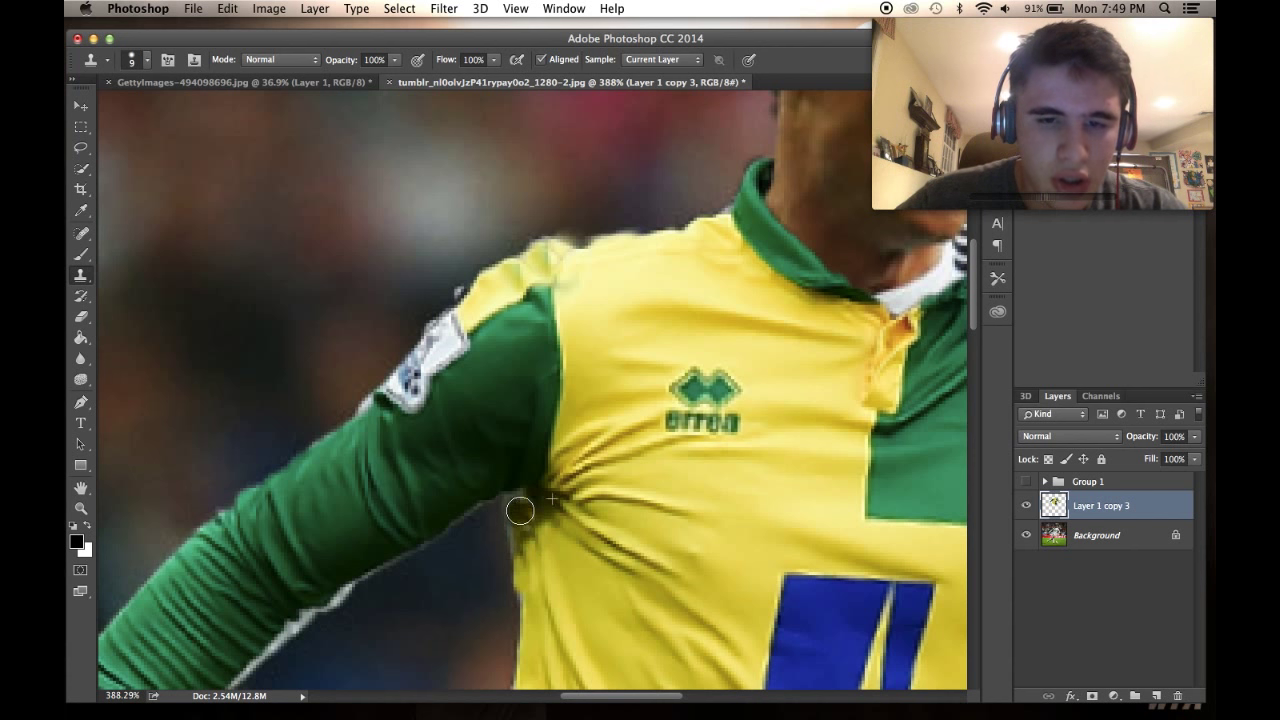
drag(523, 488, 523, 498)
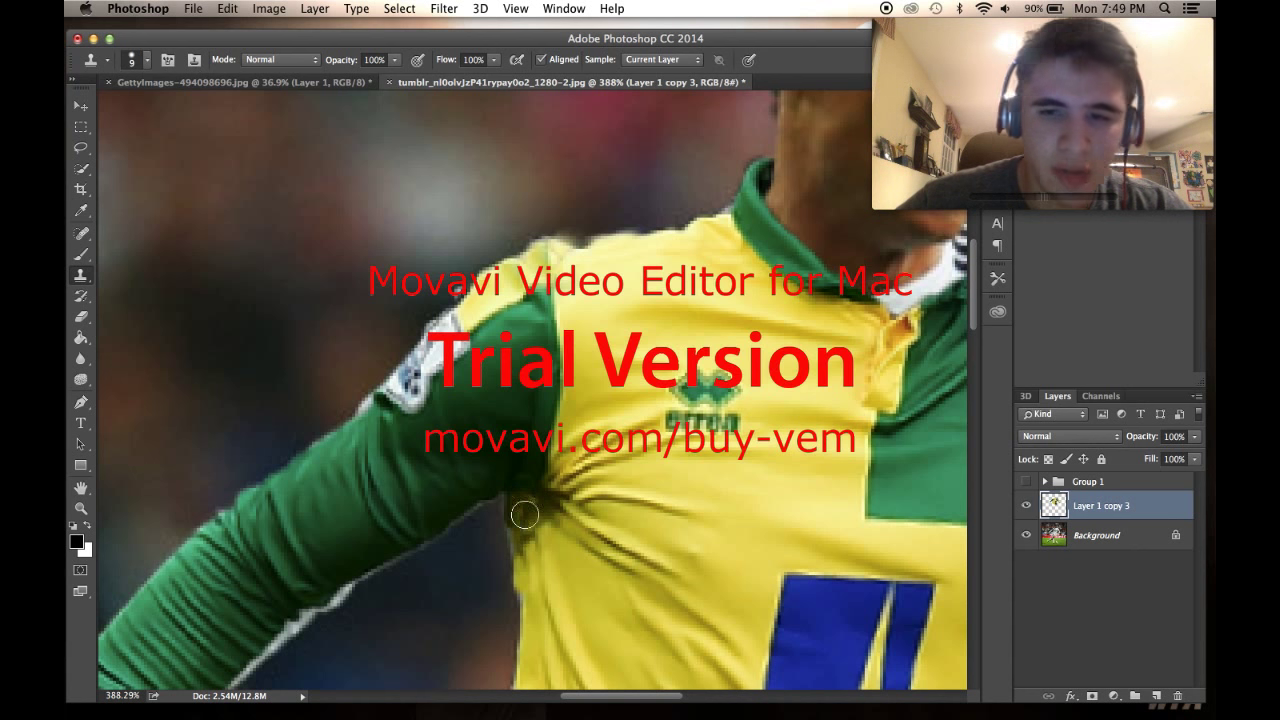
drag(519, 538, 519, 552)
key(super+z)
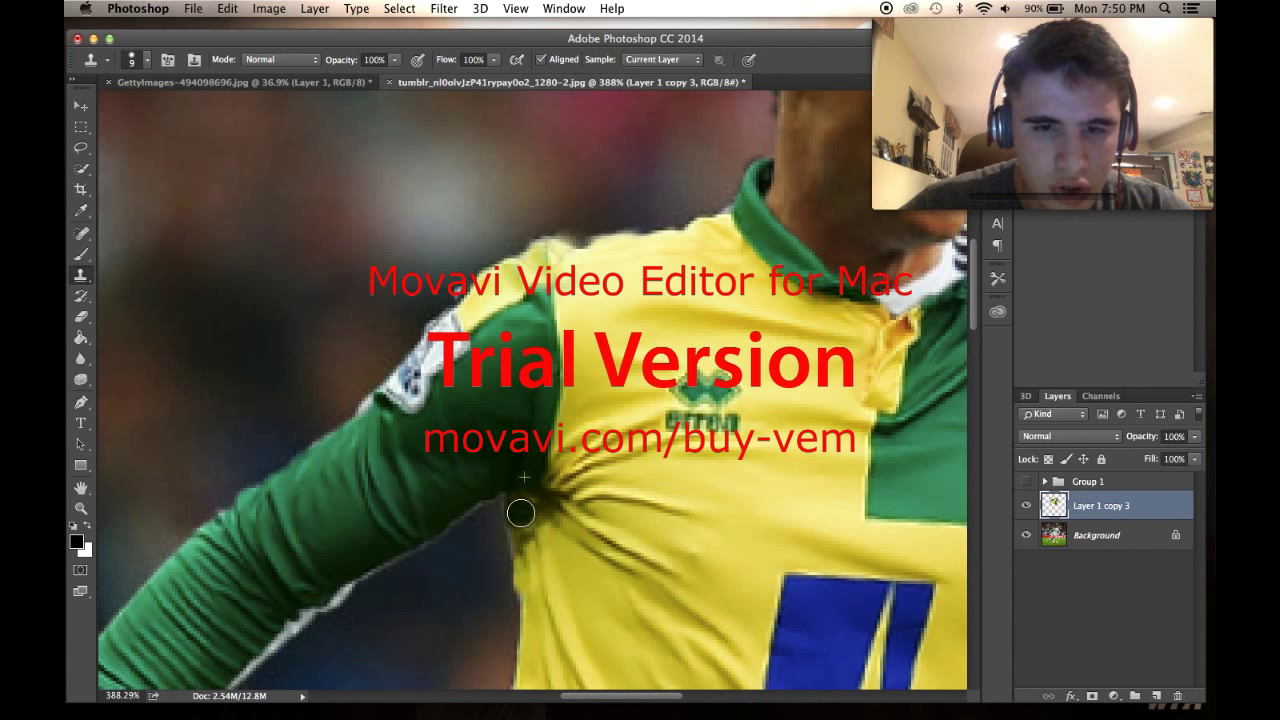
Step: Clone green sleeve fabric over the white edge beneath the forearm on the Background layer using a Clone Stamp brush enlarged to 25 px
scroll(771, 512, down, 5)
scroll(771, 512, down, 6)
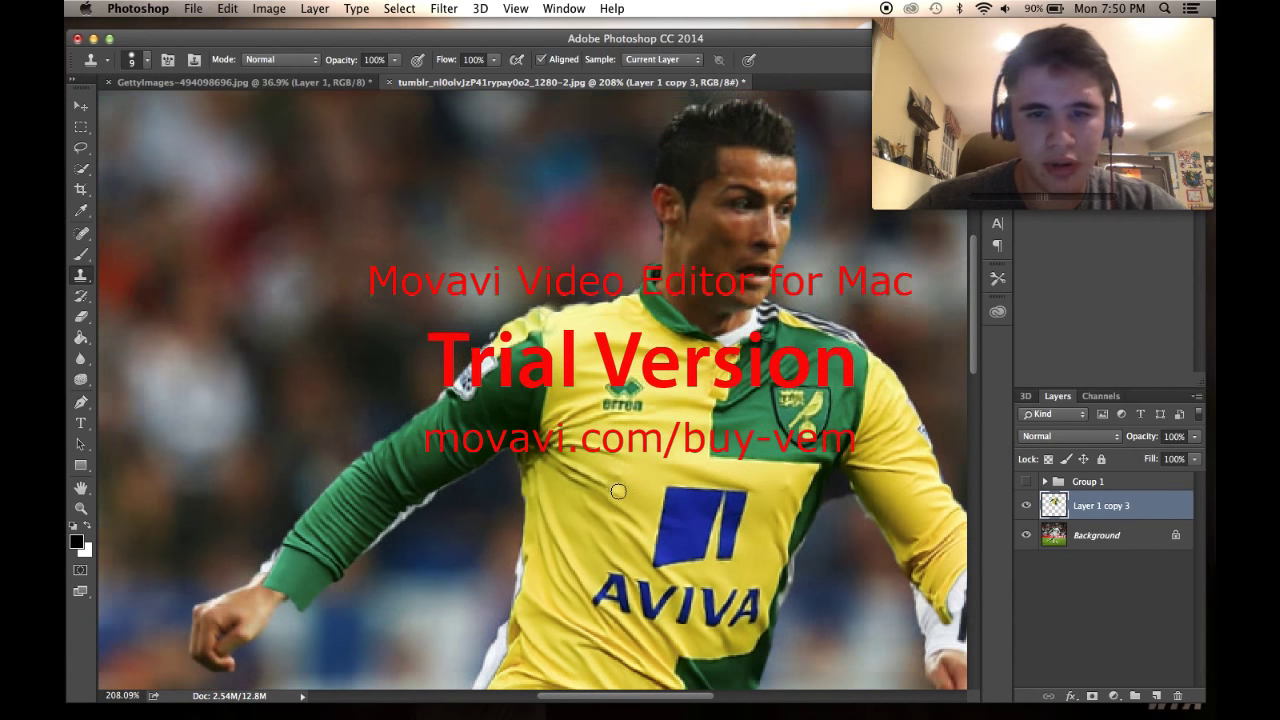
scroll(600, 490, up, 8)
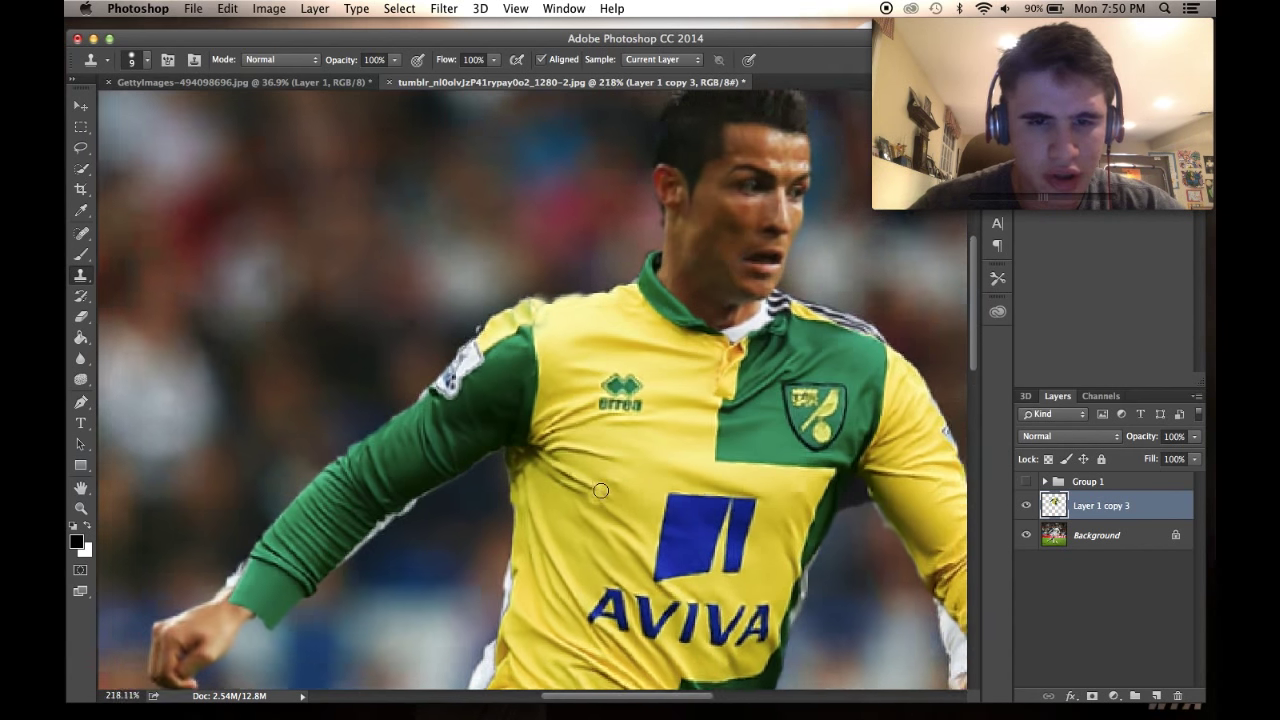
scroll(600, 490, up, 4)
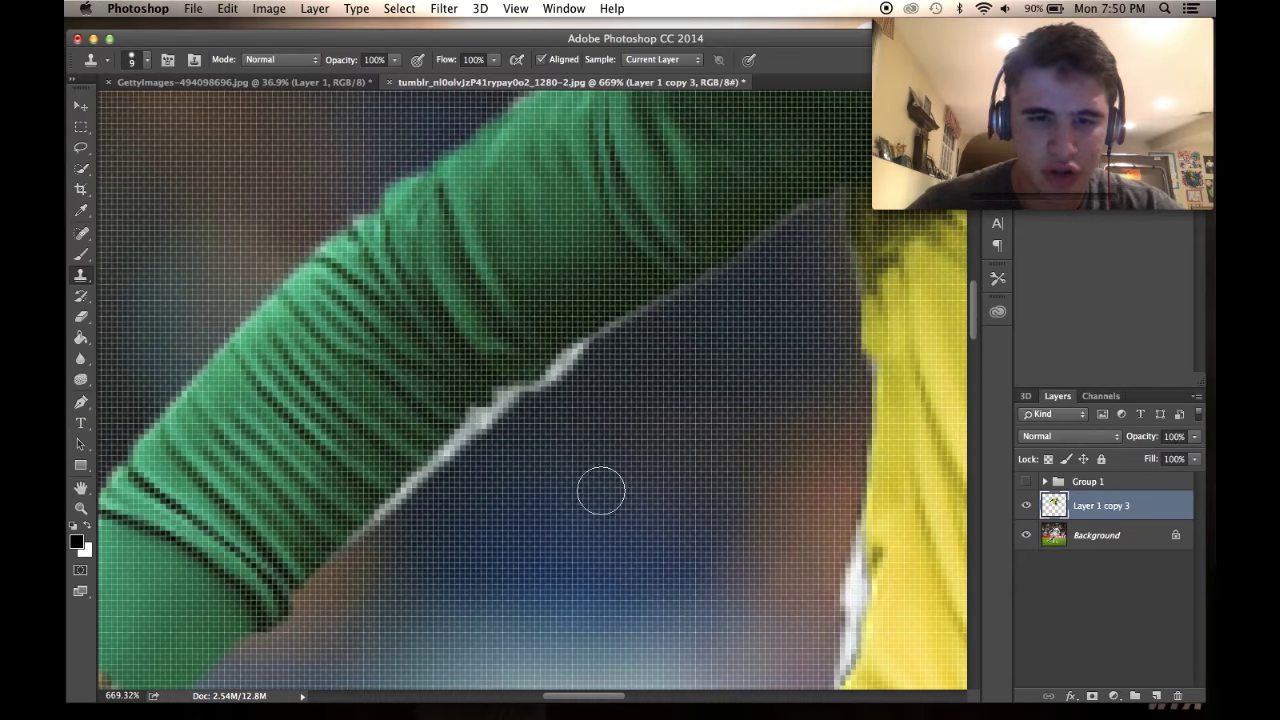
scroll(513, 287, down, 2)
scroll(513, 287, down, 2)
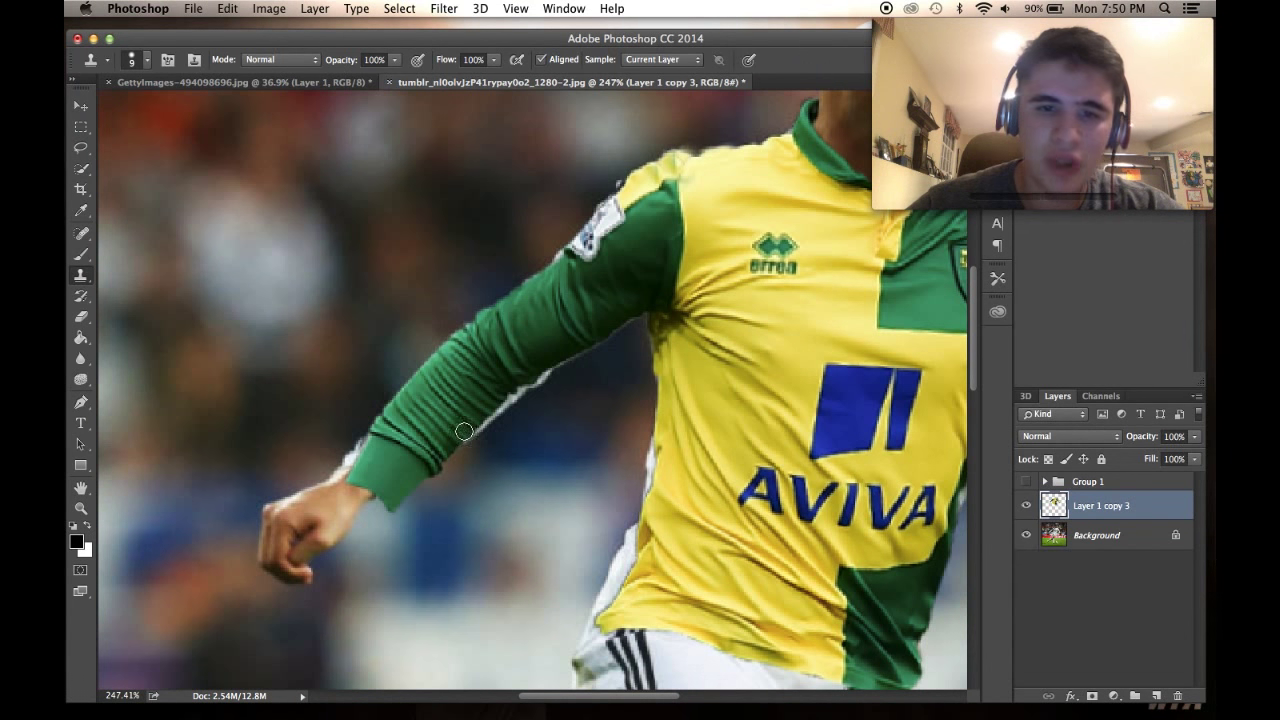
scroll(480, 409, up, 2)
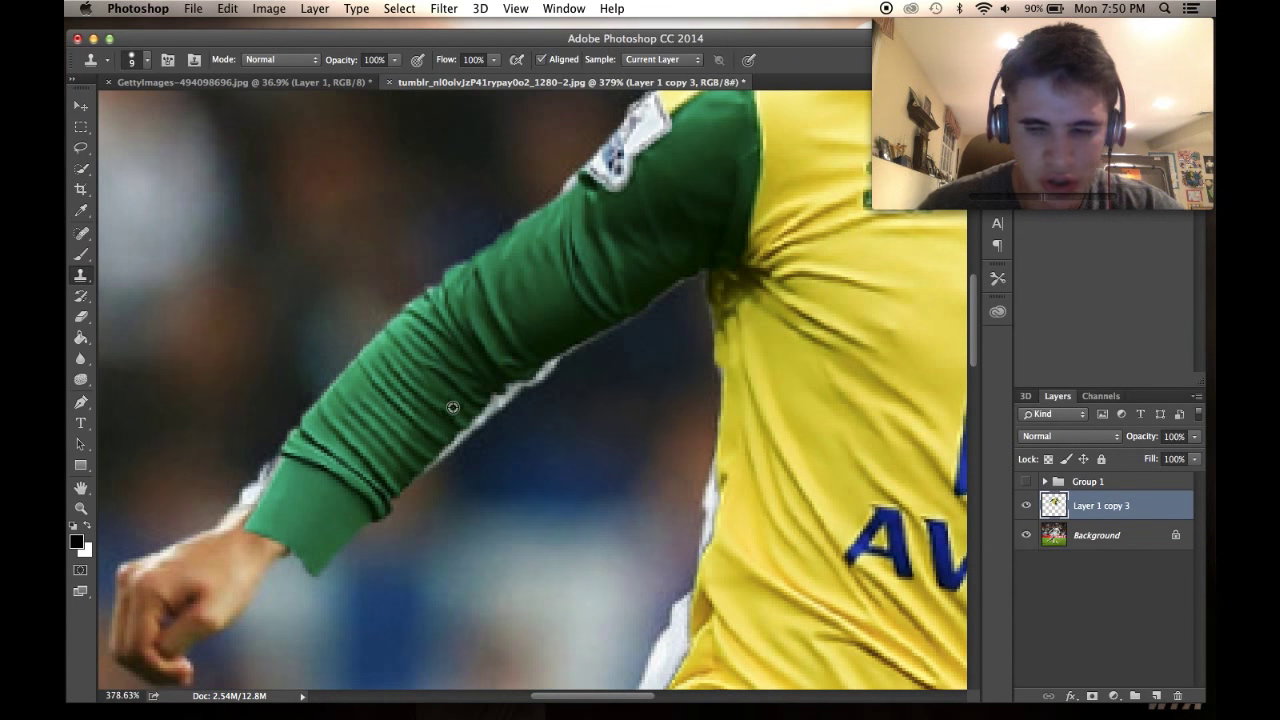
key(alt+bracketleft)
key(bracketright)
key(bracketright)
key(bracketright)
key(bracketright)
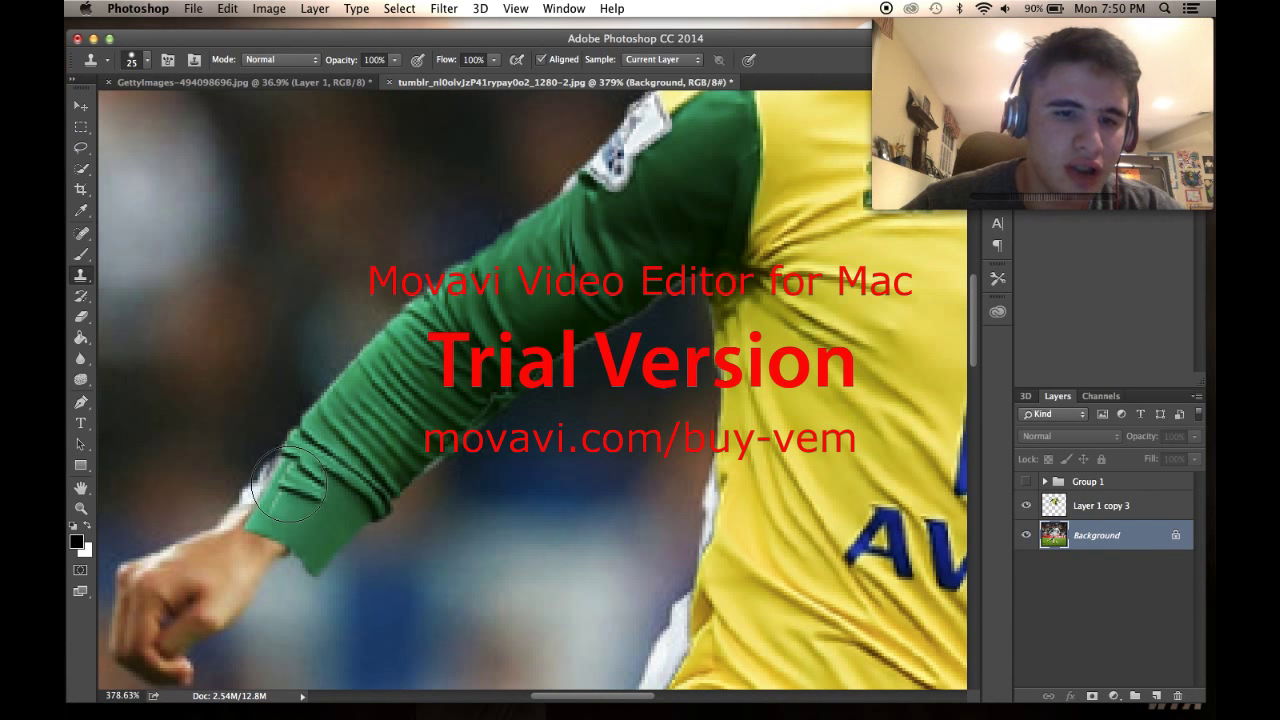
Step: Clone green cuff fabric over the white patch at the wrist with a 7 px brush, and make Layer 1 copy 3 active
key(bracketleft)
key(bracketleft)
key(bracketleft)
key(bracketleft)
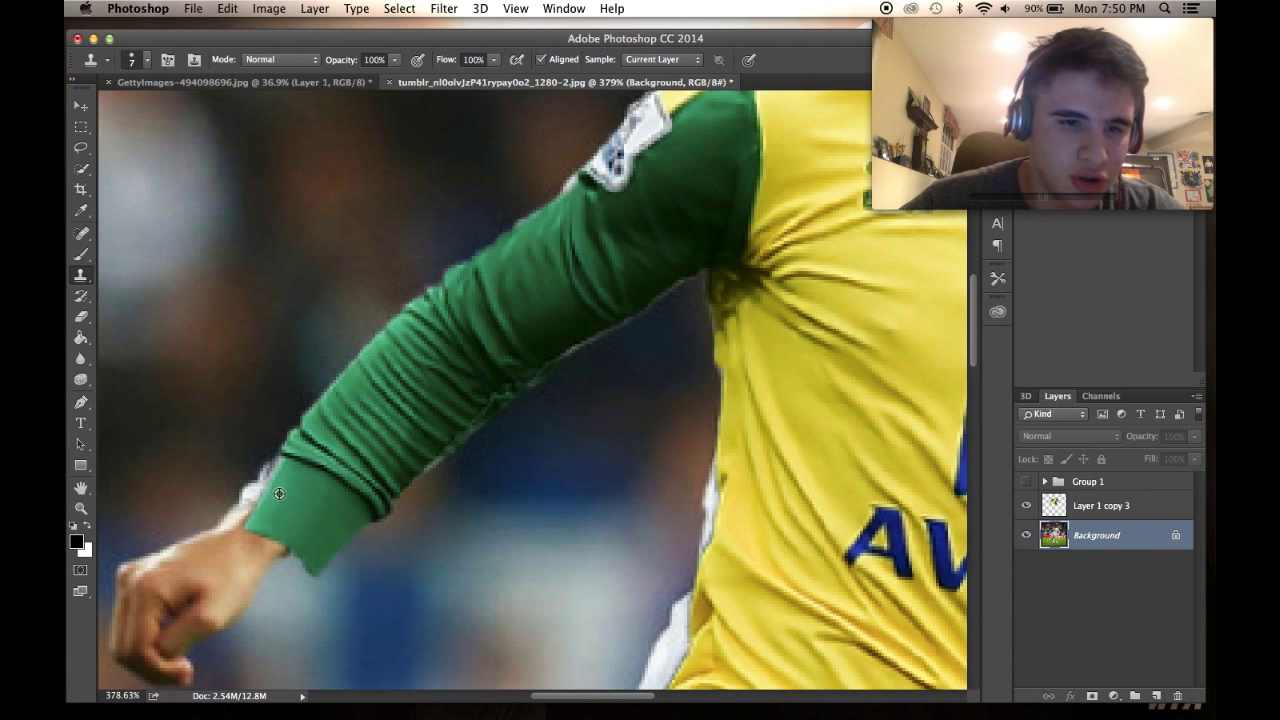
click(1050, 508)
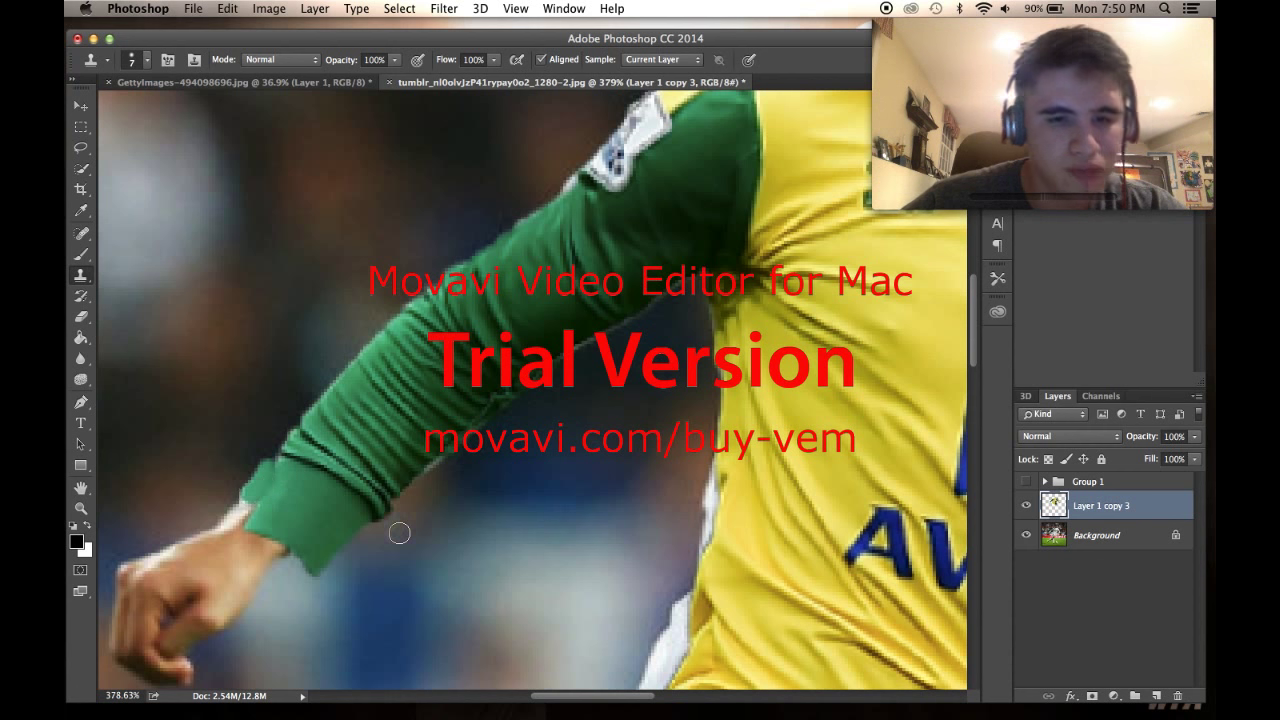
Step: Switch to the Eraser and lower the opacity of Layer 1 copy 3 to 50% to reveal the original arm
scroll(398, 533, down, 5)
scroll(399, 531, up, 8)
scroll(399, 531, down, 4)
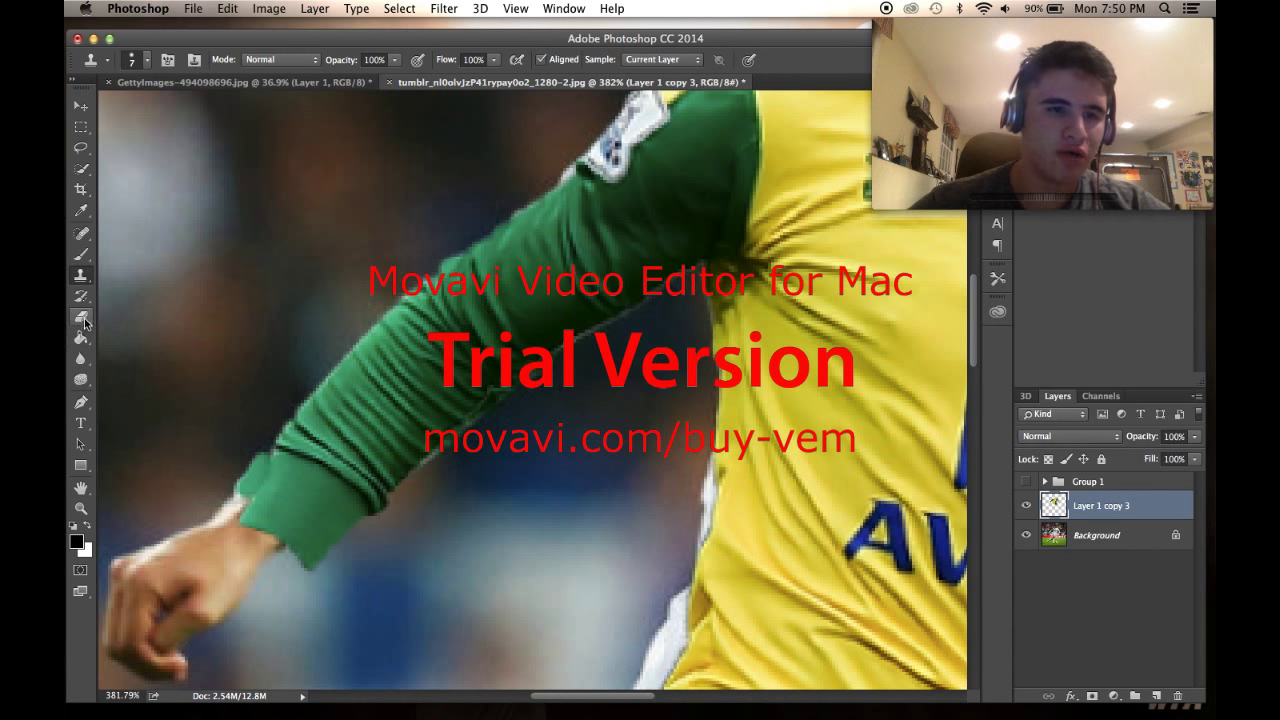
click(83, 318)
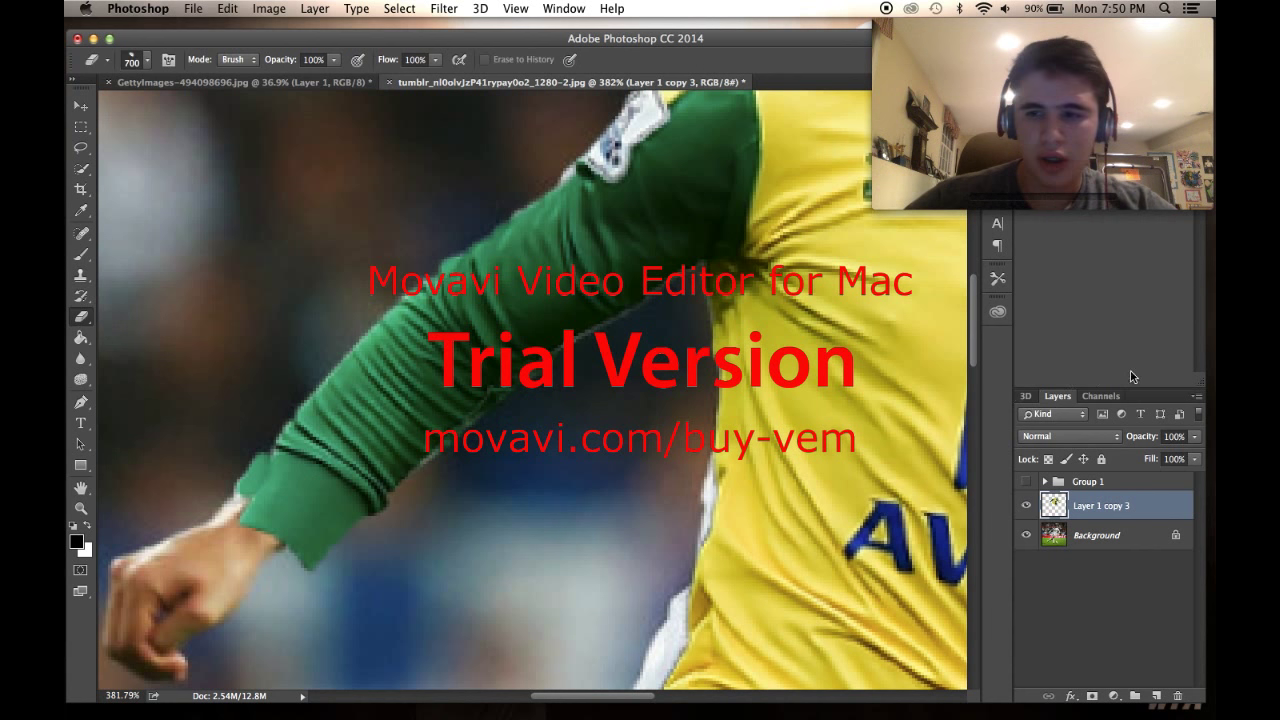
click(1193, 434)
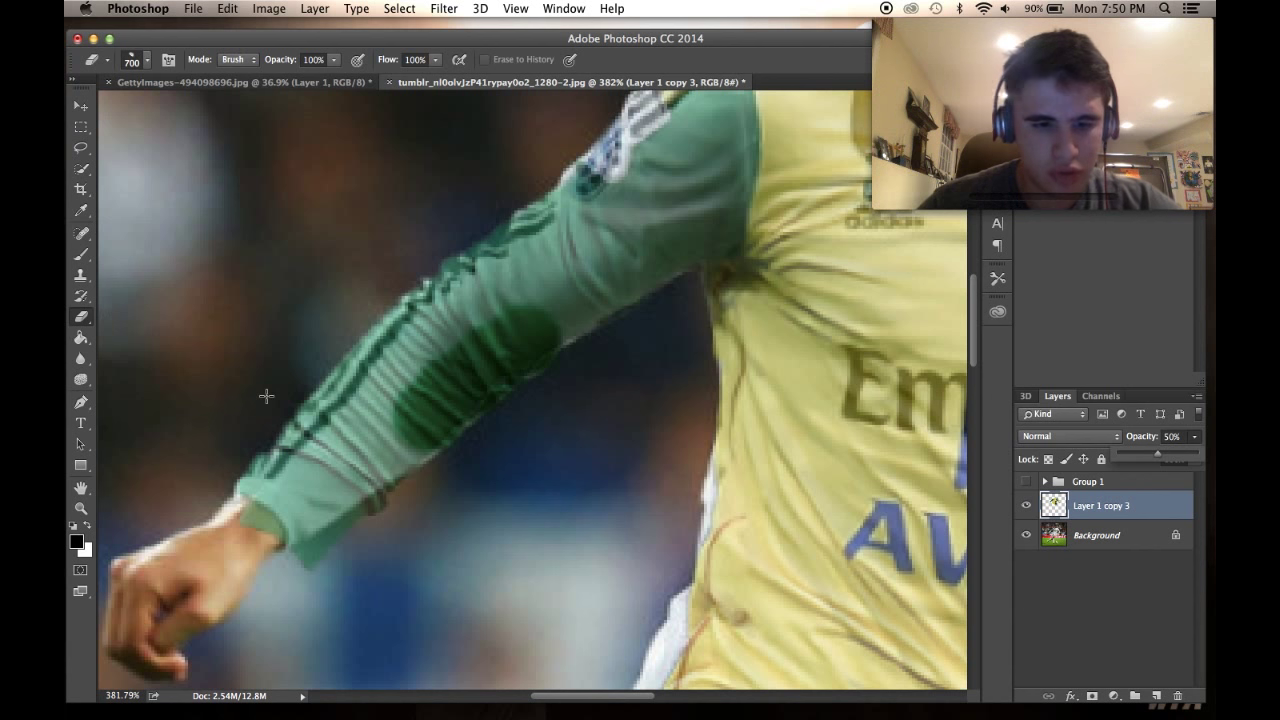
Step: Replace the splatter eraser tip with a soft round 25 px brush
key(bracketleft)
key(bracketleft)
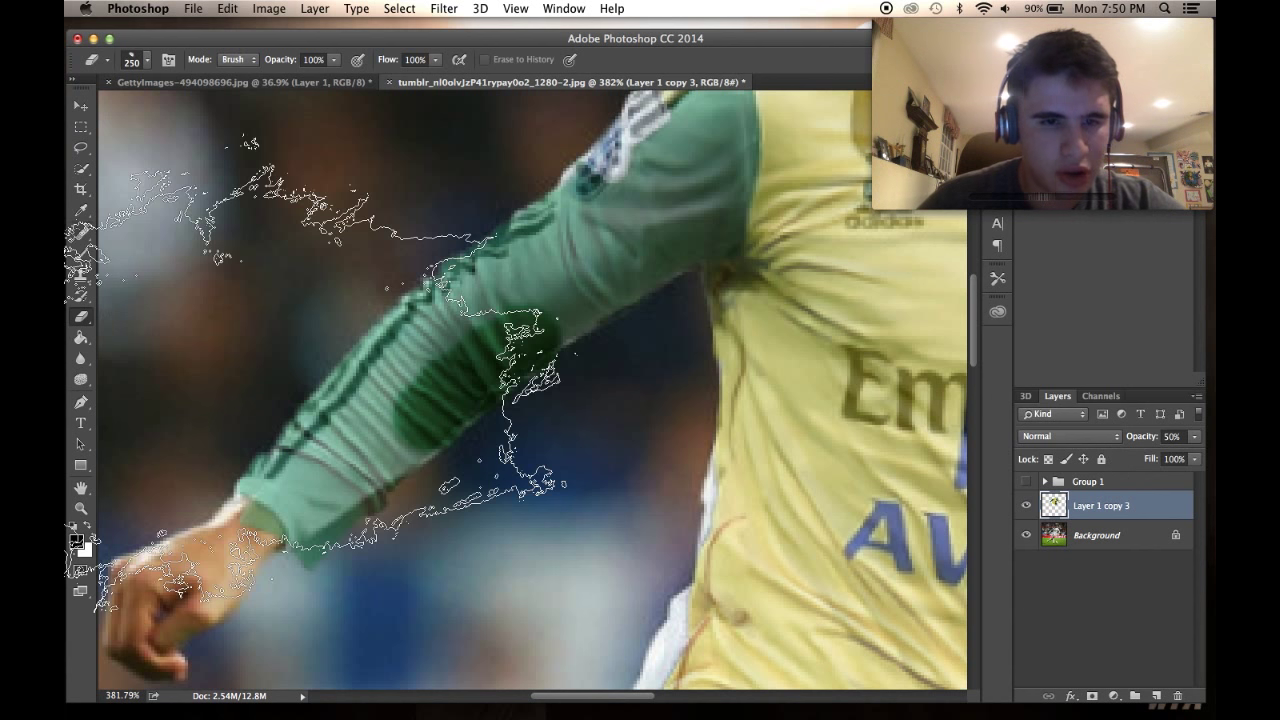
key(bracketleft)
key(bracketleft)
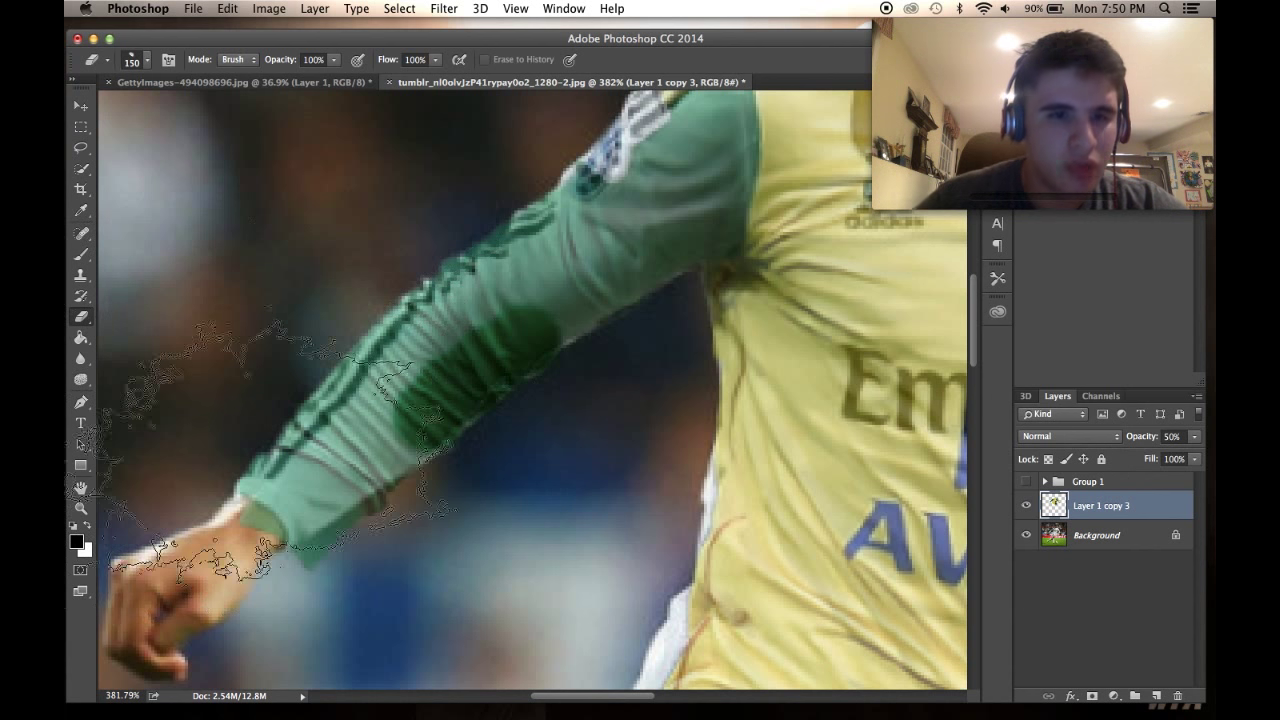
click(145, 62)
click(124, 178)
click(231, 38)
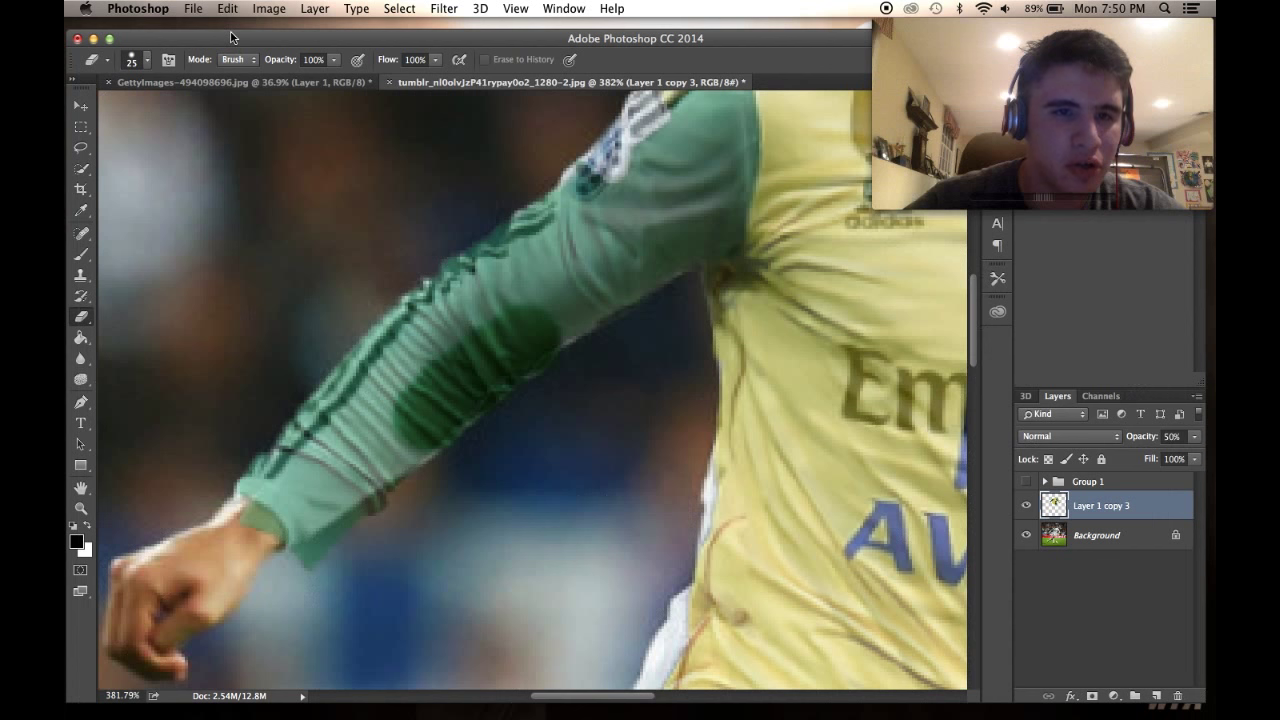
Step: Erase the cuff overhanging the wrist and the background below it, and restore the shirt layer's opacity to 100%
click(234, 536)
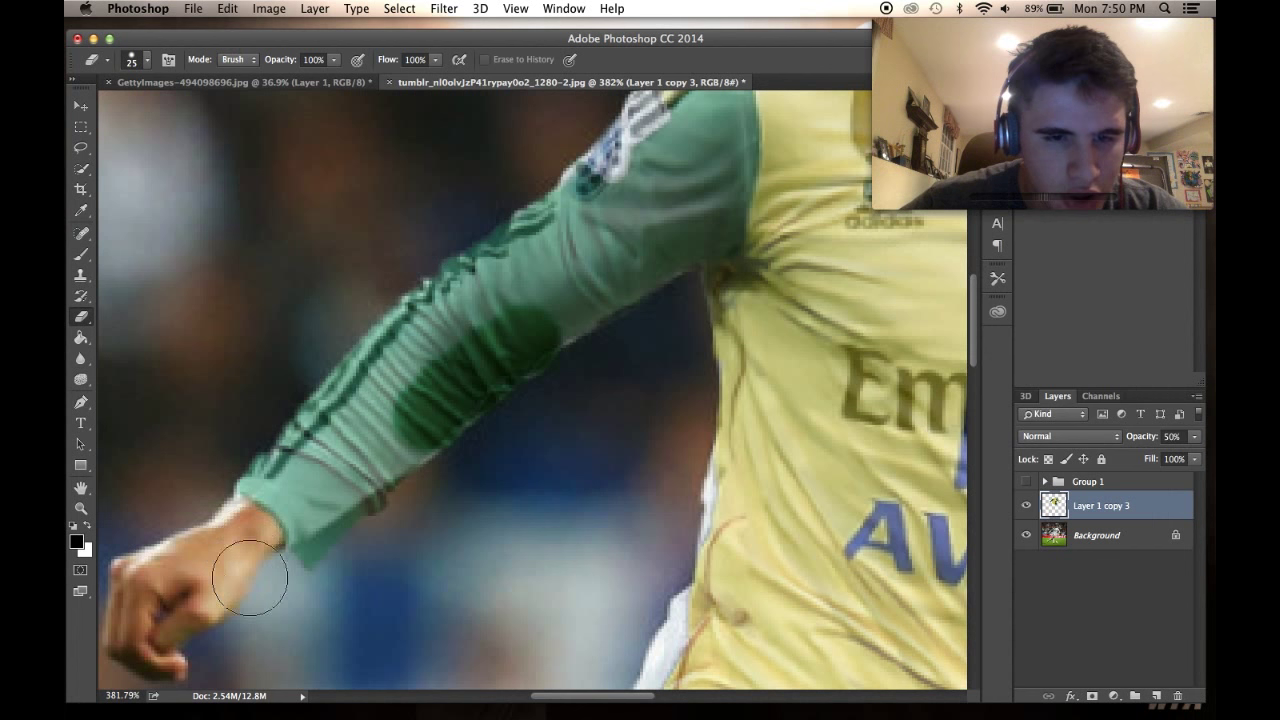
drag(306, 594, 306, 585)
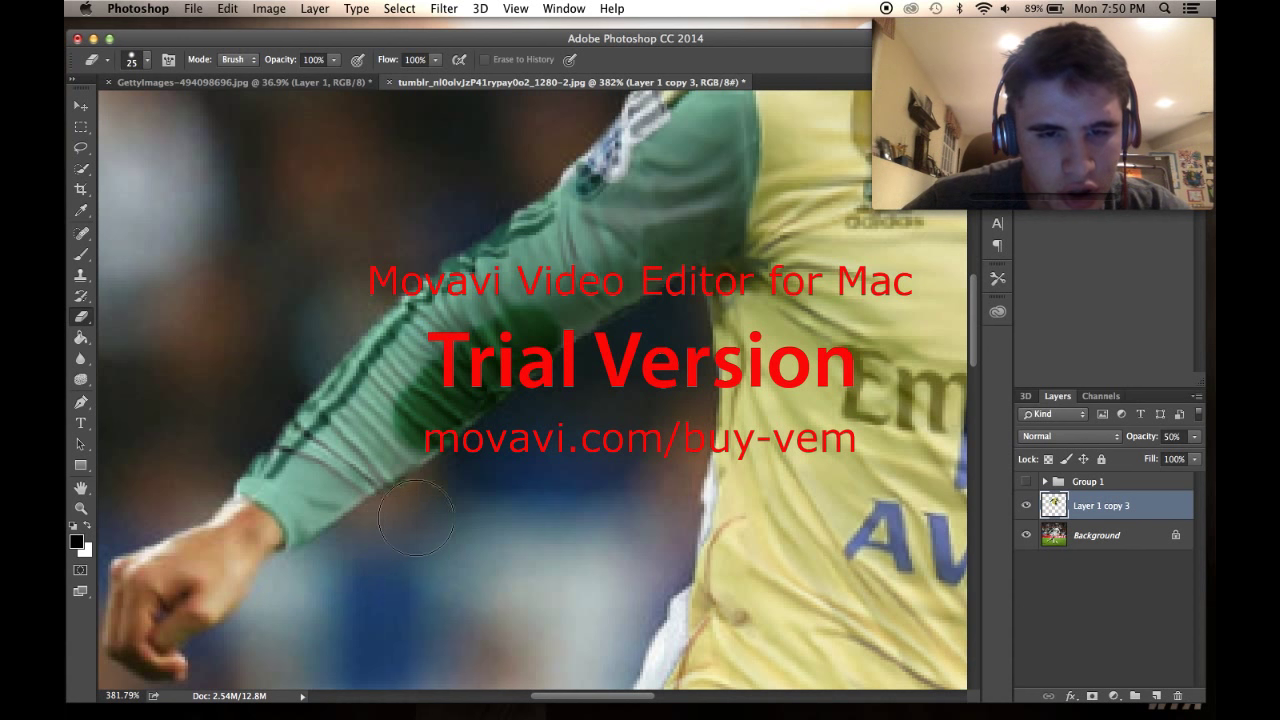
click(1192, 438)
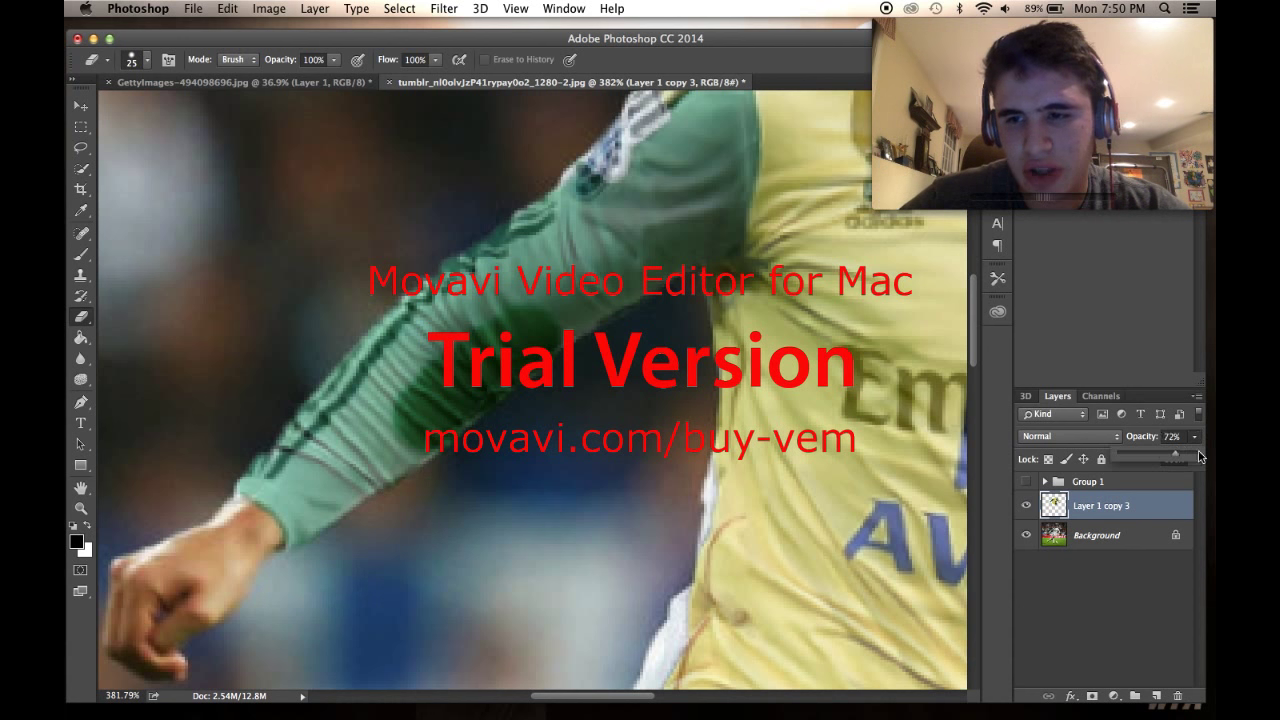
click(1199, 454)
Step: Clone yellow fabric over the white sliver along the shirt's side at the waist using a 10 px Clone Stamp brush
scroll(535, 505, down, 10)
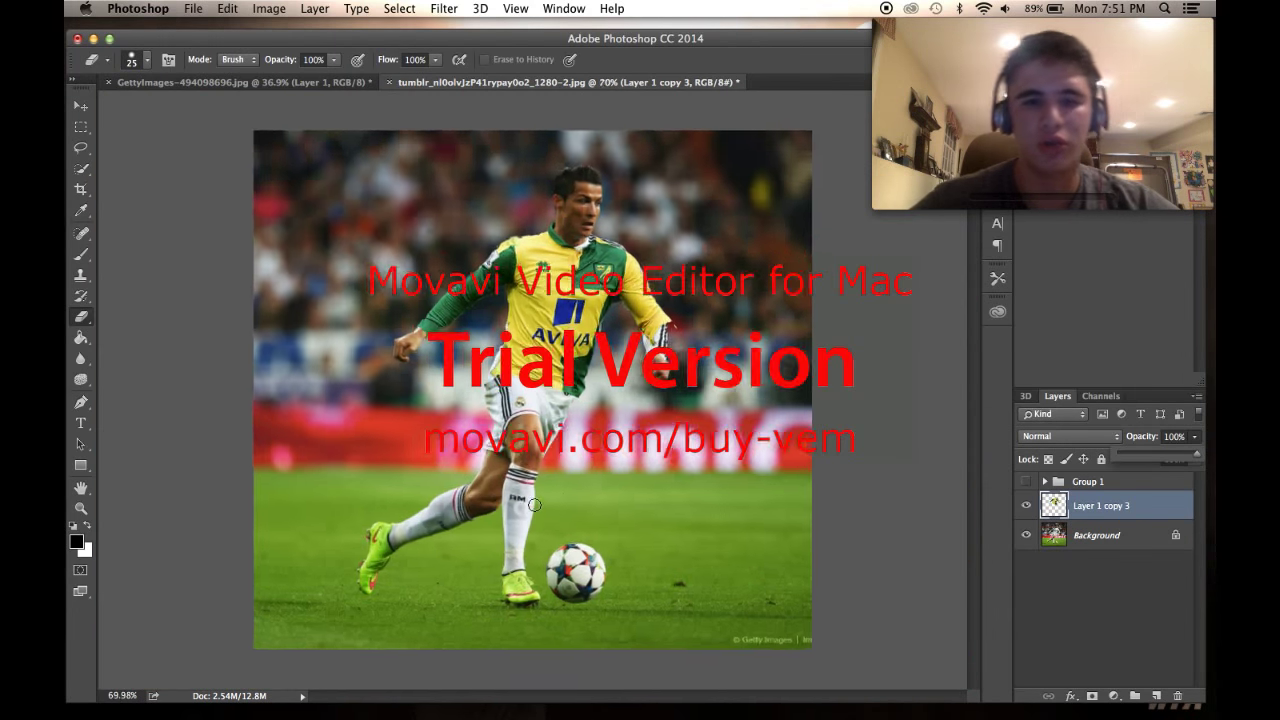
scroll(535, 505, up, 4)
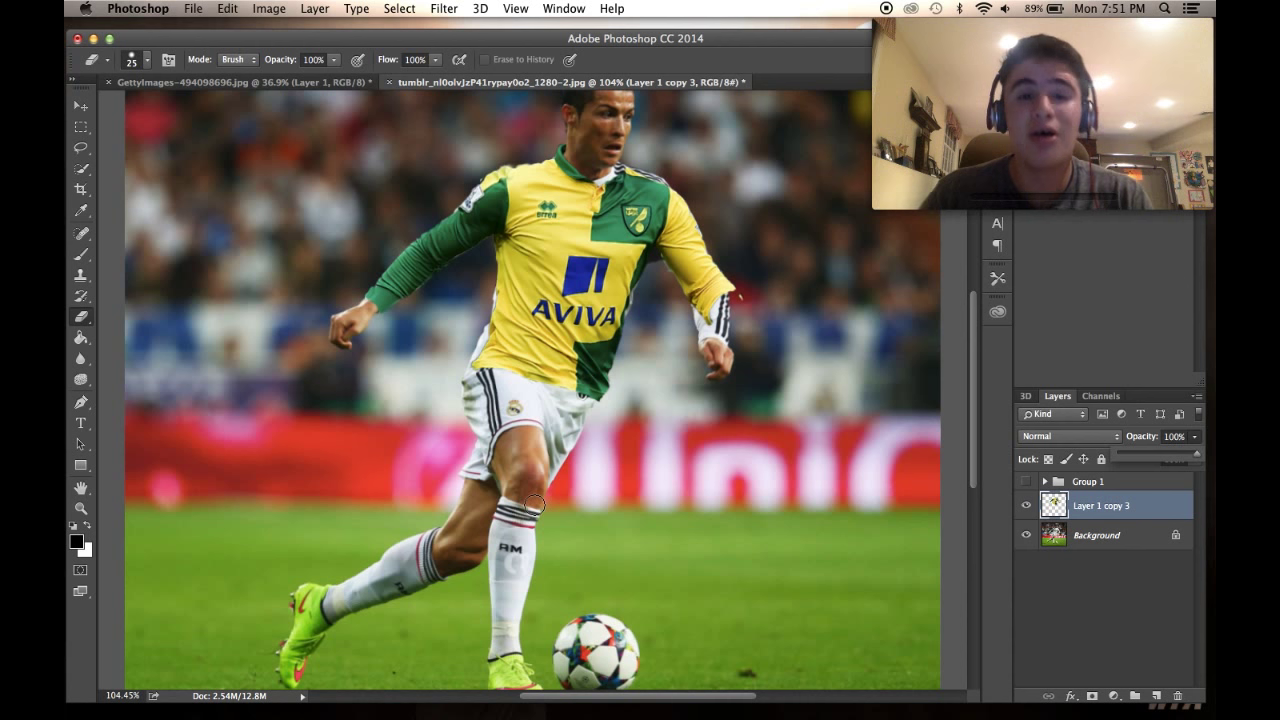
scroll(537, 385, up, 5)
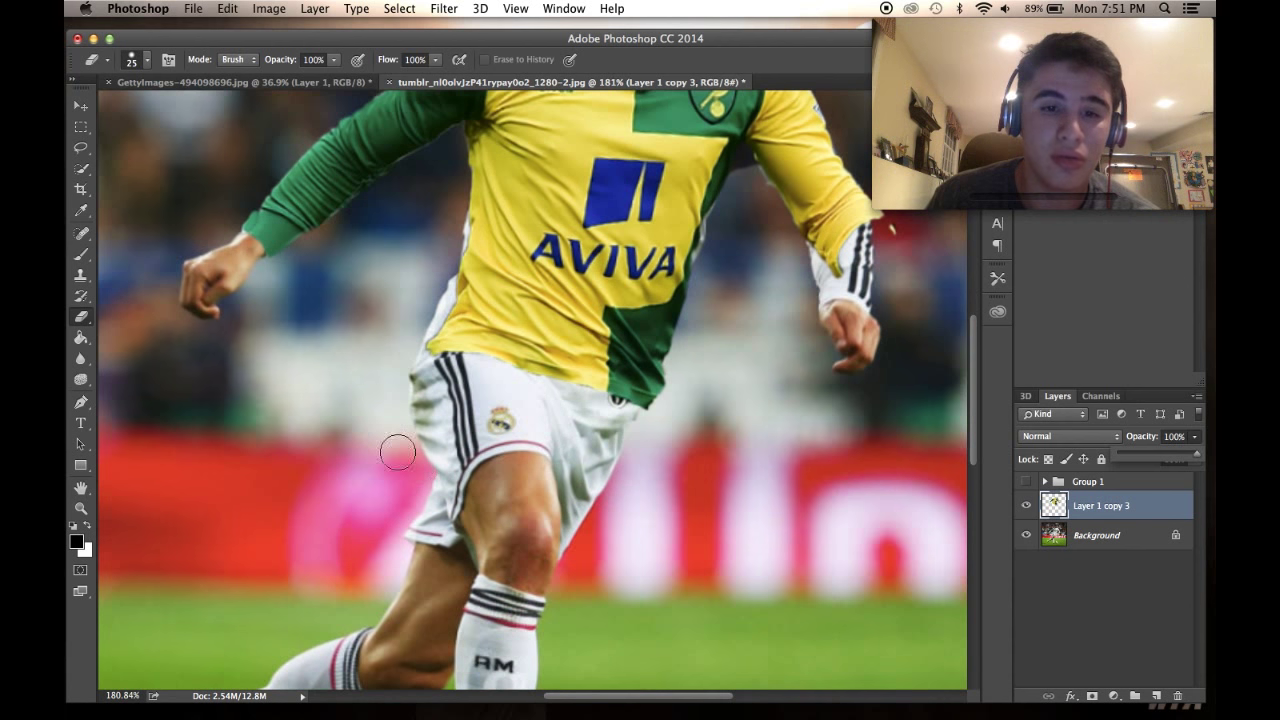
scroll(377, 389, up, 3)
scroll(370, 376, up, 3)
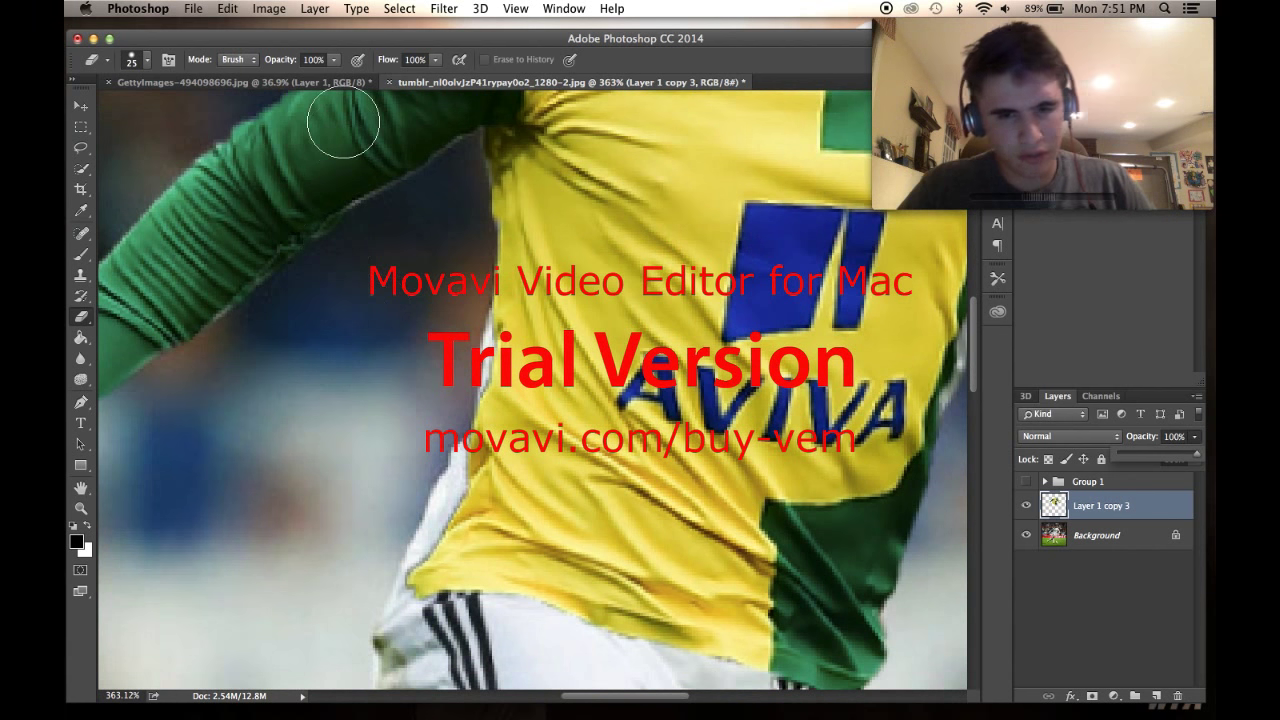
click(286, 8)
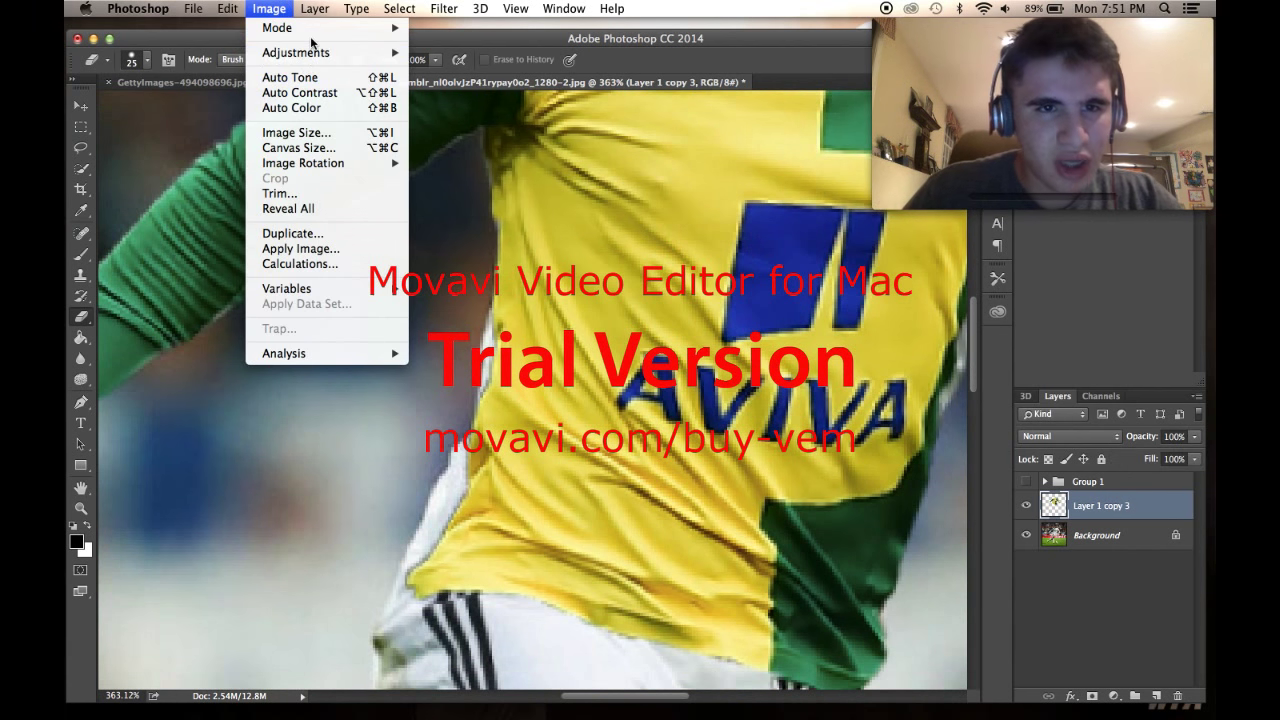
click(81, 274)
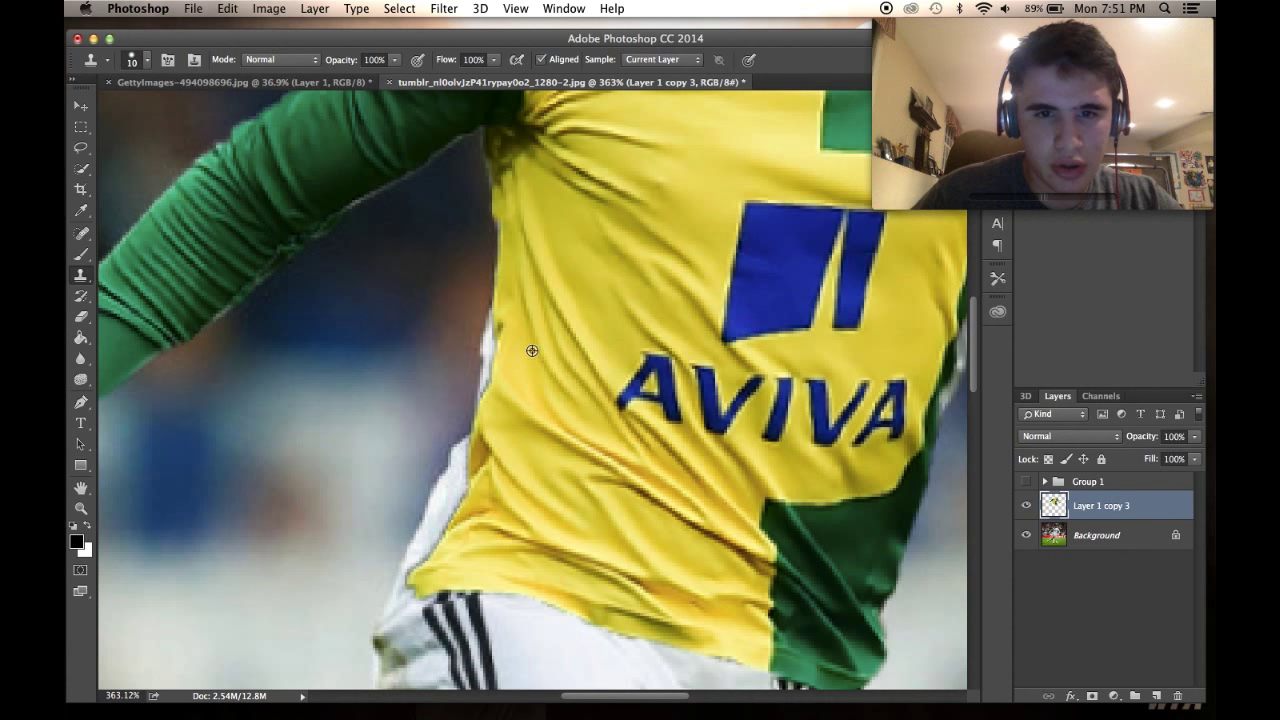
alt+click(485, 384)
drag(492, 385, 502, 326)
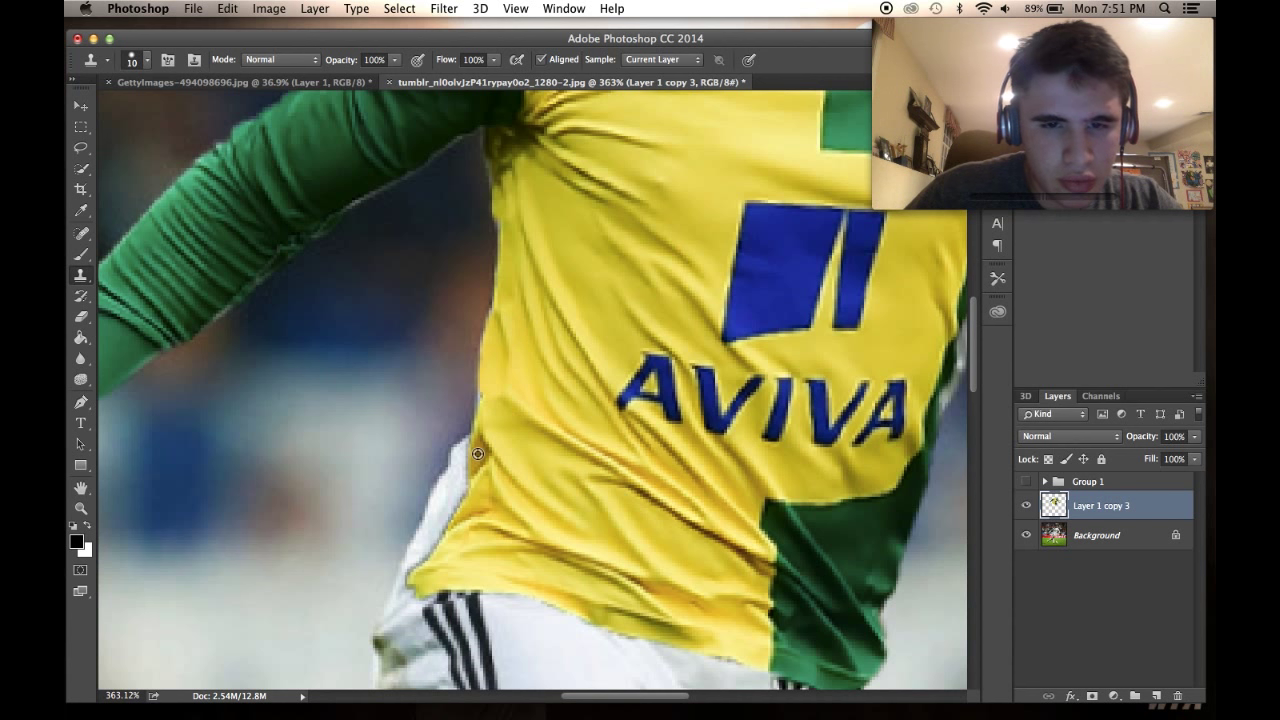
Step: Continue cloning yellow fabric over the white strip above the hem's side corner, enlarging the Clone Stamp brush to 30 px
mouse_move(481, 505)
mouse_down()
mouse_move(456, 490)
mouse_move(457, 474)
mouse_move(451, 531)
mouse_move(448, 519)
mouse_up()
key(bracketright)
key(bracketright)
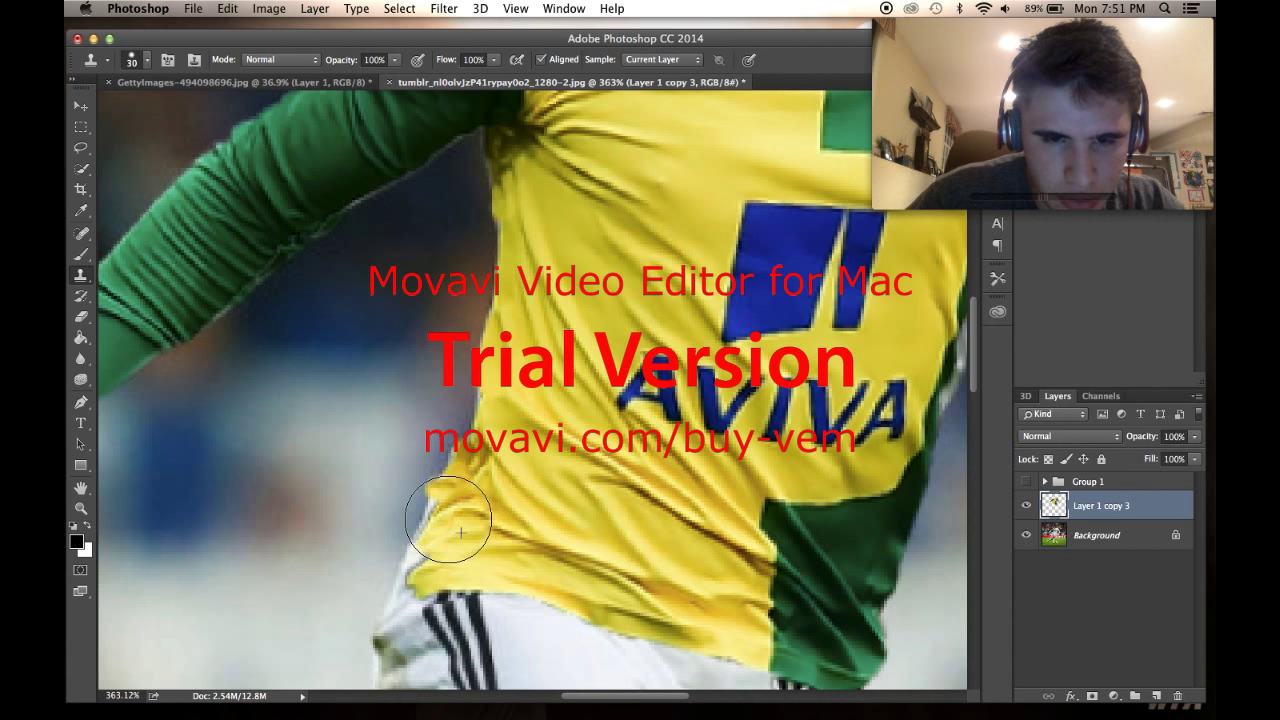
Step: Reduce the Clone Stamp brush to 8 px and extend the yellow fabric over the remaining white edge down to the hem corner
key(bracketleft)
key(bracketleft)
key(bracketleft)
key(bracketleft)
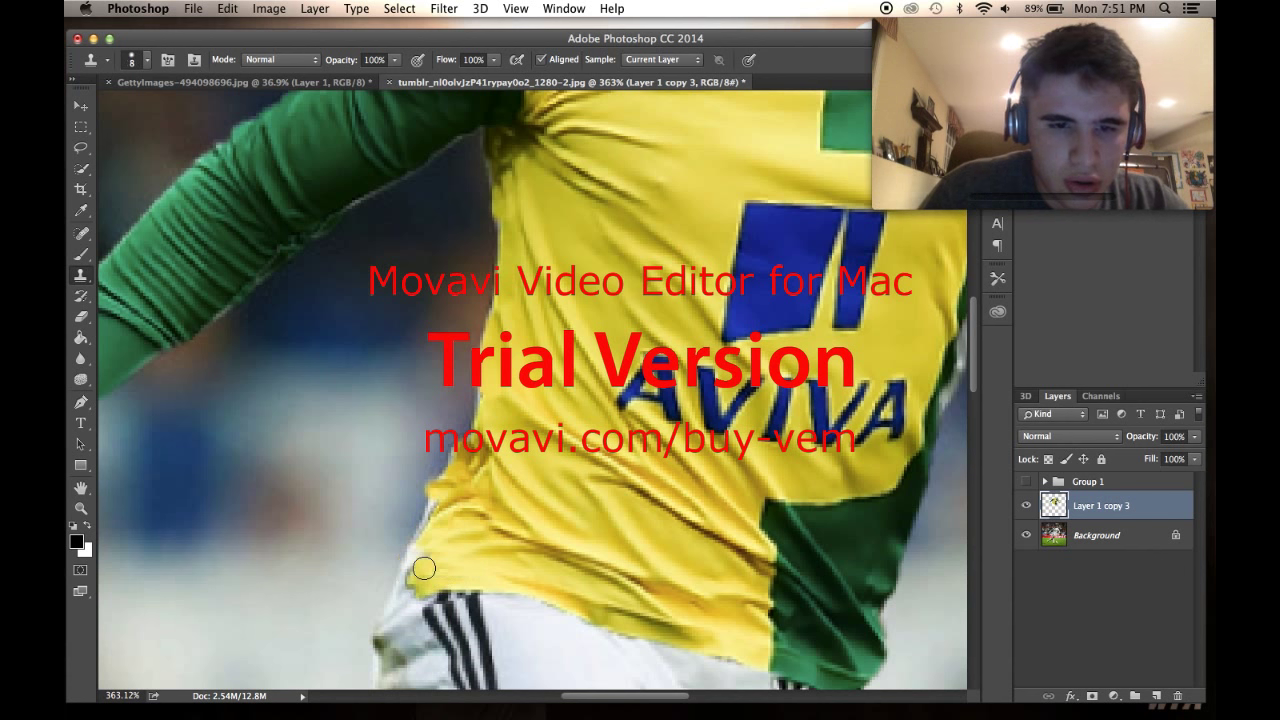
drag(399, 599, 422, 542)
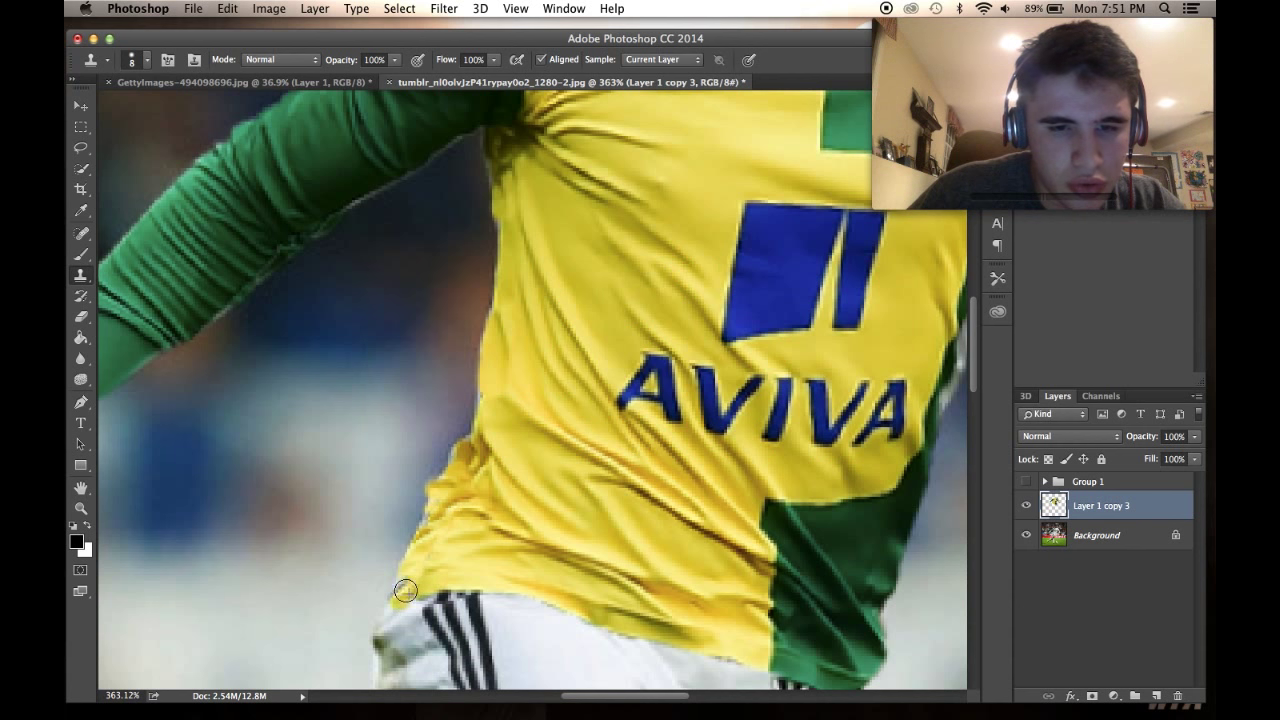
scroll(555, 570, down, 5)
scroll(555, 570, up, 6)
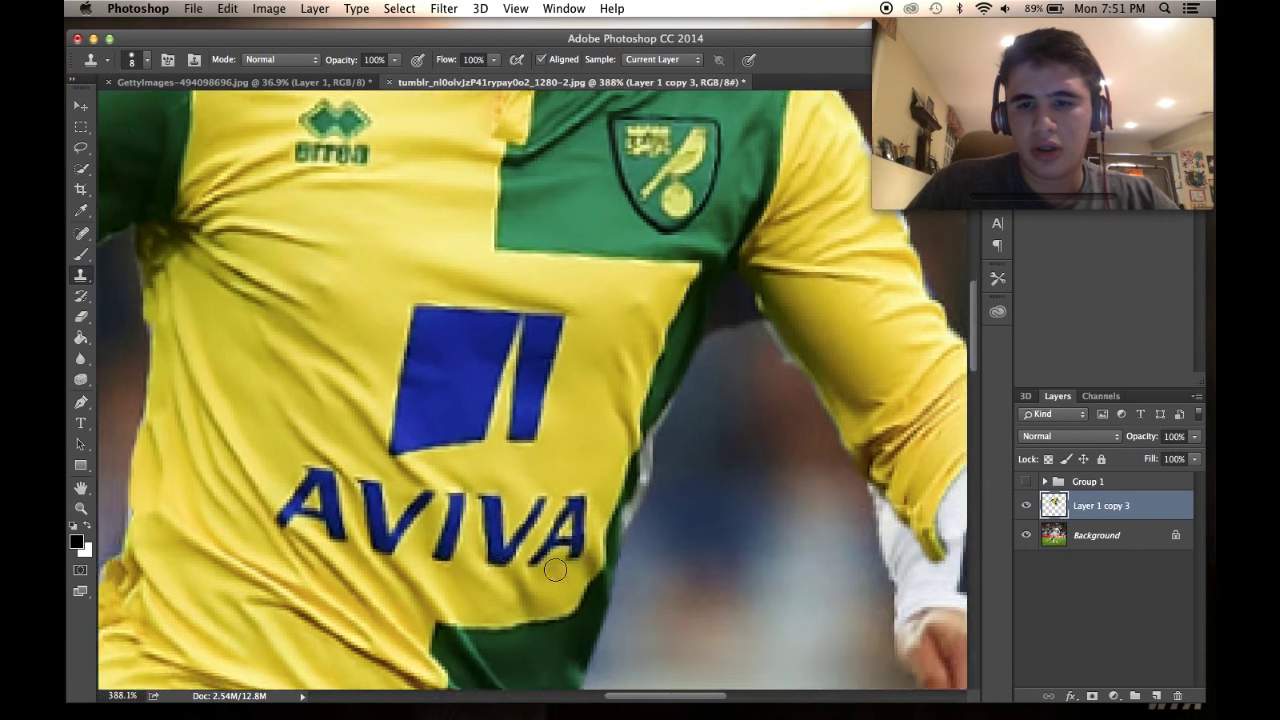
Step: Inspect the shirt's green side edge, the sleeve and the collar and shoulder area for leftover original shirt
scroll(555, 570, up, 5)
scroll(555, 570, right, 5)
scroll(555, 570, down, 2)
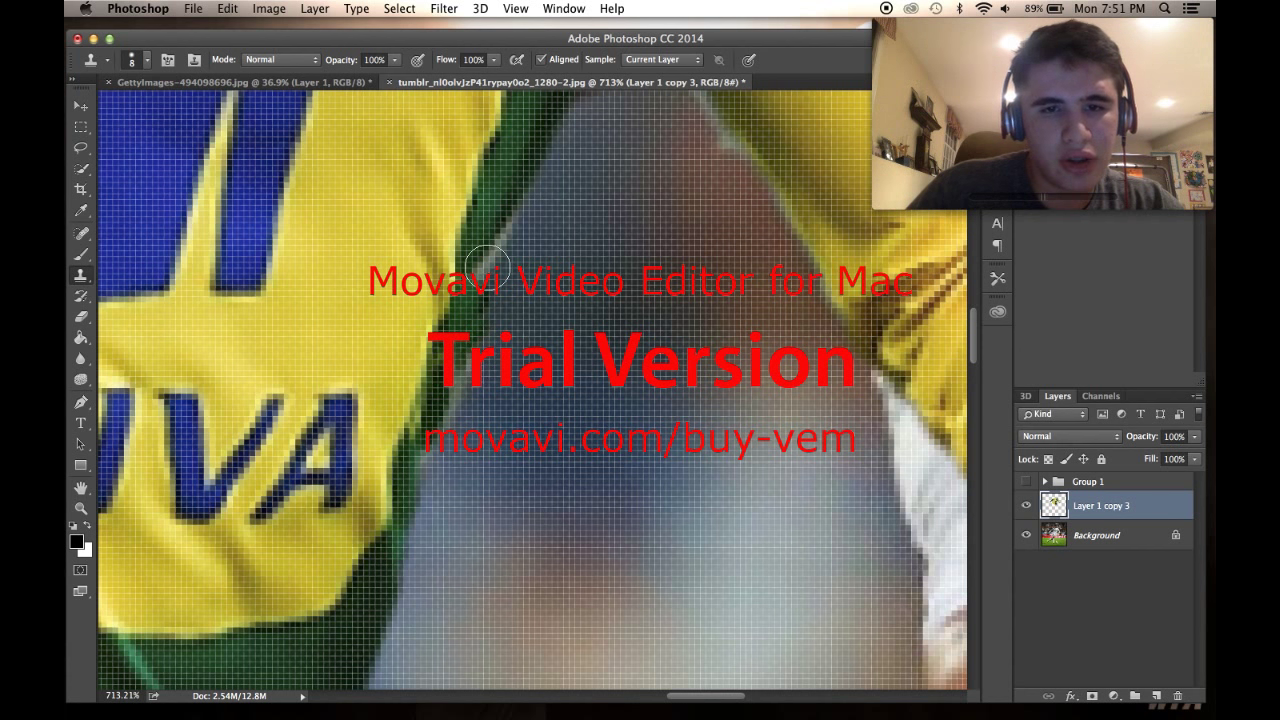
scroll(577, 383, down, 3)
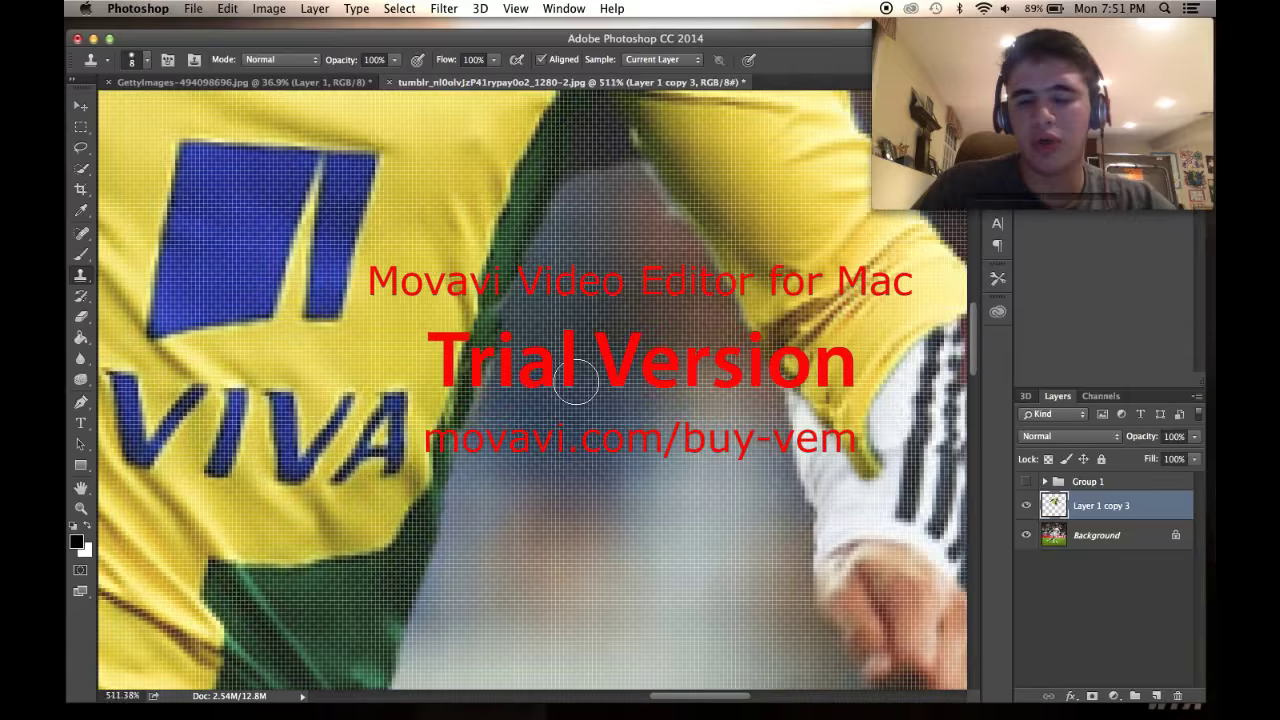
scroll(577, 383, down, 5)
scroll(571, 400, up, 5)
scroll(571, 411, down, 4)
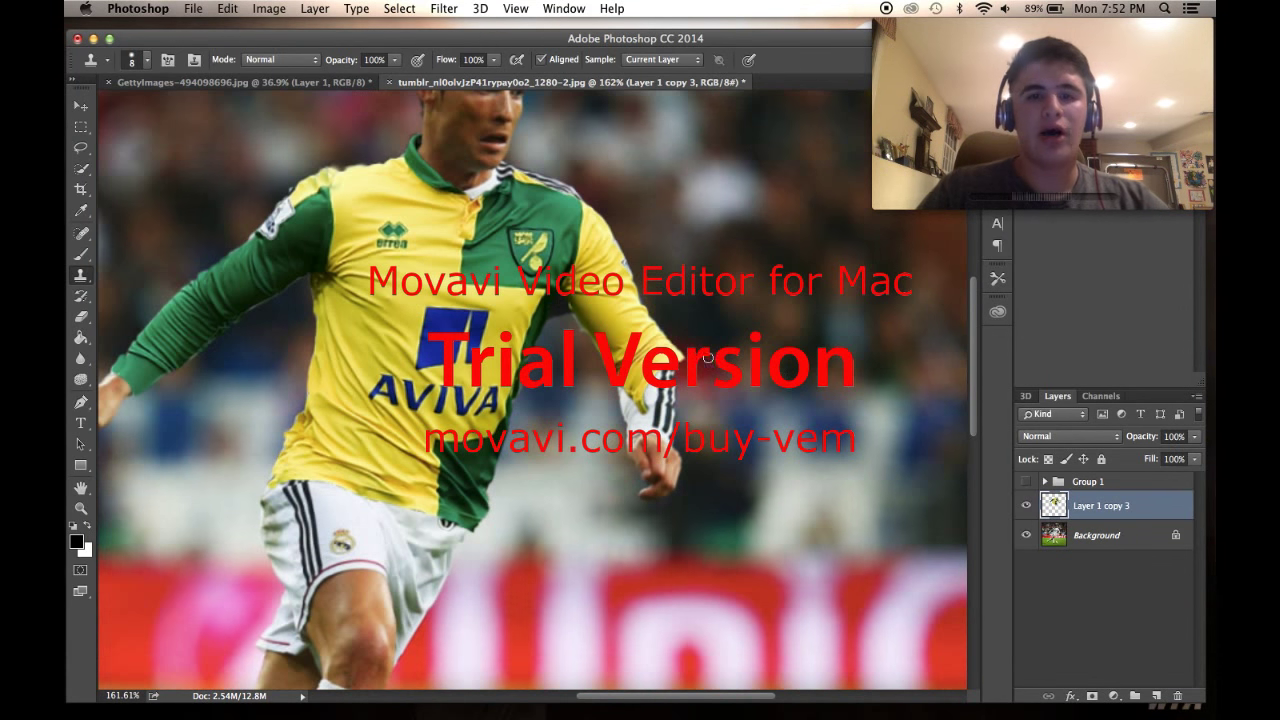
scroll(707, 357, up, 6)
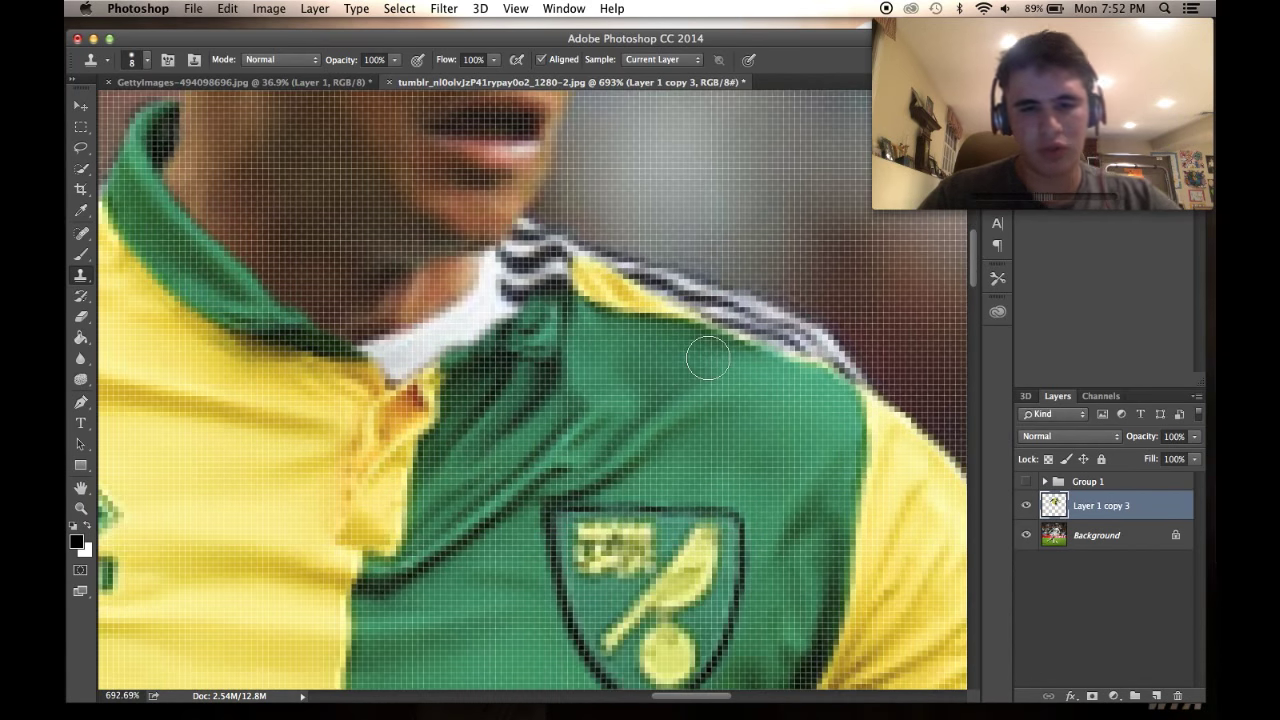
scroll(707, 357, down, 4)
scroll(448, 318, up, 4)
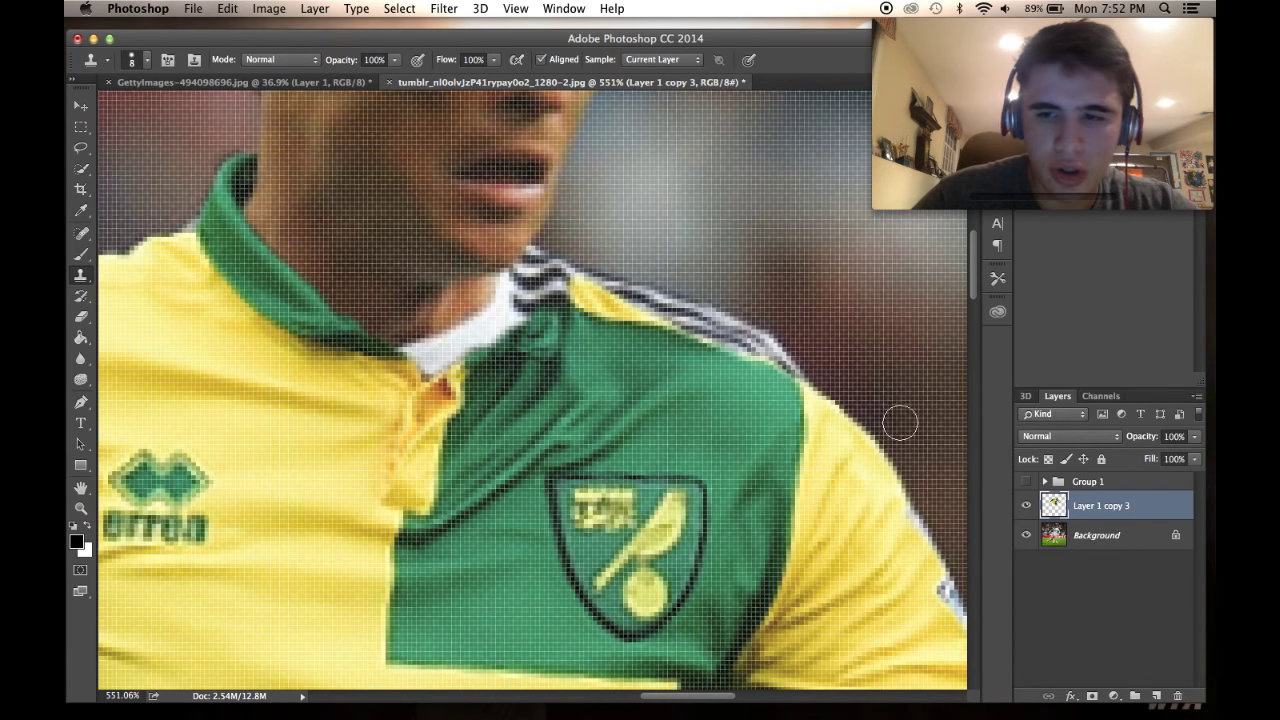
Step: Try to clone neck skin over the white inner collar on the Background layer with an 8 px brush, and undo the strokes
click(1069, 529)
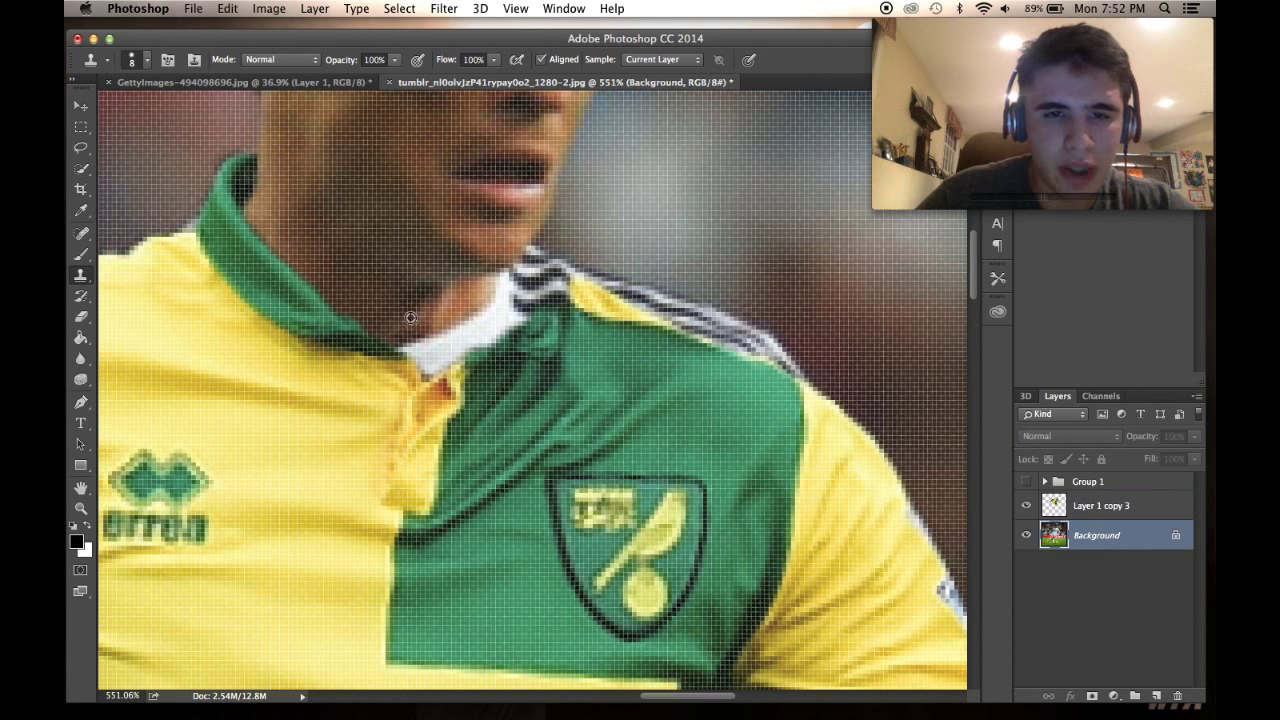
mouse_move(411, 345)
mouse_down()
mouse_move(436, 359)
mouse_move(488, 318)
mouse_move(430, 362)
mouse_move(466, 350)
mouse_move(500, 302)
mouse_up()
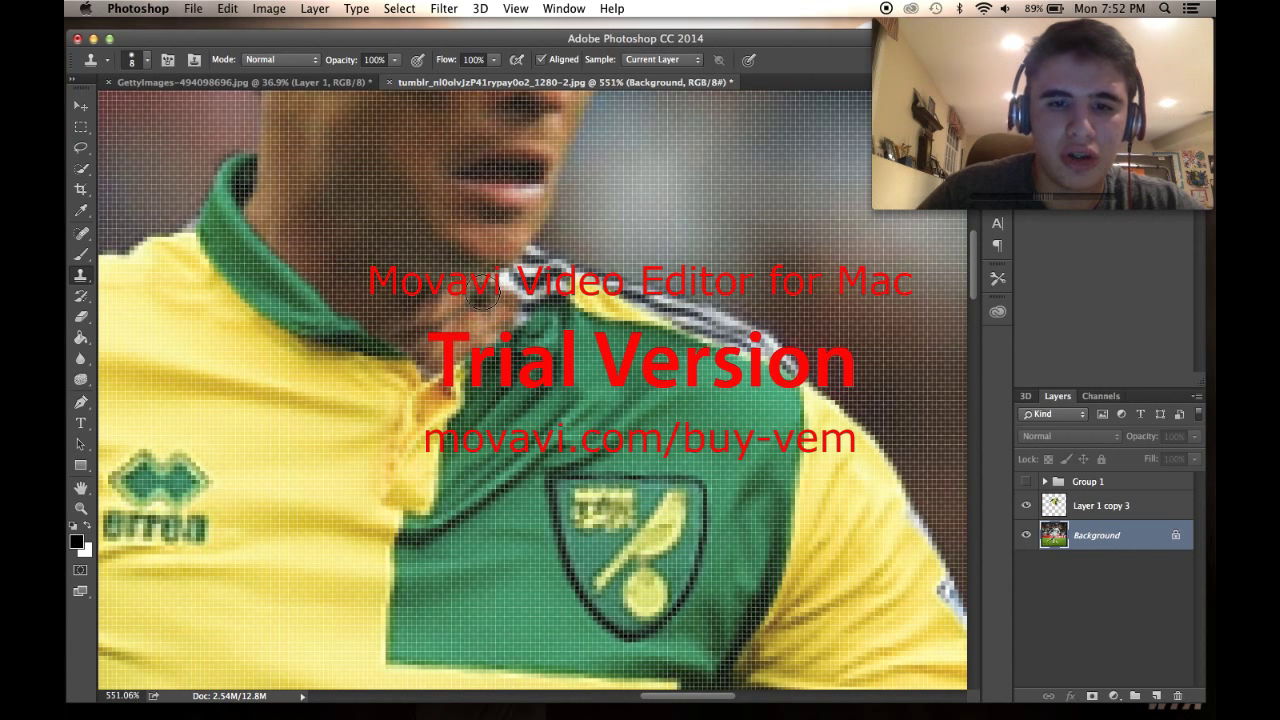
scroll(348, 462, down, 4)
scroll(437, 395, up, 2)
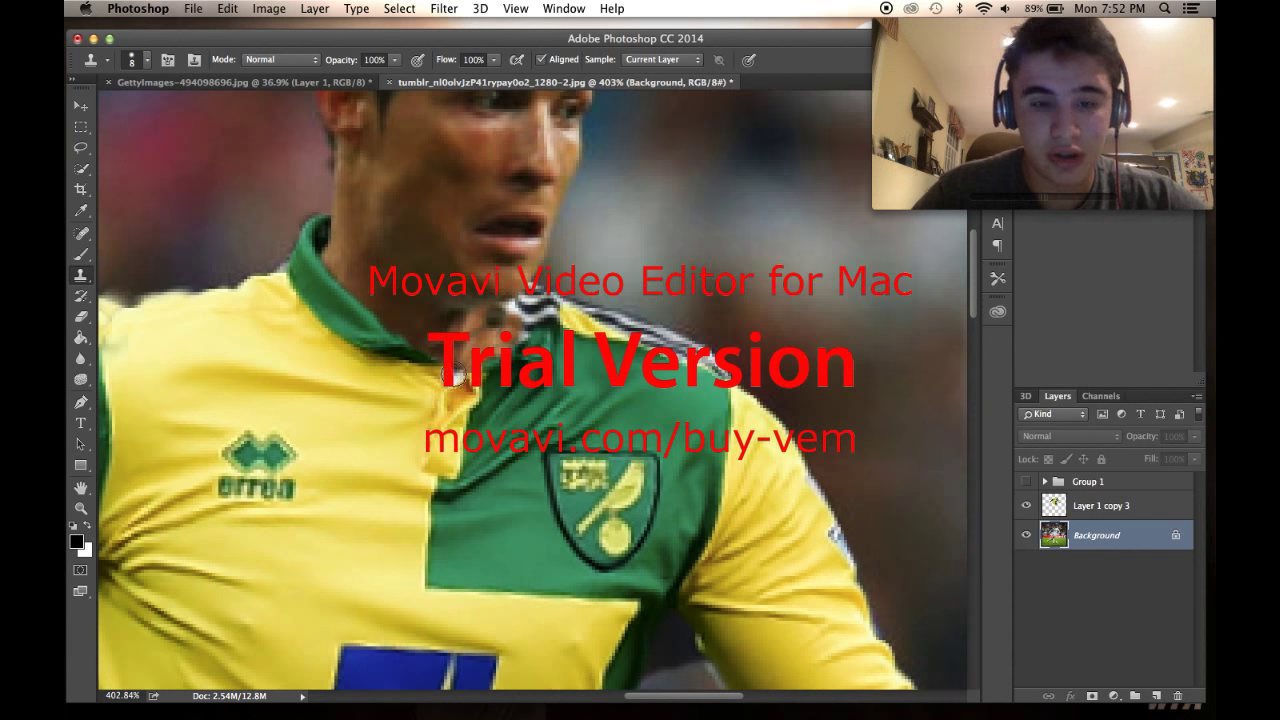
key(alt+super+z)
key(alt+super+z)
key(alt+super+z)
key(alt+super+z)
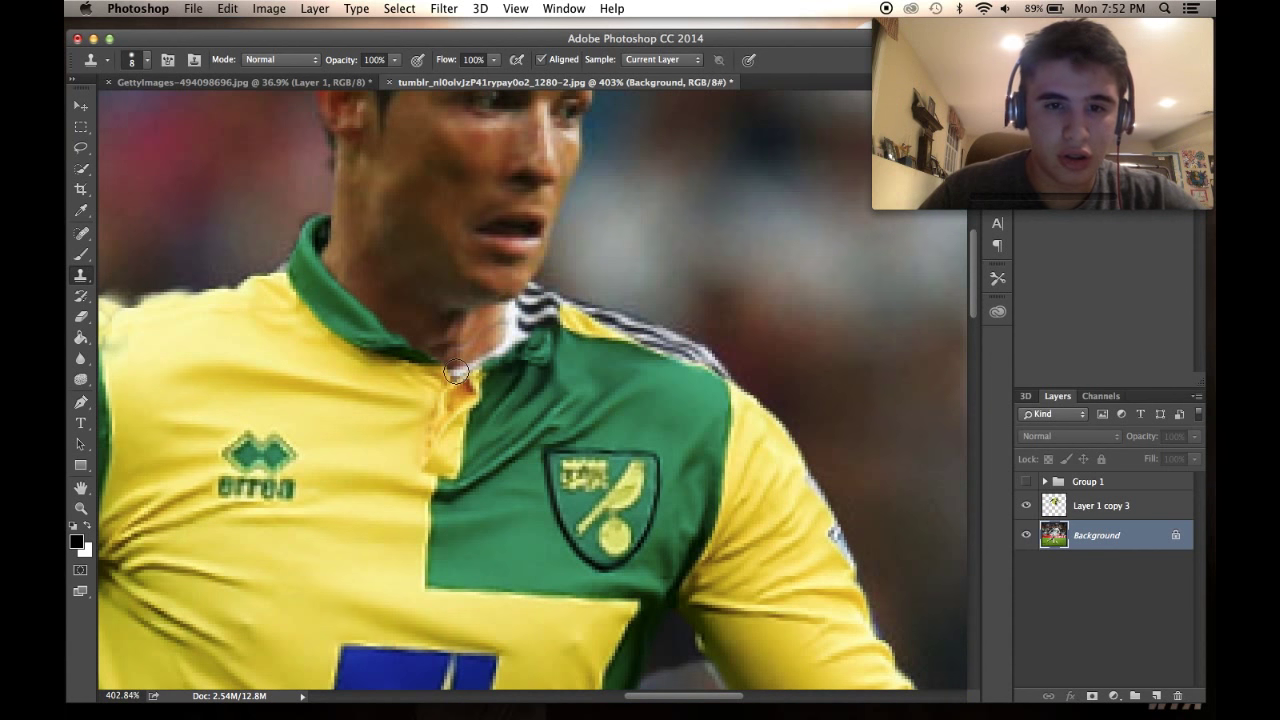
Step: Clone neck skin over the white inner collar on the Background layer, reducing the Clone Stamp brush from 15 px to 8 px
mouse_move(465, 369)
mouse_down()
mouse_move(487, 321)
mouse_move(484, 352)
mouse_move(497, 349)
mouse_up()
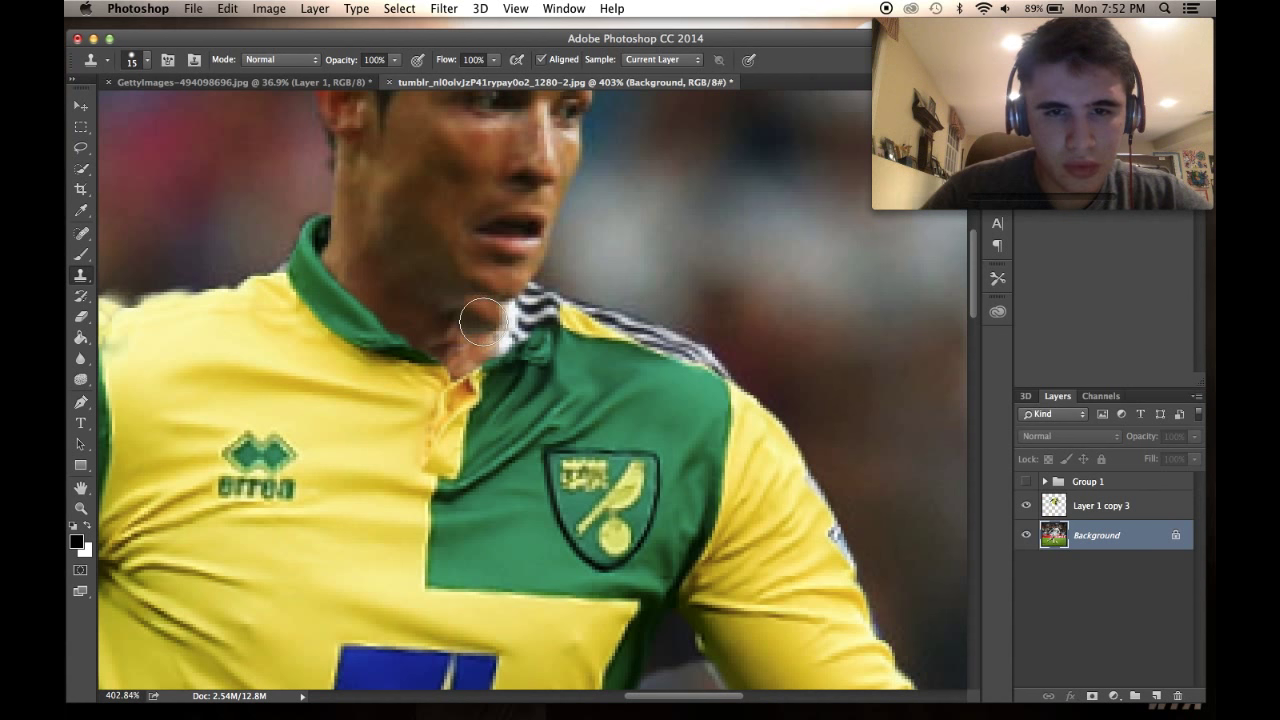
drag(481, 345, 507, 342)
alt+click(483, 324)
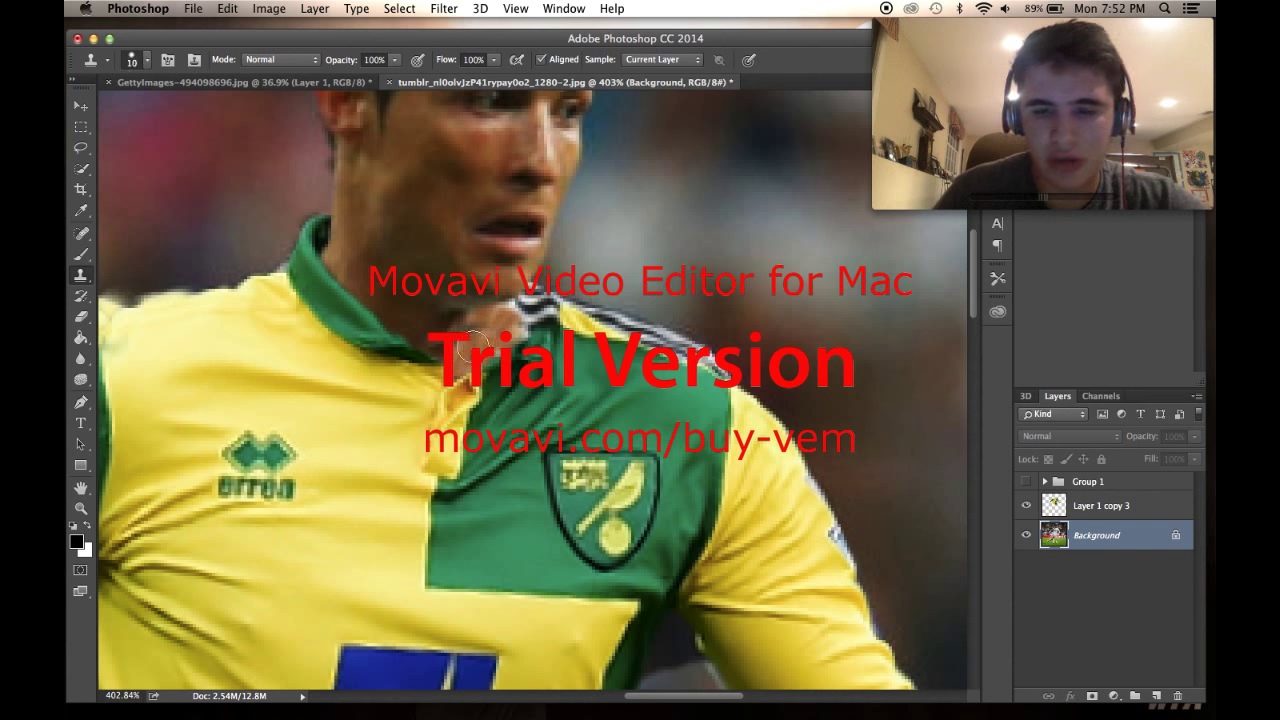
key(bracketleft)
key(bracketleft)
click(144, 63)
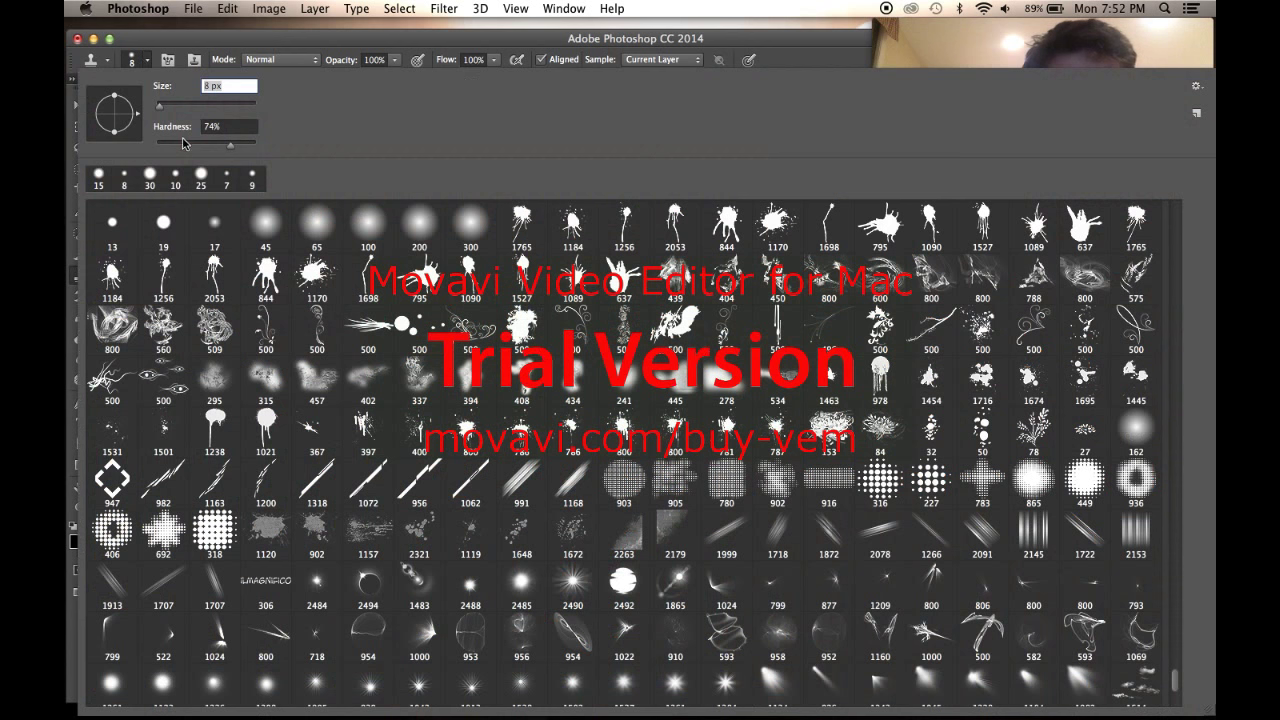
key(Tab)
key(Return)
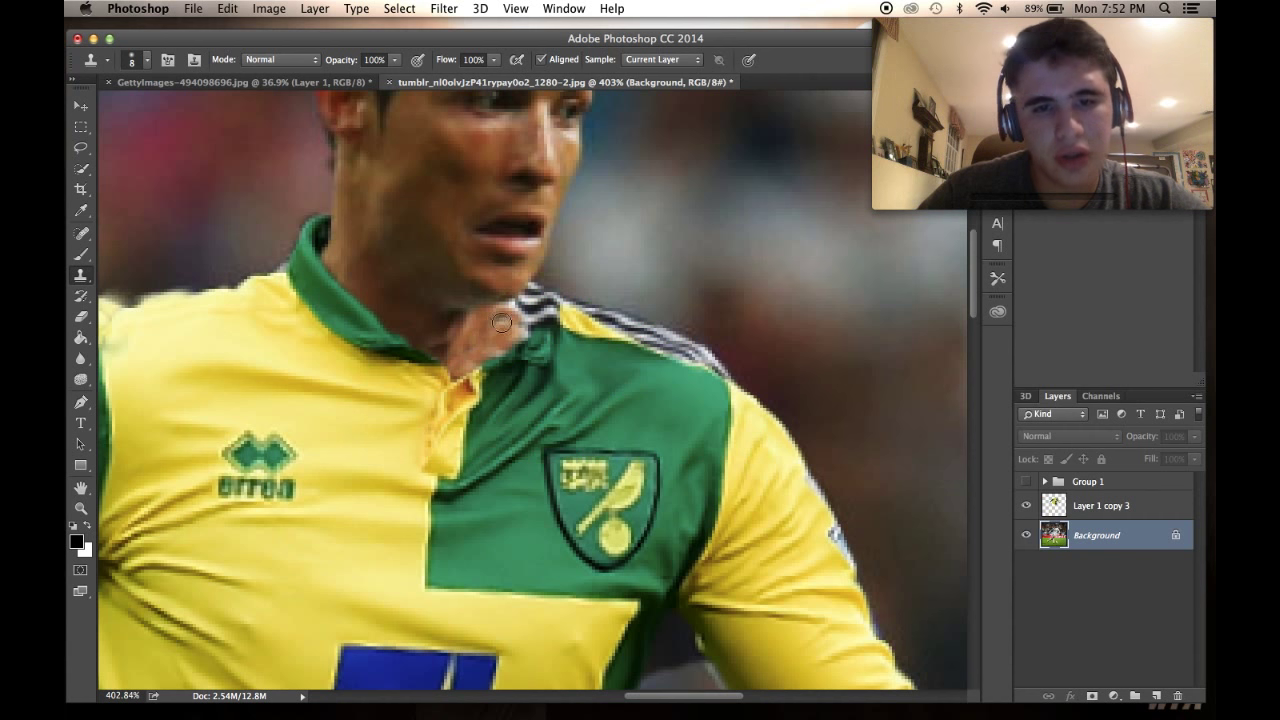
Step: On Layer 1 copy 3, clone green collar fabric over the striped original shirt beside the neck
scroll(502, 322, down, 3)
scroll(422, 320, up, 6)
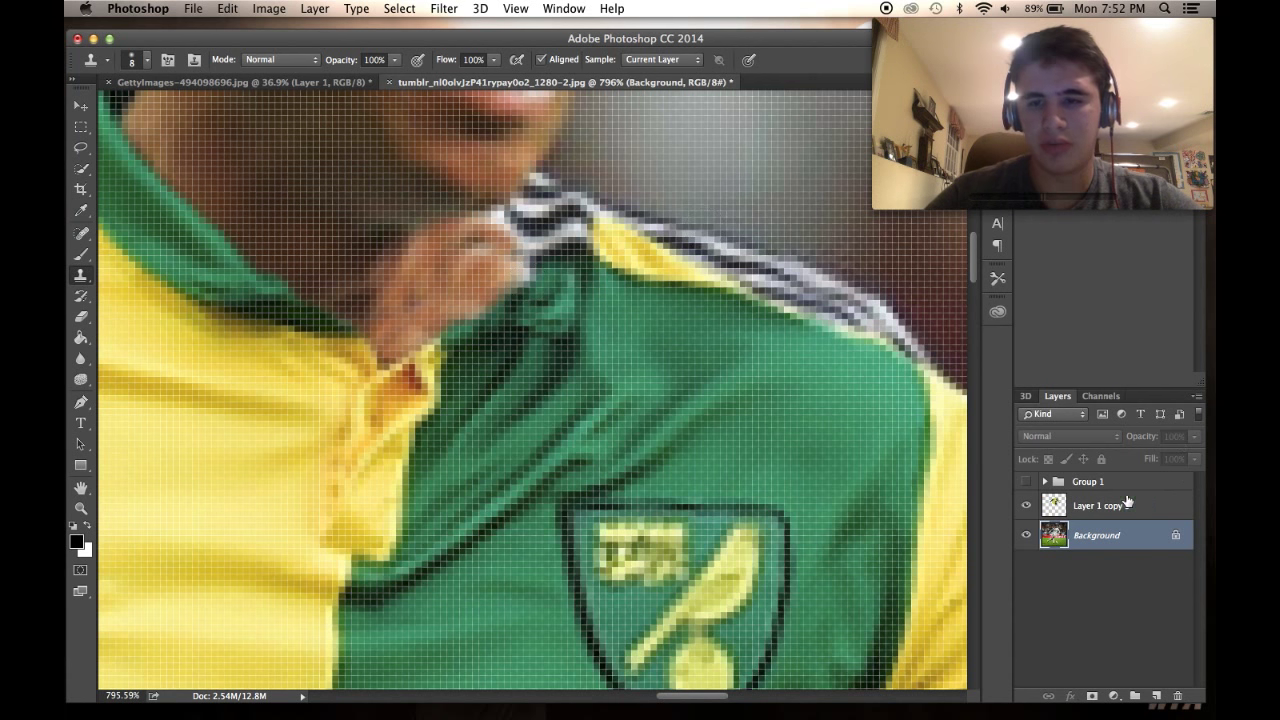
click(1127, 499)
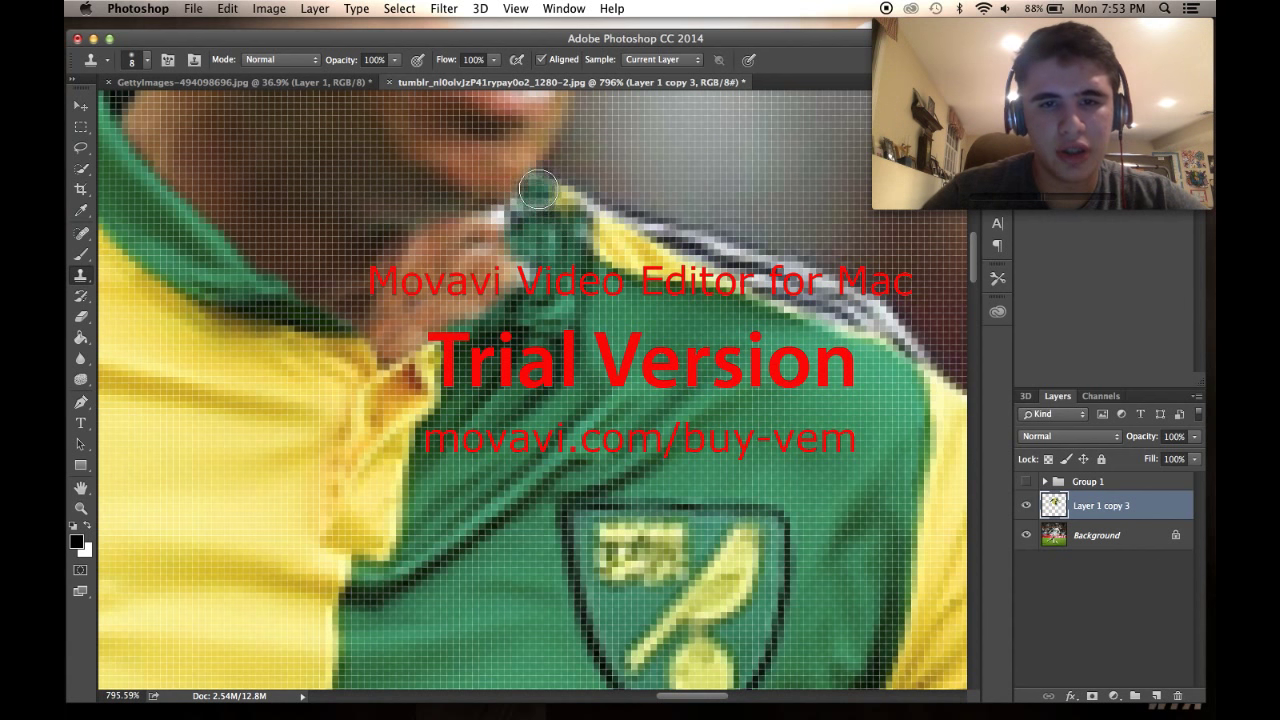
key(super+minus)
key(super+minus)
scroll(631, 338, down, 4)
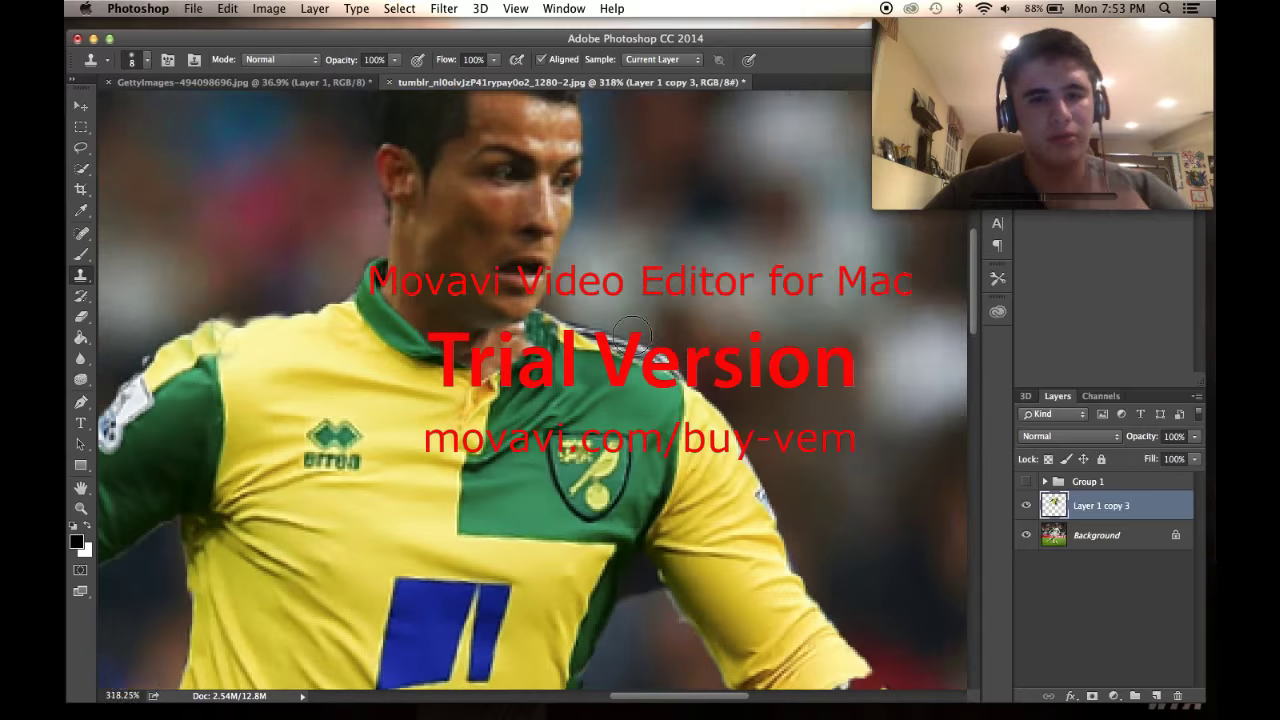
Step: On the Background layer, clone darker neck skin over the blotchy patch inside the collar using a 15 px Clone Stamp brush
scroll(632, 336, up, 3)
scroll(632, 334, up, 2)
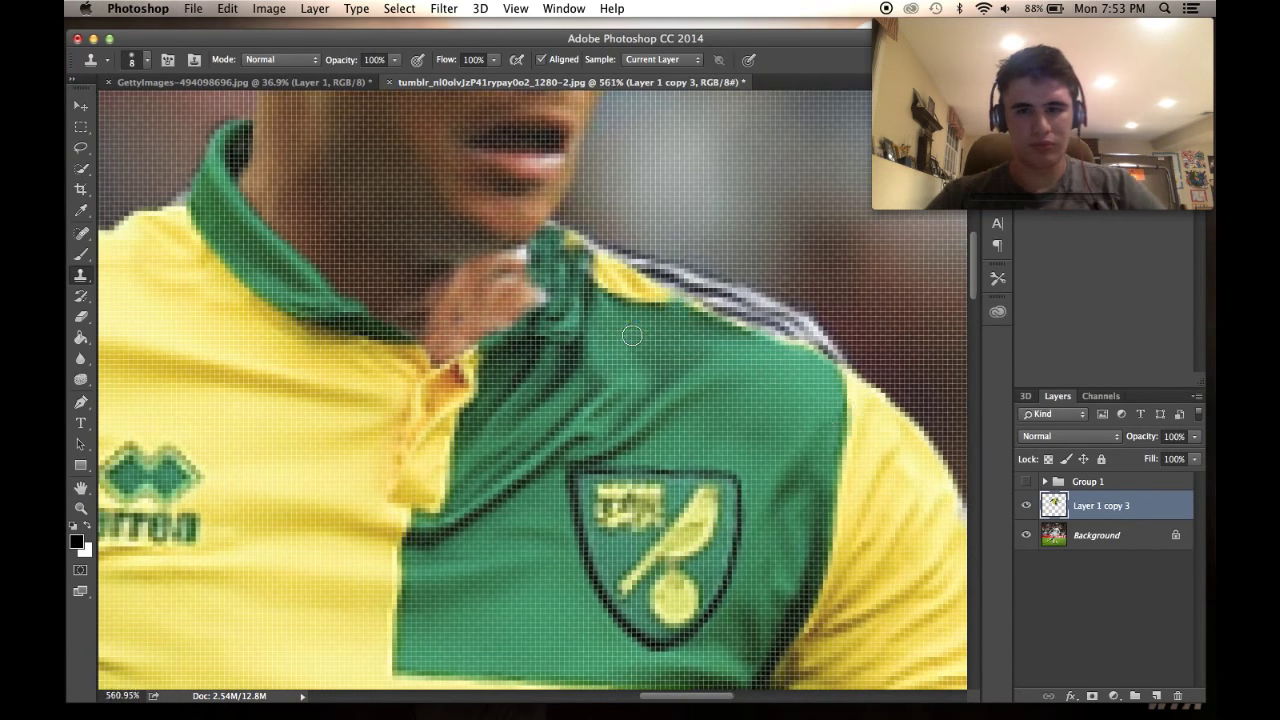
scroll(414, 294, down, 1)
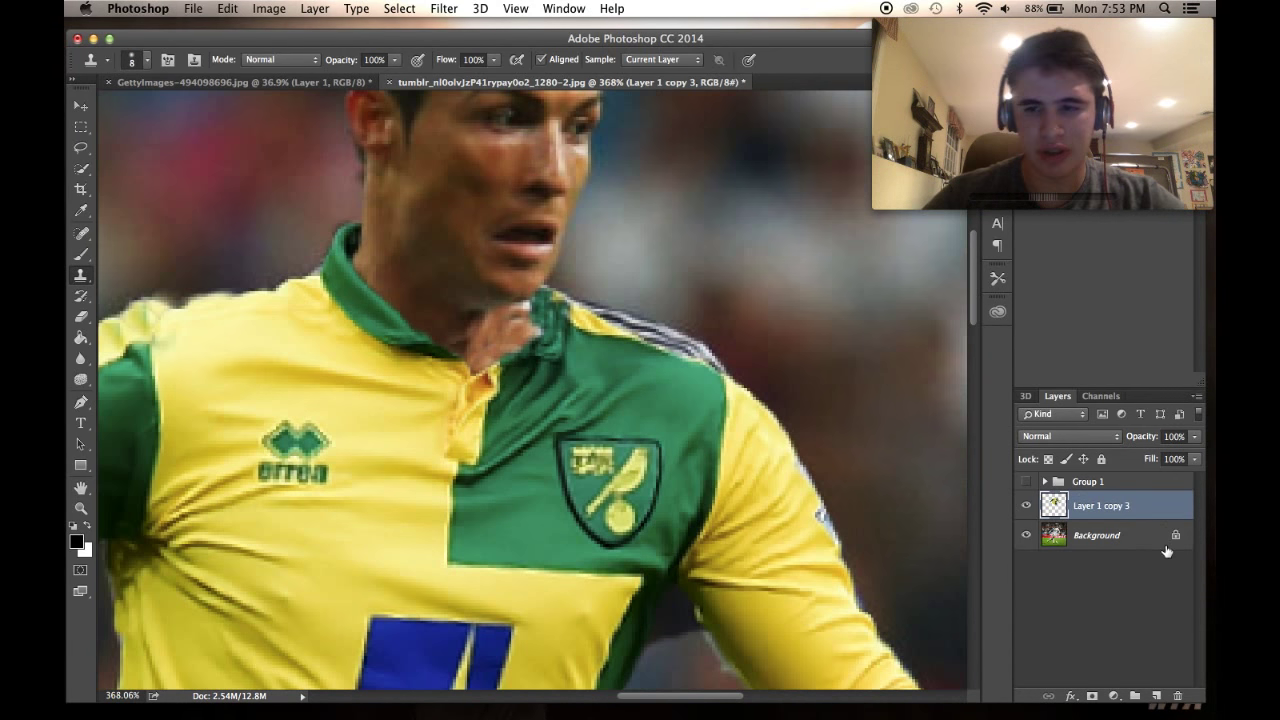
click(1163, 546)
scroll(437, 340, up, 2)
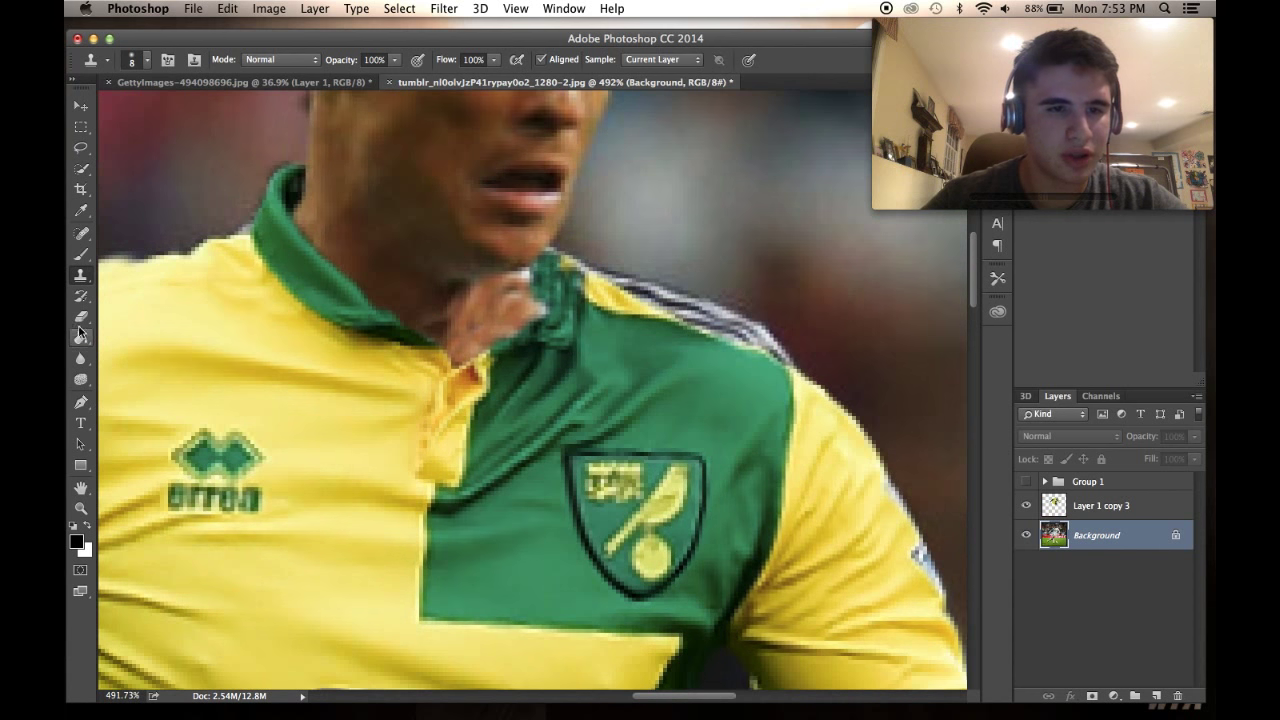
key(bracketright)
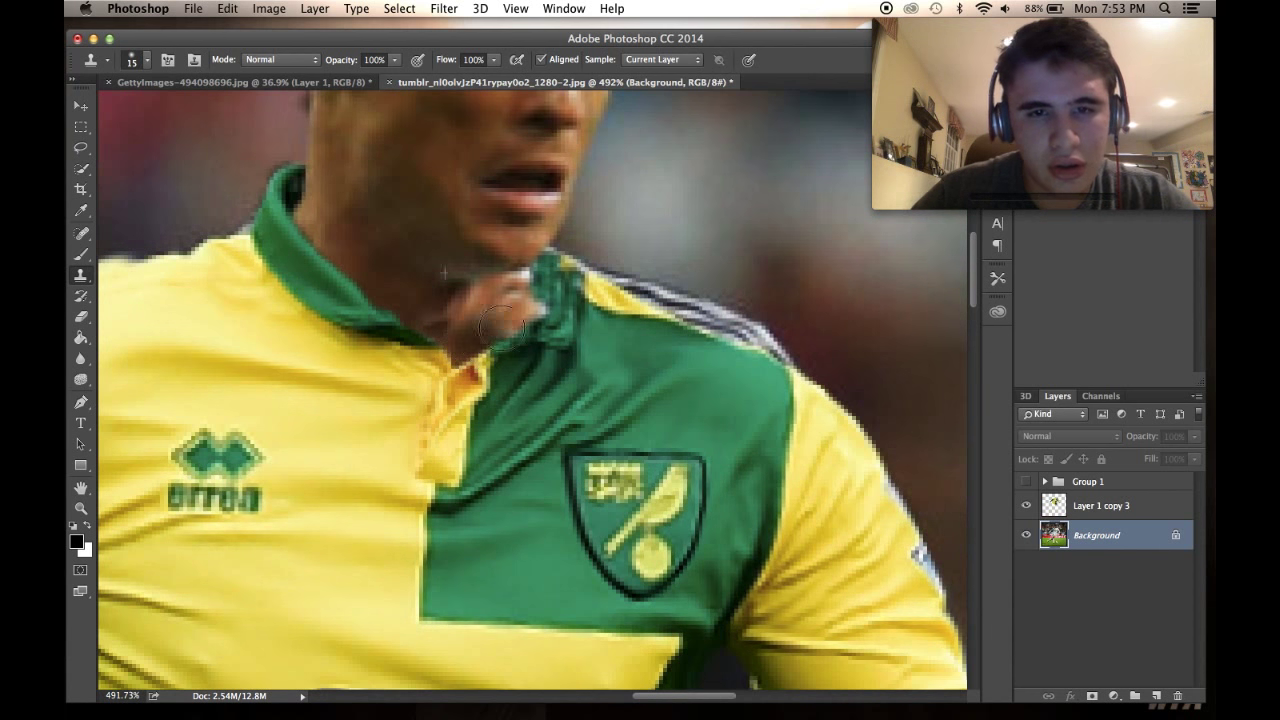
drag(500, 323, 522, 300)
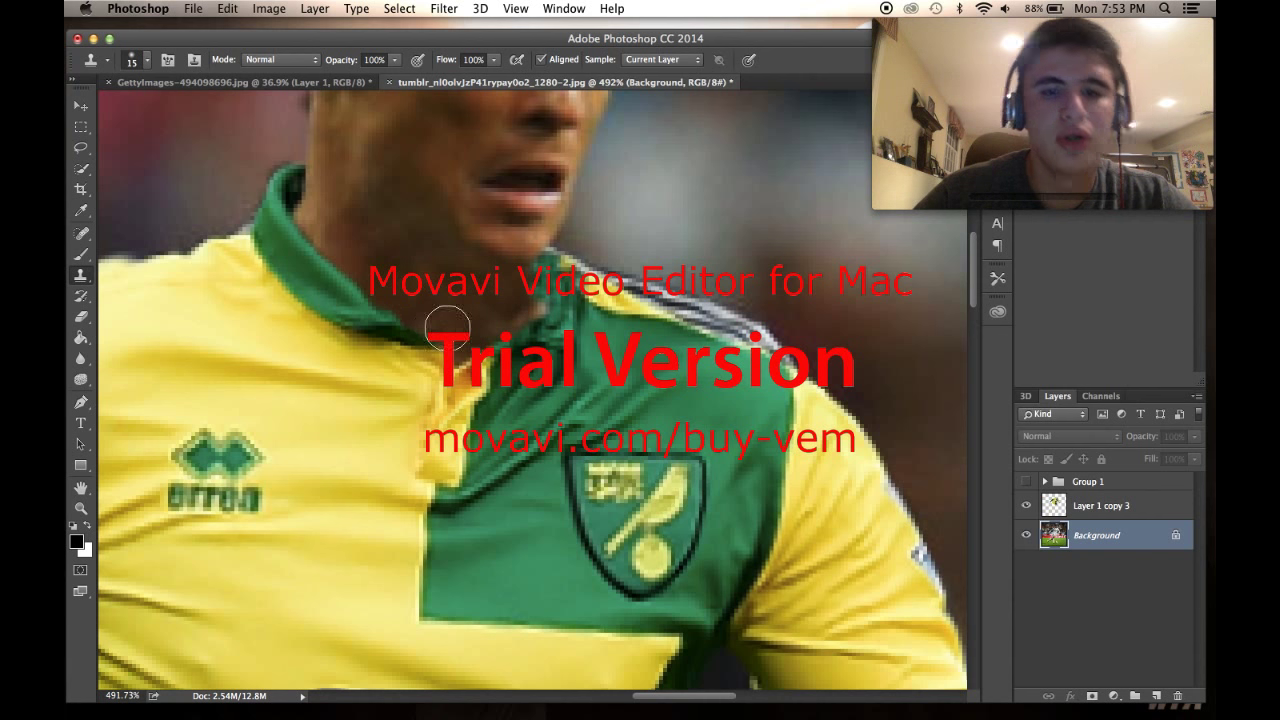
Step: Warp Layer 1 copy 3 slightly upward at the shoulder beside the crest to cover the original shirt's stripes, and apply the warp
scroll(630, 390, down, 10)
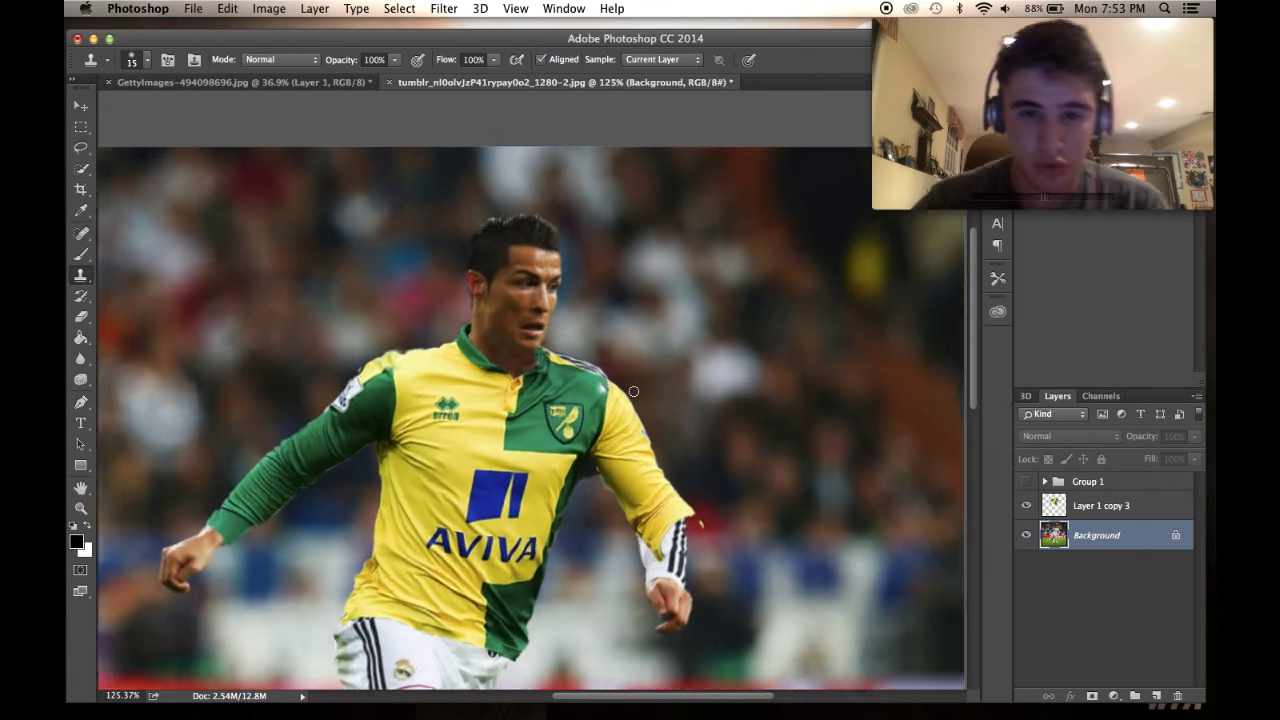
scroll(633, 391, up, 5)
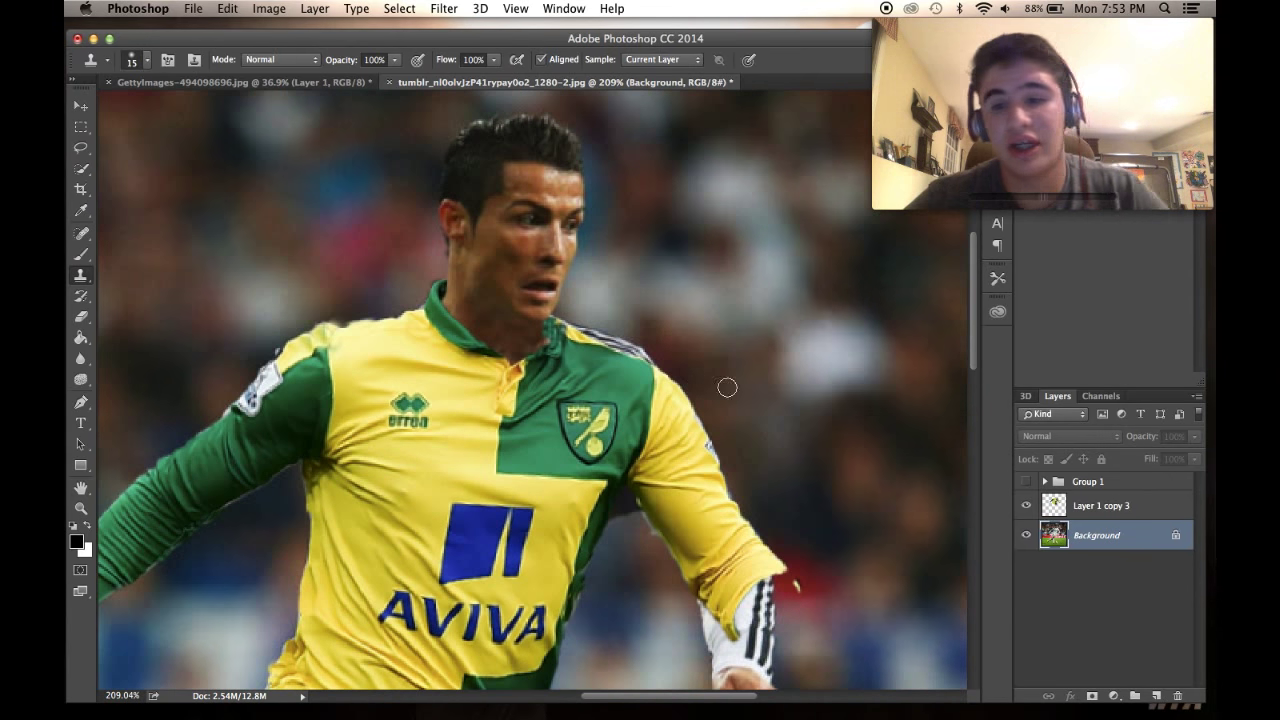
scroll(605, 375, up, 4)
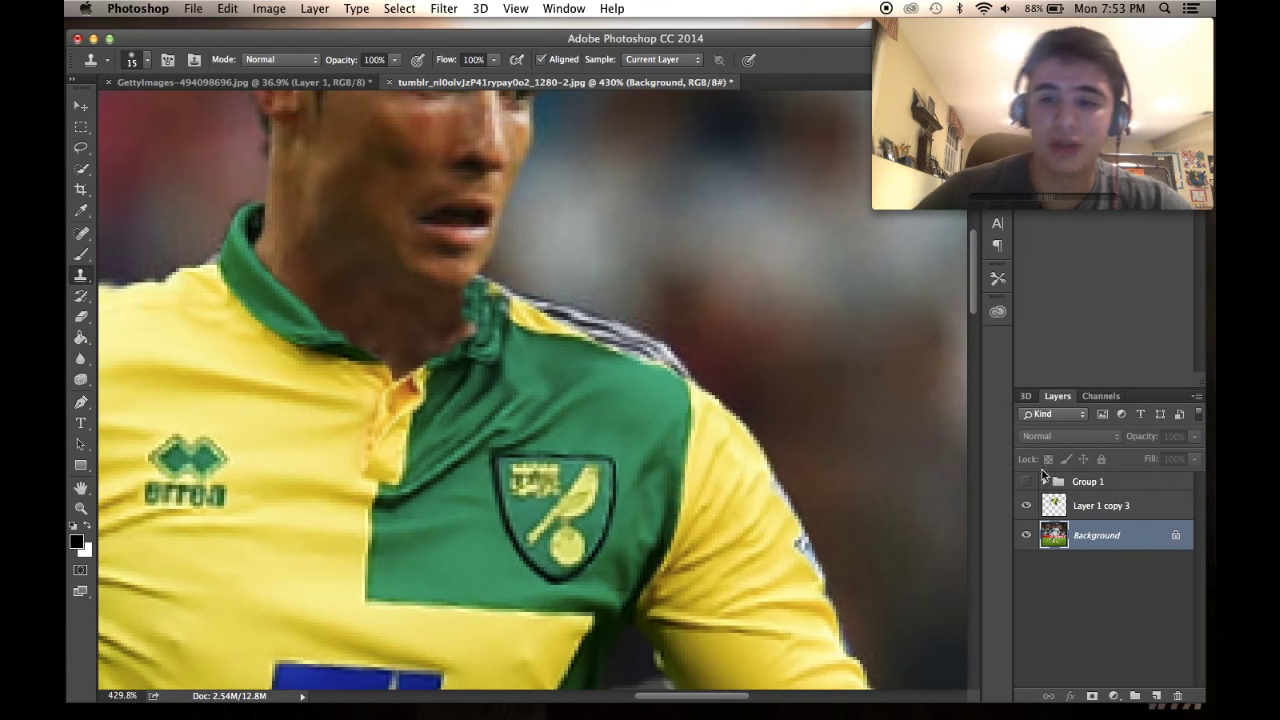
click(1056, 505)
click(243, 7)
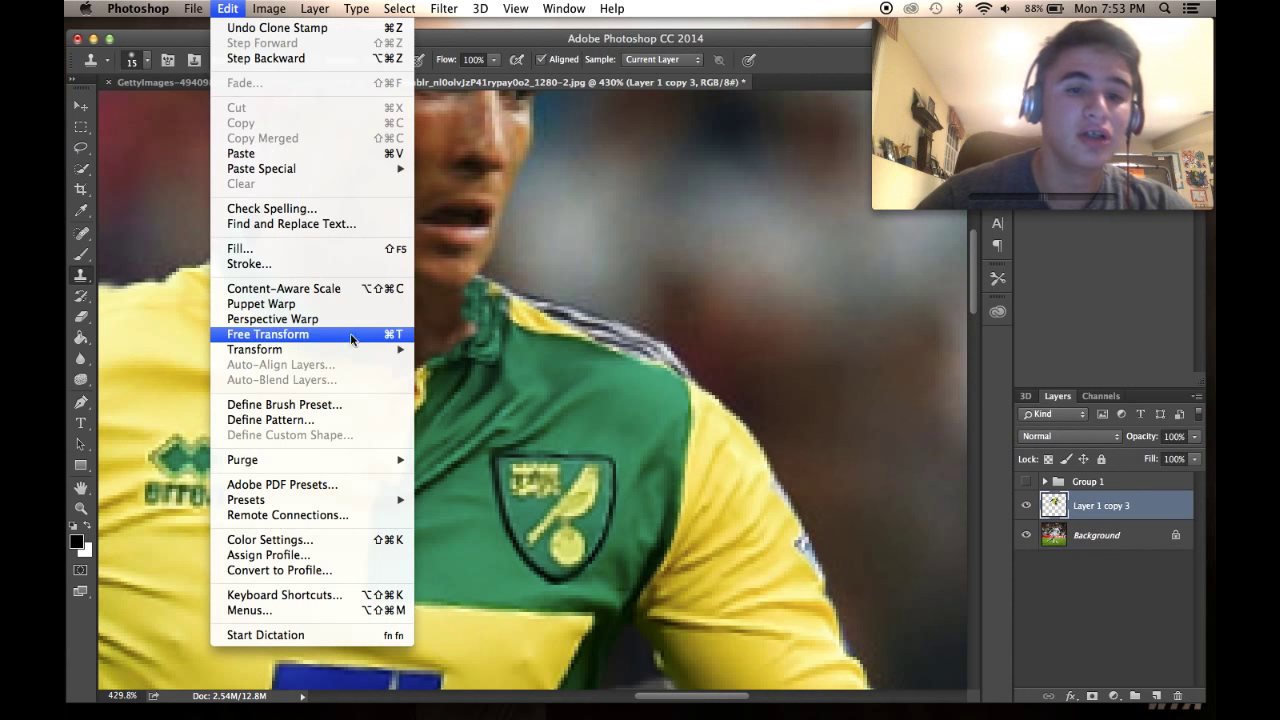
mouse_move(300, 349)
click(516, 460)
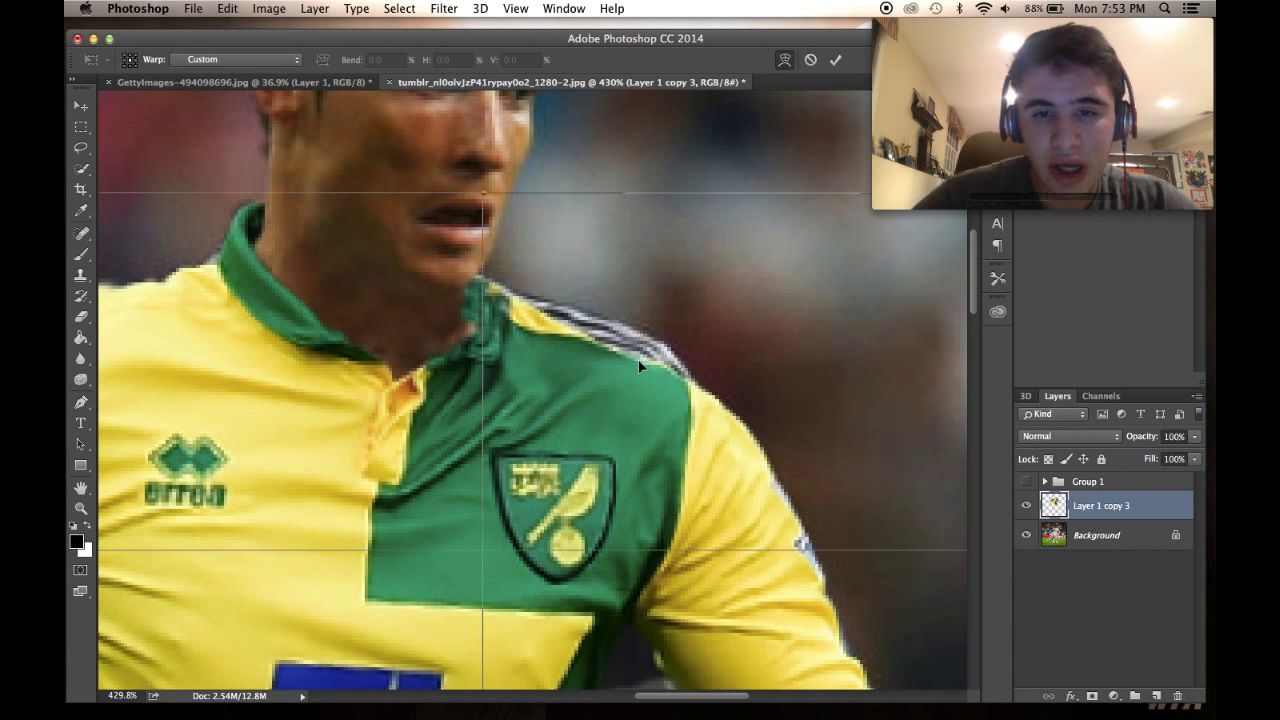
scroll(640, 347, down, 4)
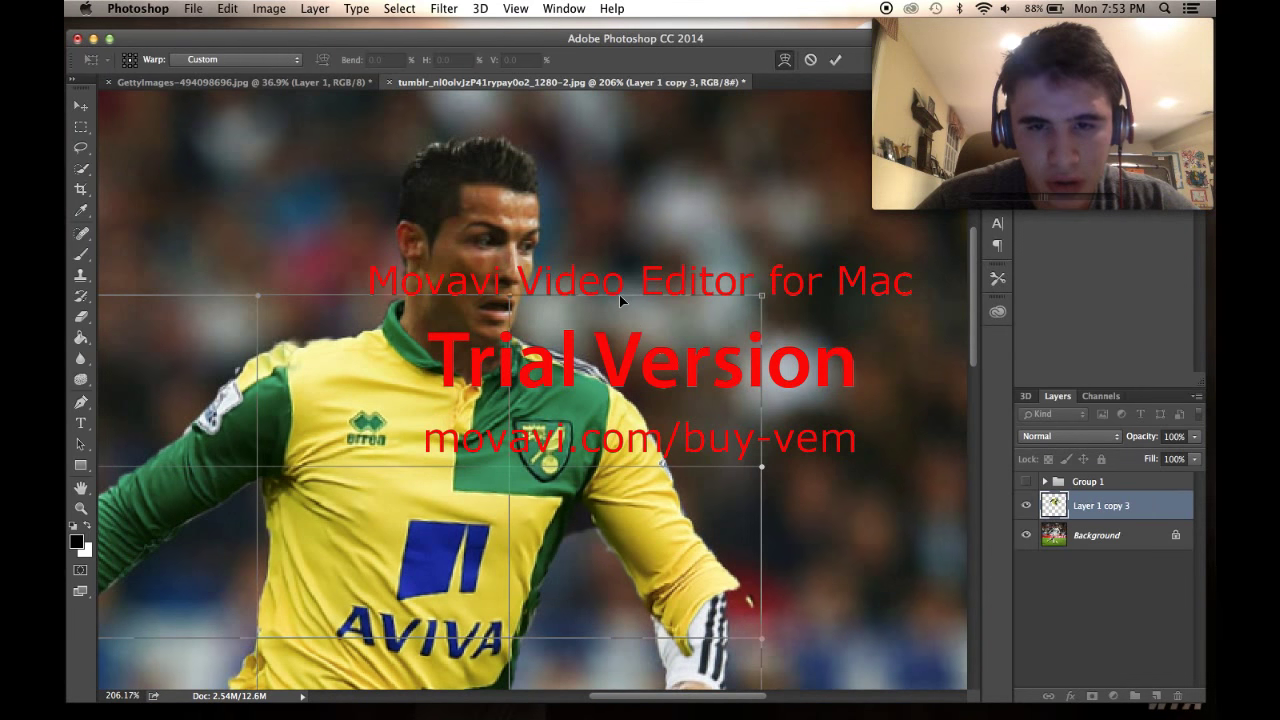
drag(620, 300, 620, 290)
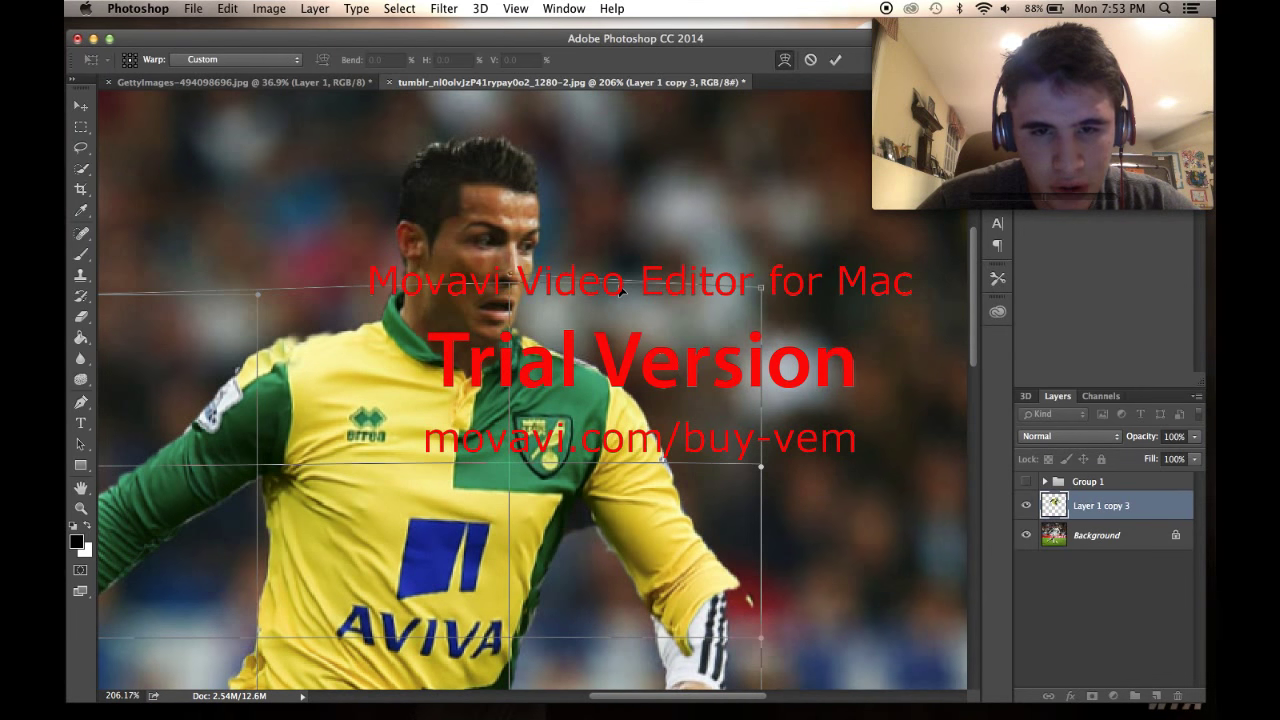
scroll(662, 370, down, 3)
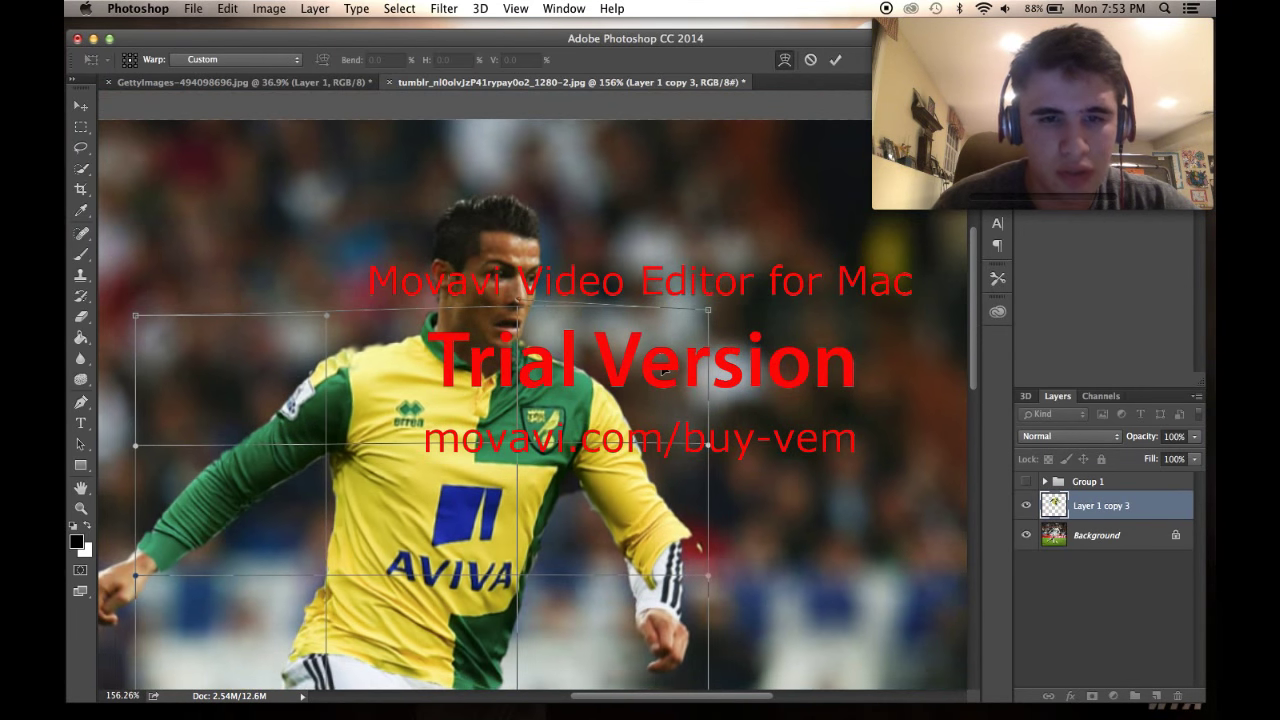
key(Return)
key(s)
Step: Erase the yellow cuff overhanging the white forearm sleeve and the stray fragment beside it using a 25 px Eraser
scroll(661, 359, down, 5)
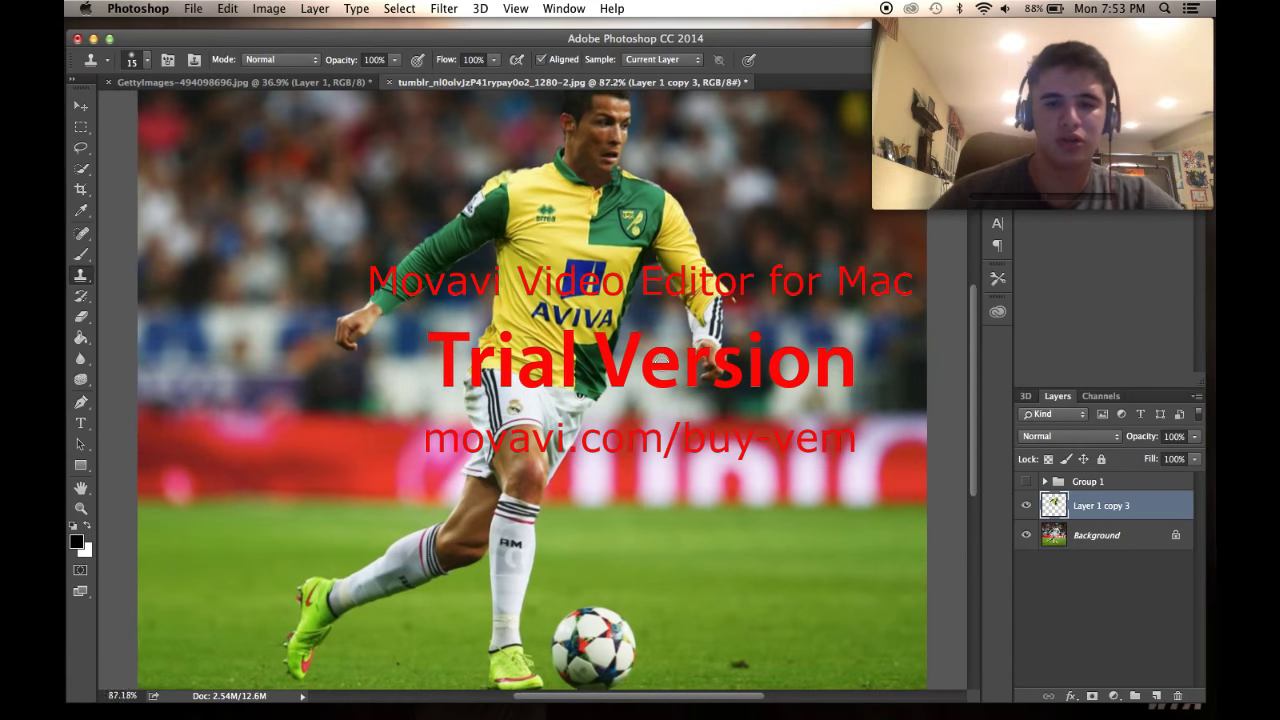
scroll(661, 361, up, 2)
scroll(661, 360, down, 4)
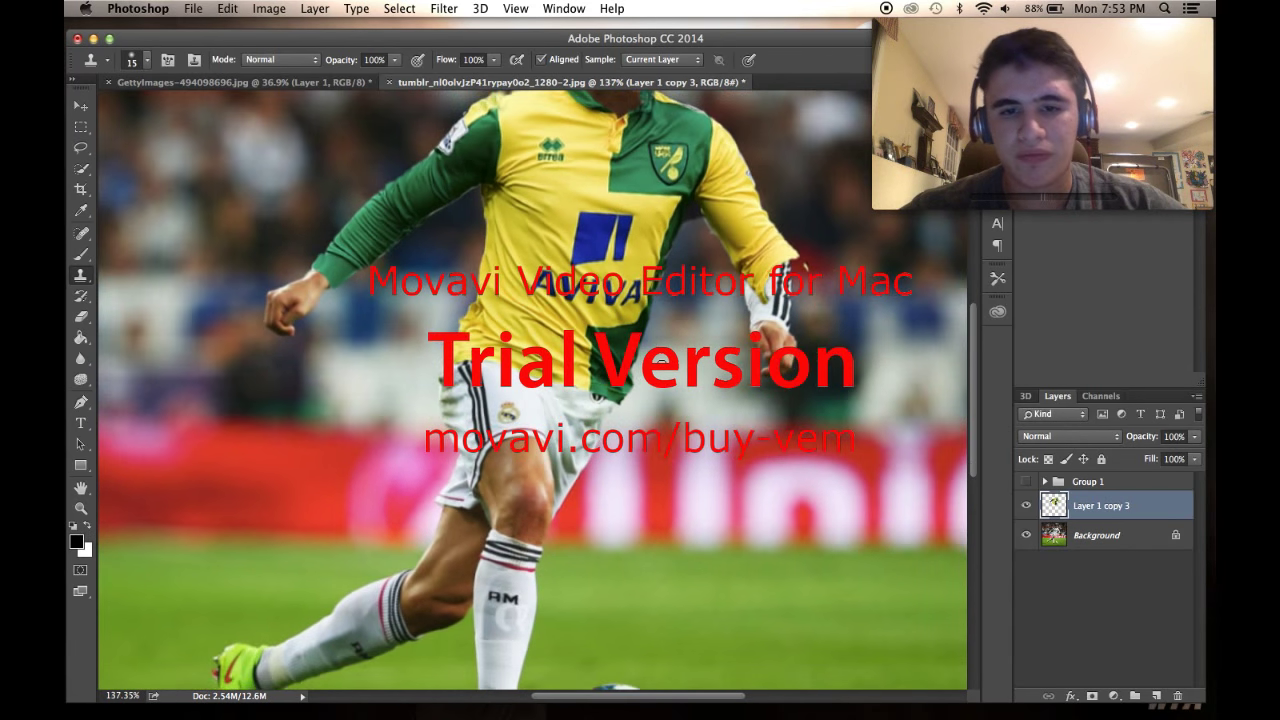
scroll(661, 365, up, 2)
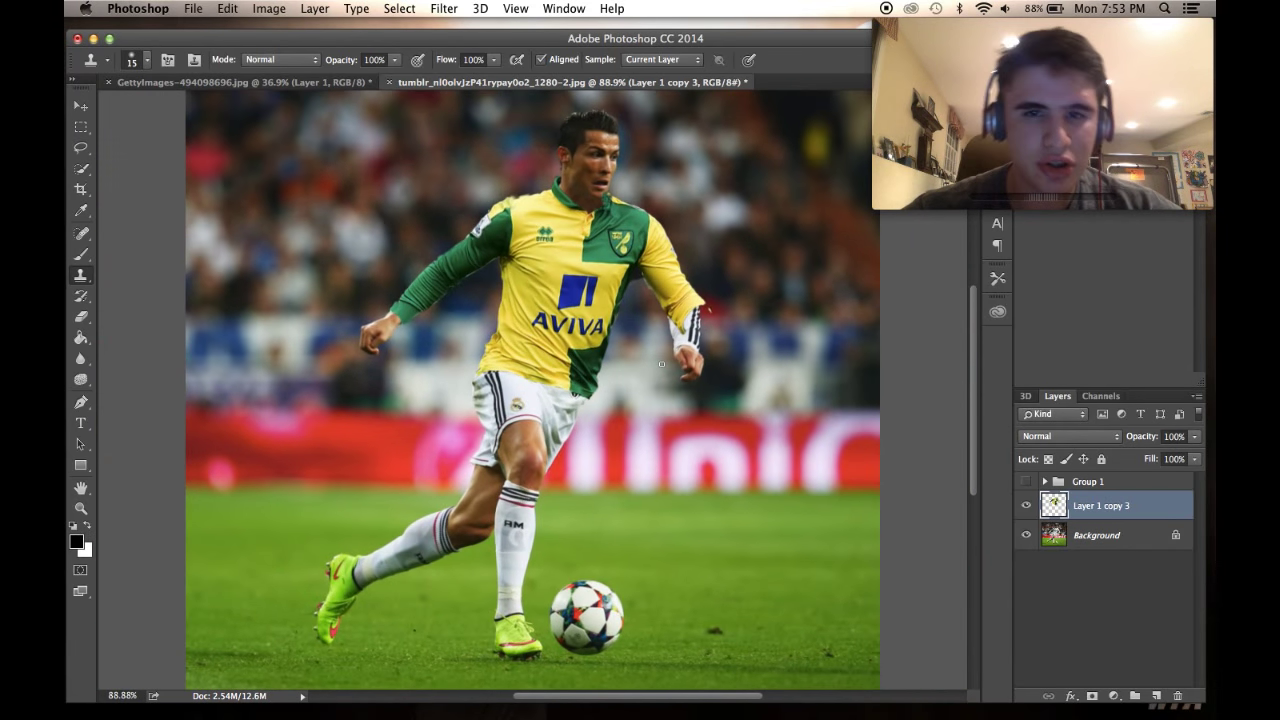
scroll(661, 364, up, 5)
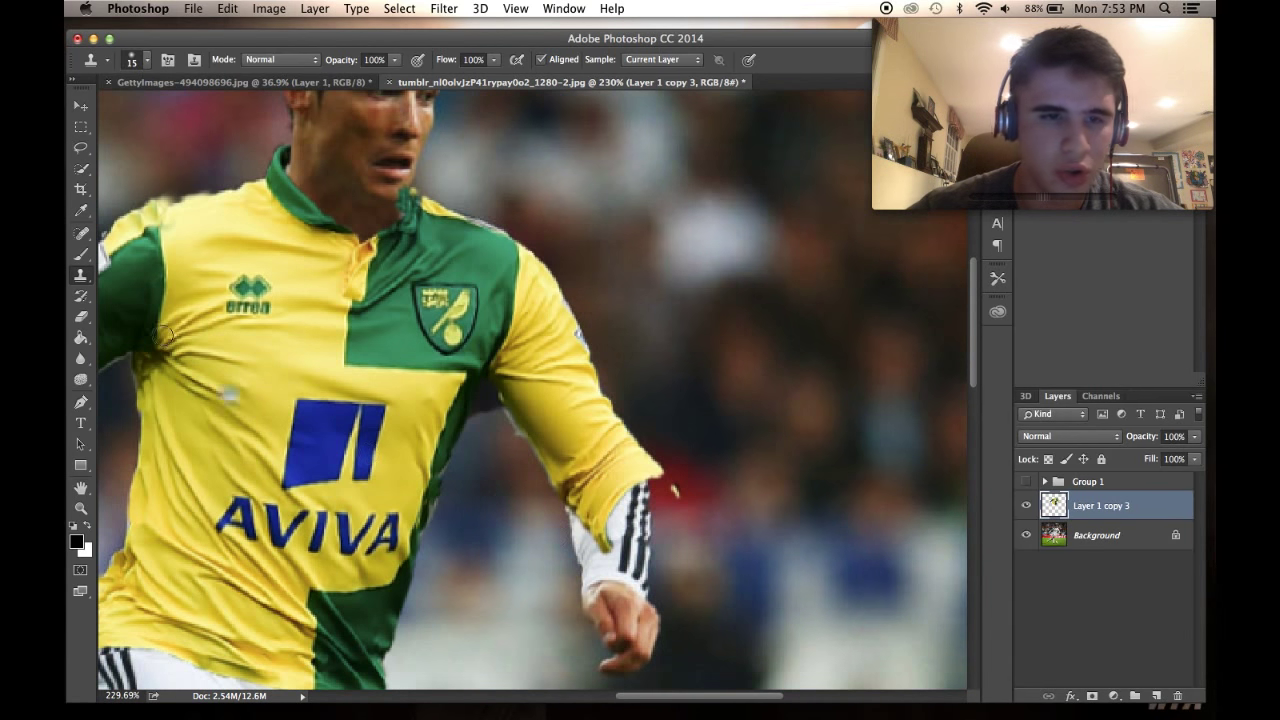
click(86, 316)
mouse_move(612, 518)
mouse_down()
mouse_move(603, 567)
mouse_move(649, 522)
mouse_move(592, 526)
mouse_move(619, 495)
mouse_move(592, 512)
mouse_move(666, 452)
mouse_up()
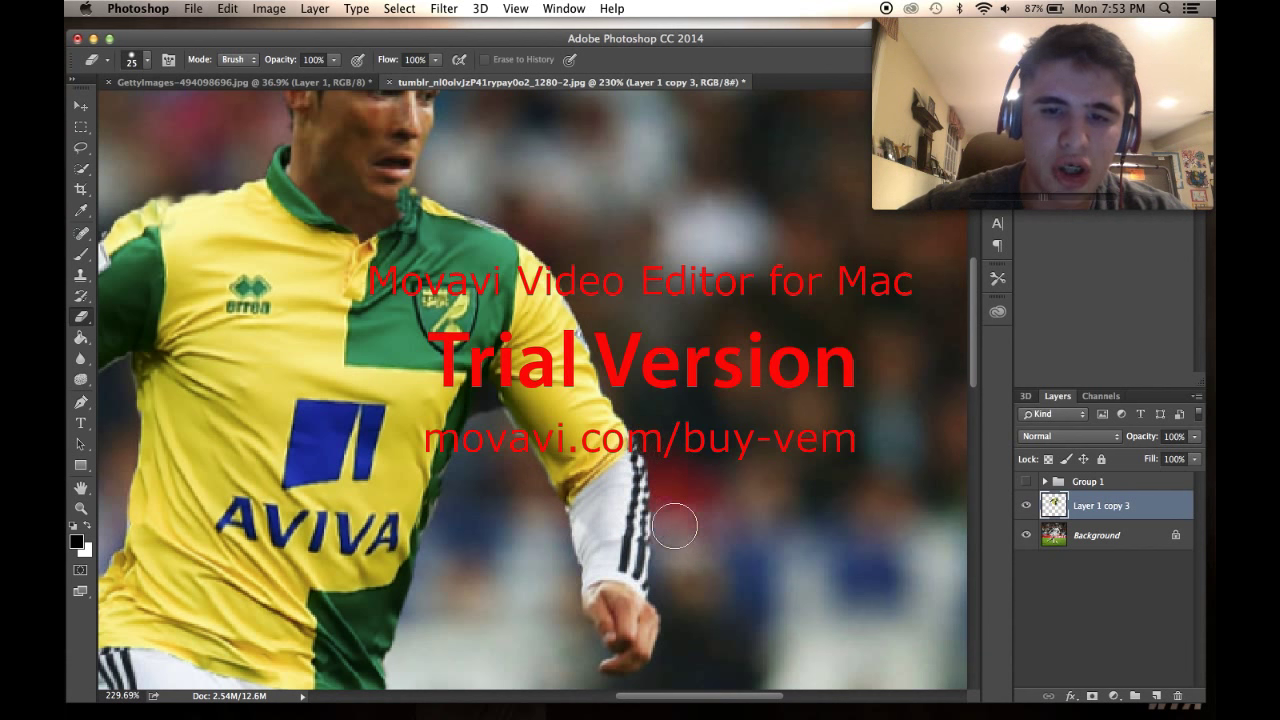
scroll(675, 525, down, 5)
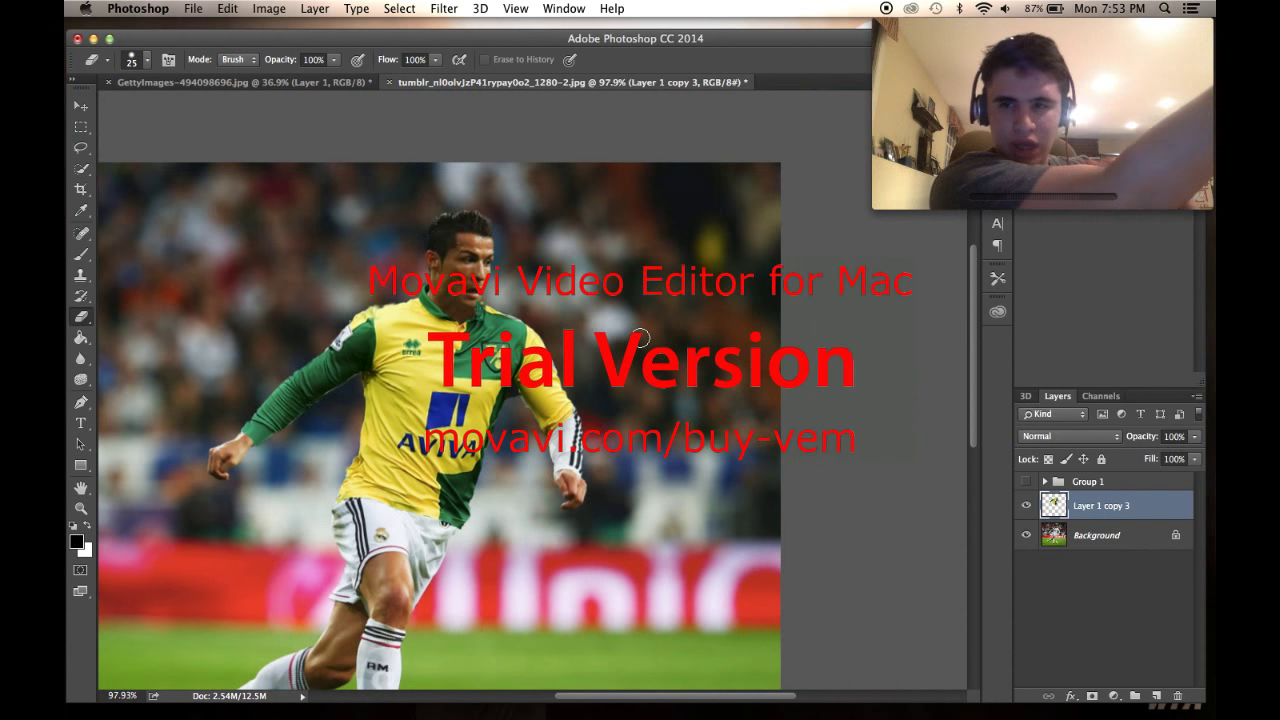
scroll(645, 440, up, 2)
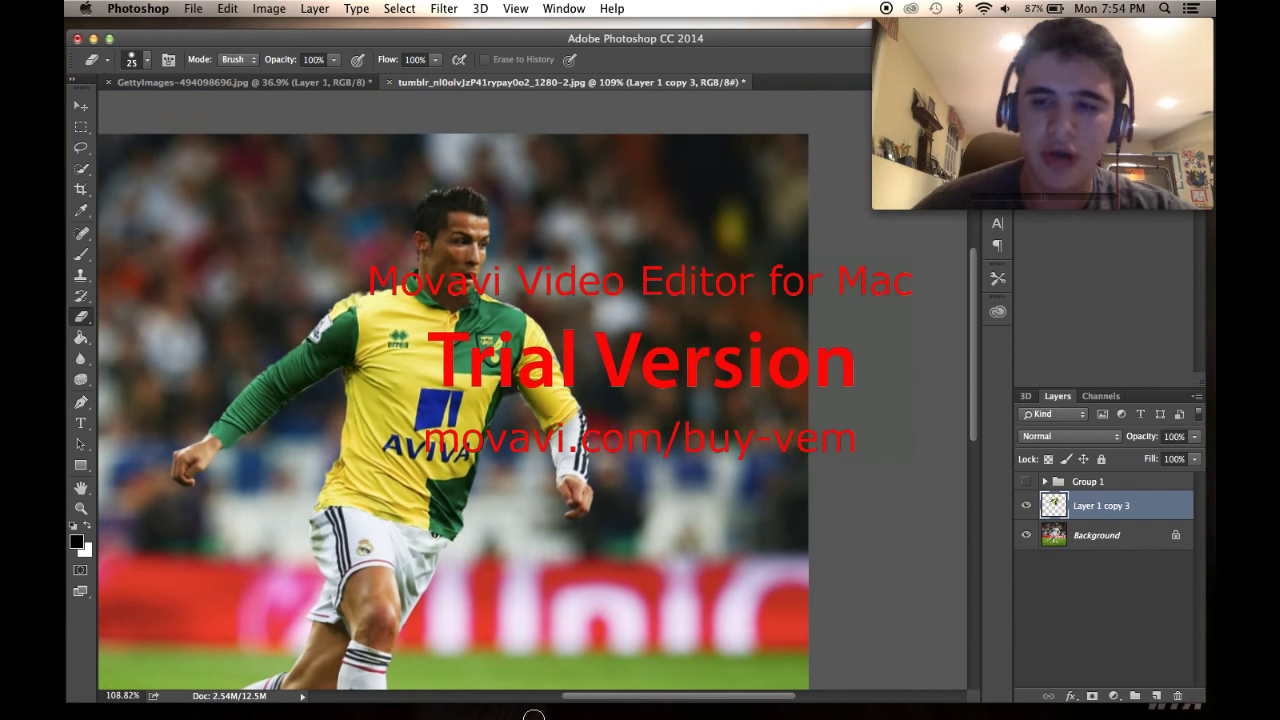
click(322, 83)
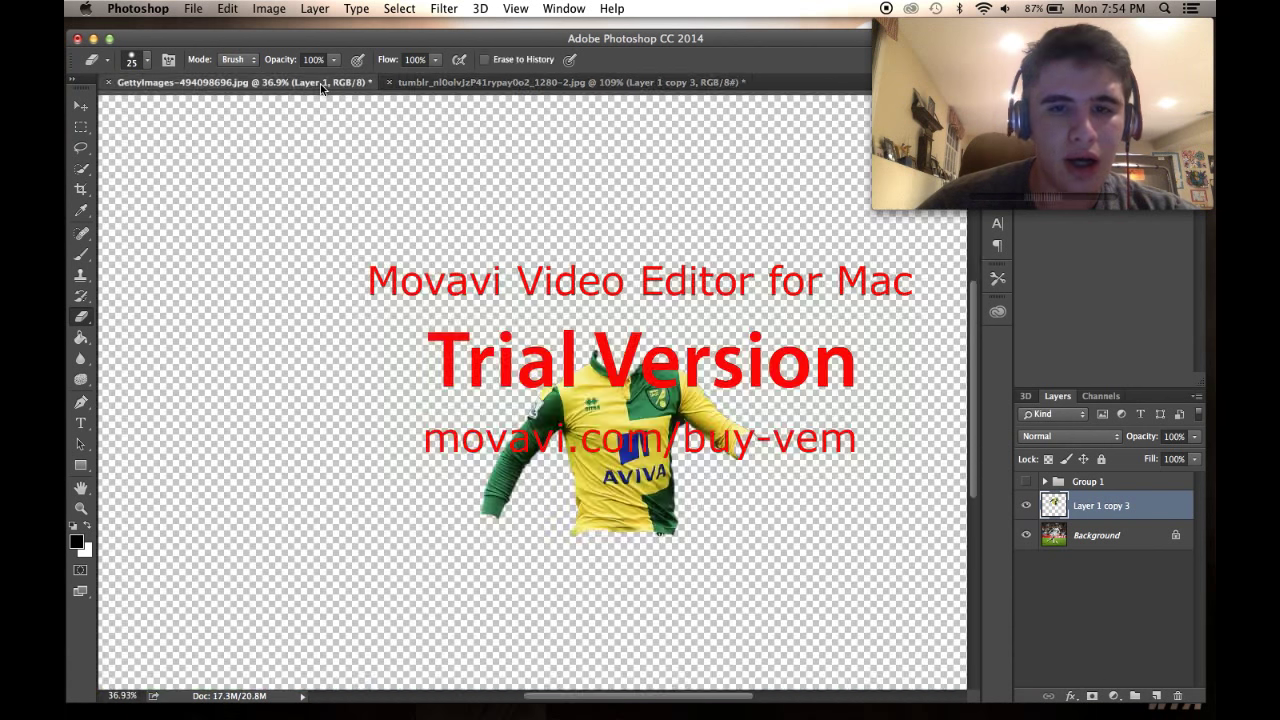
click(520, 82)
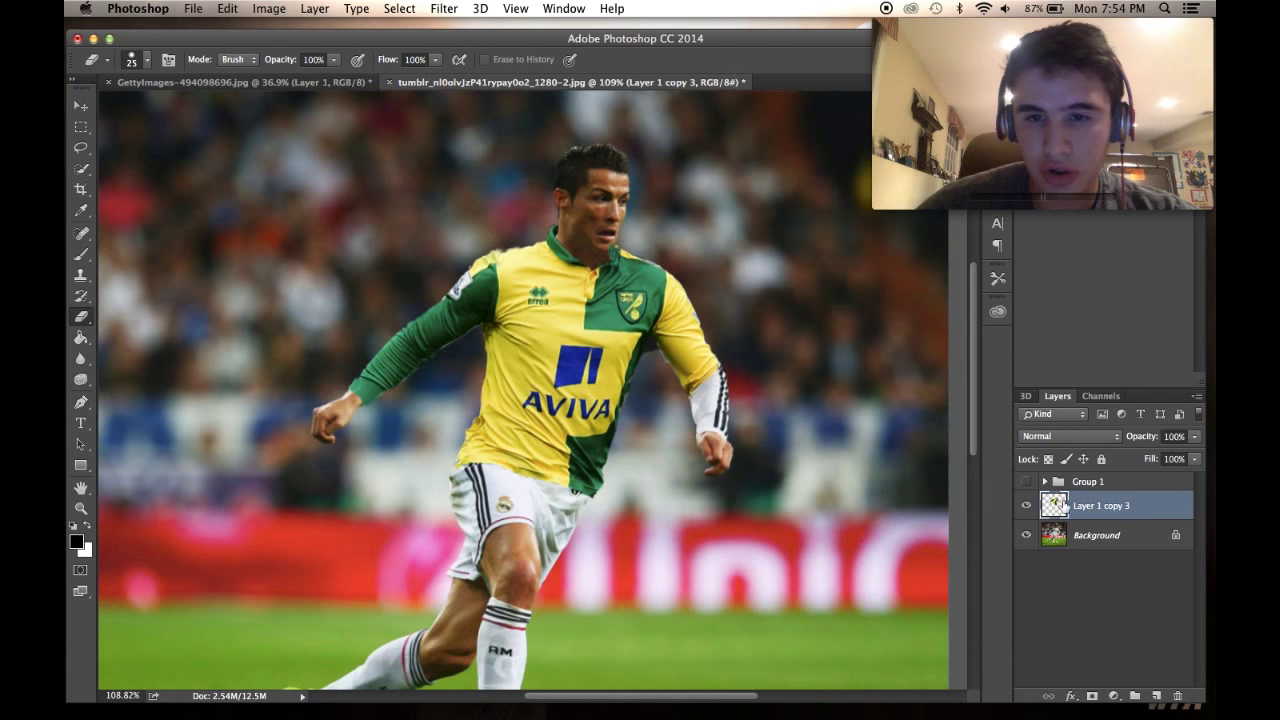
Step: Take Layer 1 copy 2 out of Group 1, place it above Layer 1 copy 3, and leave the group hidden and collapsed
click(1026, 482)
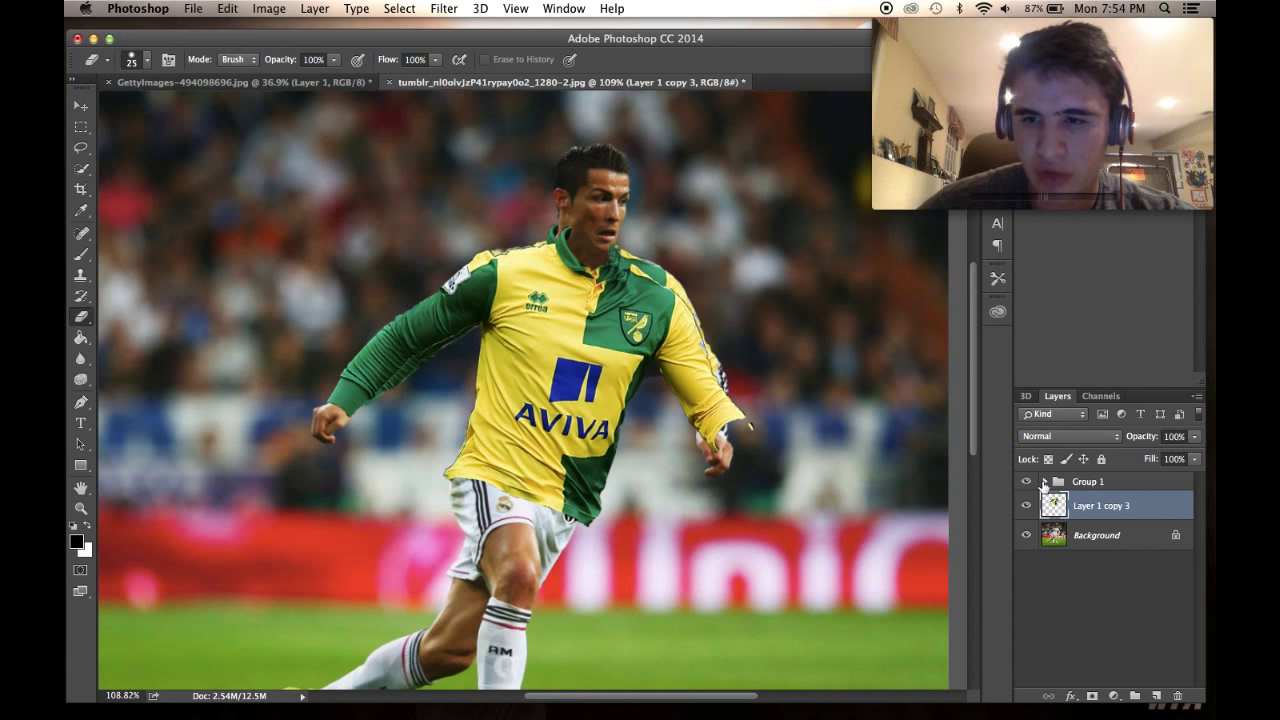
click(1043, 482)
drag(1063, 503, 1063, 572)
click(1027, 482)
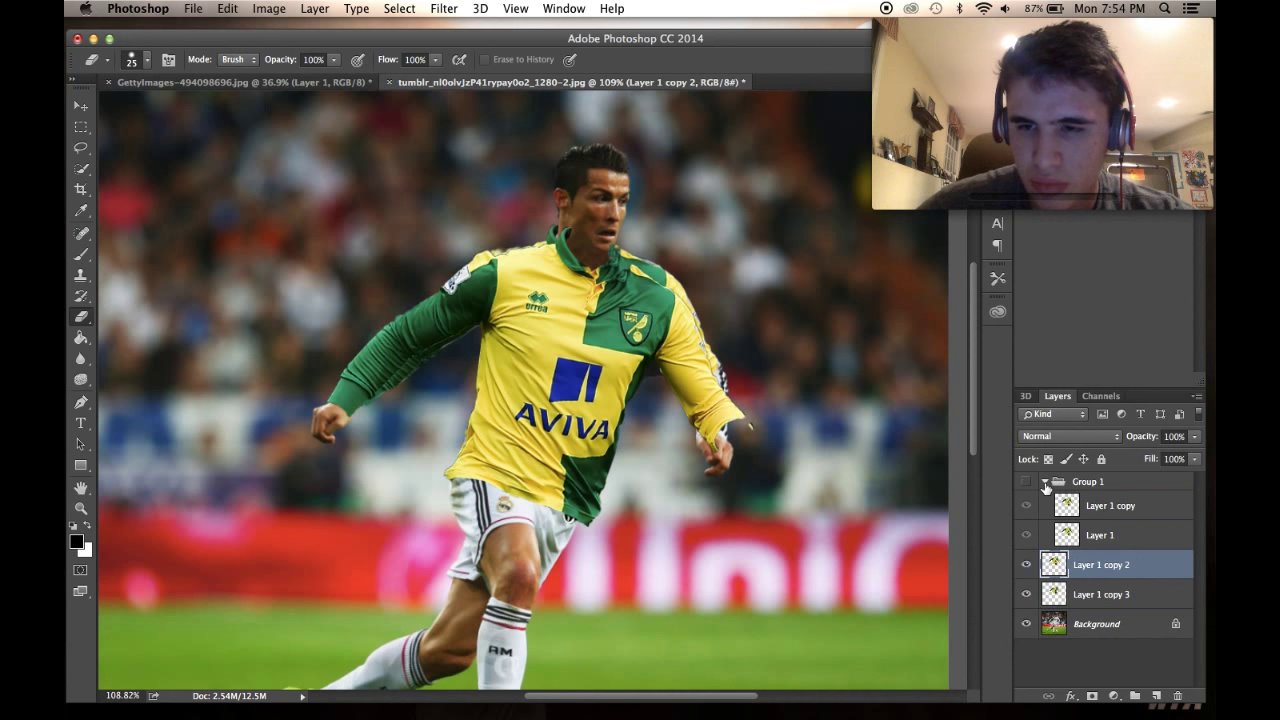
click(1044, 482)
Step: On Layer 1 copy 2, erase the overhanging cuff, the hem and much of the torso, enlarging the Eraser to 100 px
scroll(662, 363, up, 2)
scroll(662, 363, up, 1)
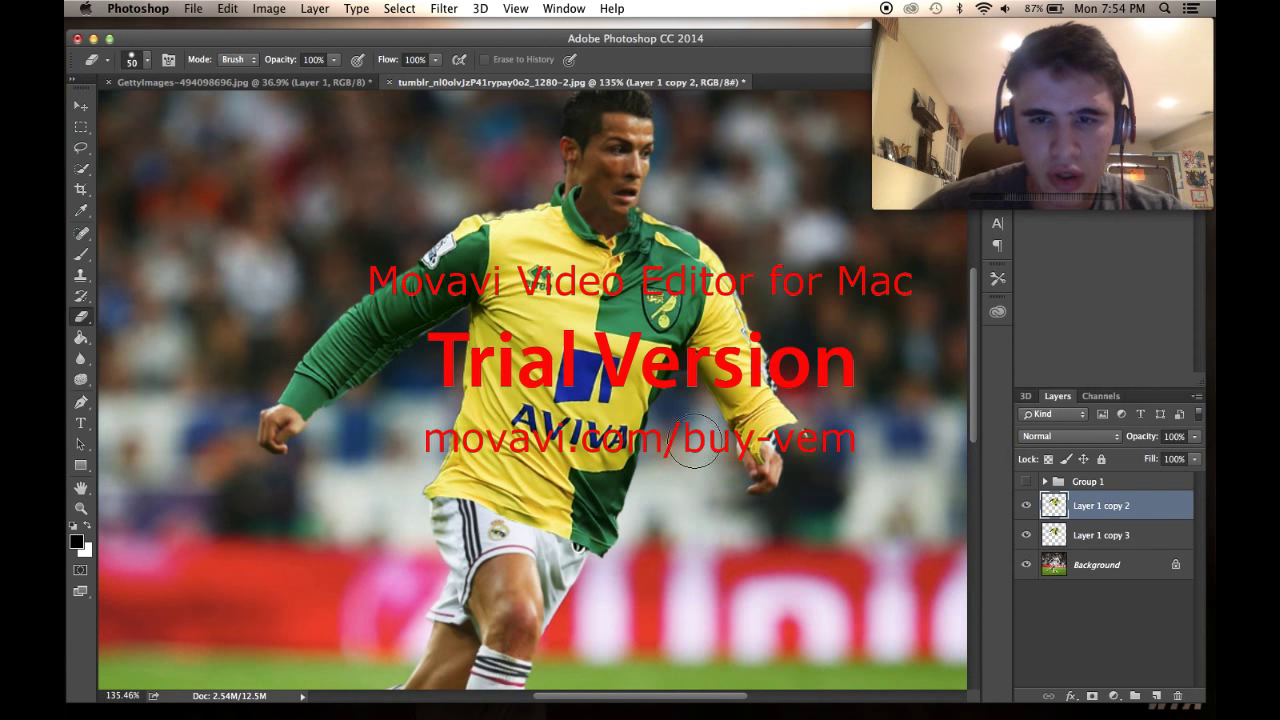
mouse_move(779, 449)
mouse_down()
mouse_move(735, 465)
mouse_move(805, 427)
mouse_move(764, 456)
mouse_up()
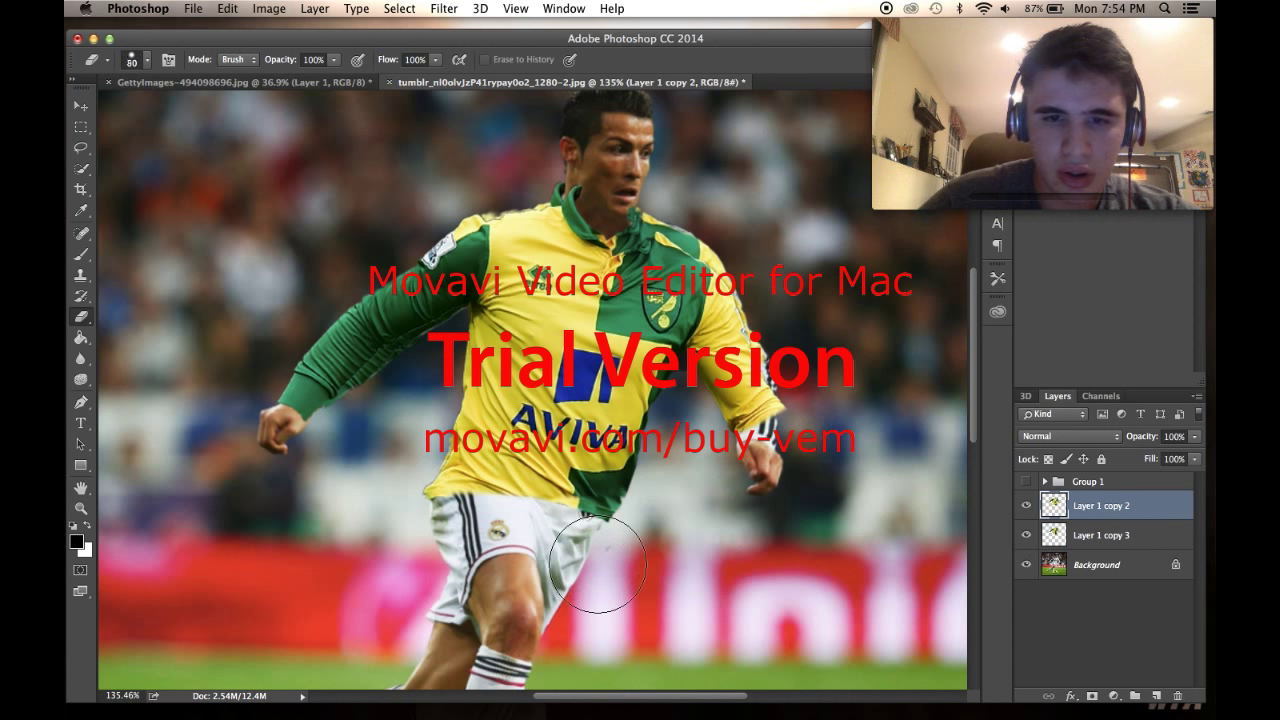
key(bracketright)
key(bracketright)
key(bracketright)
key(bracketright)
key(bracketright)
mouse_move(598, 557)
mouse_down()
mouse_move(407, 526)
mouse_move(416, 445)
mouse_move(294, 441)
mouse_move(375, 266)
mouse_move(253, 472)
mouse_move(489, 373)
mouse_move(538, 253)
mouse_up()
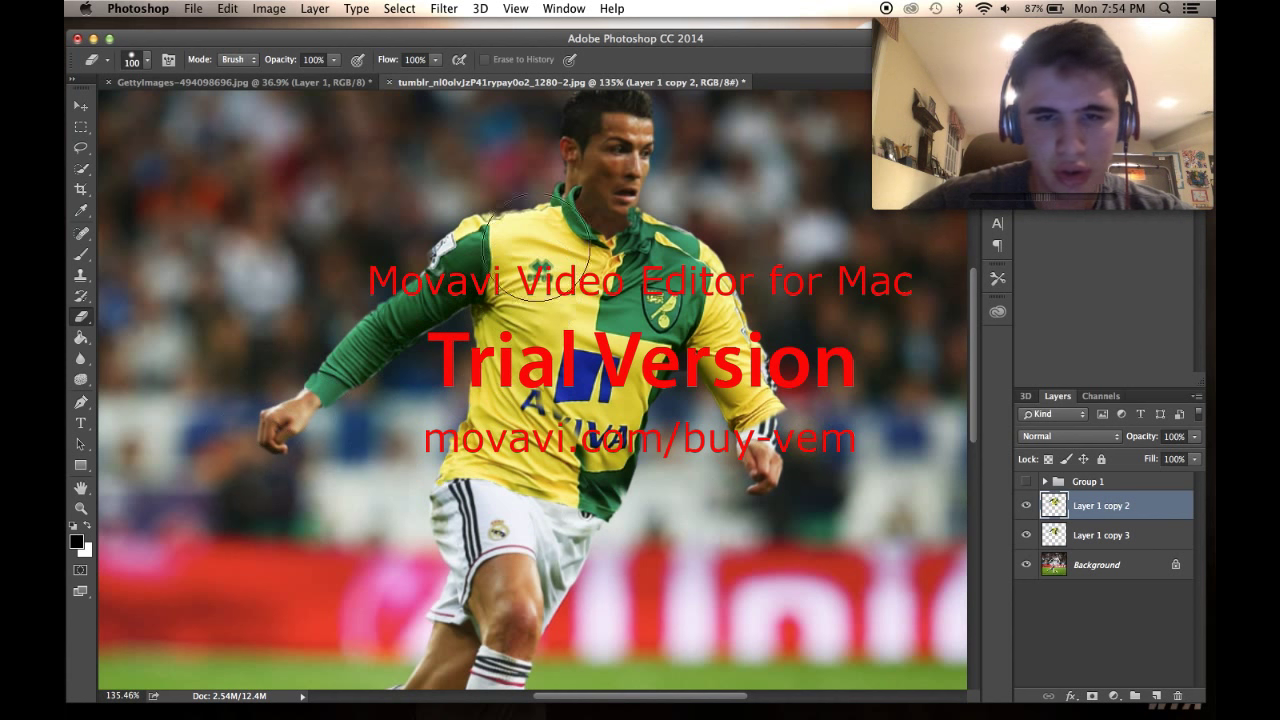
Step: With Layer 1 copy 3 temporarily hidden, erase the remaining torso and collar from Layer 1 copy 2, keeping the yellow sleeve piece
click(1022, 537)
mouse_move(606, 365)
mouse_down()
mouse_move(473, 305)
mouse_move(472, 266)
mouse_up()
click(668, 240)
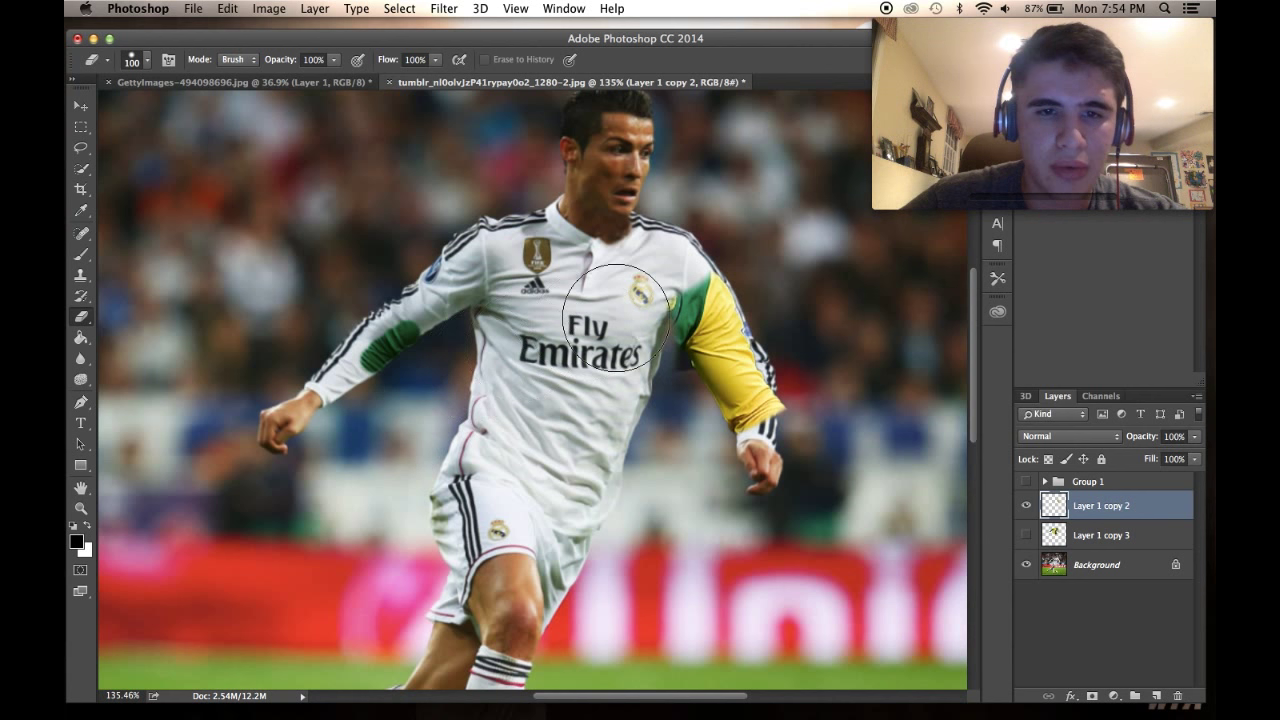
scroll(615, 315, up, 2)
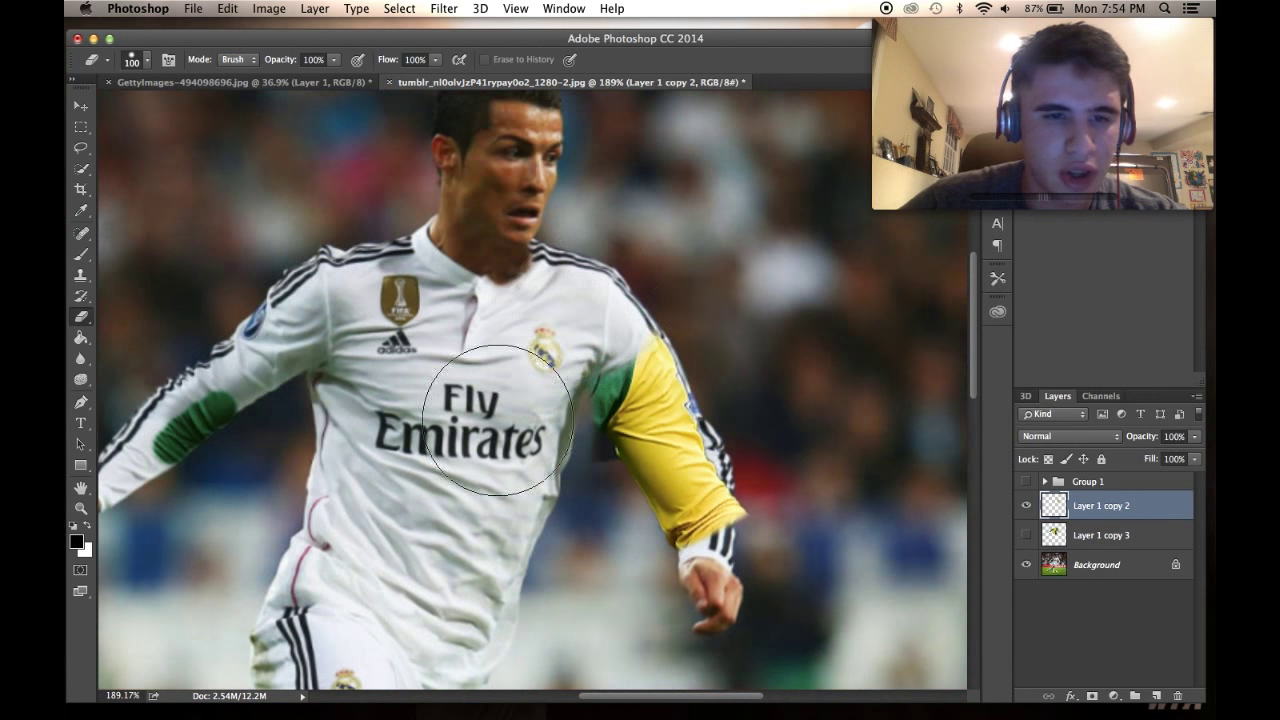
scroll(530, 450, down, 3)
scroll(525, 423, up, 2)
scroll(524, 422, down, 1)
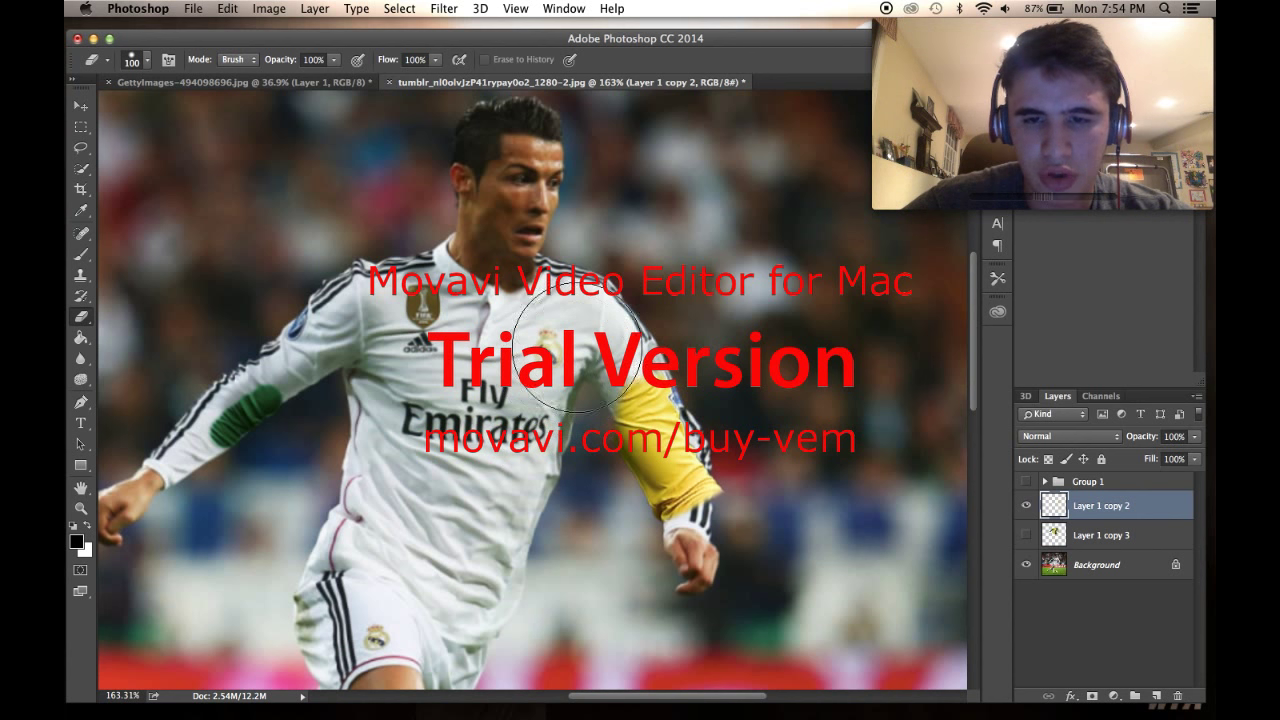
scroll(640, 180, down, 5)
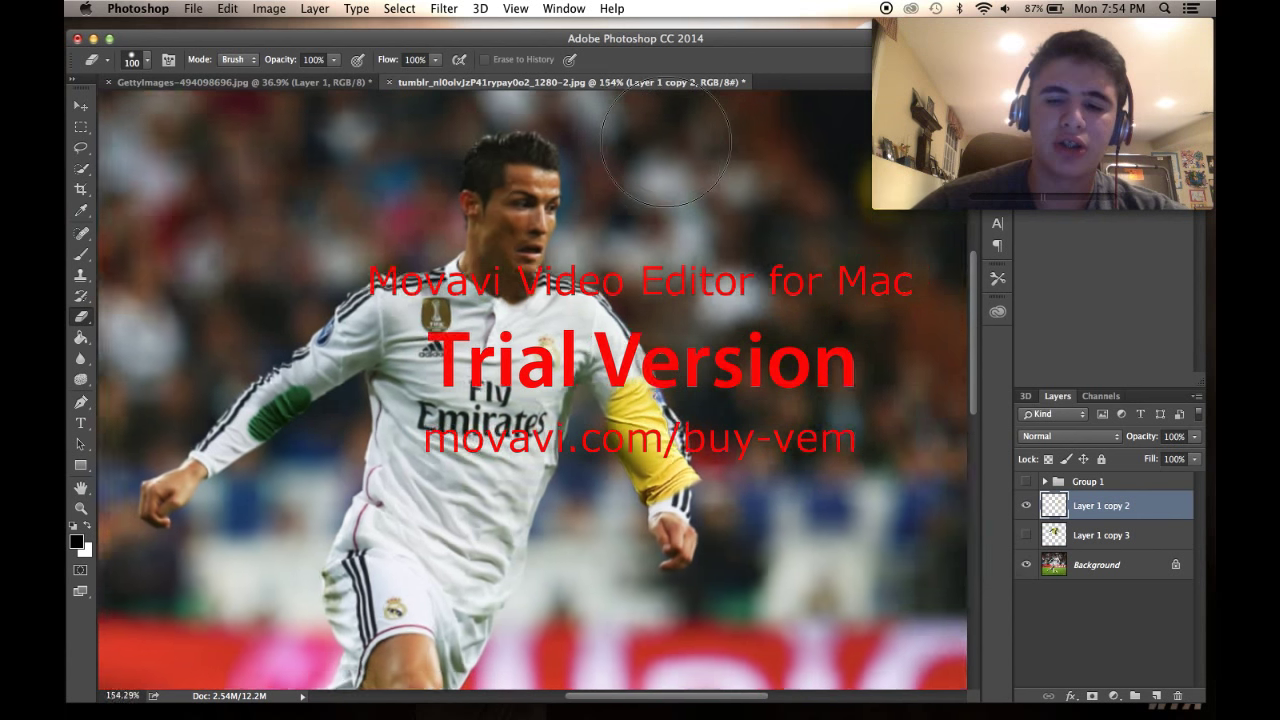
click(1026, 536)
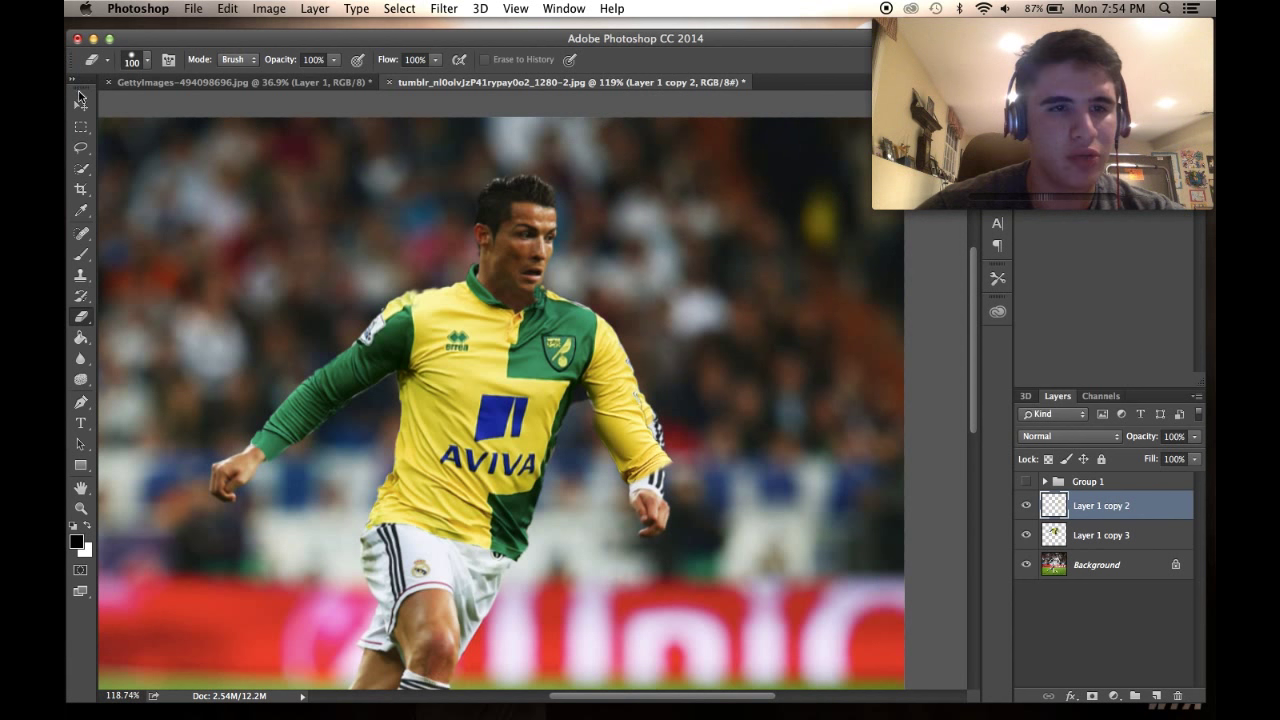
Step: Move the yellow sleeve piece down over the white forearm and rotate it clockwise about 9°
key(v)
mouse_move(357, 188)
mouse_down()
mouse_move(380, 234)
mouse_move(374, 223)
mouse_up()
drag(701, 306, 700, 303)
key(super+t)
drag(652, 354, 703, 331)
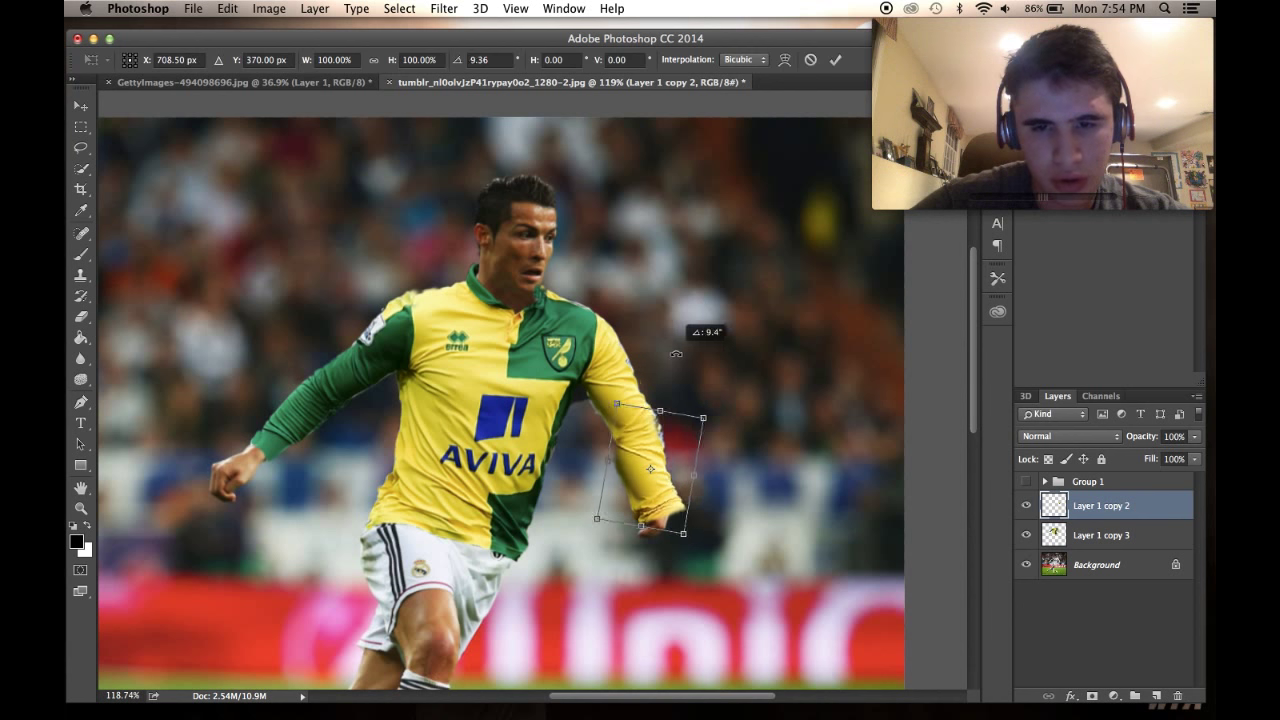
key(Return)
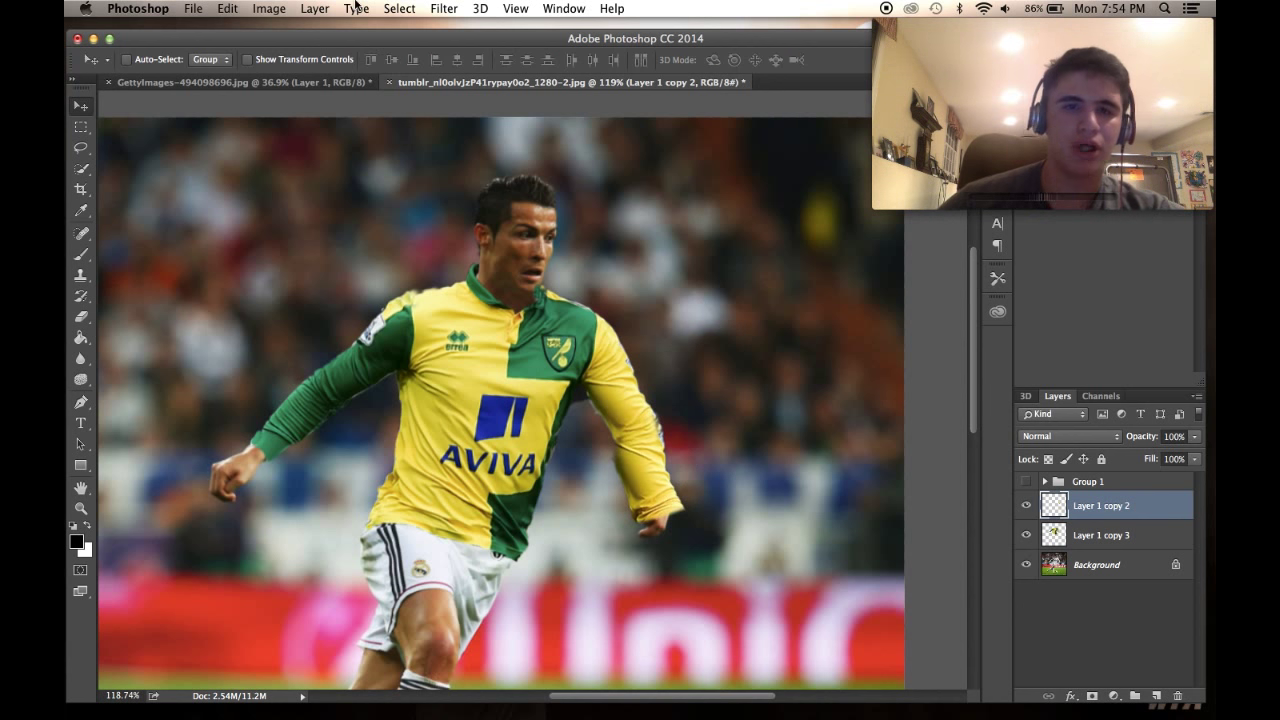
Step: Flip the yellow sleeve piece on Layer 1 copy 2 horizontally
click(270, 8)
mouse_move(228, 8)
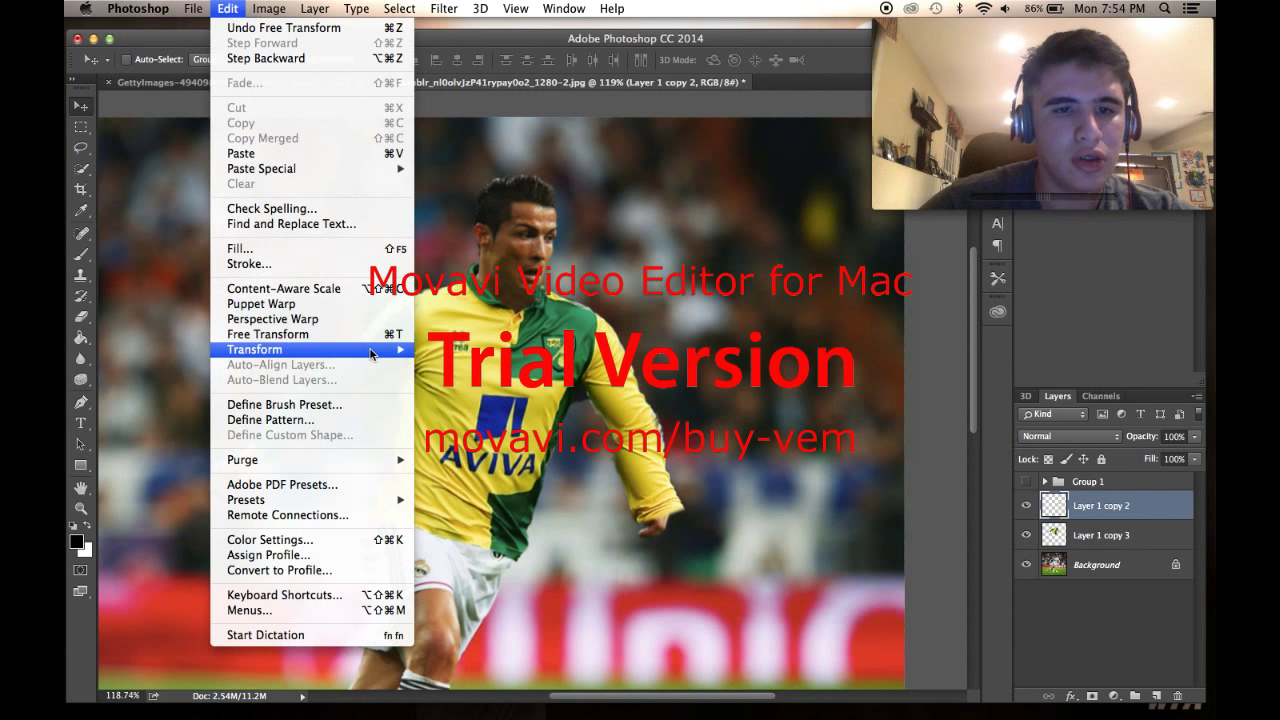
mouse_move(372, 353)
click(486, 530)
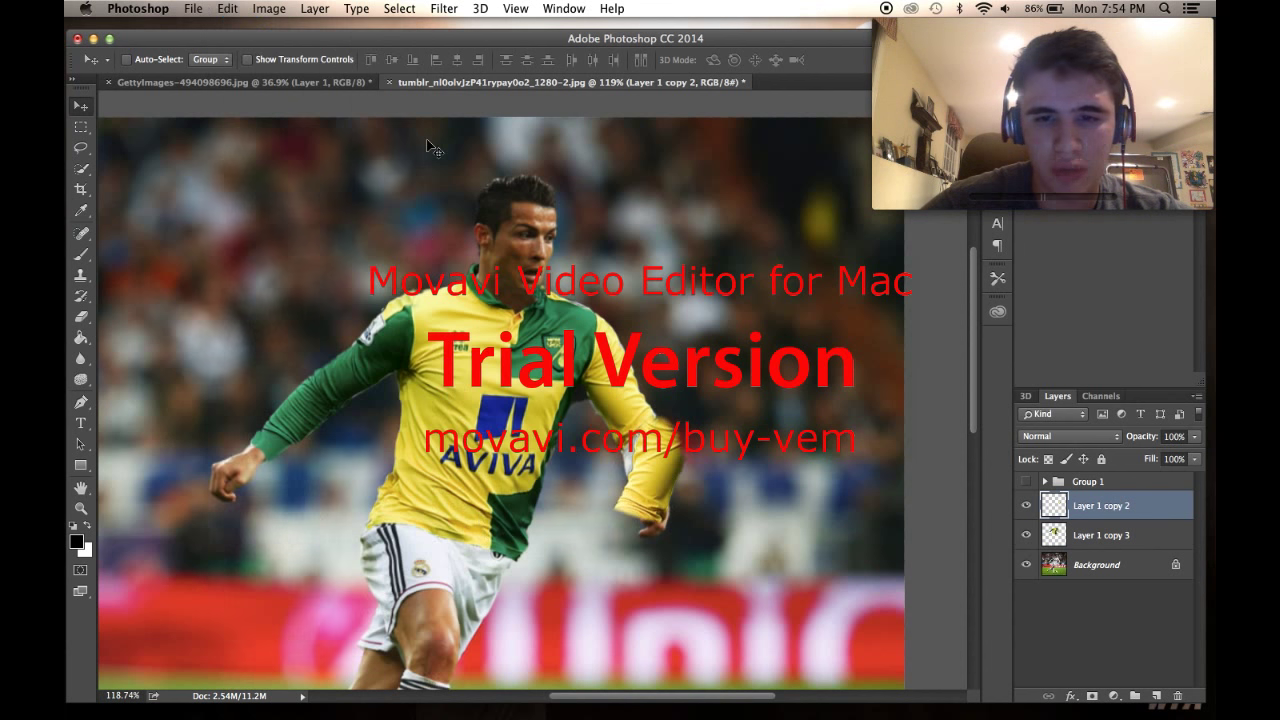
Step: Try flipping the yellow sleeve piece vertically and undo that flip
click(228, 8)
mouse_move(380, 349)
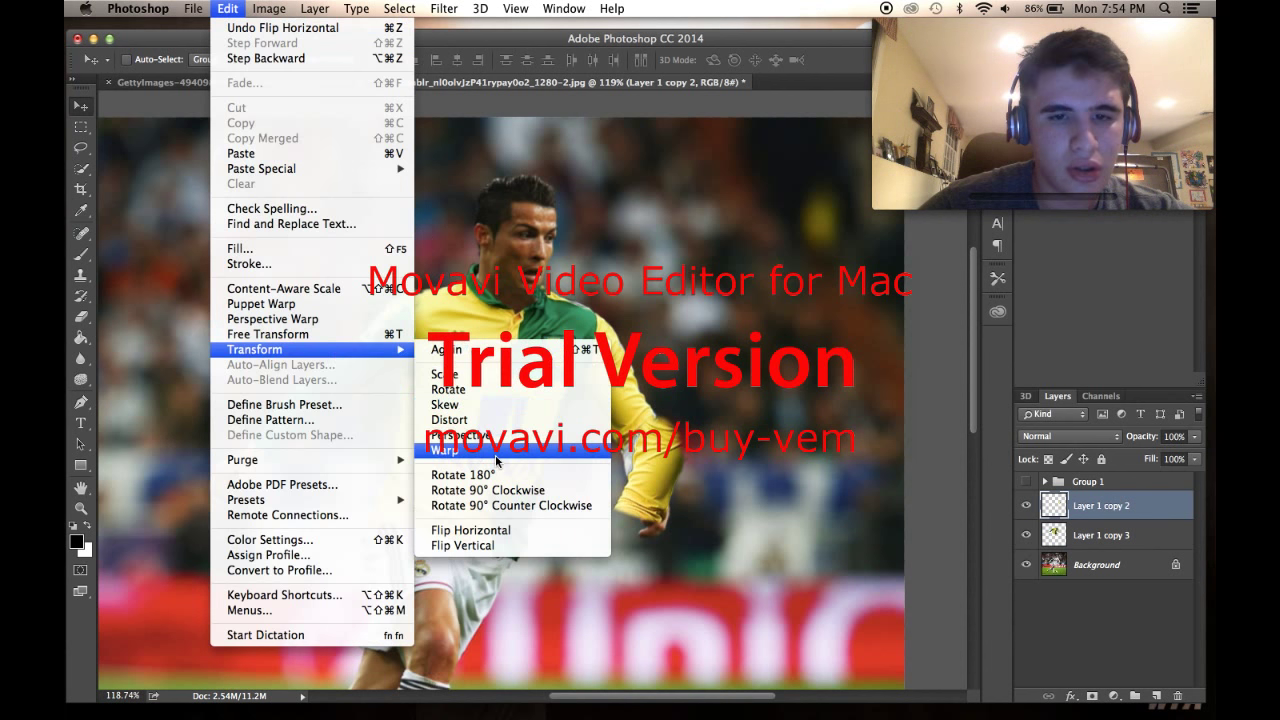
click(490, 545)
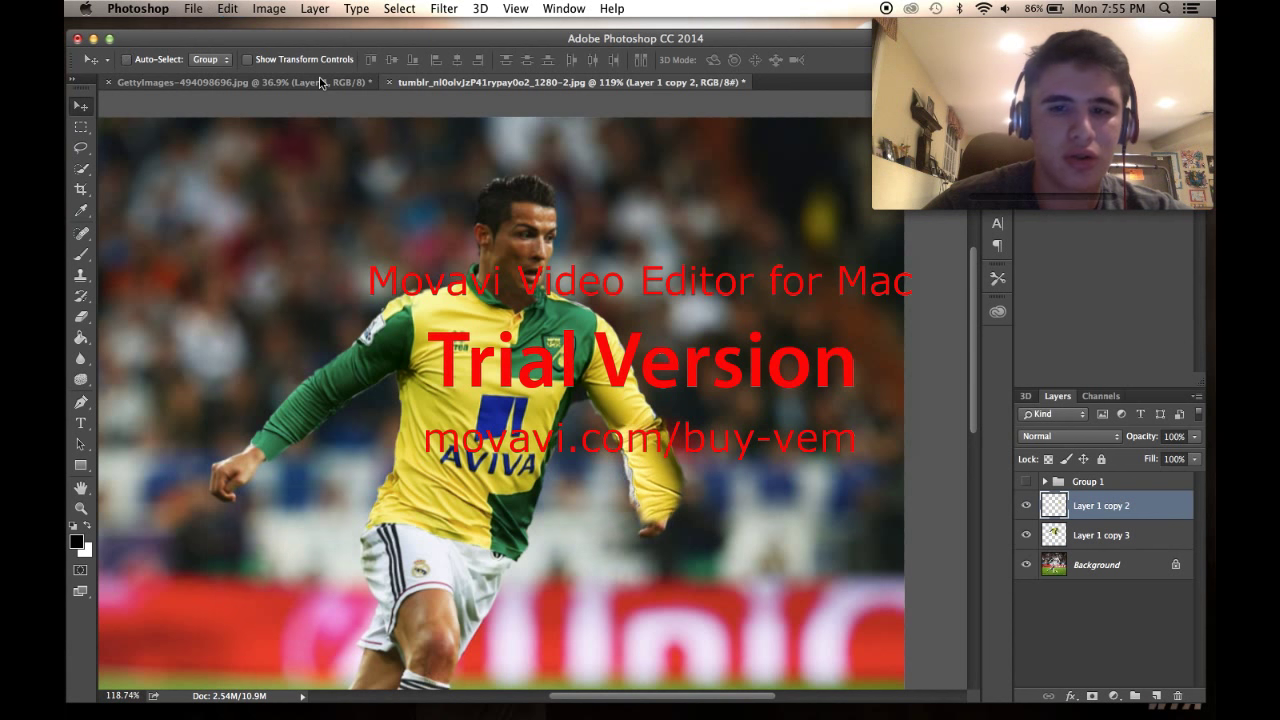
key(super+z)
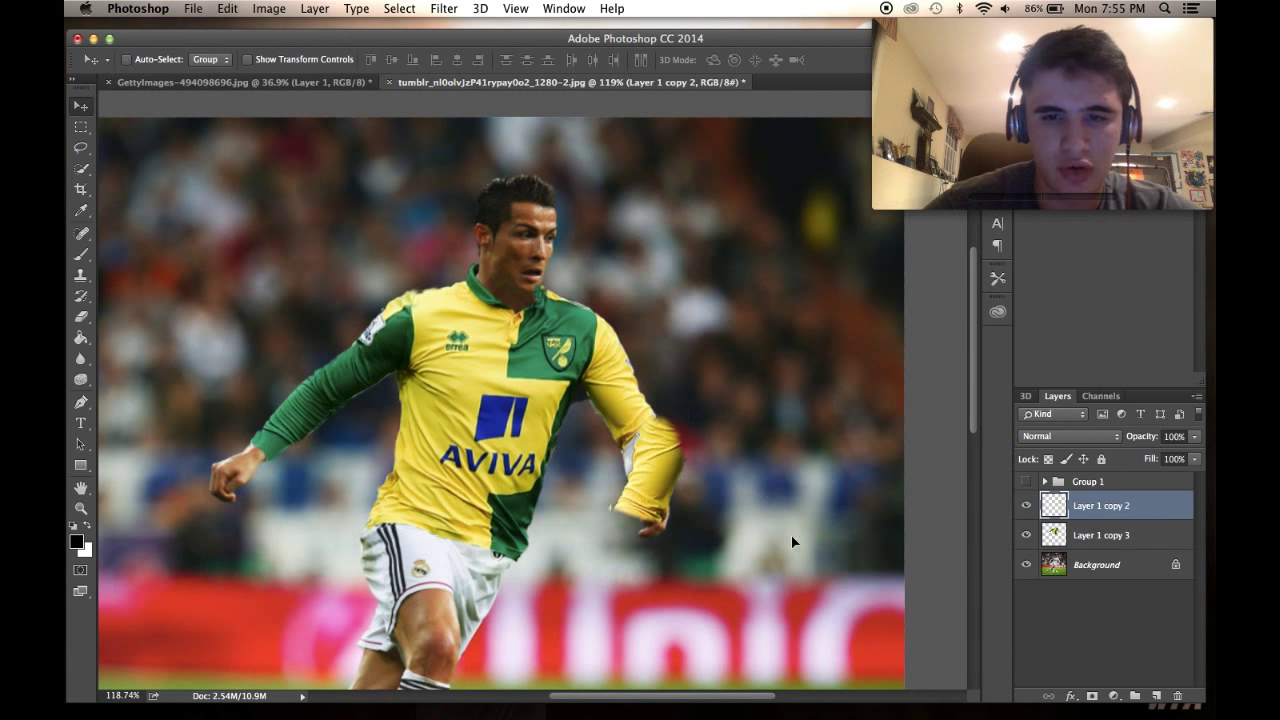
Step: Scale the flipped sleeve piece to about 76%, and rotate and position it along the forearm to cover the white sleeve
key(shift+Left)
key(ctrl+t)
drag(730, 489, 722, 430)
drag(697, 492, 648, 464)
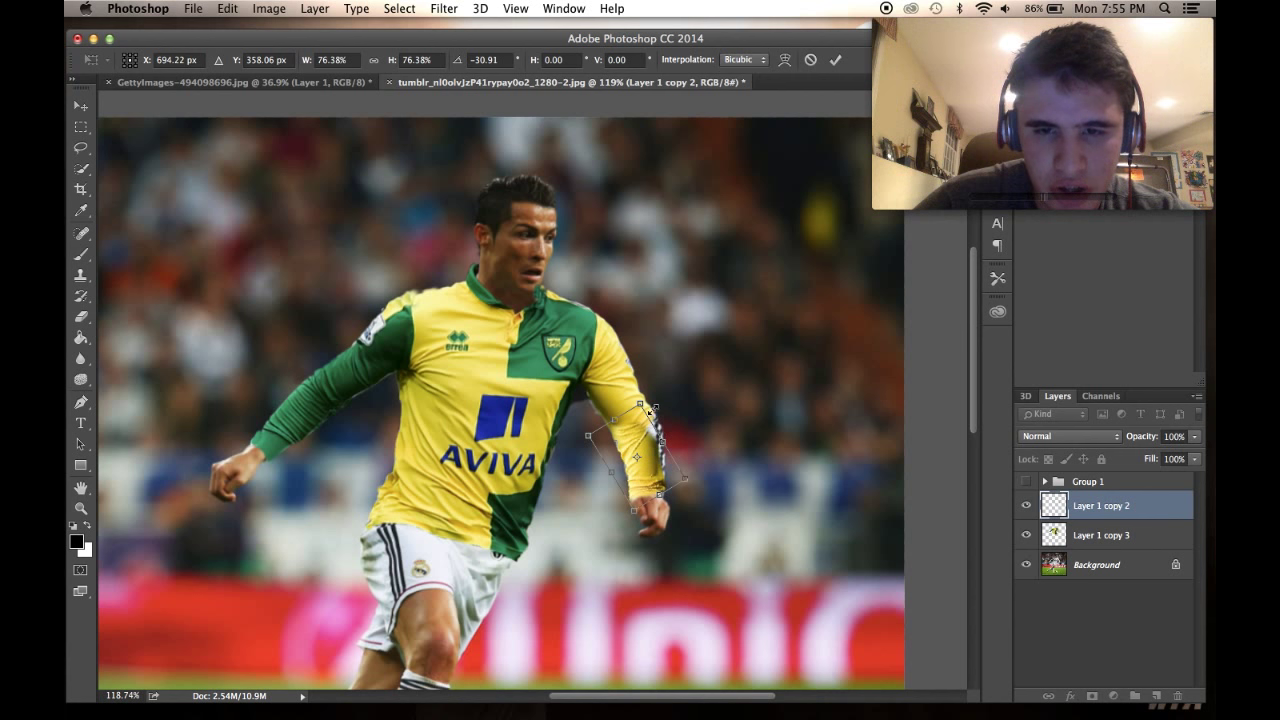
drag(644, 404, 646, 426)
key(Return)
key(super+plus)
drag(736, 440, 739, 430)
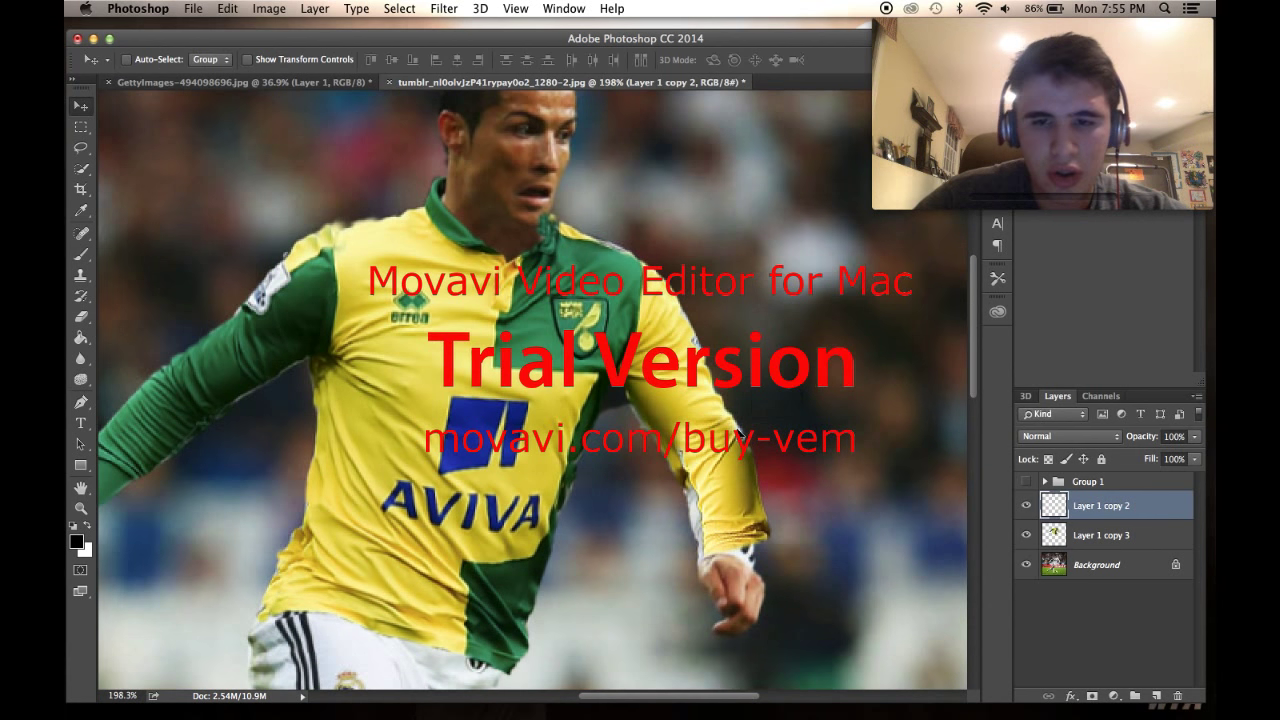
Step: Clone yellow fabric over the white strip along the inner edge of the forearm using a 15 px Clone Stamp on Layer 1 copy 2
click(80, 318)
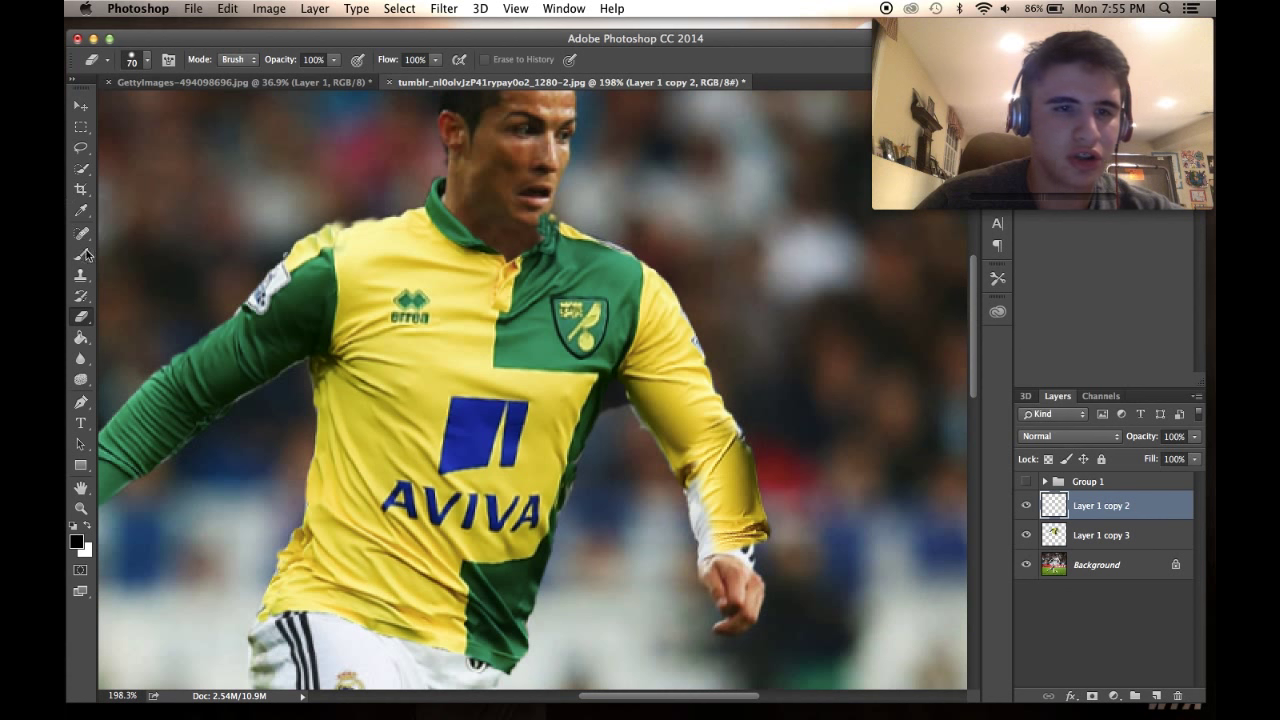
key(g)
click(80, 280)
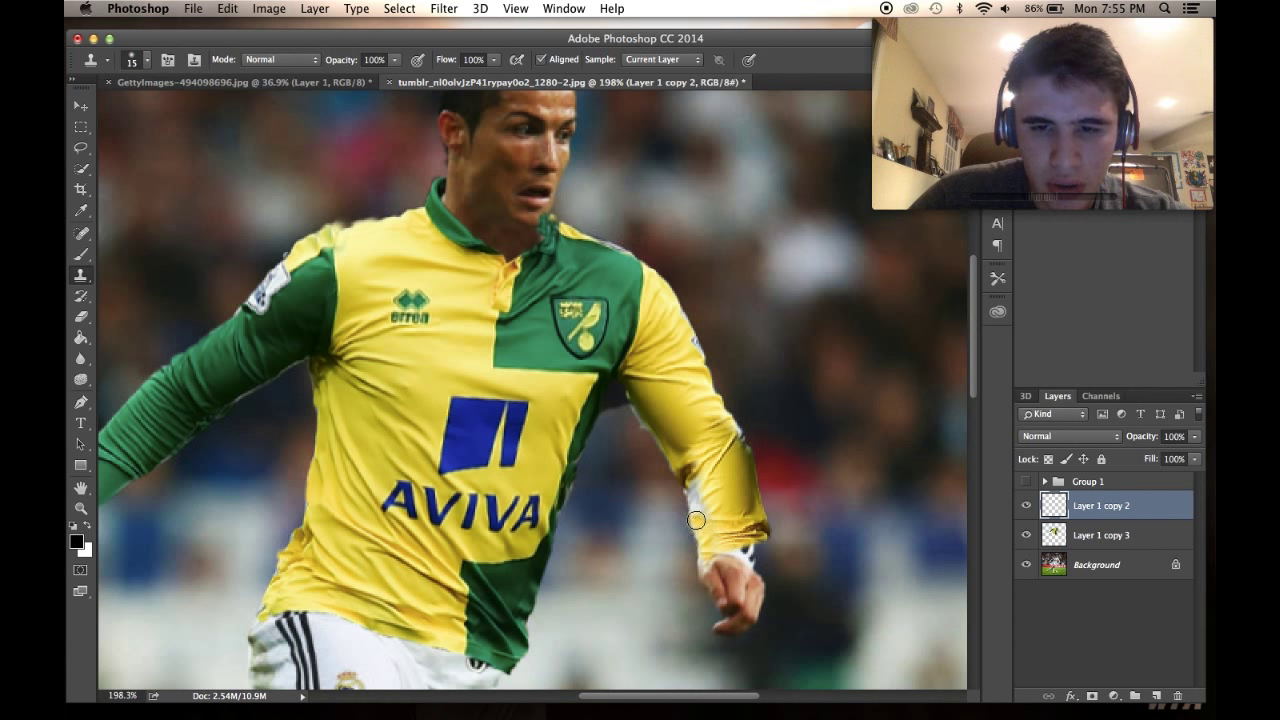
drag(696, 521, 696, 507)
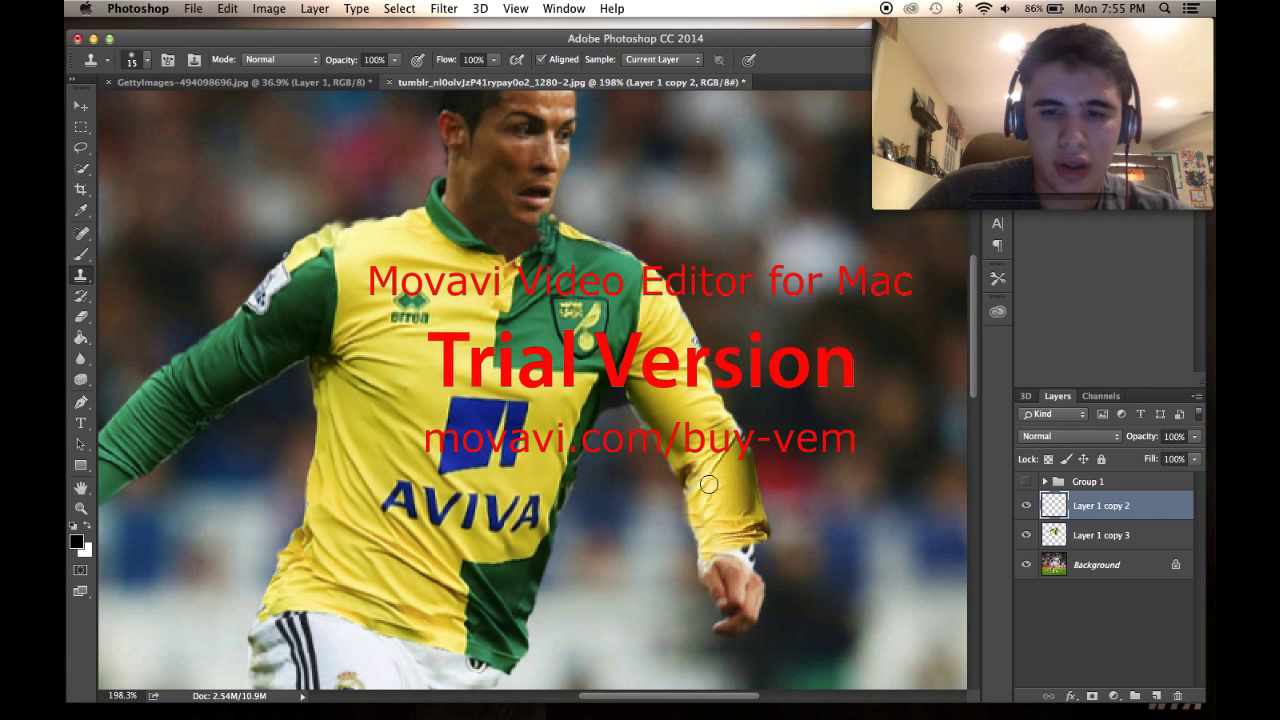
scroll(826, 574, down, 10)
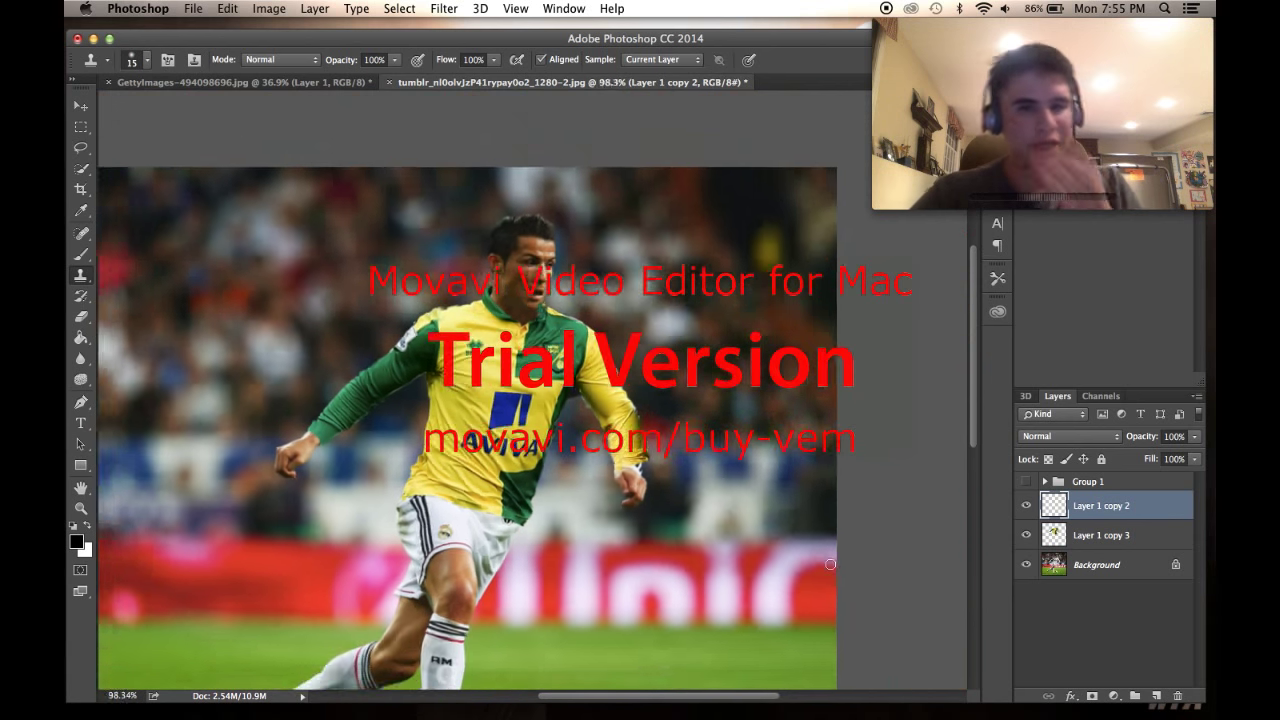
scroll(830, 564, up, 6)
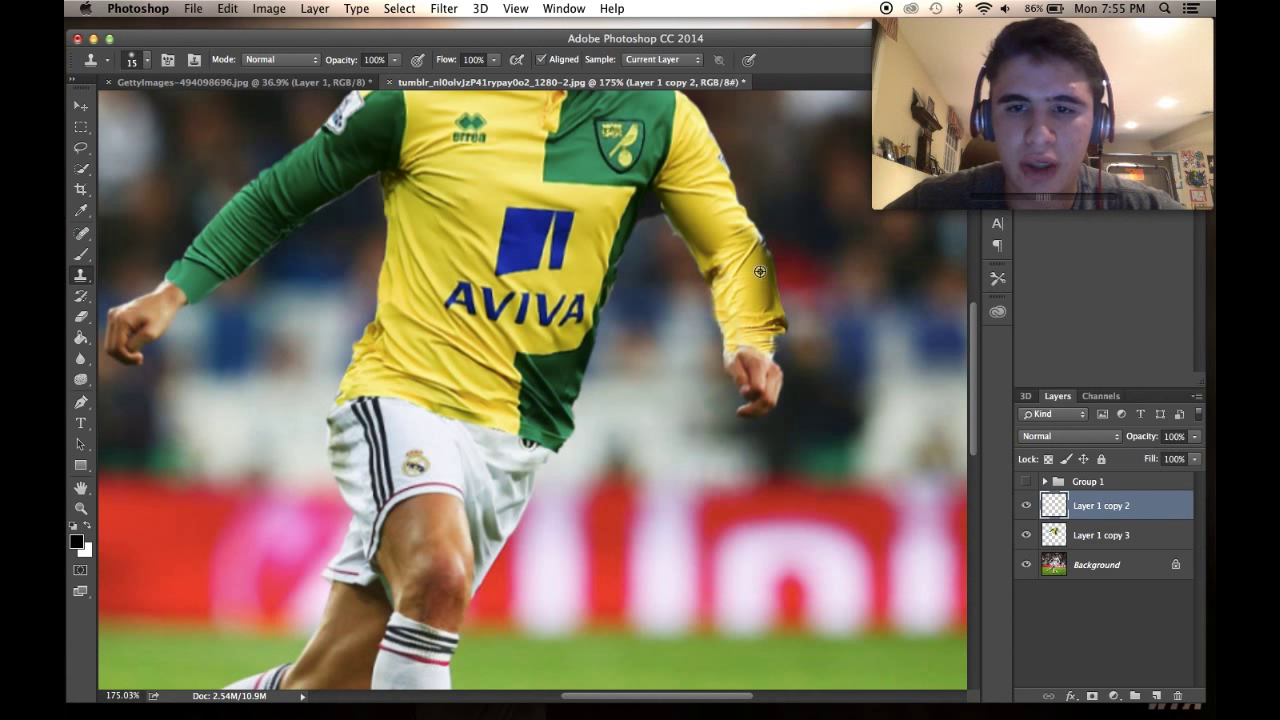
scroll(835, 396, down, 6)
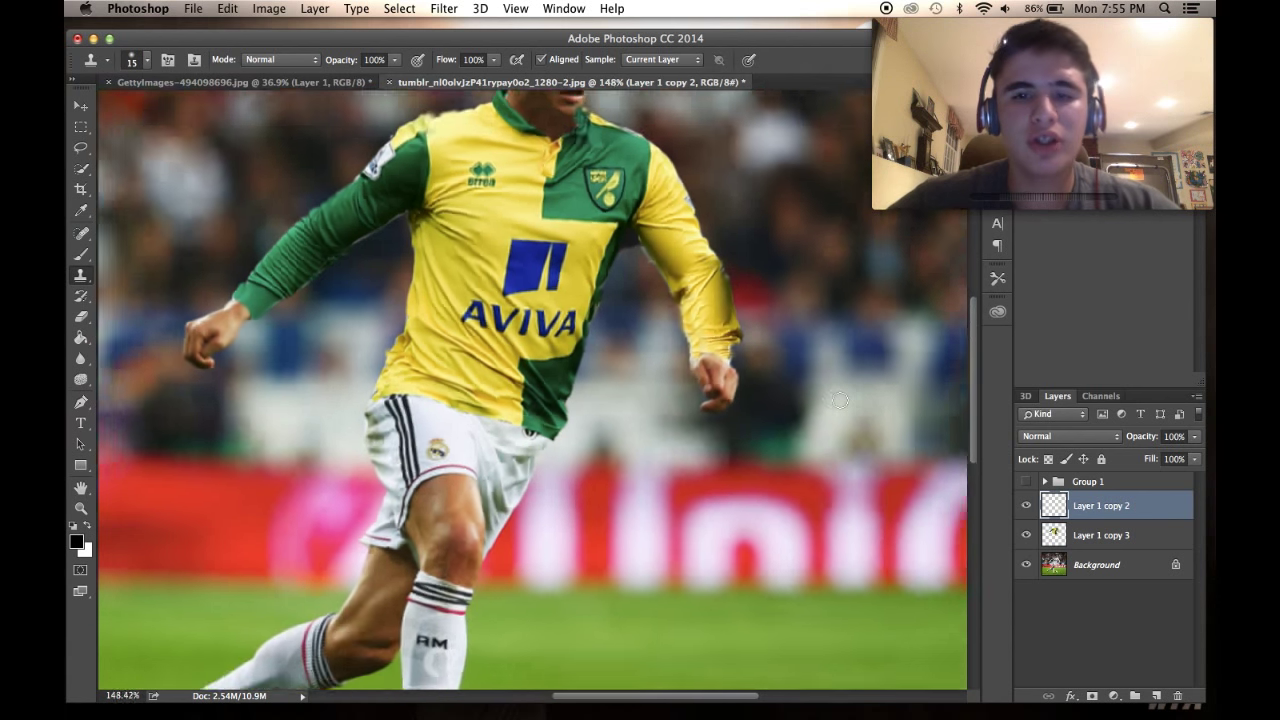
Step: With Layer 1 copy 2 temporarily at 52% opacity, erase the cuff overhanging the original forearm using a 30 px Eraser, and restore 100% opacity
scroll(835, 396, up, 7)
click(1190, 438)
drag(1163, 456, 1159, 456)
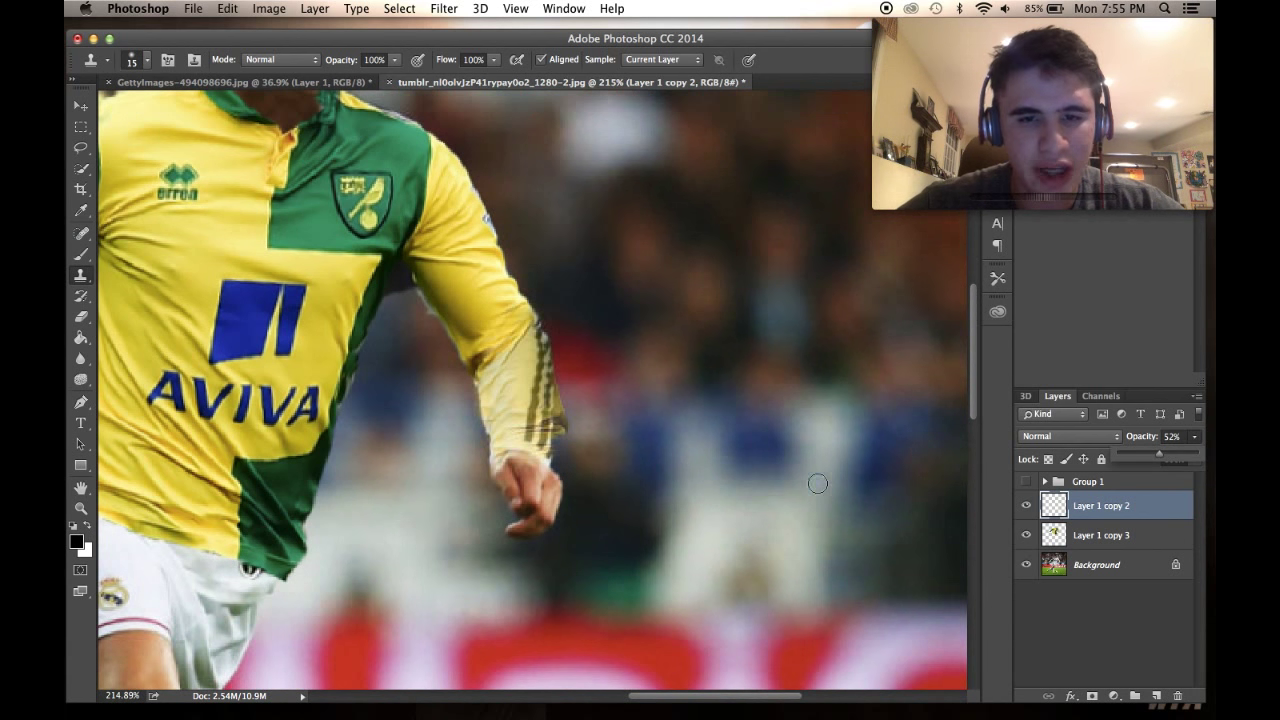
scroll(531, 385, up, 2)
click(81, 316)
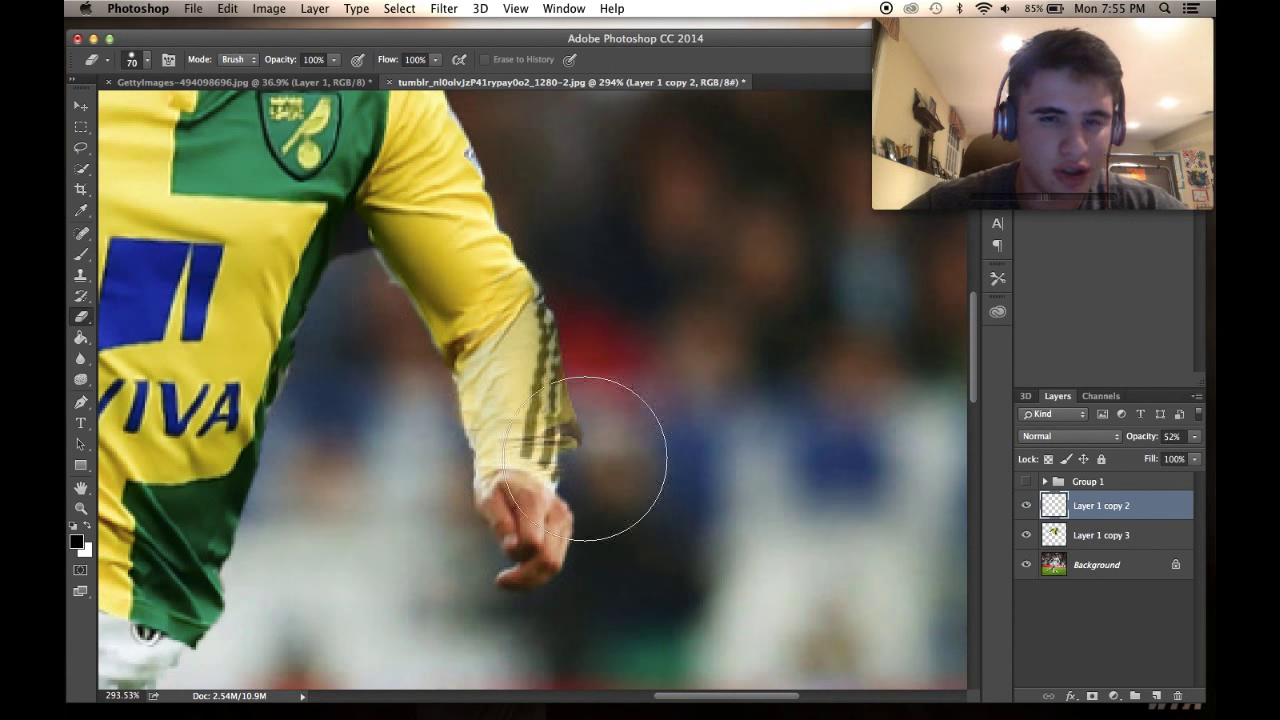
key(bracketleft)
key(bracketleft)
key(bracketleft)
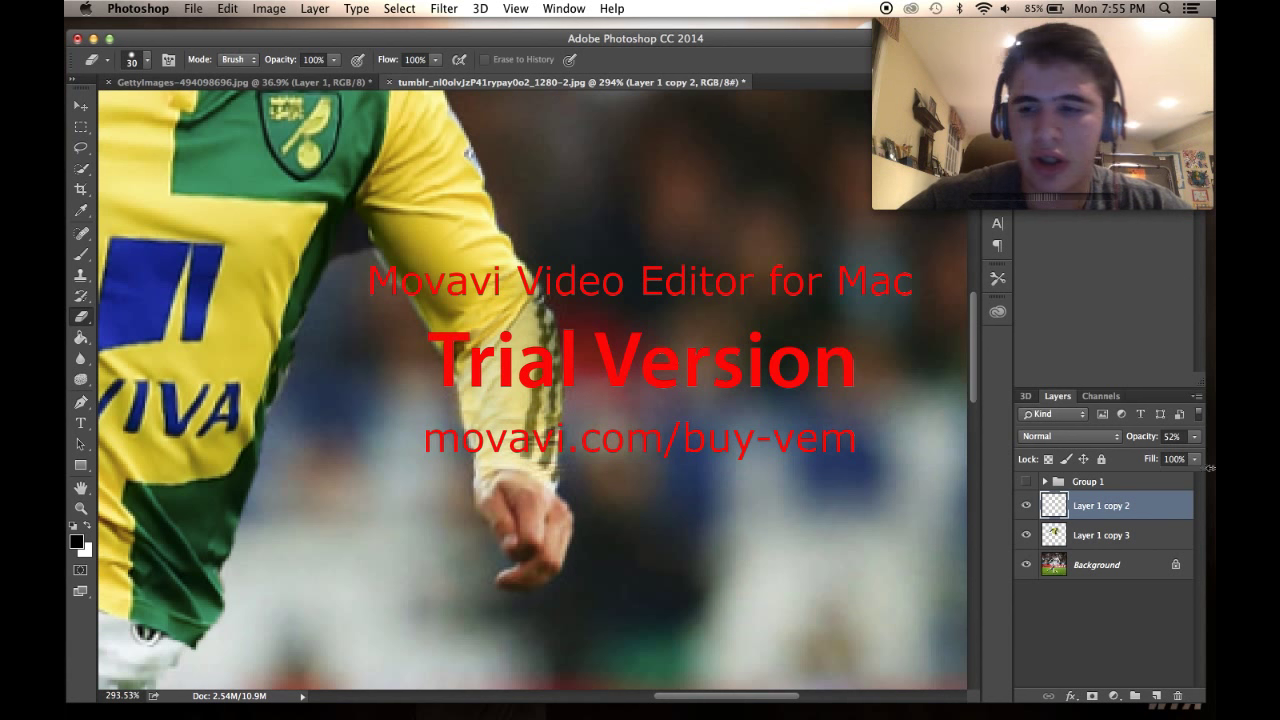
click(1193, 436)
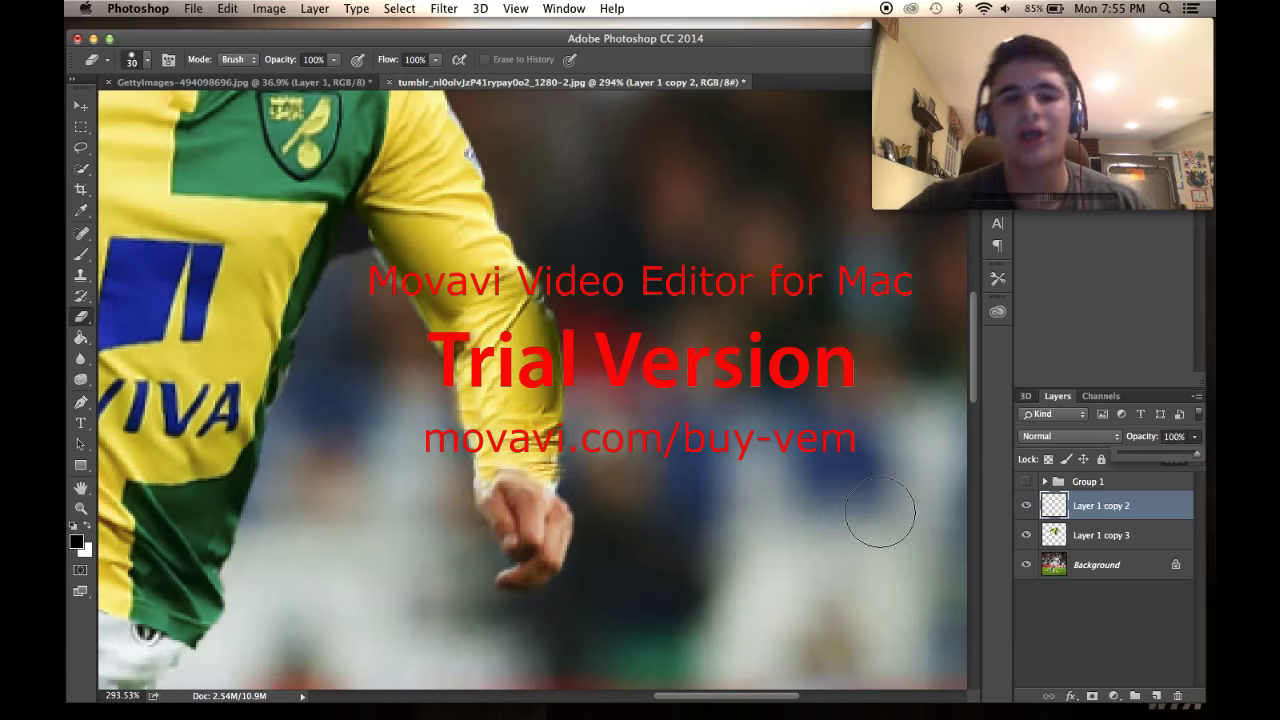
Step: Add a new empty layer above Layer 1 copy 2
scroll(880, 516, down, 6)
scroll(880, 512, up, 5)
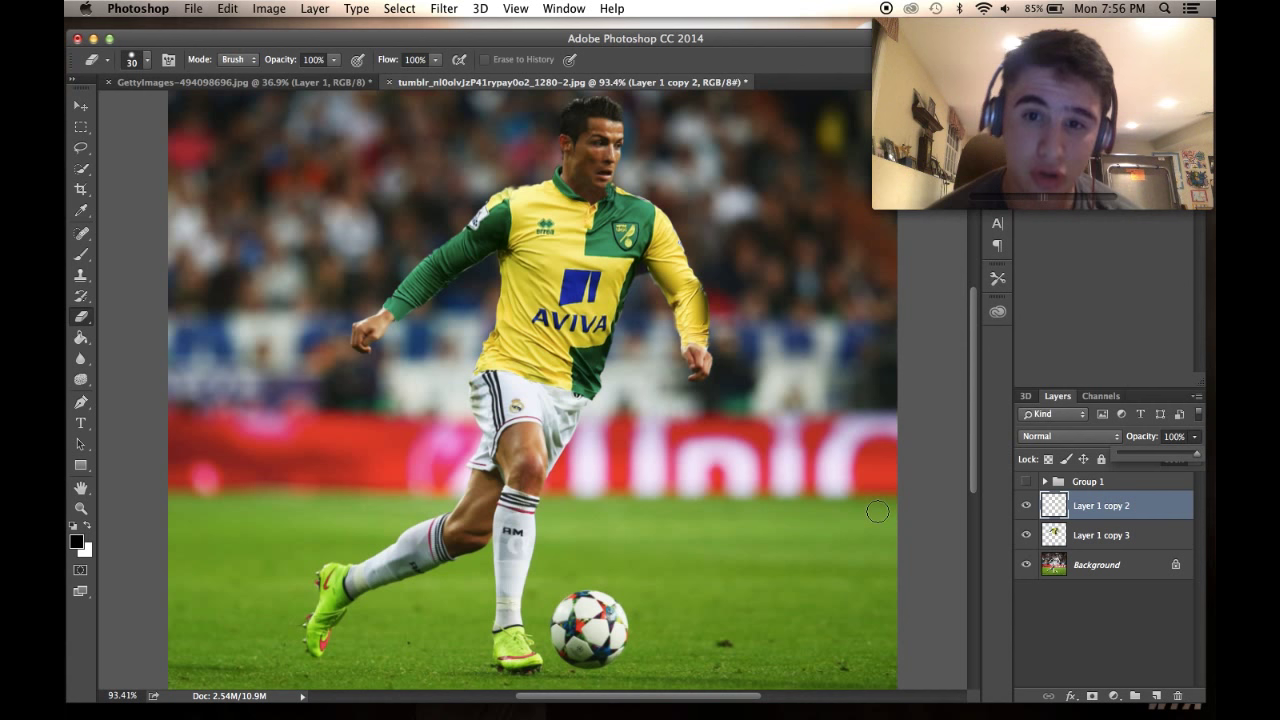
scroll(672, 297, up, 8)
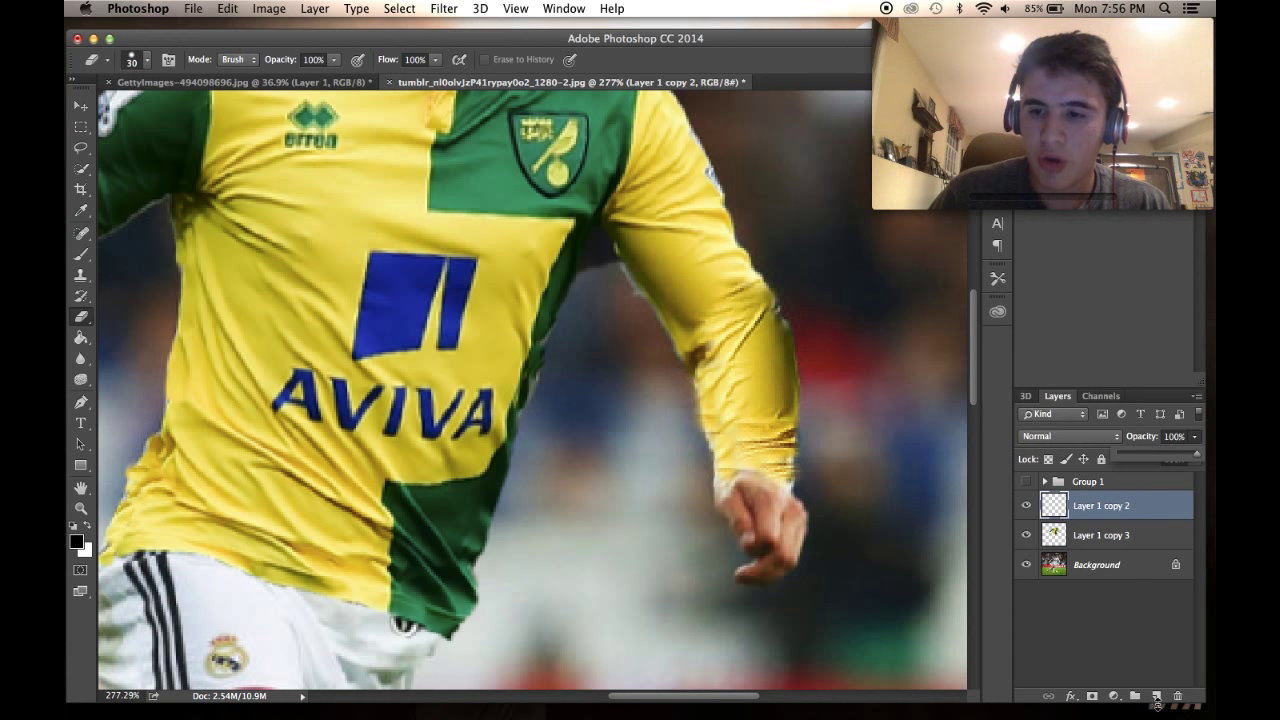
click(1157, 698)
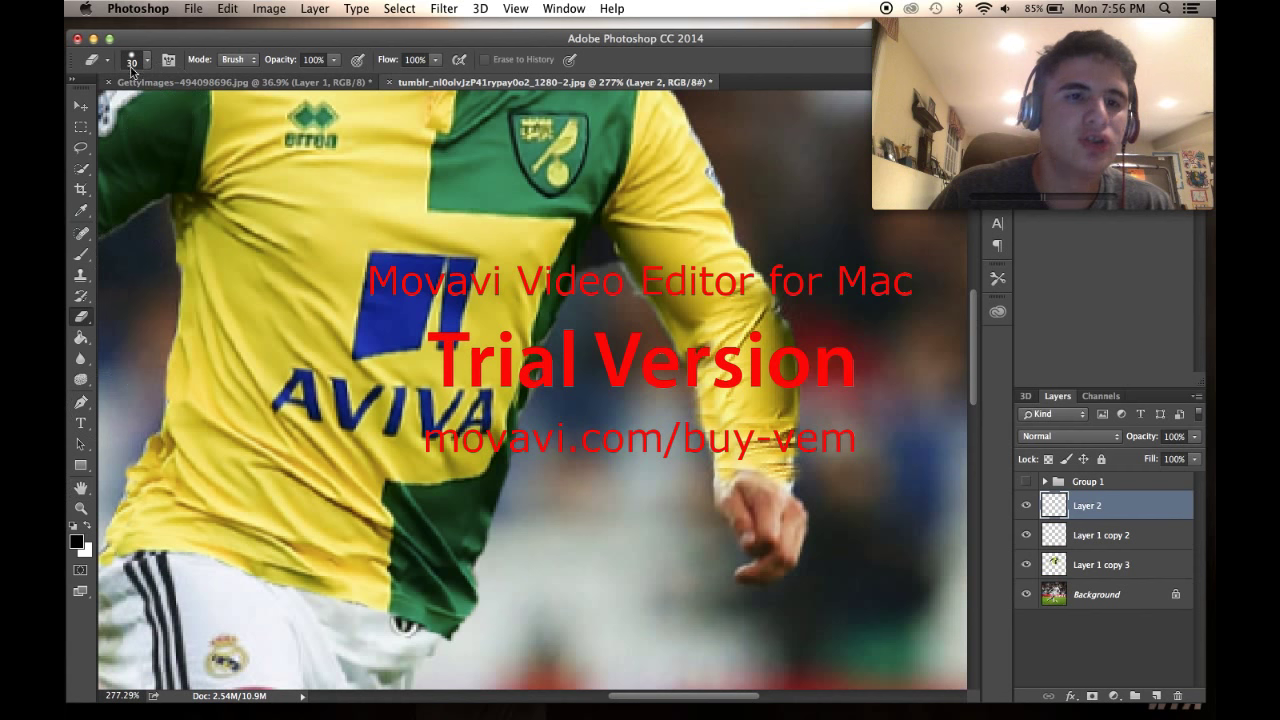
Step: Paint a black shading stroke along the inner forearm on Layer 2 with a soft 30 px Brush
right_click(176, 142)
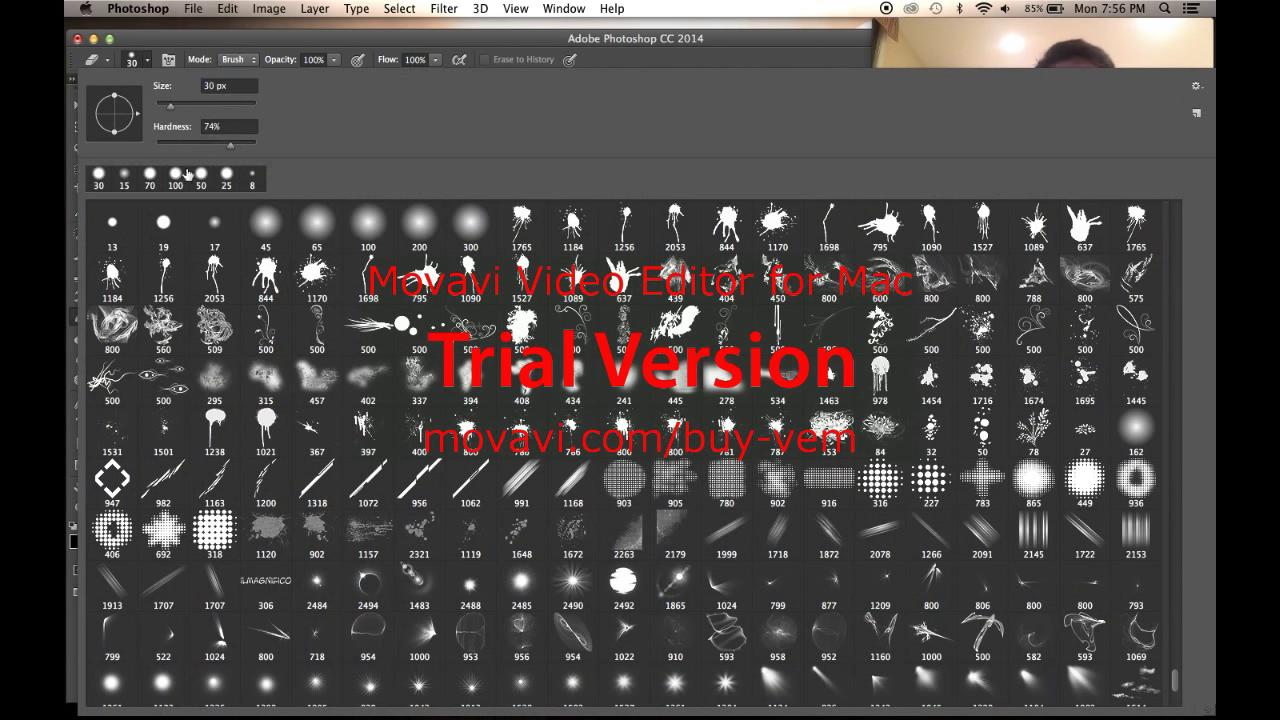
drag(188, 145, 67, 152)
click(278, 46)
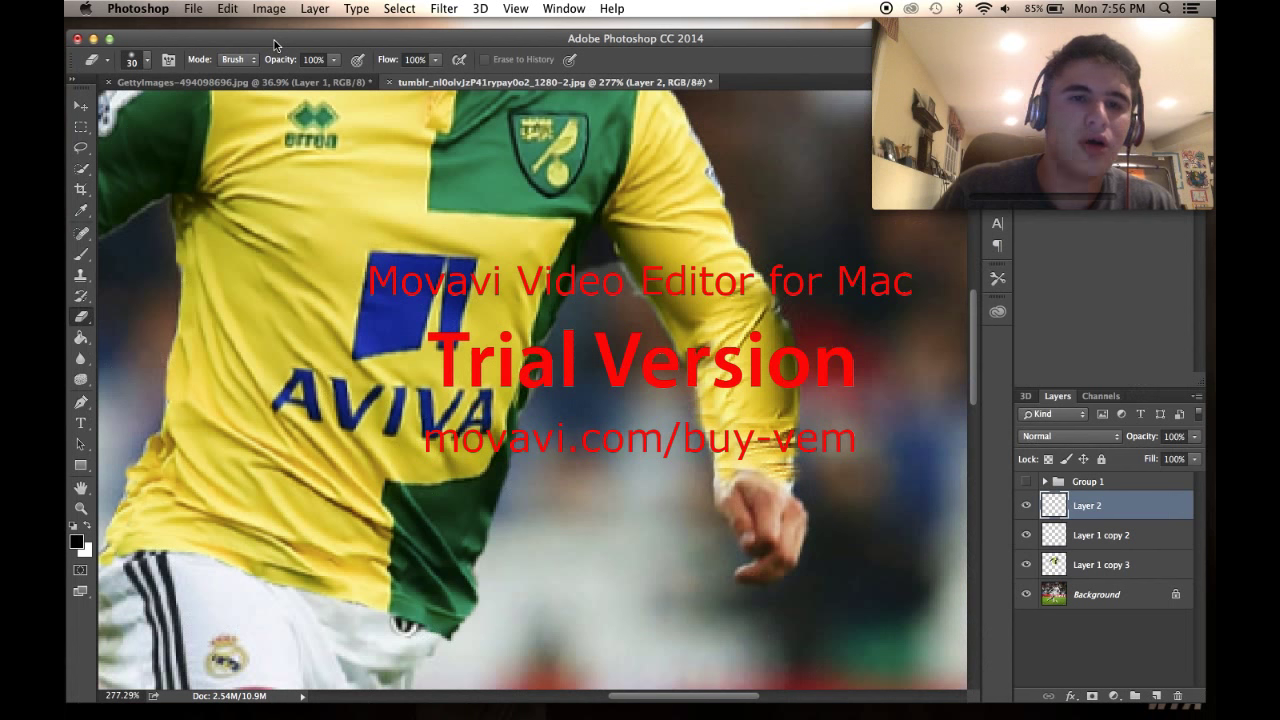
click(81, 257)
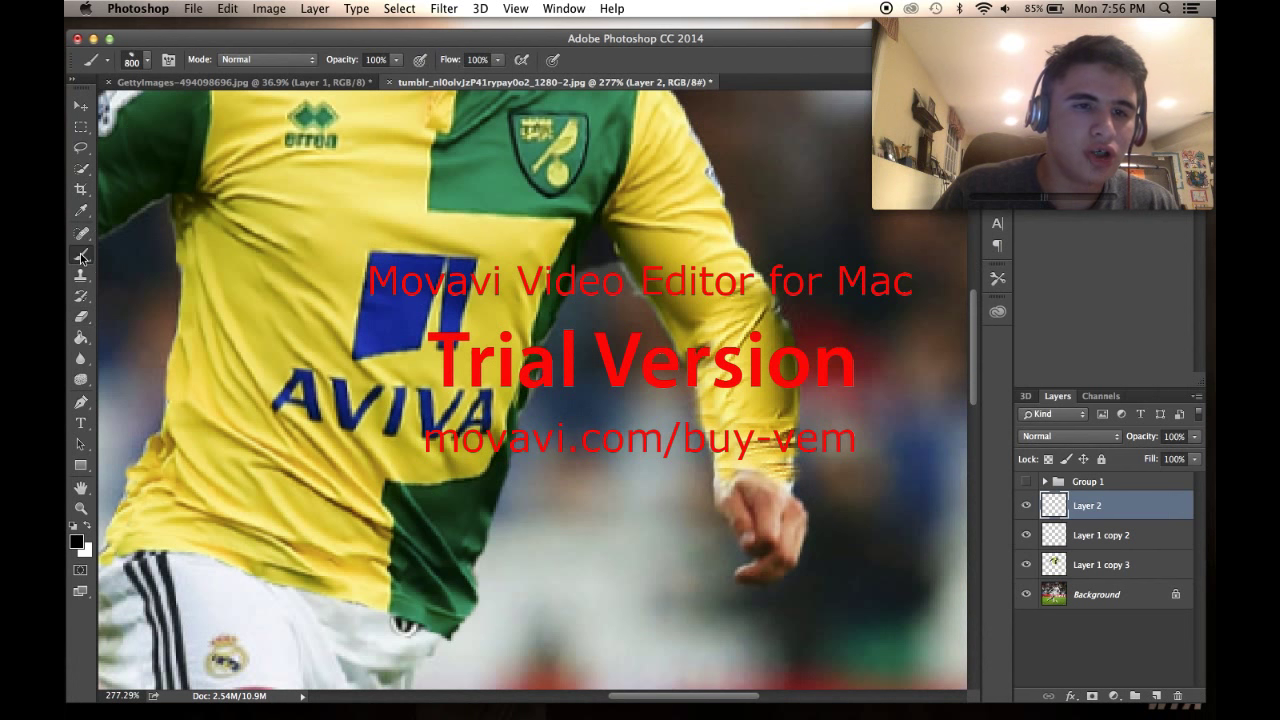
click(138, 62)
click(104, 175)
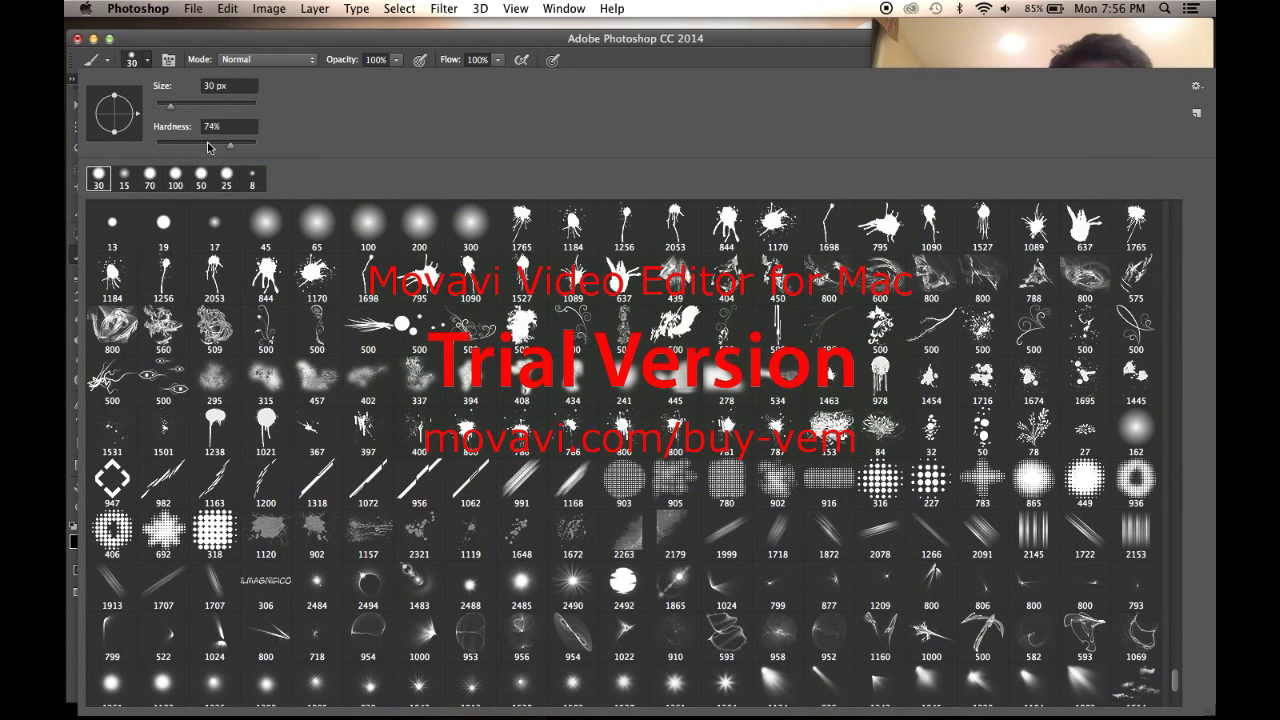
drag(210, 147, 79, 146)
click(216, 55)
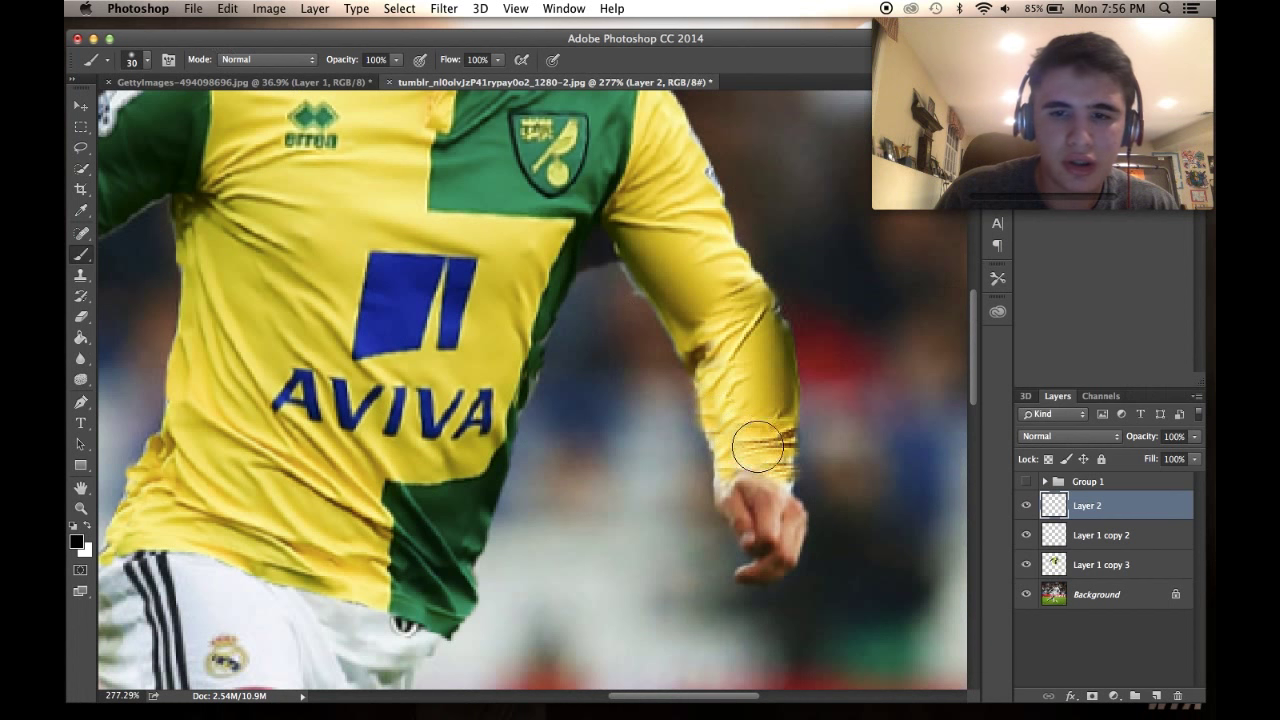
drag(733, 475, 718, 368)
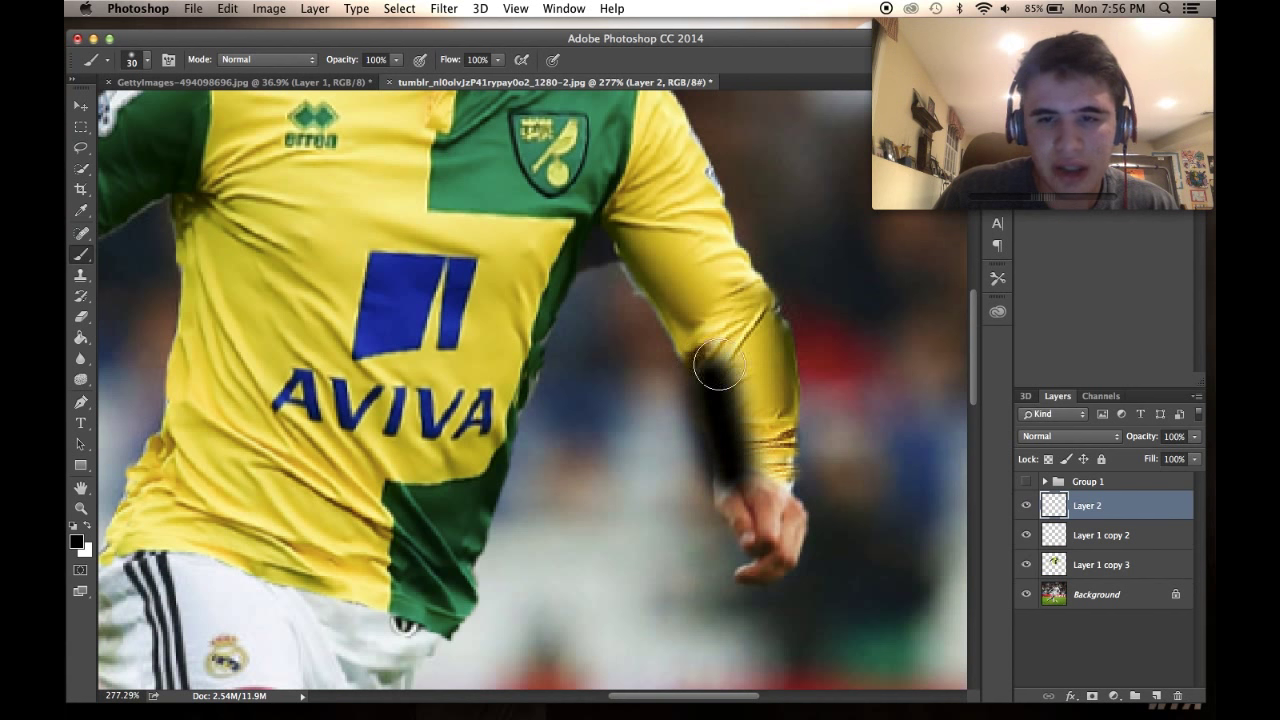
Step: Set Layer 2's blending mode to Overlay, comparing it with Soft Light on the forearm shading
click(1059, 437)
click(1043, 606)
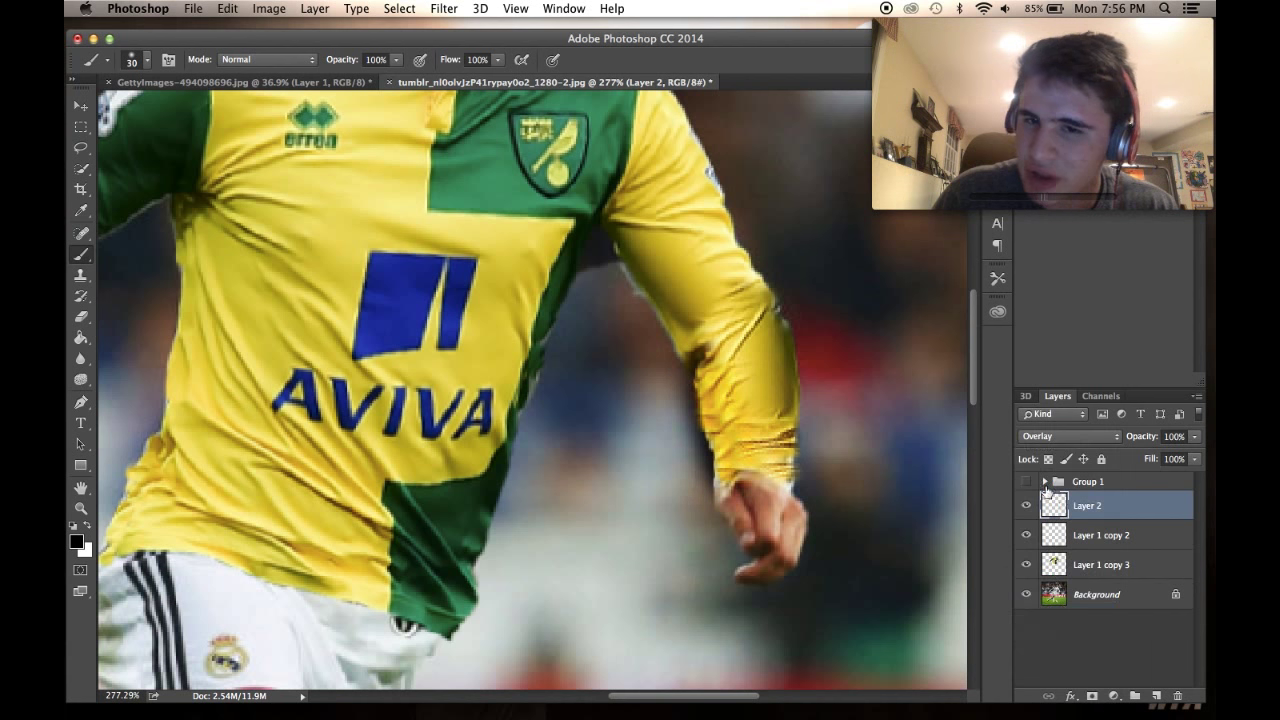
click(1088, 447)
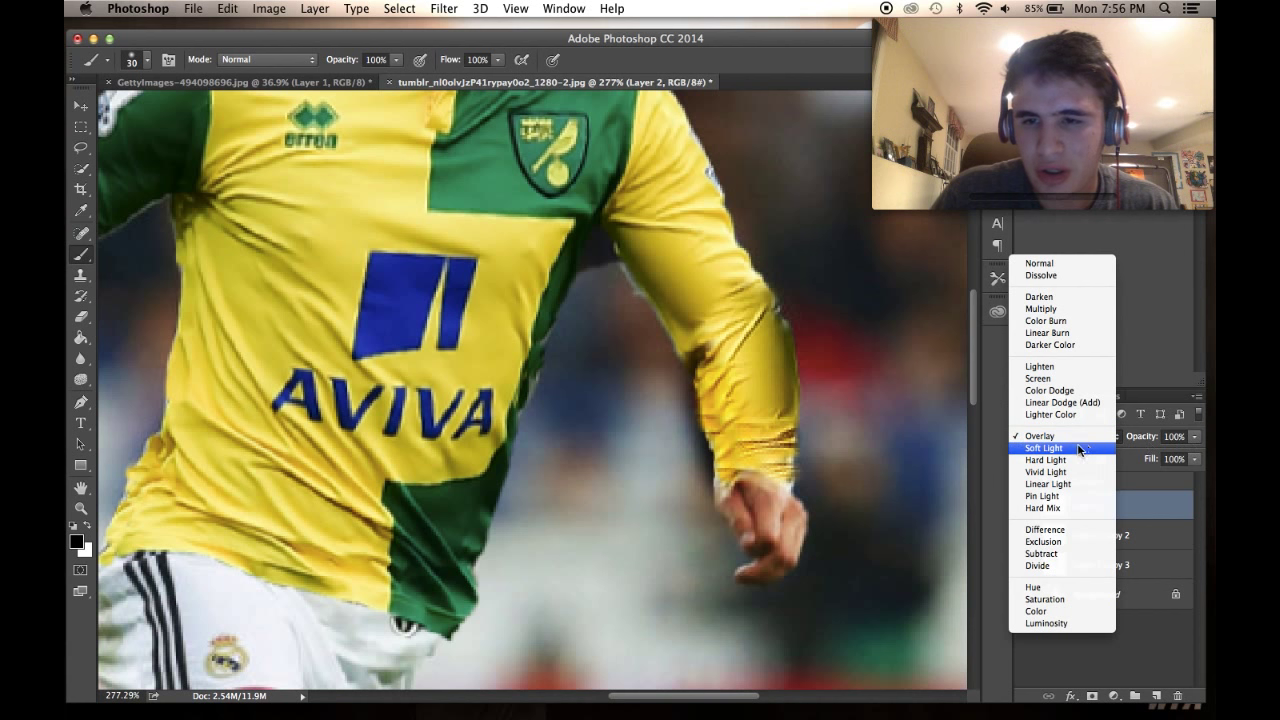
click(1080, 447)
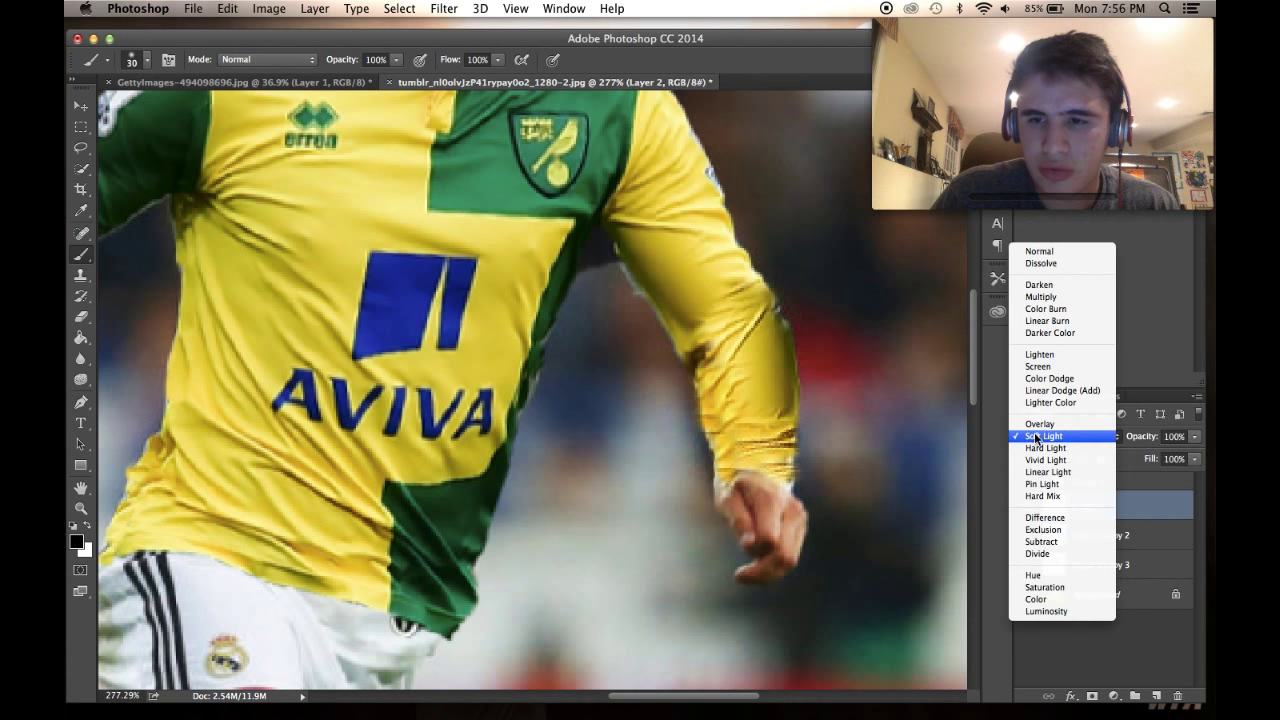
click(1084, 448)
mouse_move(1198, 439)
mouse_down()
mouse_move(1148, 457)
mouse_move(1201, 452)
mouse_up()
click(1100, 438)
click(805, 440)
key(Up)
key(Up)
scroll(500, 390, up, 2)
scroll(400, 360, down, 2)
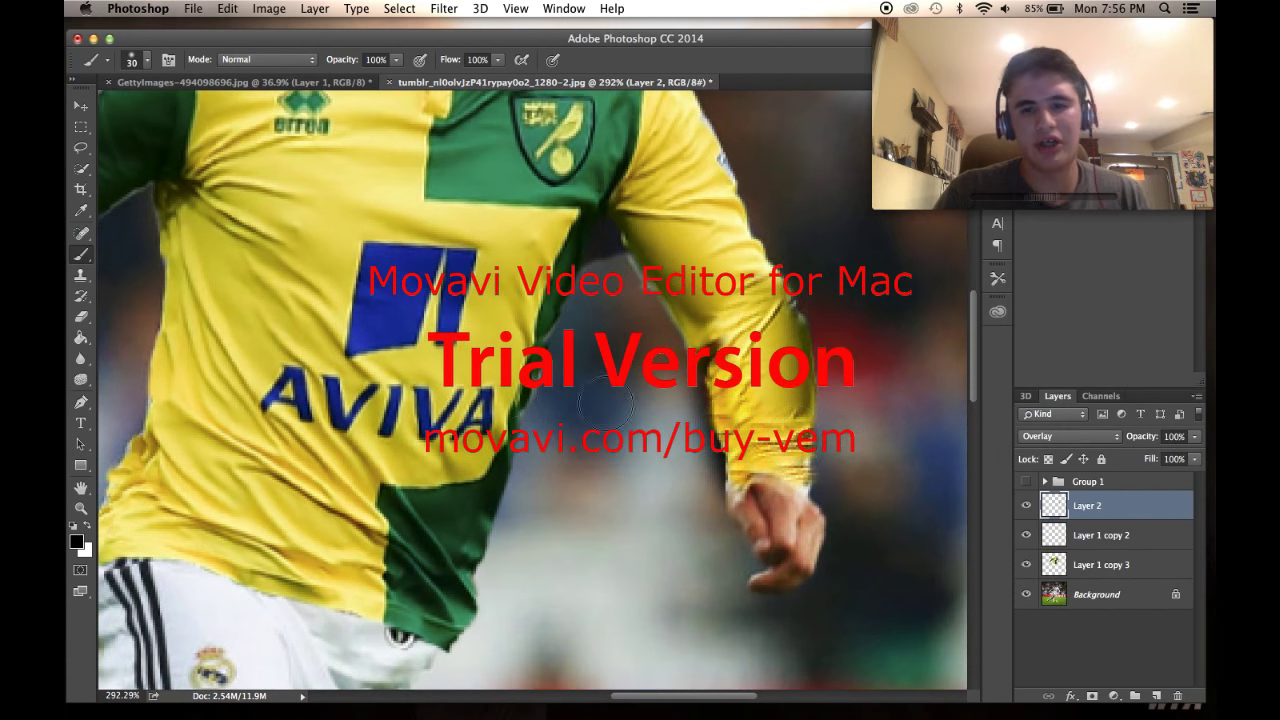
scroll(583, 386, down, 2)
scroll(583, 382, up, 4)
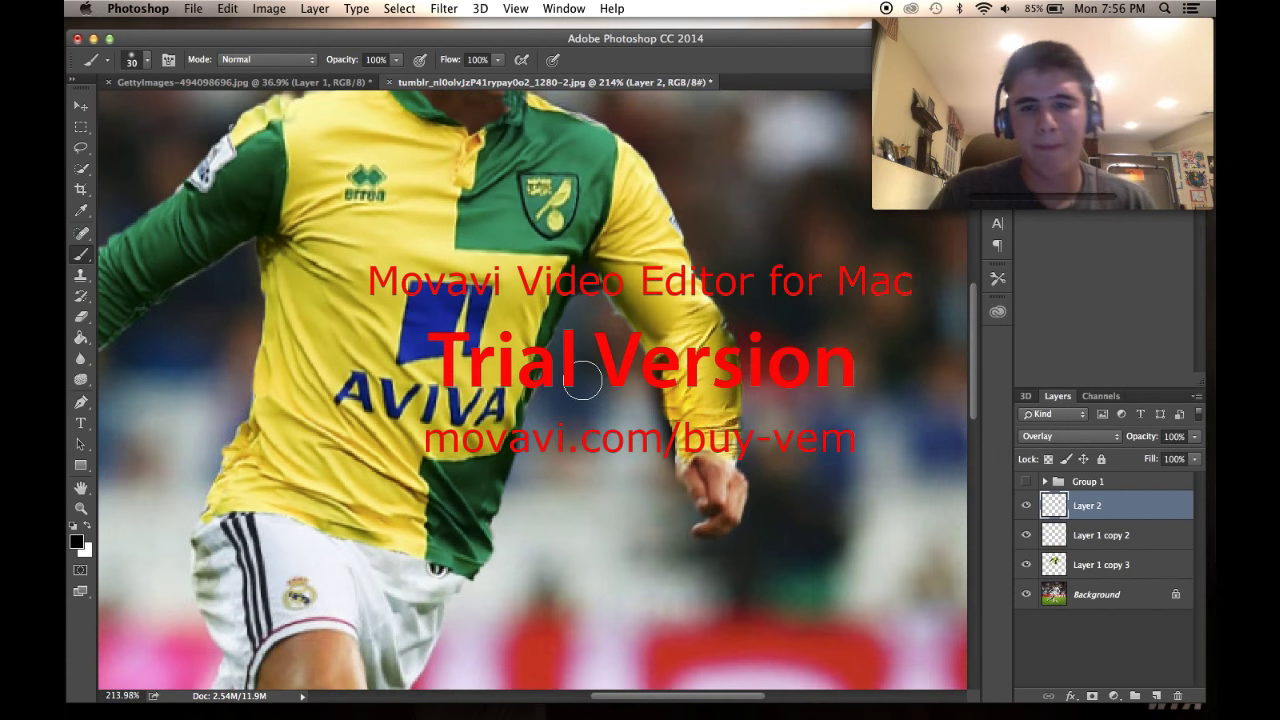
Step: Erase excess shading along the inner edge of the forearm on Layer 2 with a 30 px Eraser
key(e)
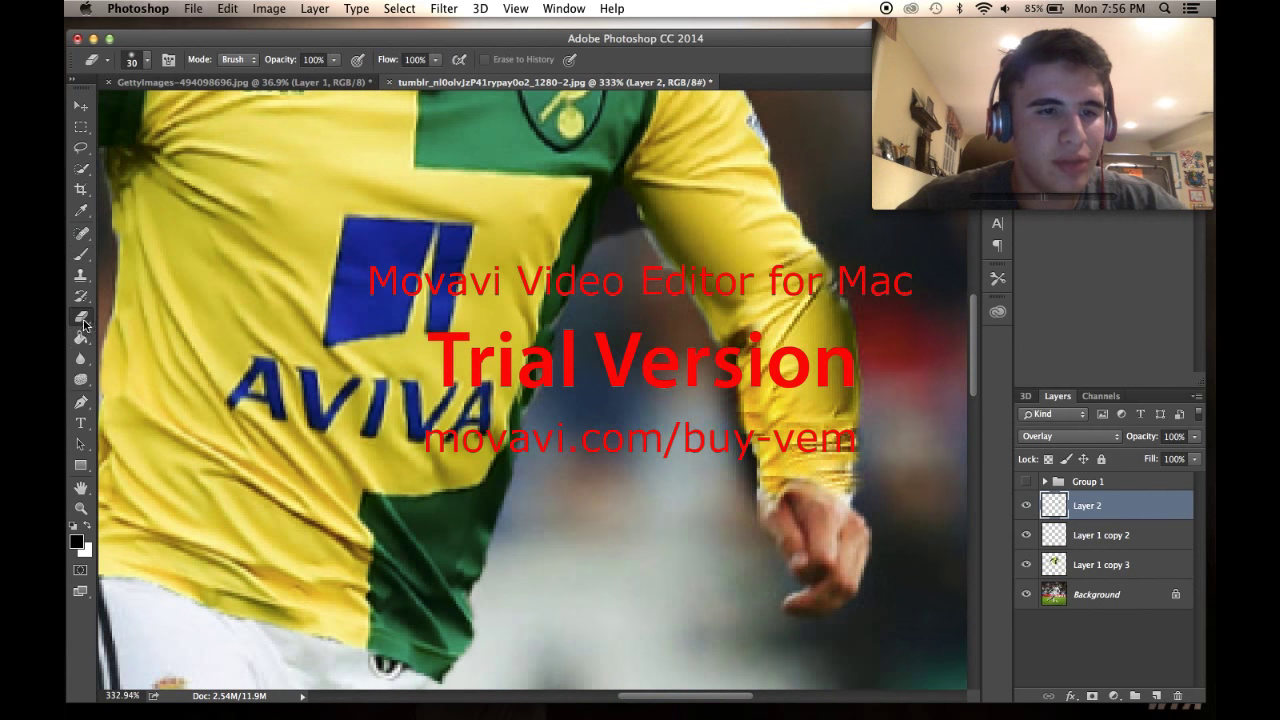
mouse_move(729, 489)
mouse_down()
mouse_move(700, 374)
mouse_move(703, 386)
mouse_up()
key(super+minus)
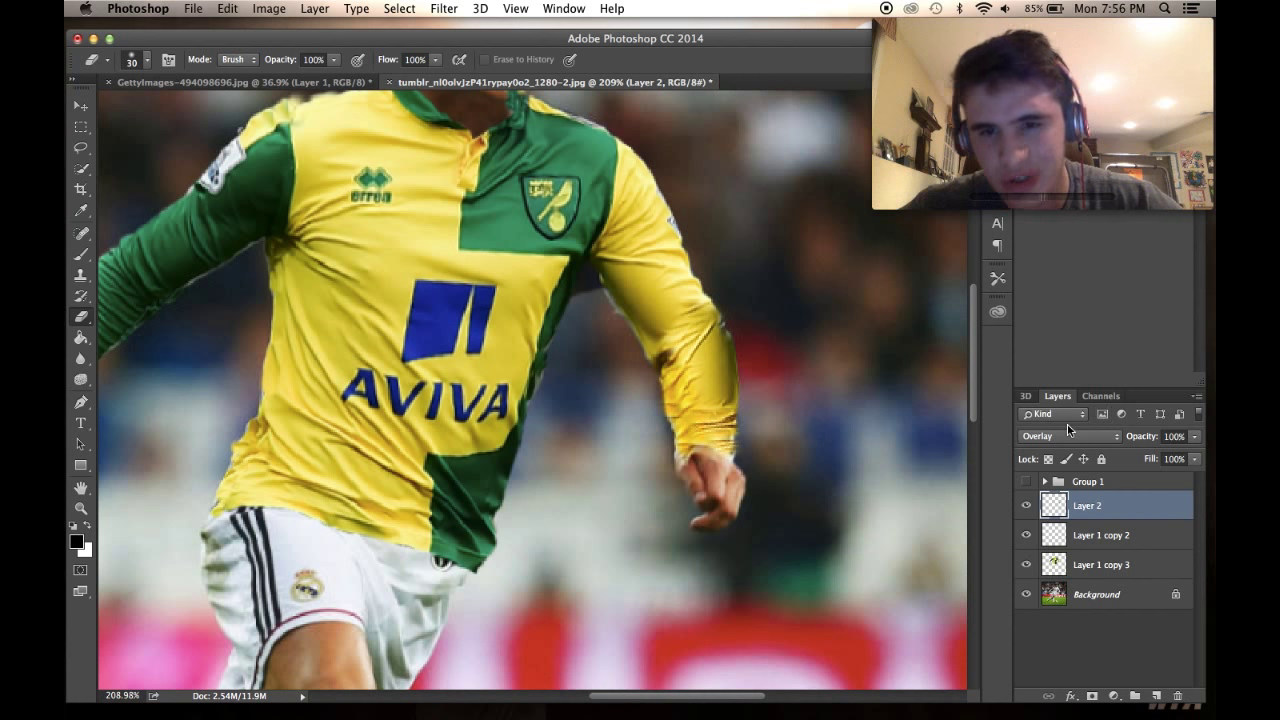
Step: Duplicate Layer 2, merge the copy with the original, and set the merged shading layer to Overlay
key(super+j)
scroll(780, 386, up, 2)
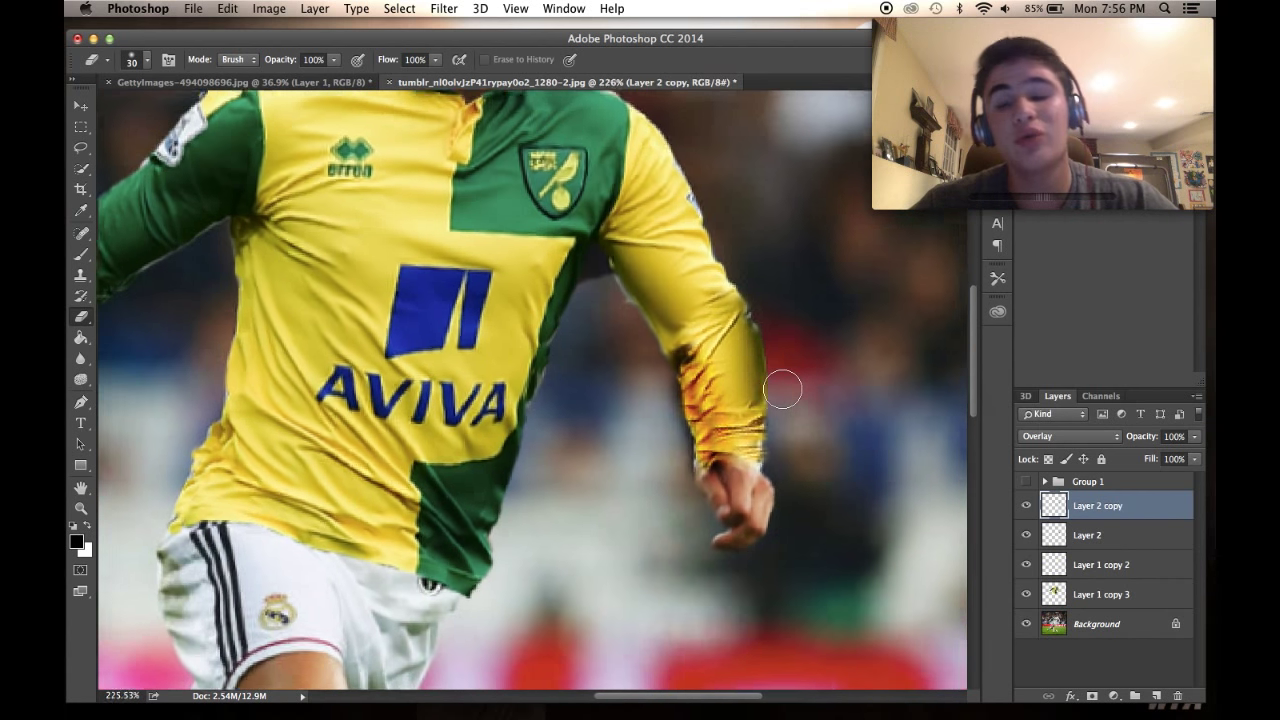
shift+click(1080, 537)
key(super+e)
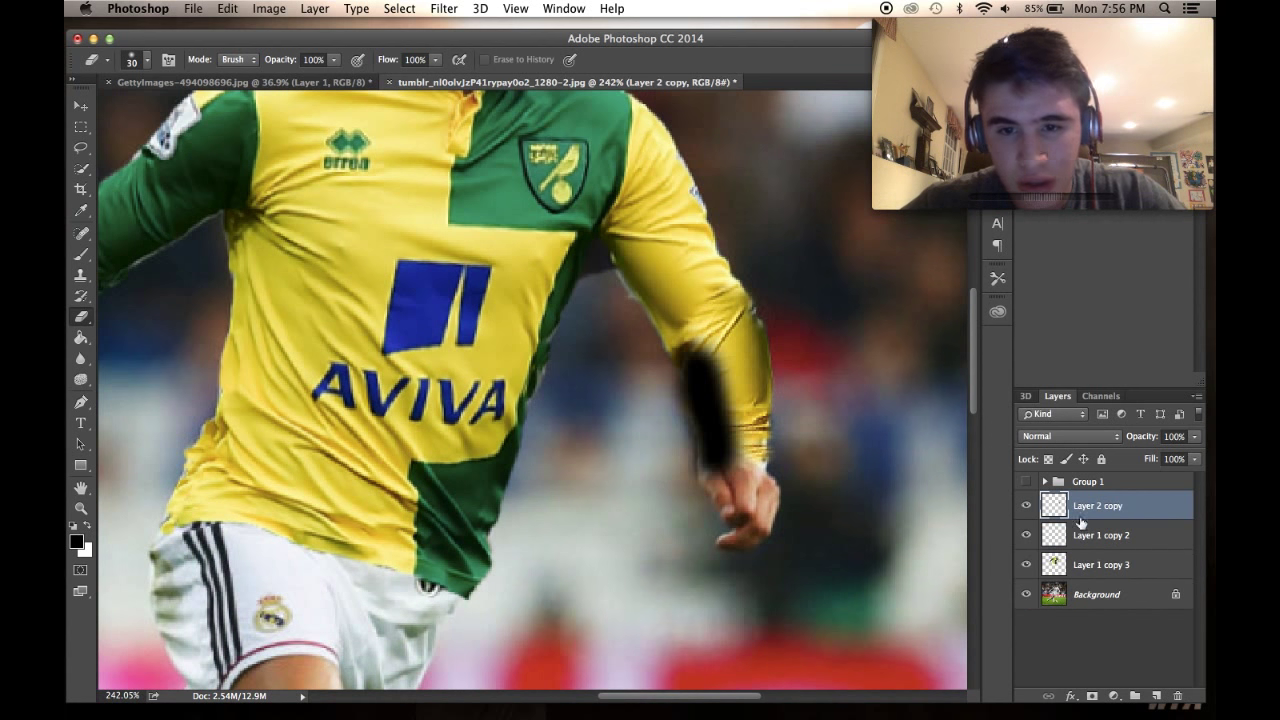
click(1070, 437)
click(1065, 608)
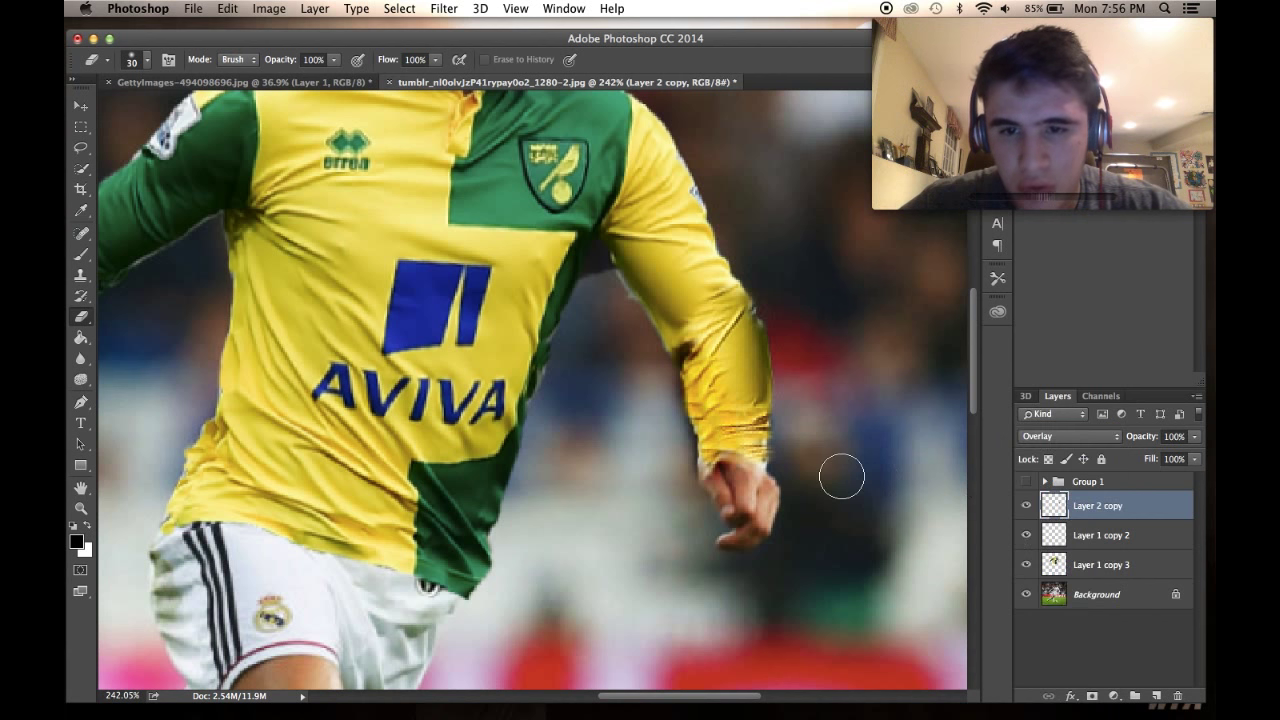
Step: Compare the forearm with and without the merged shading layer by toggling its visibility
scroll(845, 475, up, 2)
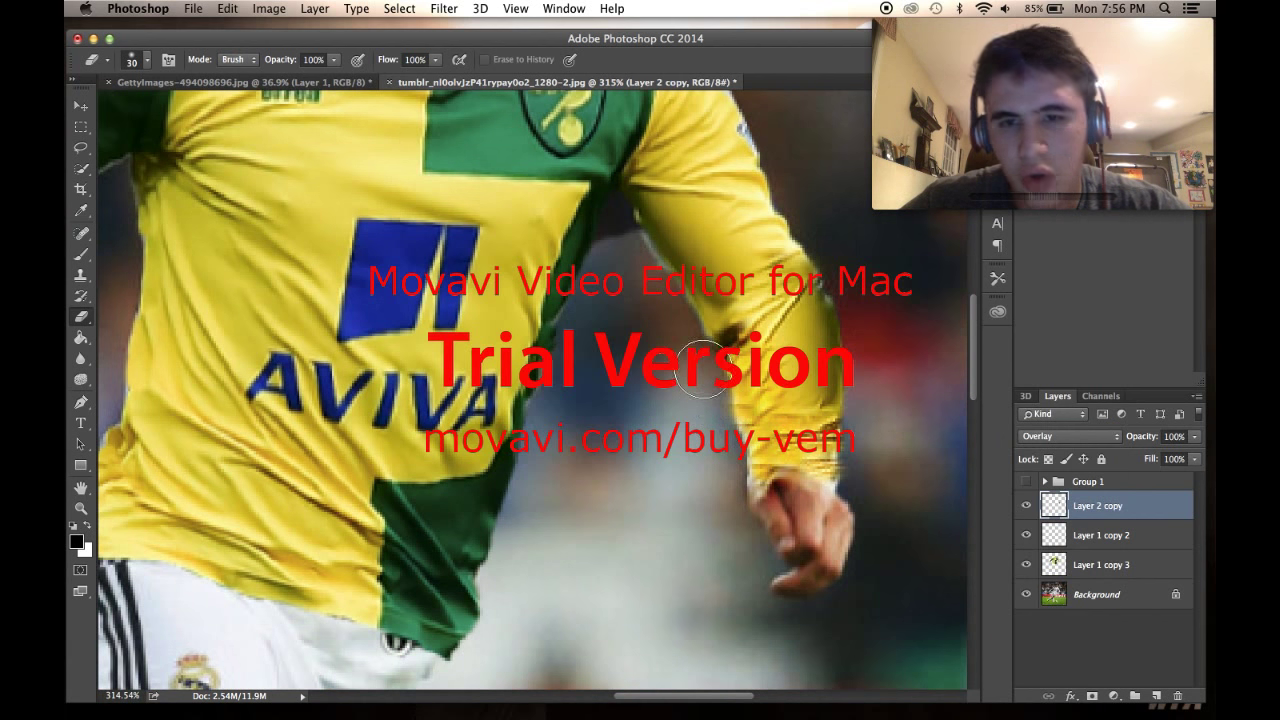
scroll(717, 487, down, 5)
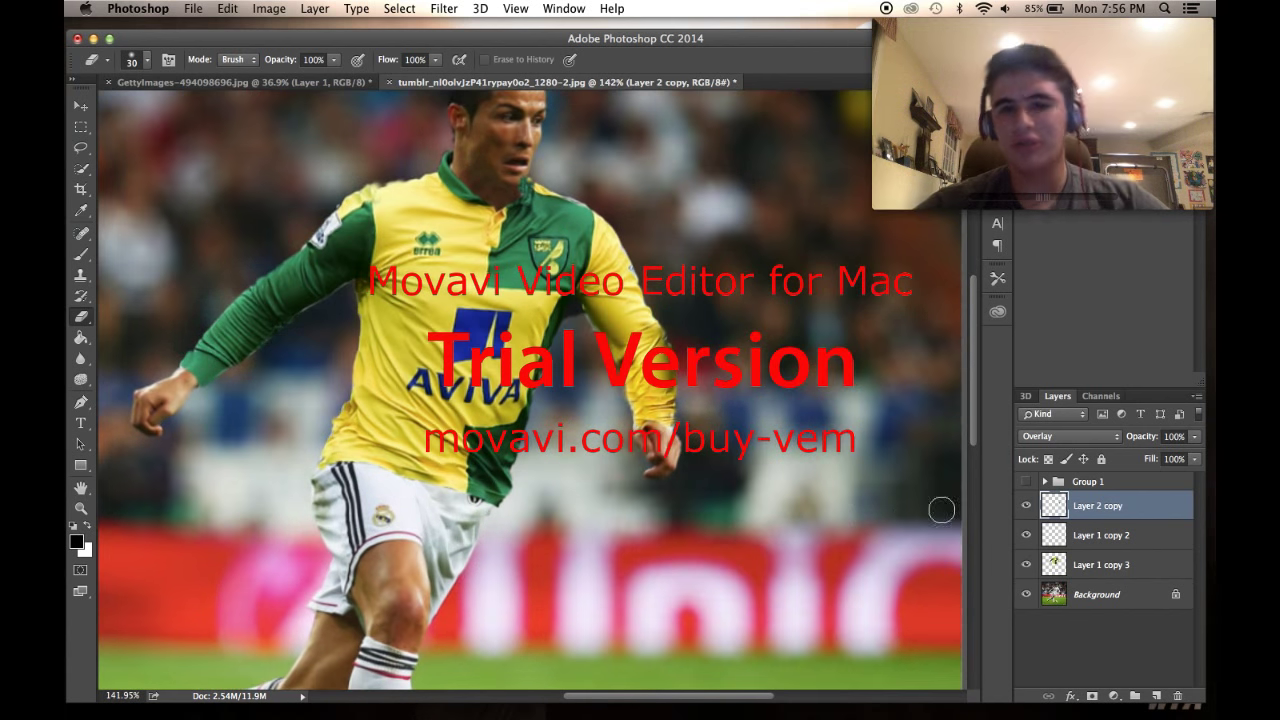
click(1024, 506)
click(1024, 506)
click(1024, 506)
click(1024, 506)
scroll(740, 485, up, 3)
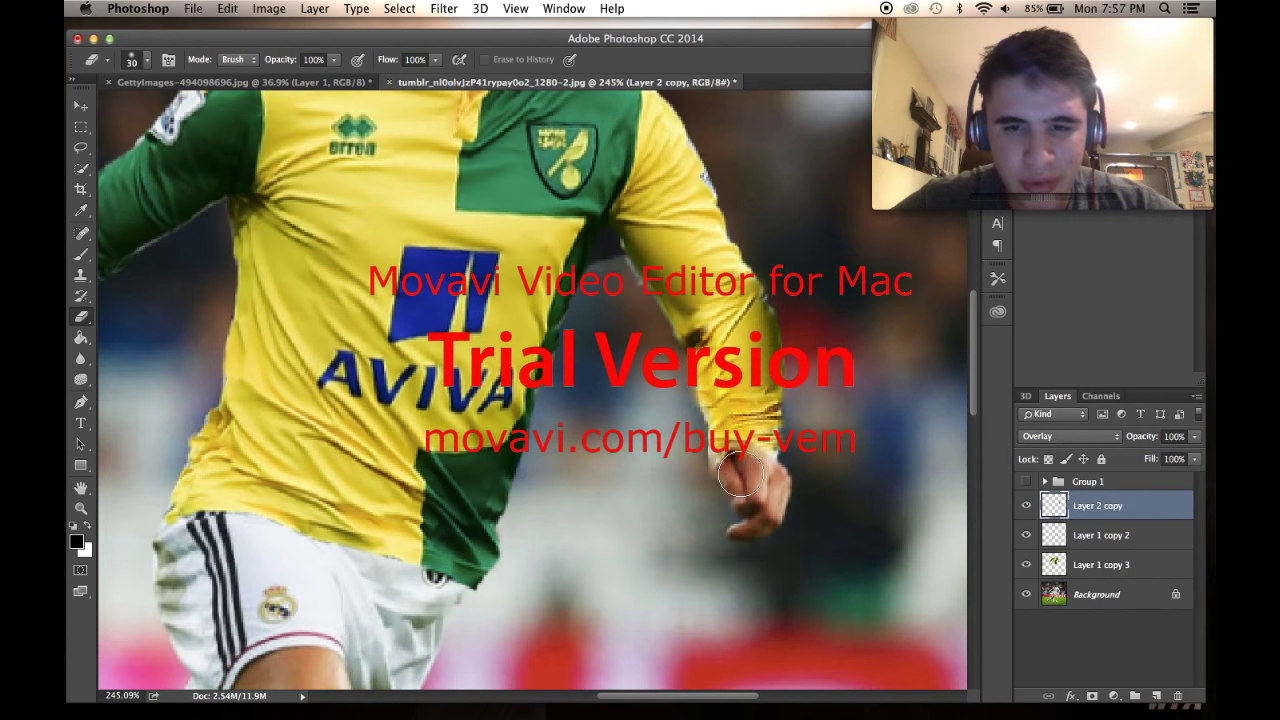
scroll(745, 484, down, 3)
Step: Change the merged shading layer's blending mode to Soft Light and compare the sleeve with it hidden and shown
click(1068, 436)
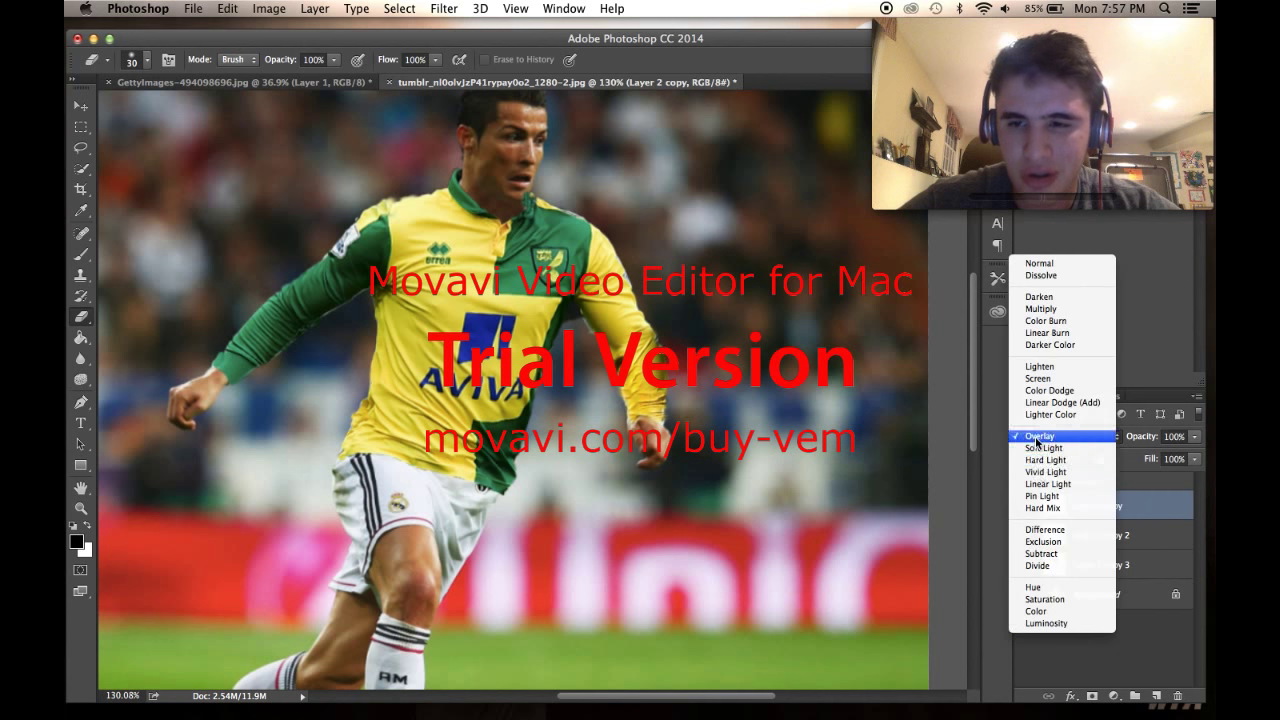
click(1036, 449)
click(1026, 505)
click(1026, 505)
scroll(687, 444, up, 2)
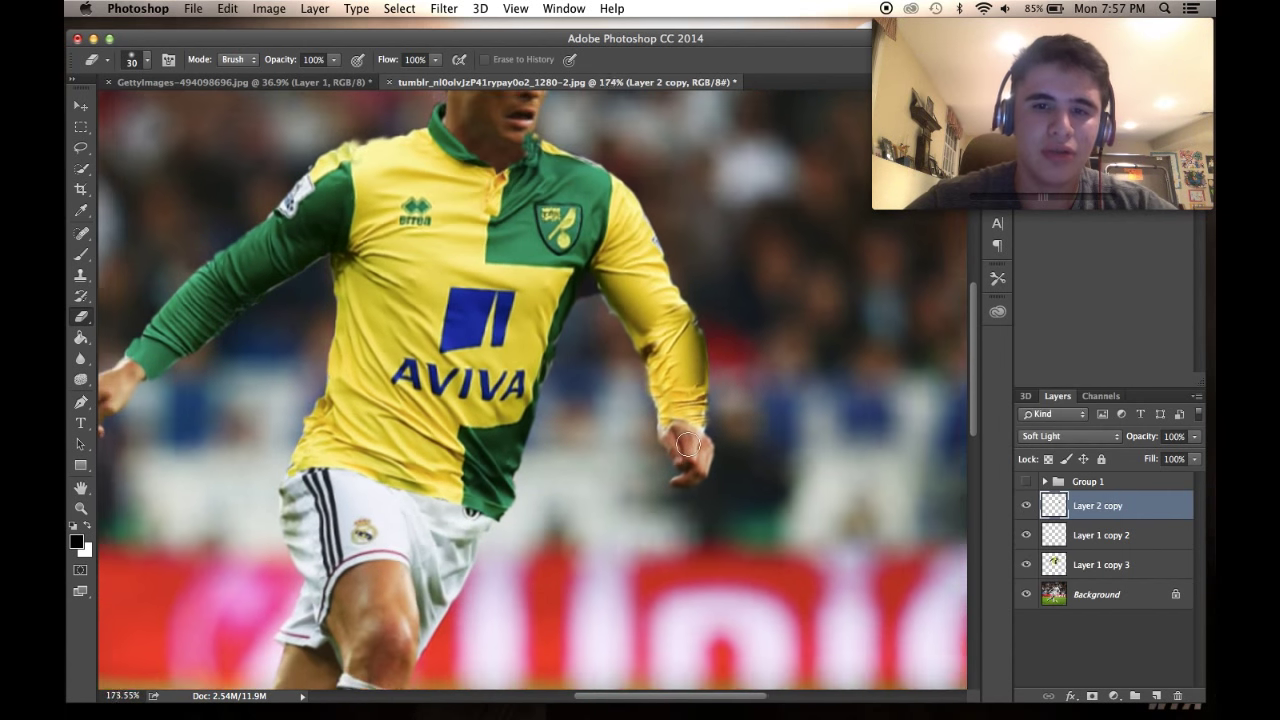
scroll(687, 444, up, 1)
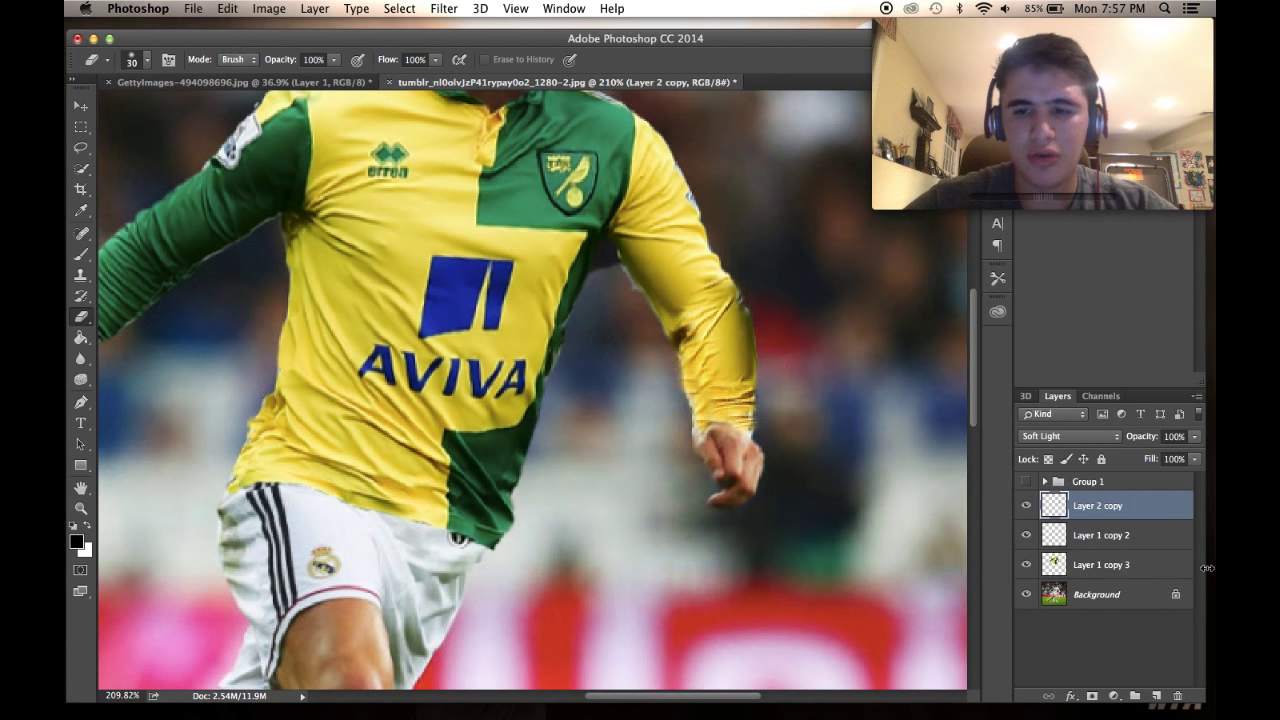
Step: Add a new layer, paint a white highlight along the outer forearm with the 30 px Brush, and set it to Overlay
click(1157, 694)
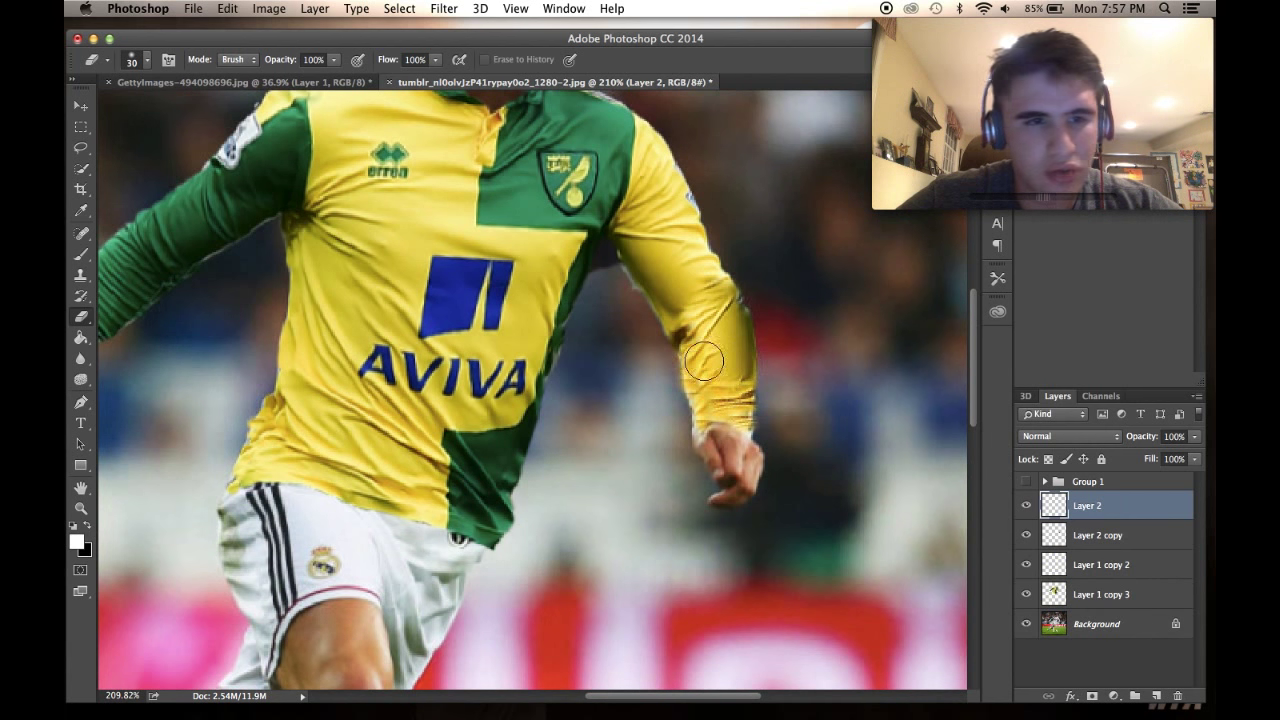
click(81, 254)
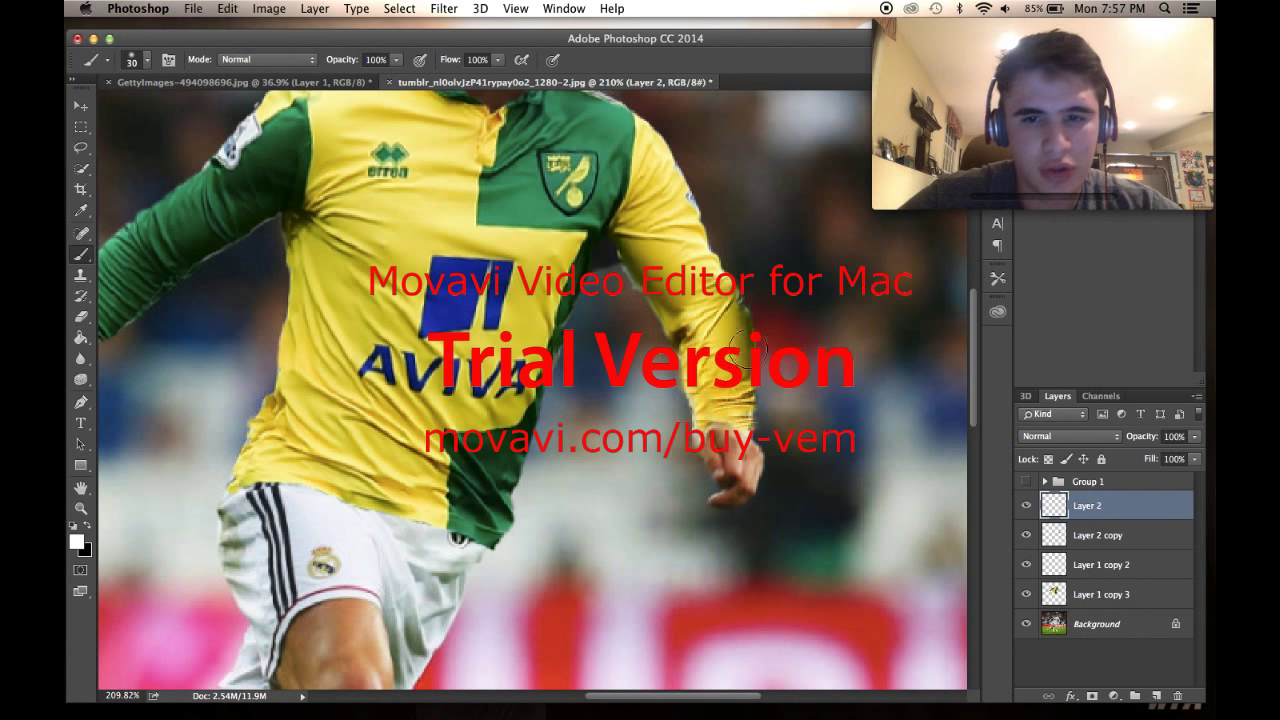
drag(757, 372, 736, 320)
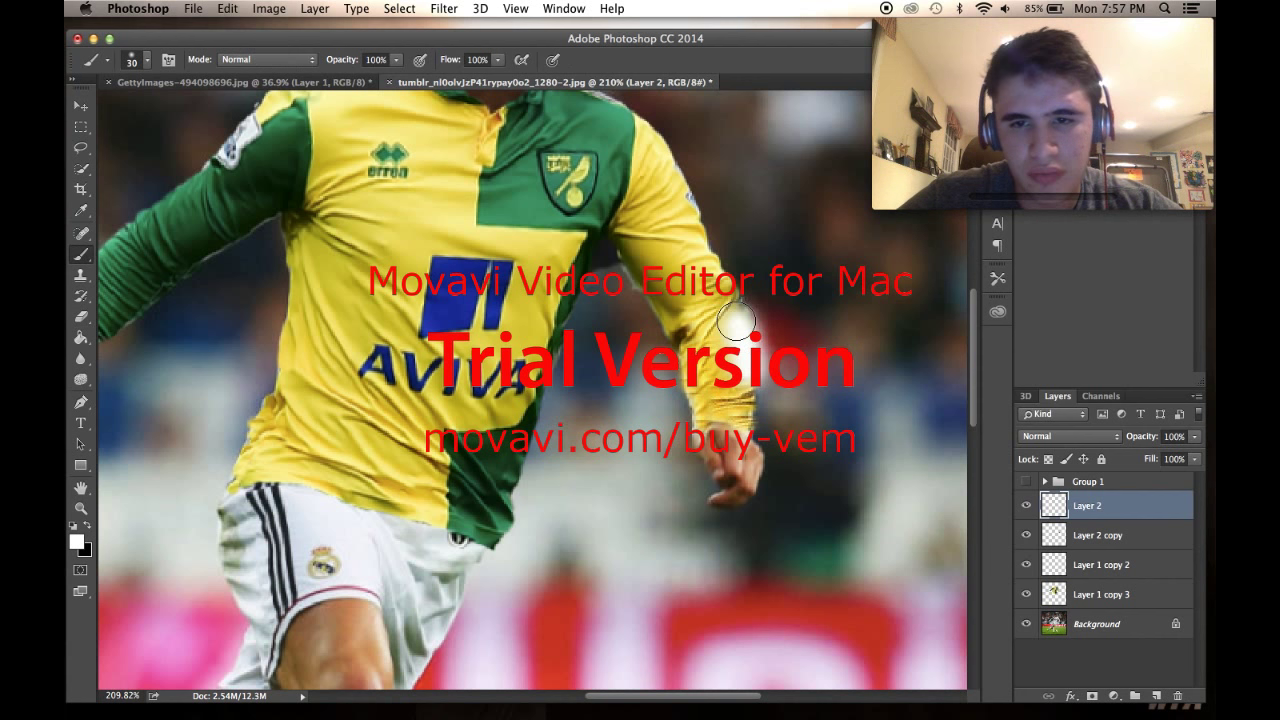
click(1035, 436)
click(1045, 607)
scroll(848, 435, up, 2)
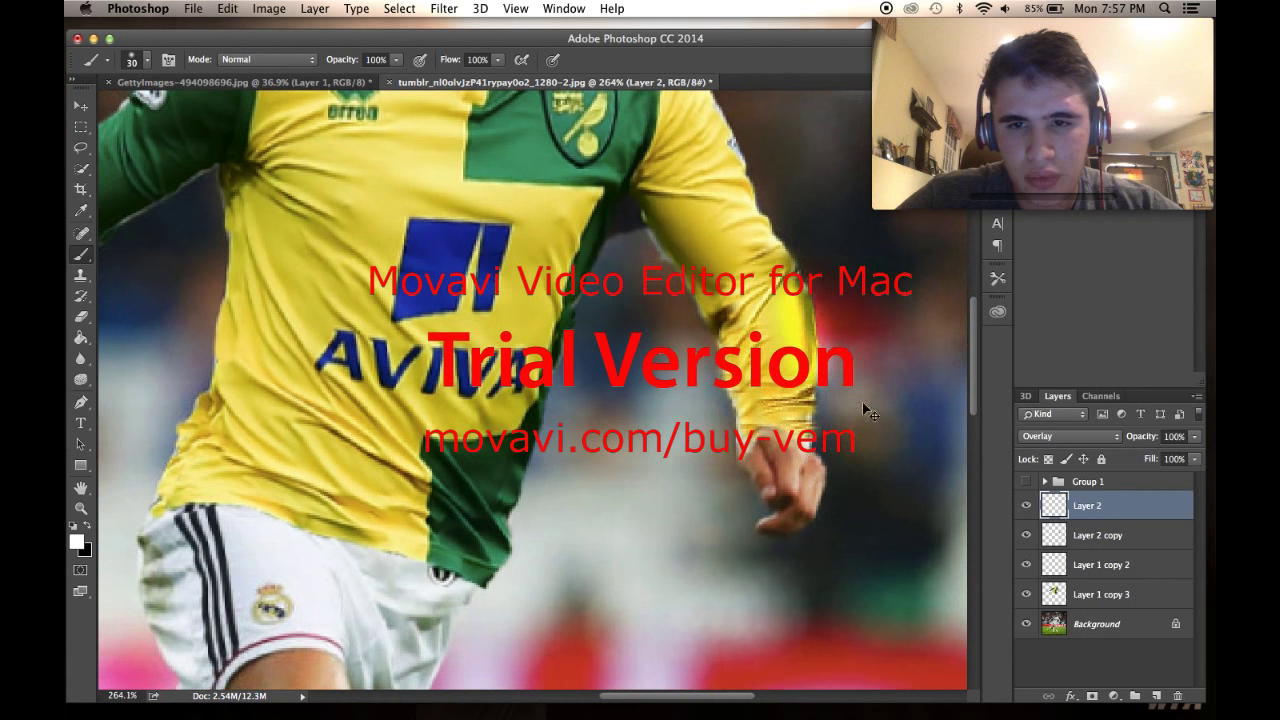
Step: Try strengthening the highlight with a duplicate of its layer set to Soft Light, and undo the duplication
key(super+j)
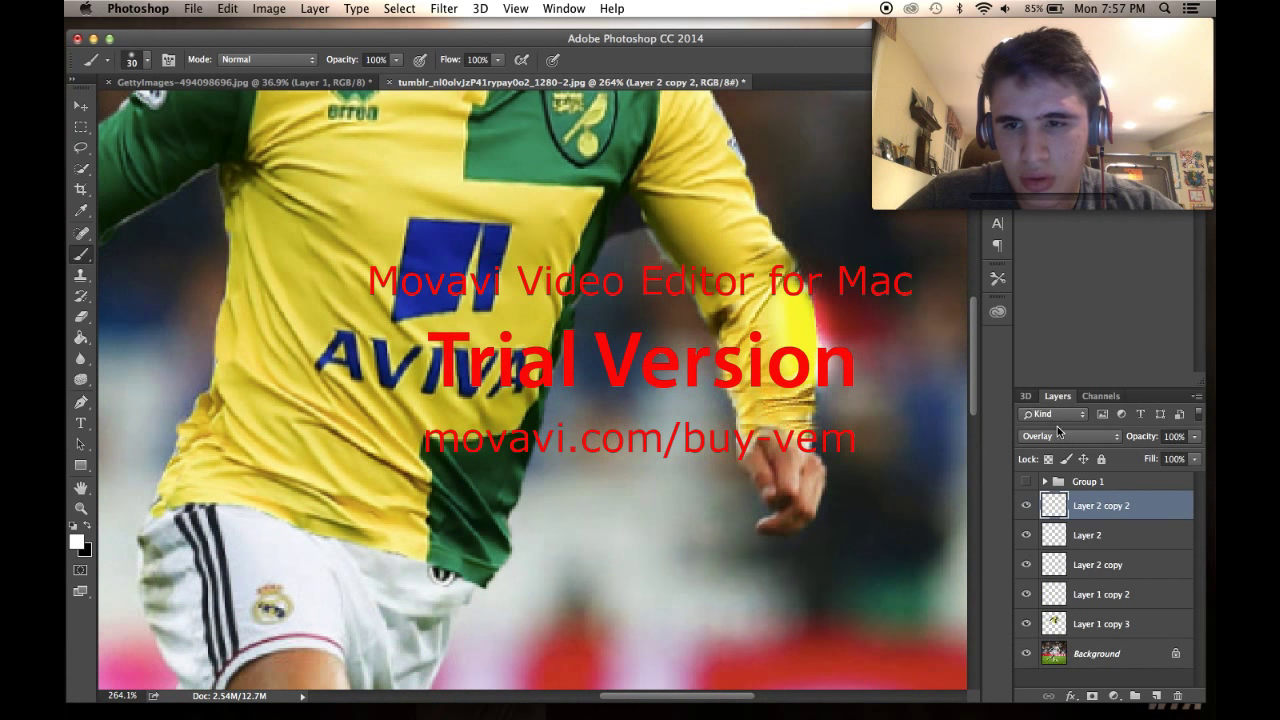
click(1057, 426)
click(1050, 449)
scroll(871, 467, up, 1)
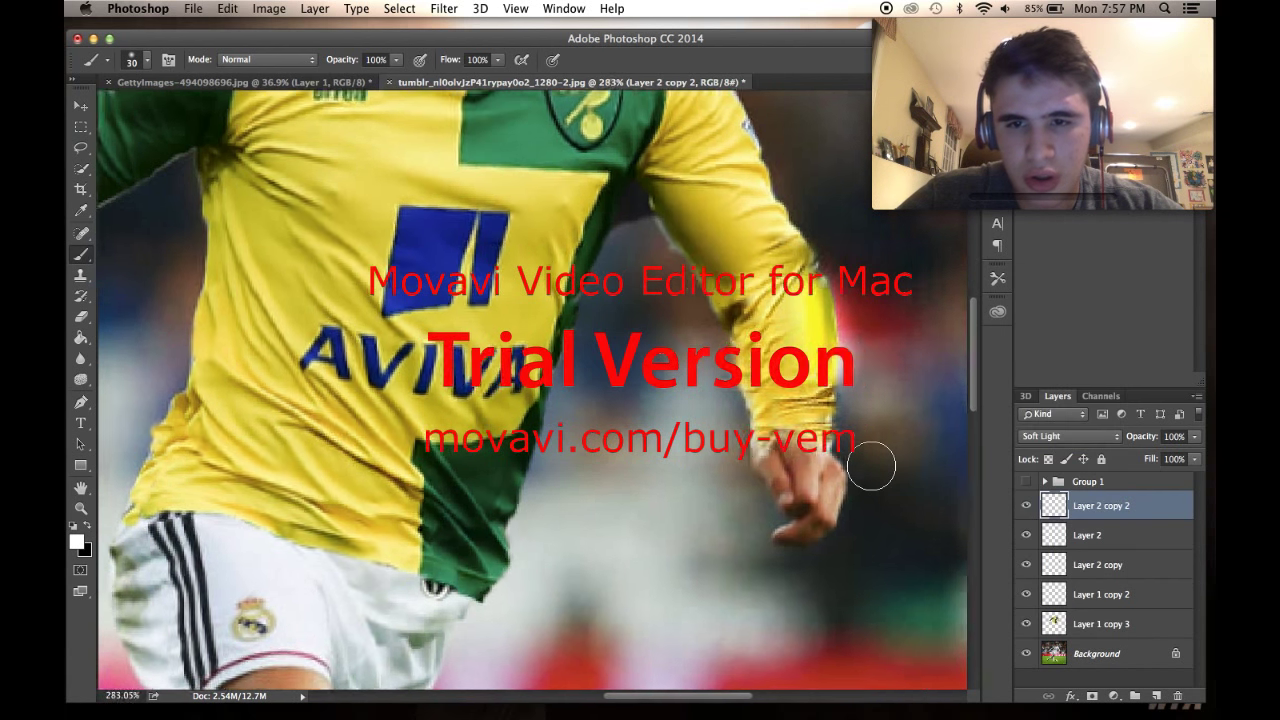
scroll(871, 467, up, 2)
key(super+alt+z)
key(super+alt+z)
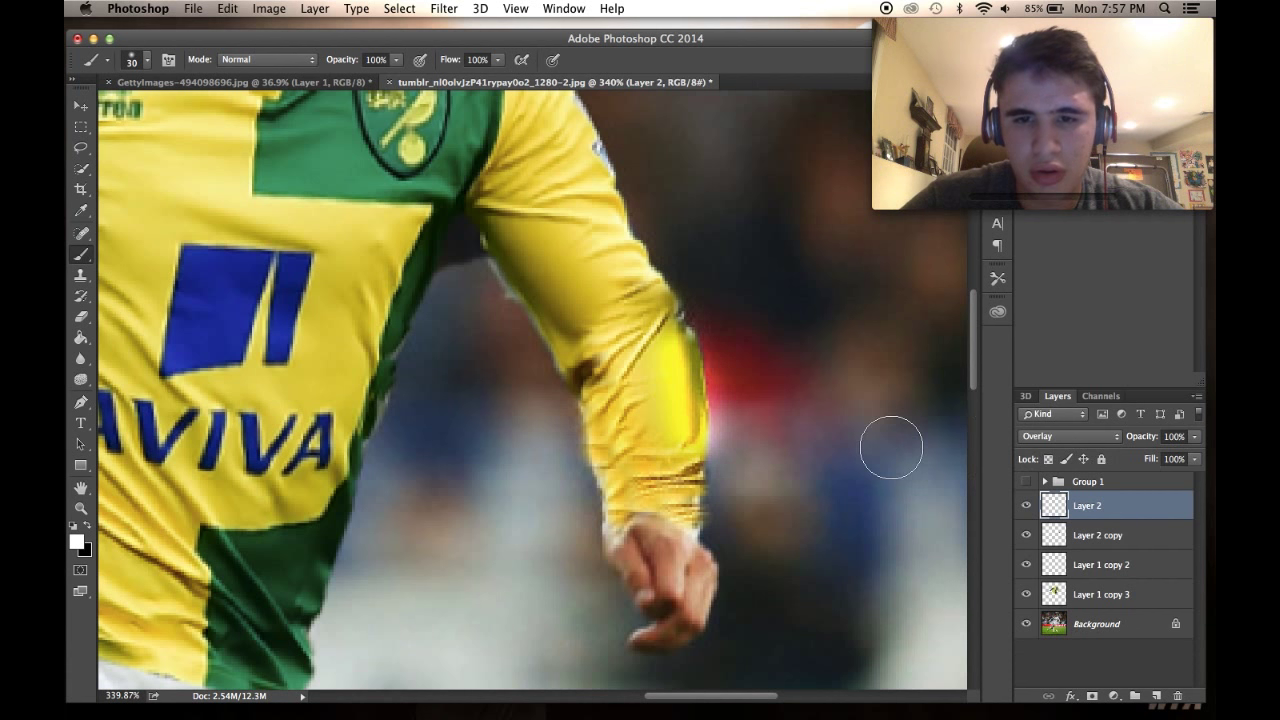
Step: Erase the white highlight spilling past the outer edge of the forearm with a 30 px Eraser
click(739, 428)
key(super+z)
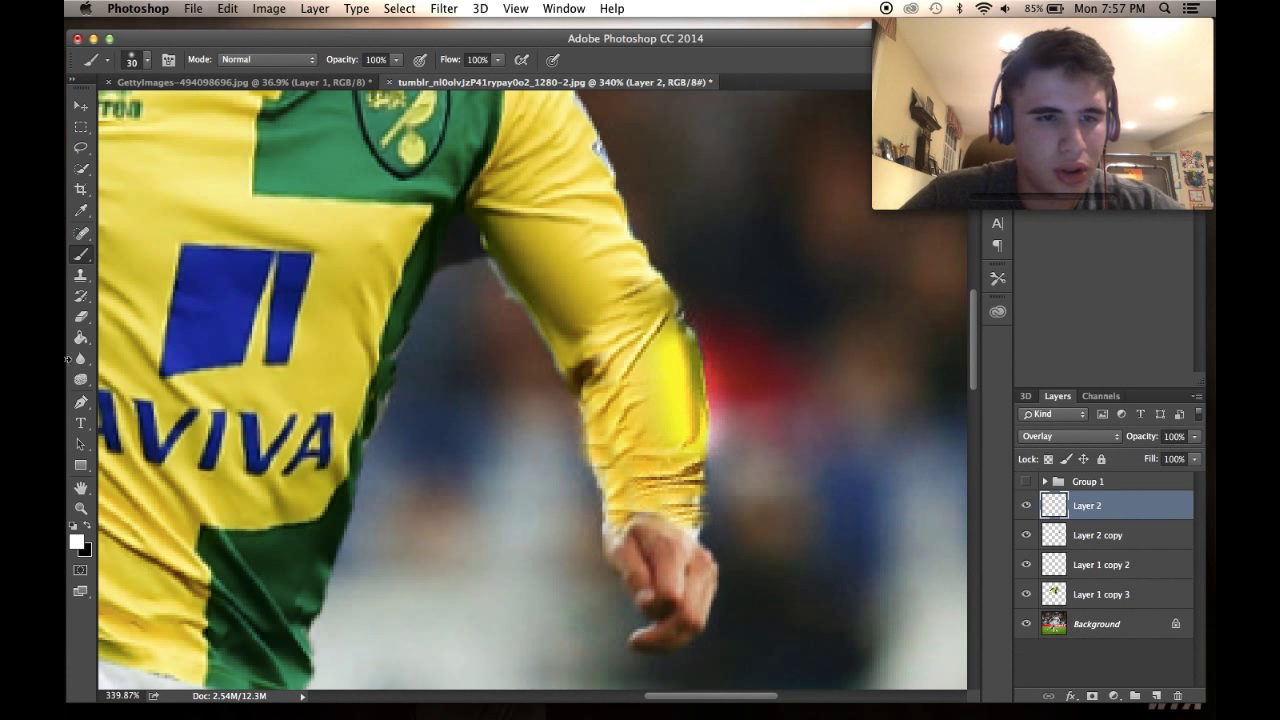
click(81, 316)
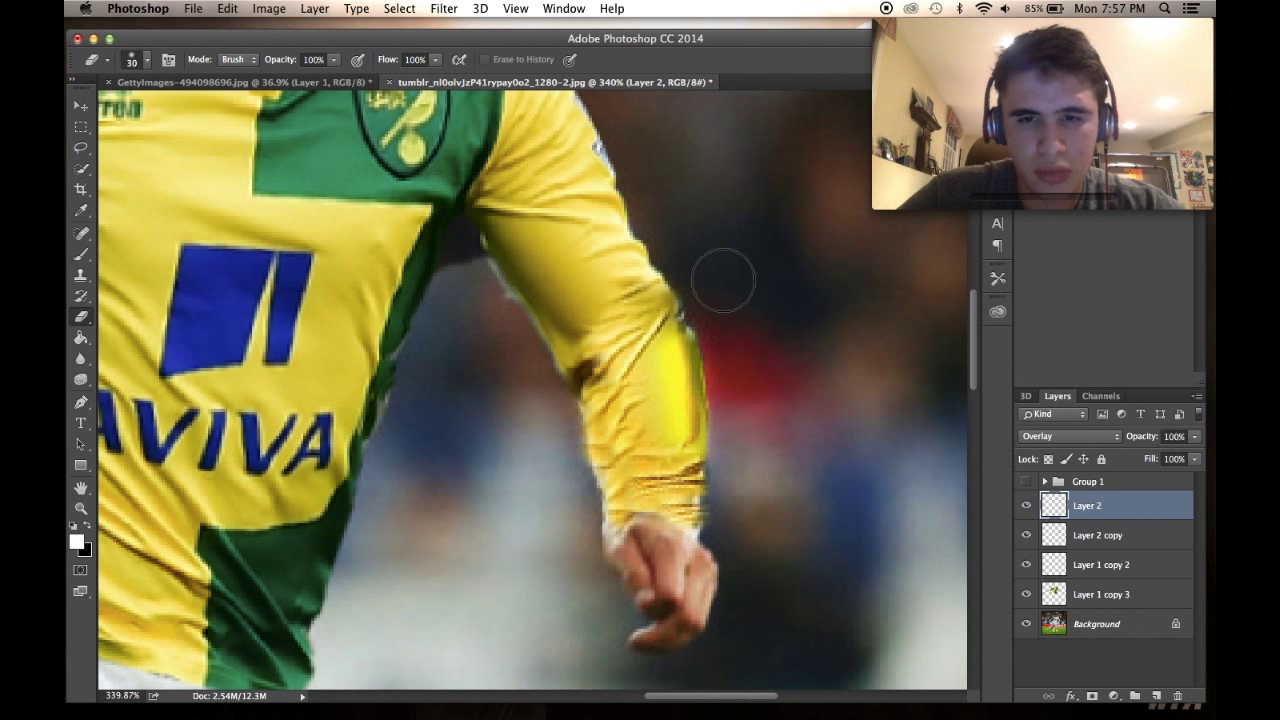
click(783, 286)
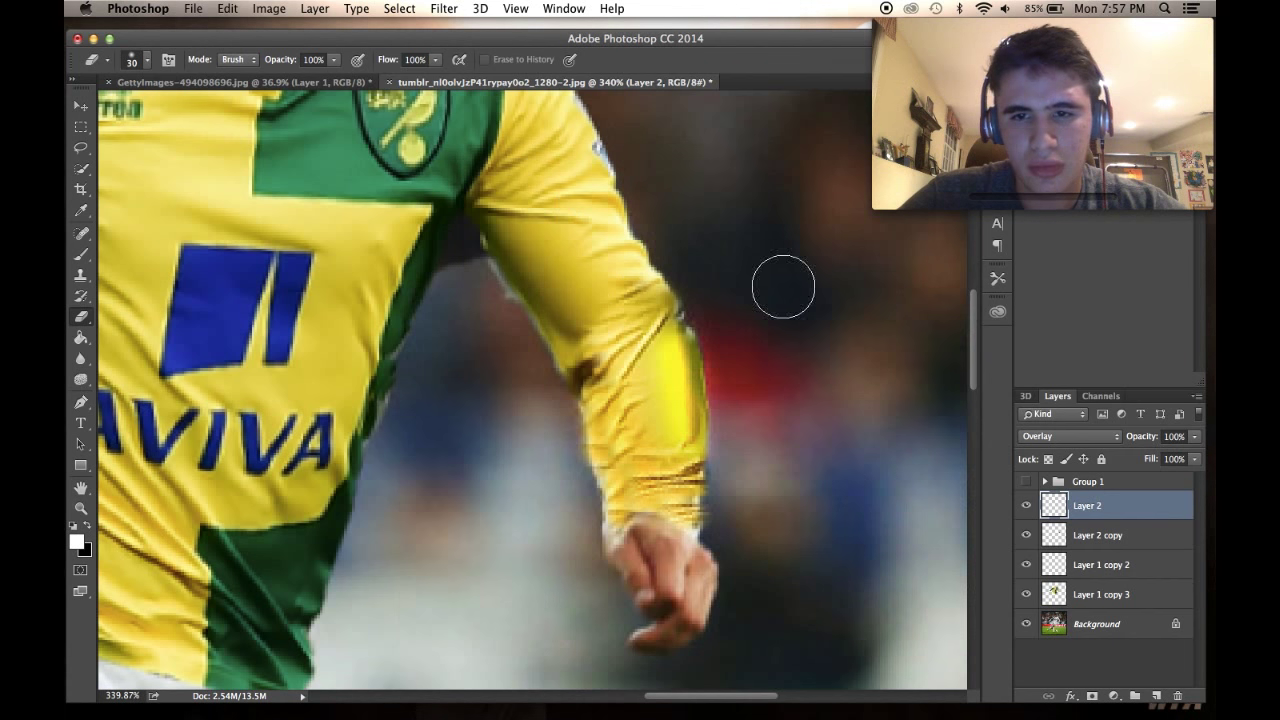
Step: Lower the highlight layer's opacity to 63% and check the sleeve against the whole picture
click(1192, 438)
drag(1154, 460, 1169, 459)
scroll(958, 494, down, 5)
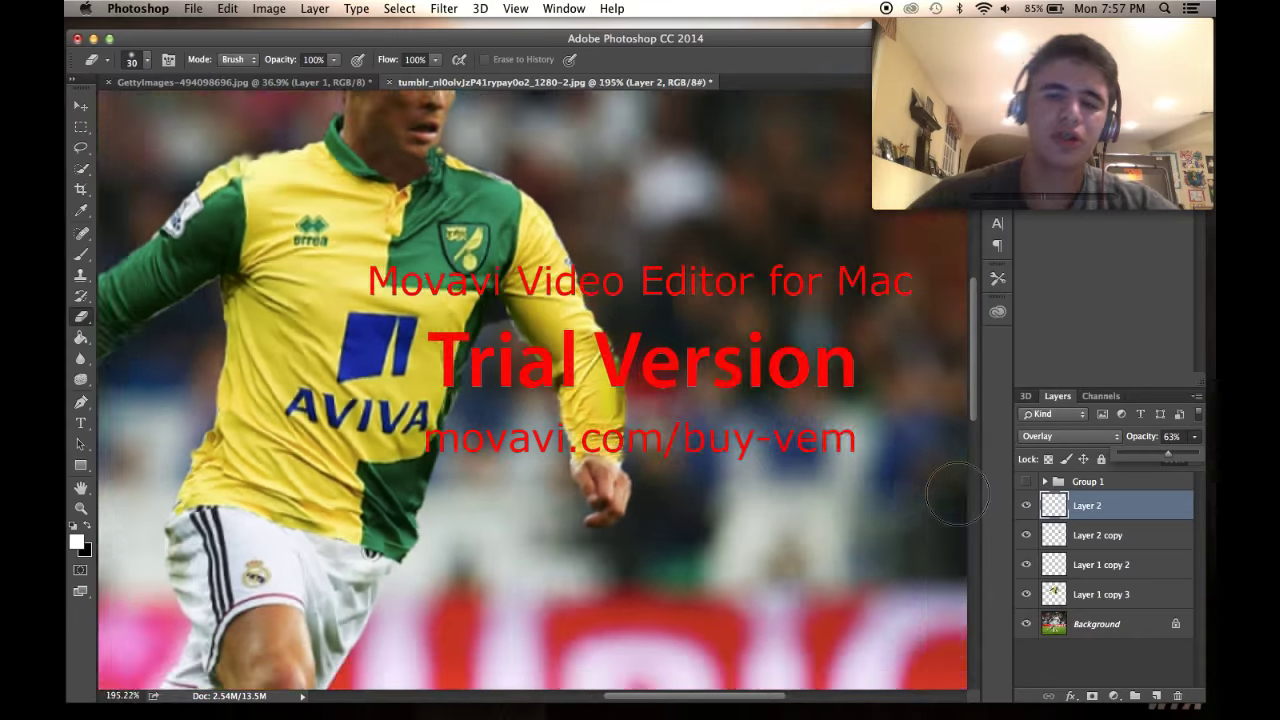
scroll(958, 494, up, 4)
scroll(957, 494, down, 5)
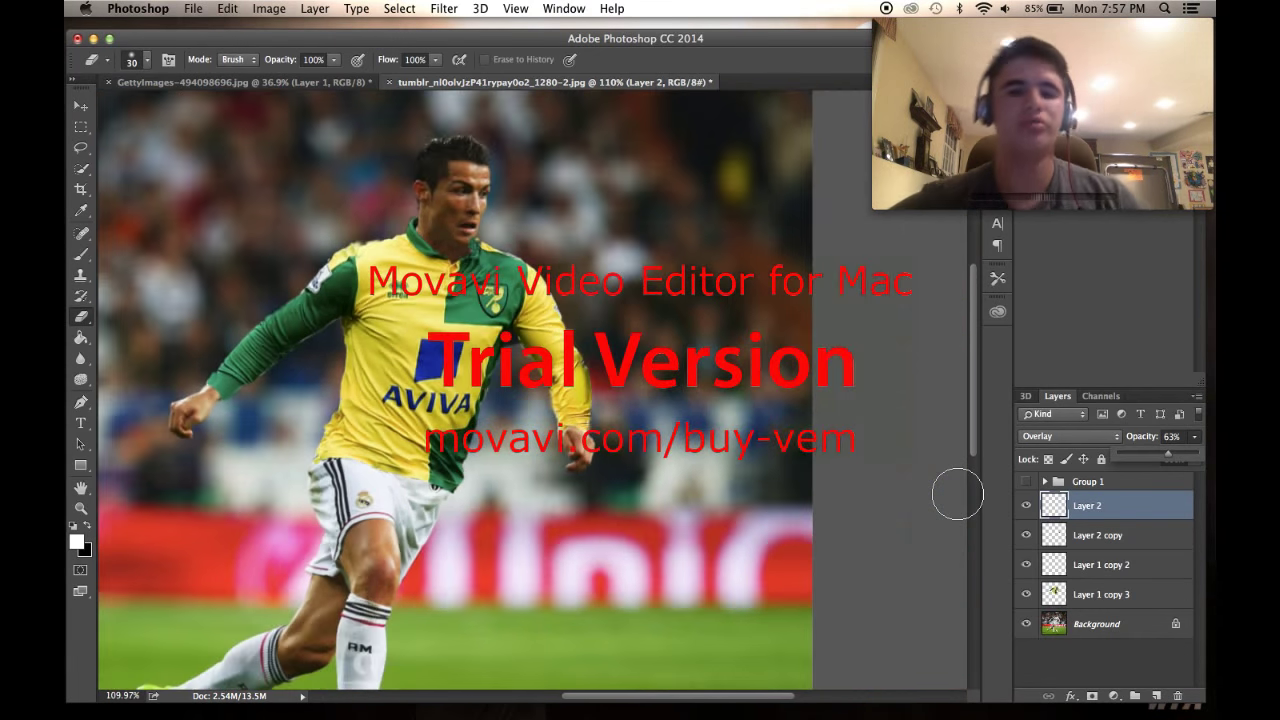
scroll(957, 494, up, 3)
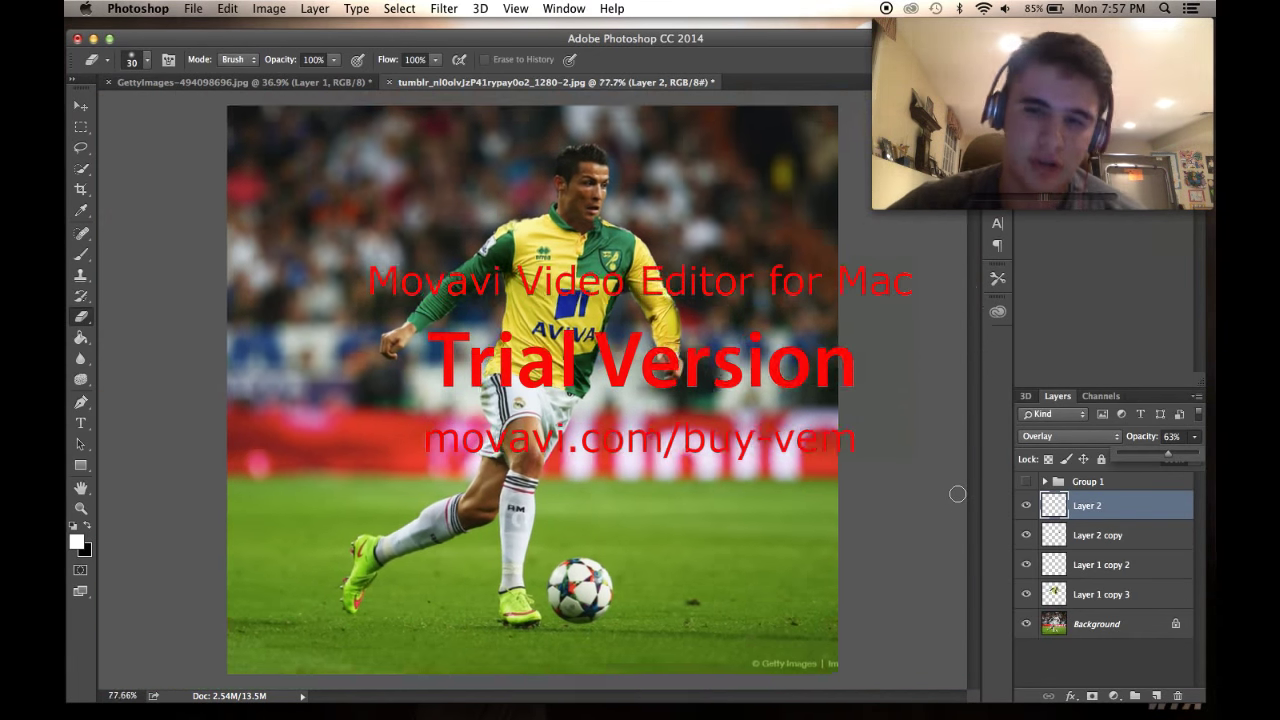
Step: Compare the sleeve with its shading layers shown and hidden, up close and against the whole picture
scroll(957, 494, up, 3)
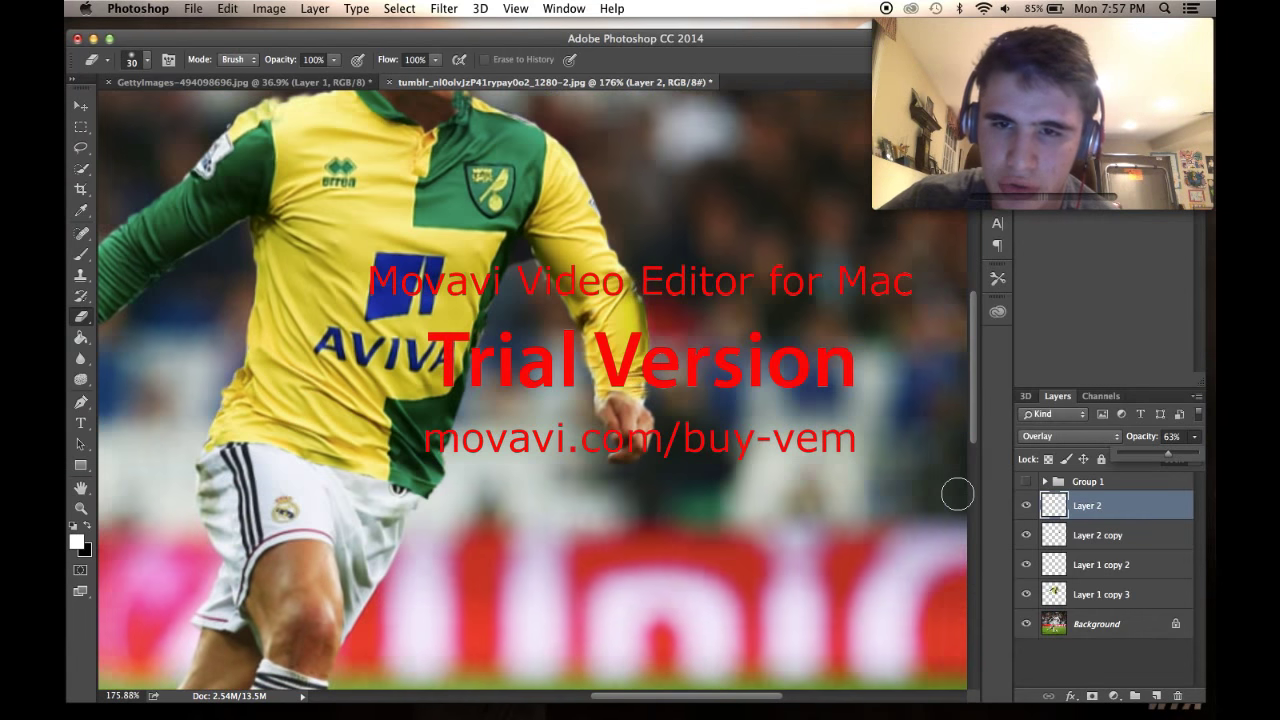
click(1032, 540)
click(1032, 540)
click(1028, 564)
click(1028, 564)
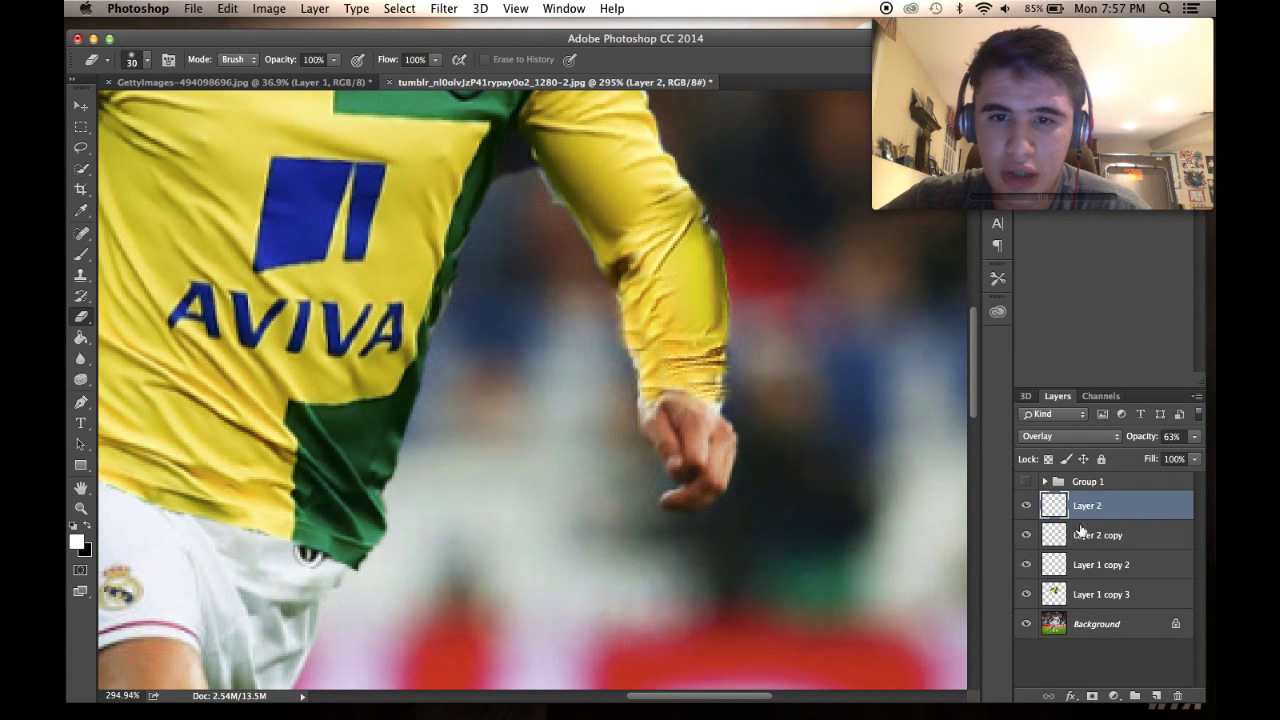
click(1026, 506)
scroll(853, 550, up, 2)
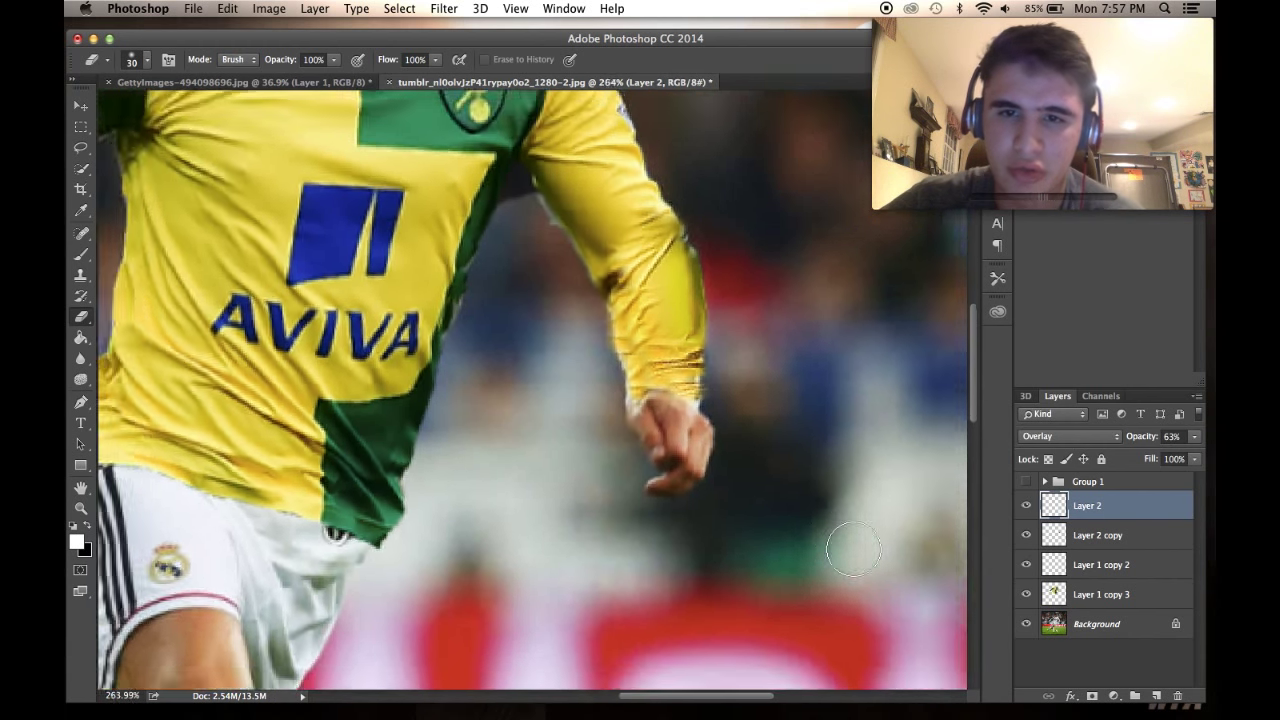
click(1026, 564)
click(1026, 564)
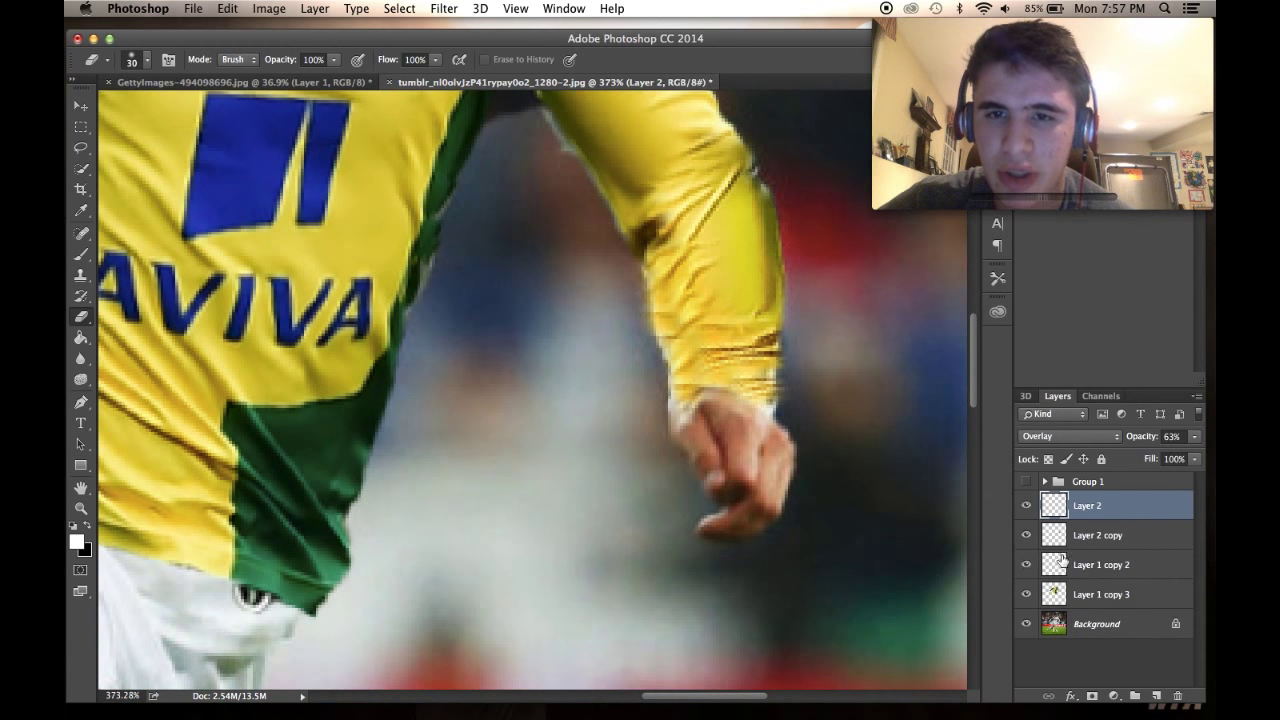
click(1062, 564)
scroll(600, 271, down, 5)
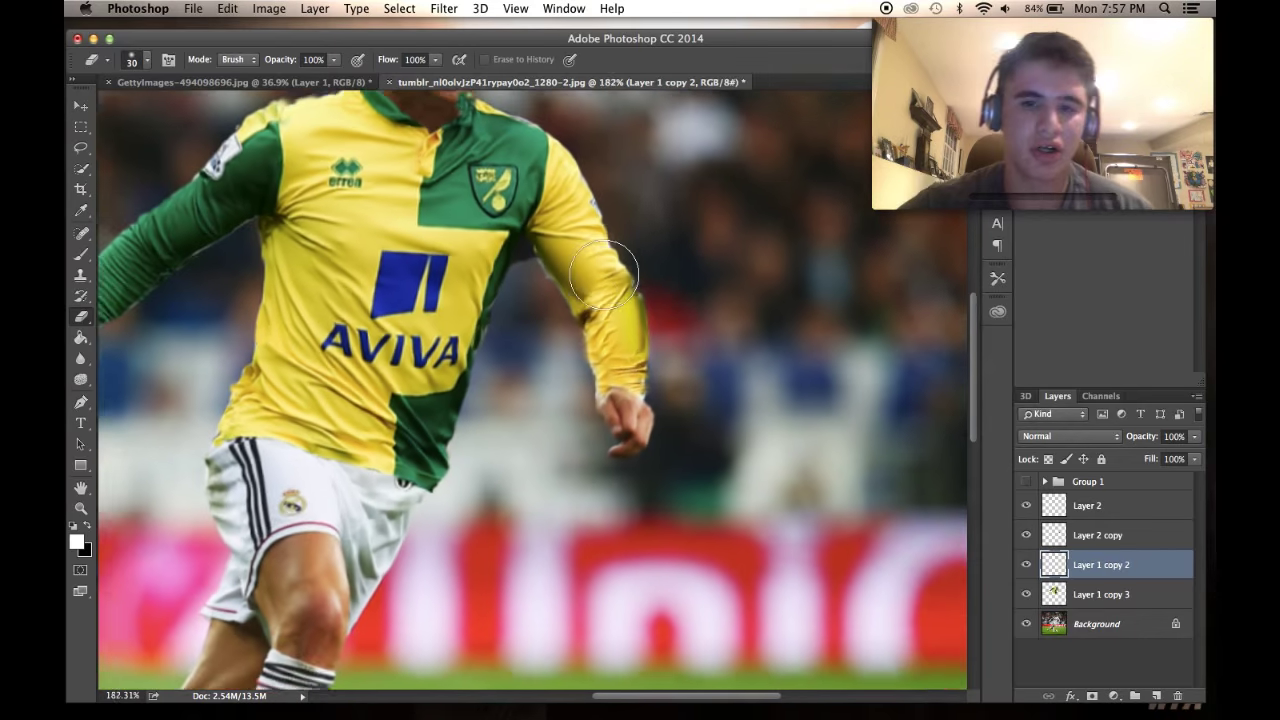
scroll(603, 276, down, 4)
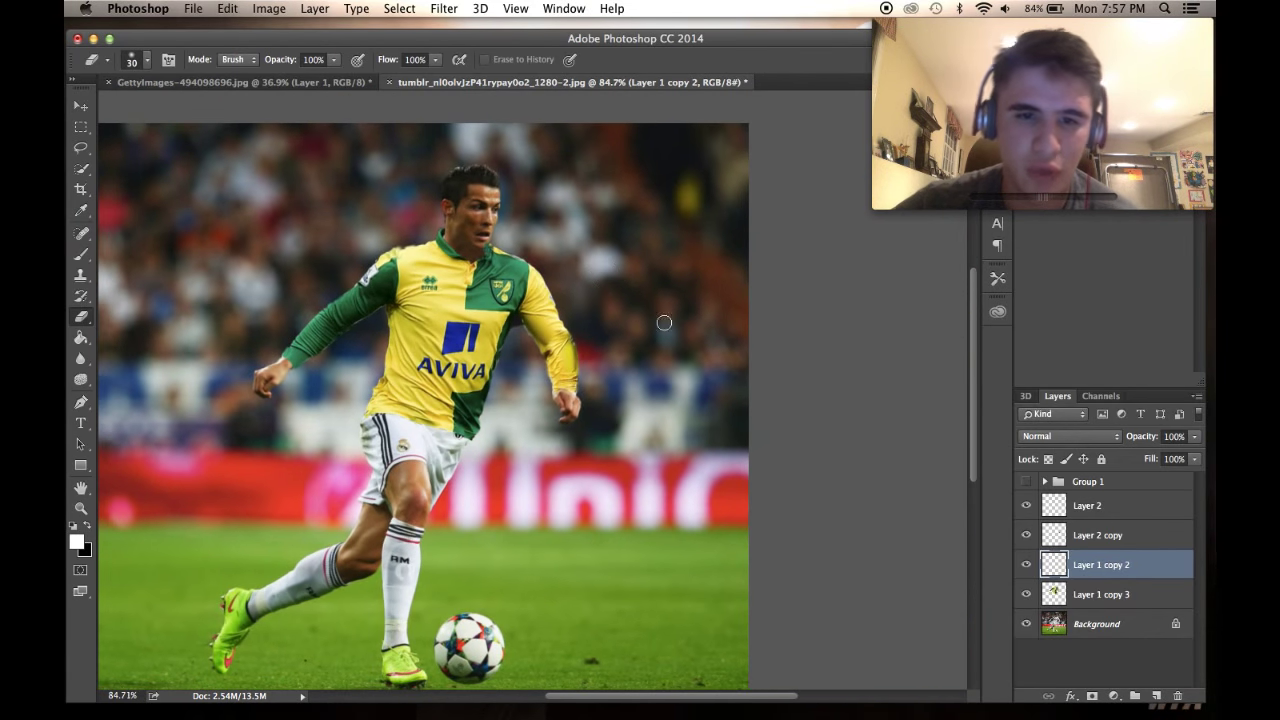
scroll(618, 409, down, 3)
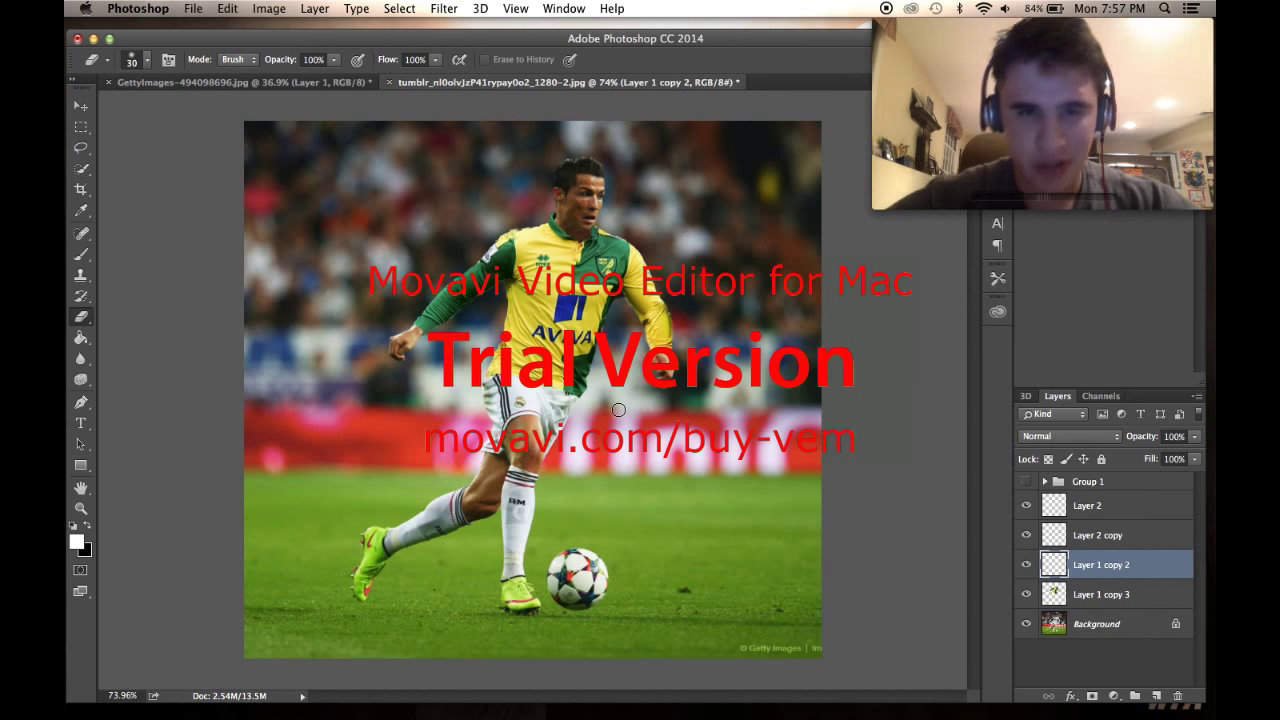
scroll(618, 409, up, 1)
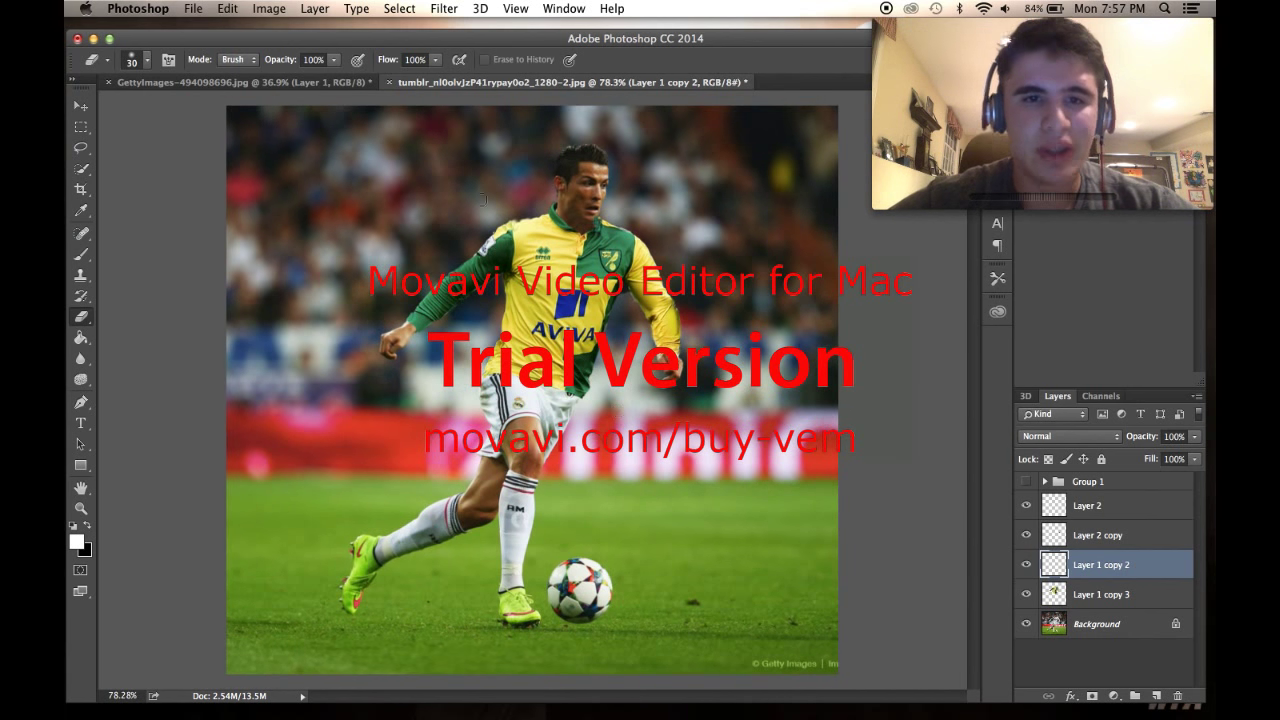
Step: In the GettyImages document, show the original Background, delete the shirt cut-out layer, and duplicate the Background
click(245, 82)
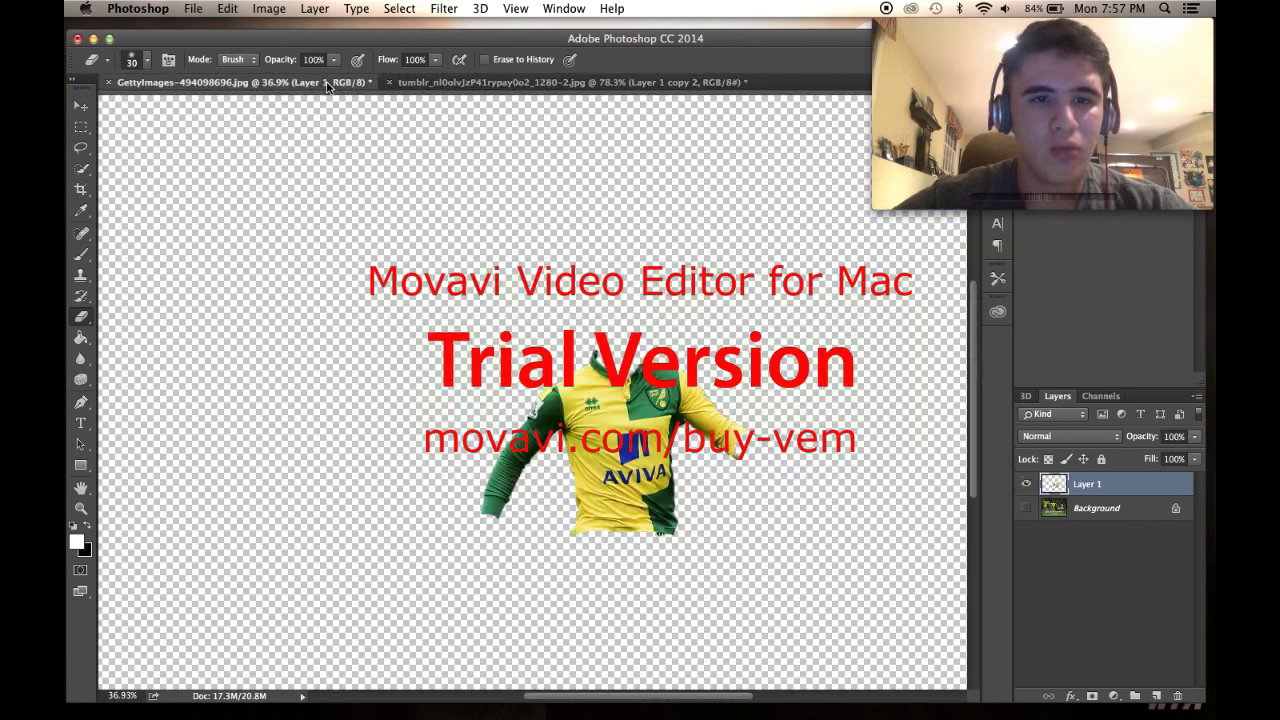
click(1026, 509)
key(BackSpace)
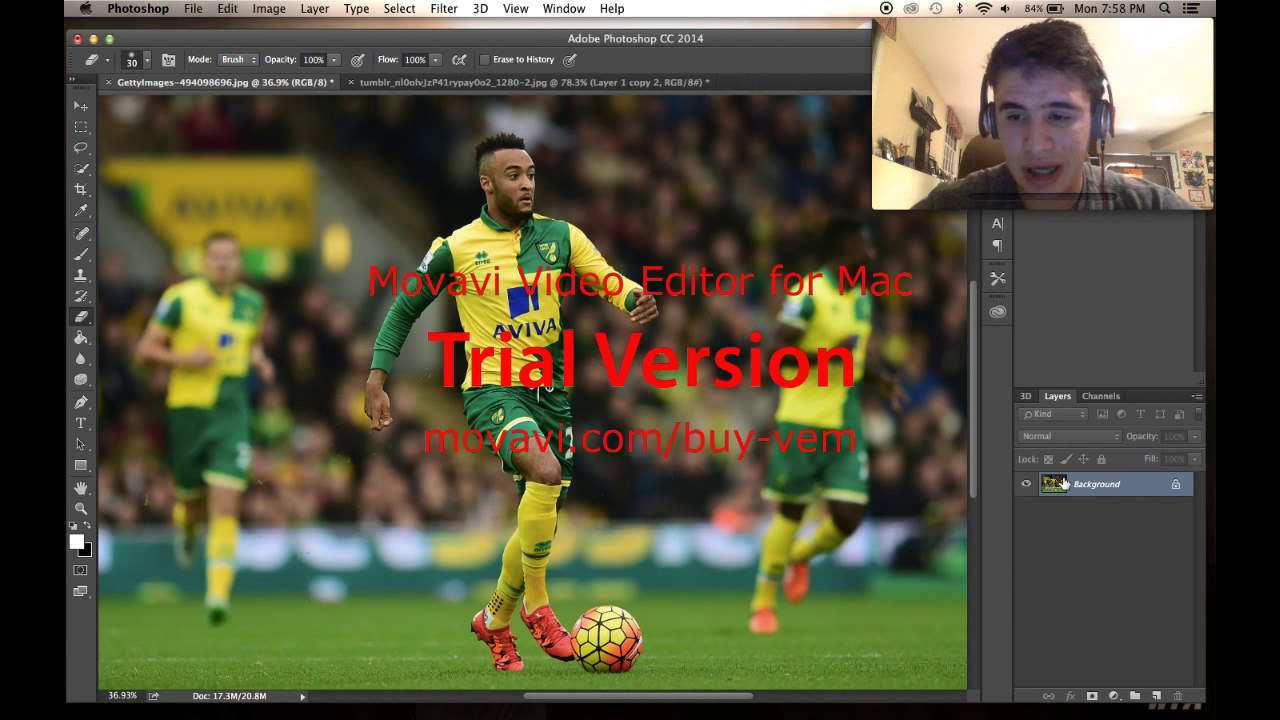
key(super+j)
Step: Select the whole picture around the front player's shorts with the 20 px Quick Selection tool, subtracting the shorts from the selection
click(81, 148)
click(83, 170)
mouse_move(530, 362)
mouse_down()
mouse_move(480, 330)
mouse_move(345, 300)
mouse_move(370, 470)
mouse_move(466, 514)
mouse_move(437, 549)
mouse_move(436, 666)
mouse_up()
mouse_move(495, 600)
mouse_down()
mouse_move(535, 640)
mouse_move(590, 615)
mouse_move(600, 500)
mouse_move(645, 415)
mouse_up()
mouse_move(566, 394)
mouse_down()
mouse_move(645, 415)
mouse_move(777, 310)
mouse_up()
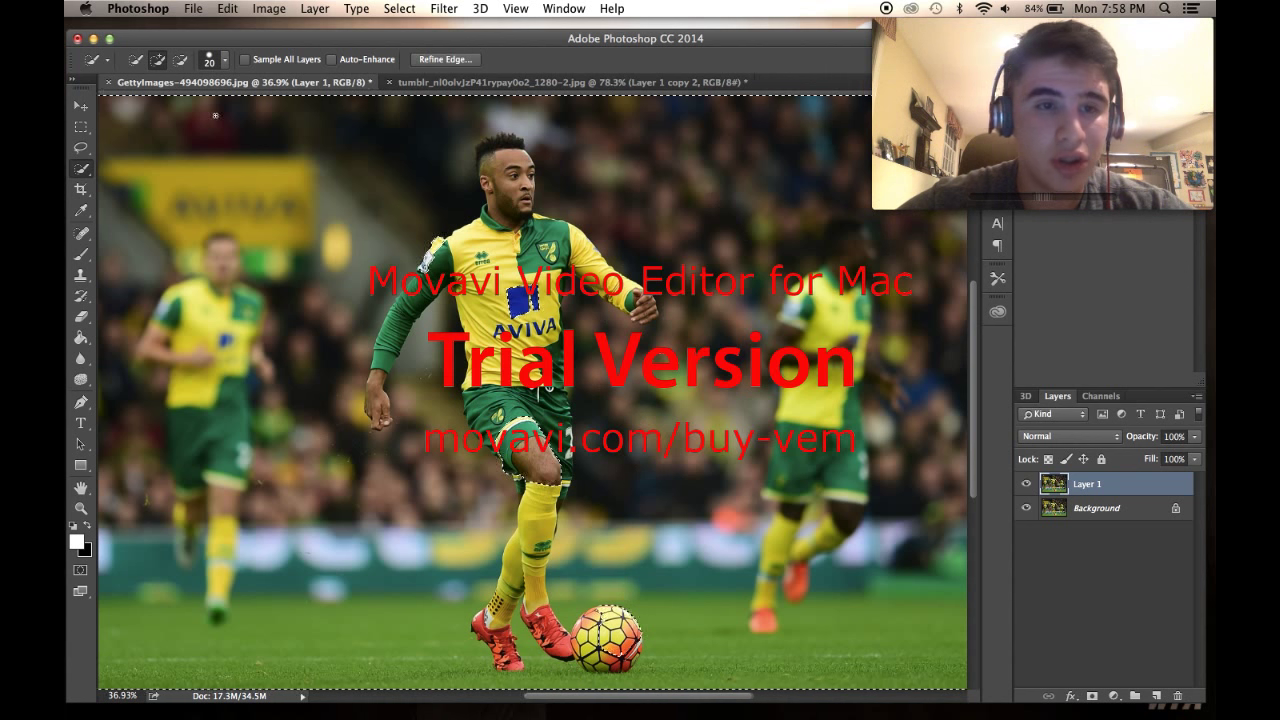
key(alt)
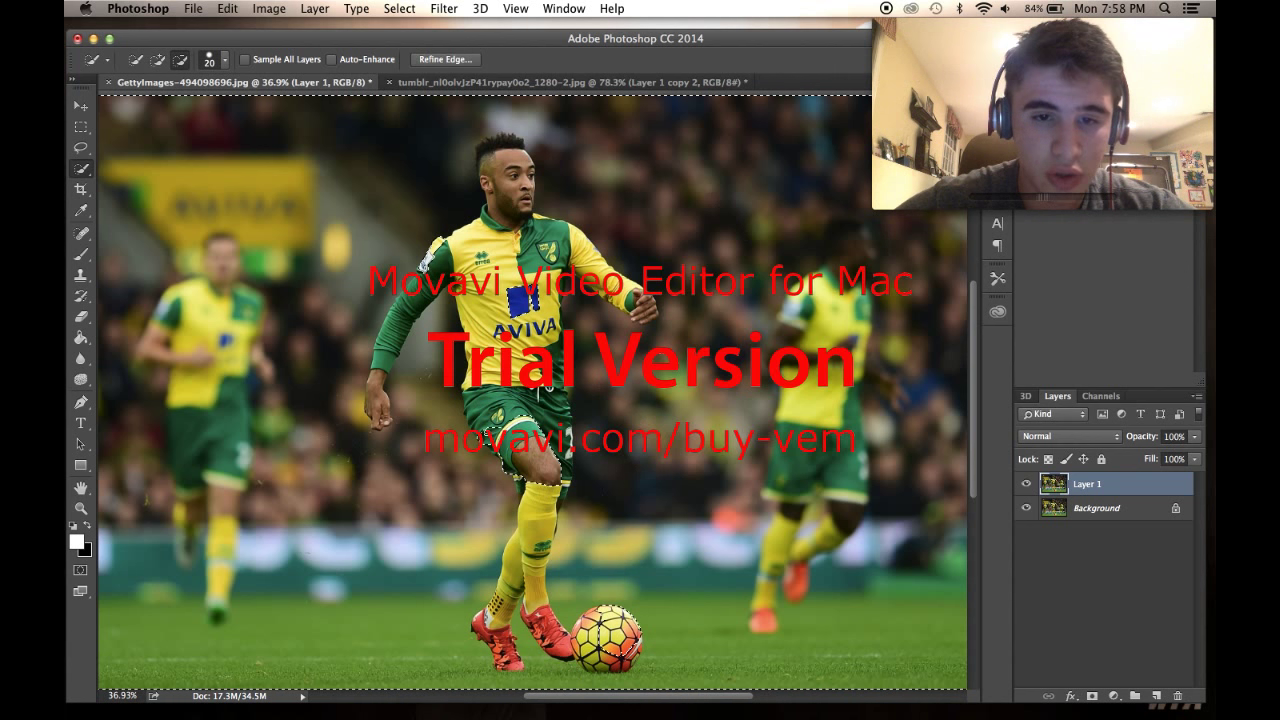
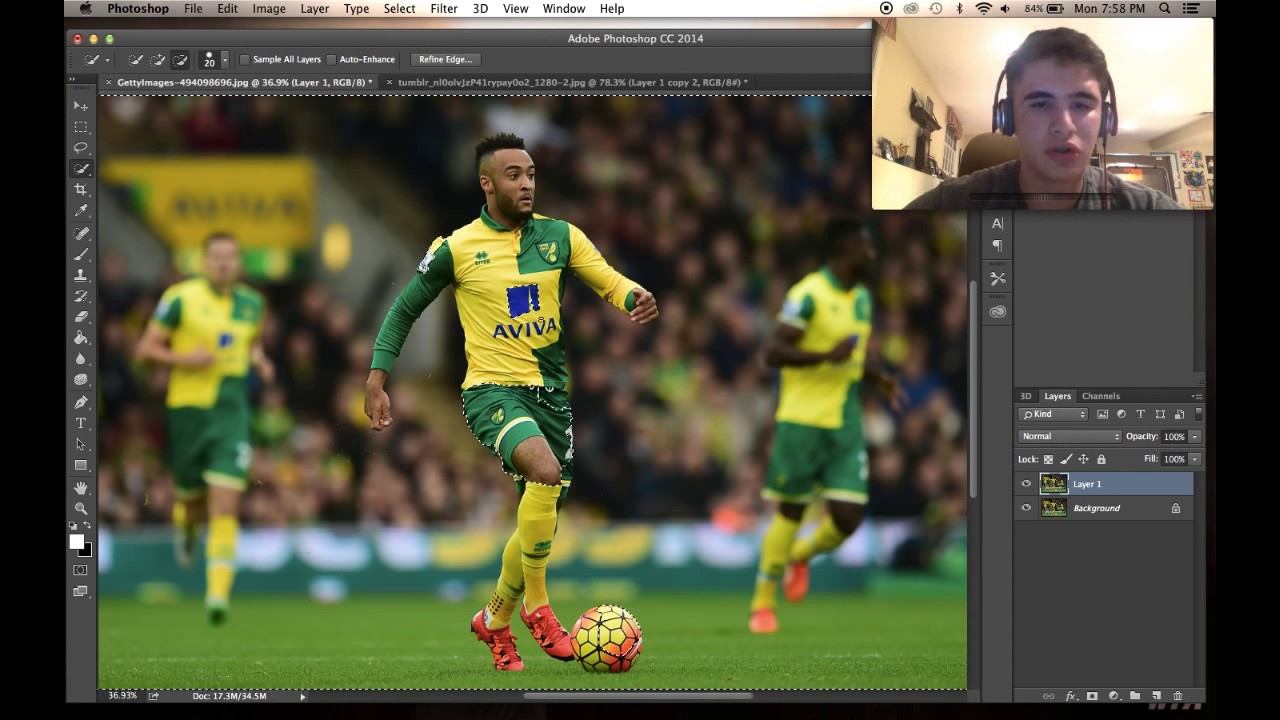
Step: Try subtracting the yellow shirt front and green sleeve from the selection
scroll(527, 393, up, 3)
mouse_move(485, 272)
mouse_down()
mouse_move(453, 220)
mouse_move(405, 198)
mouse_move(352, 330)
mouse_move(328, 350)
mouse_up()
key(super+z)
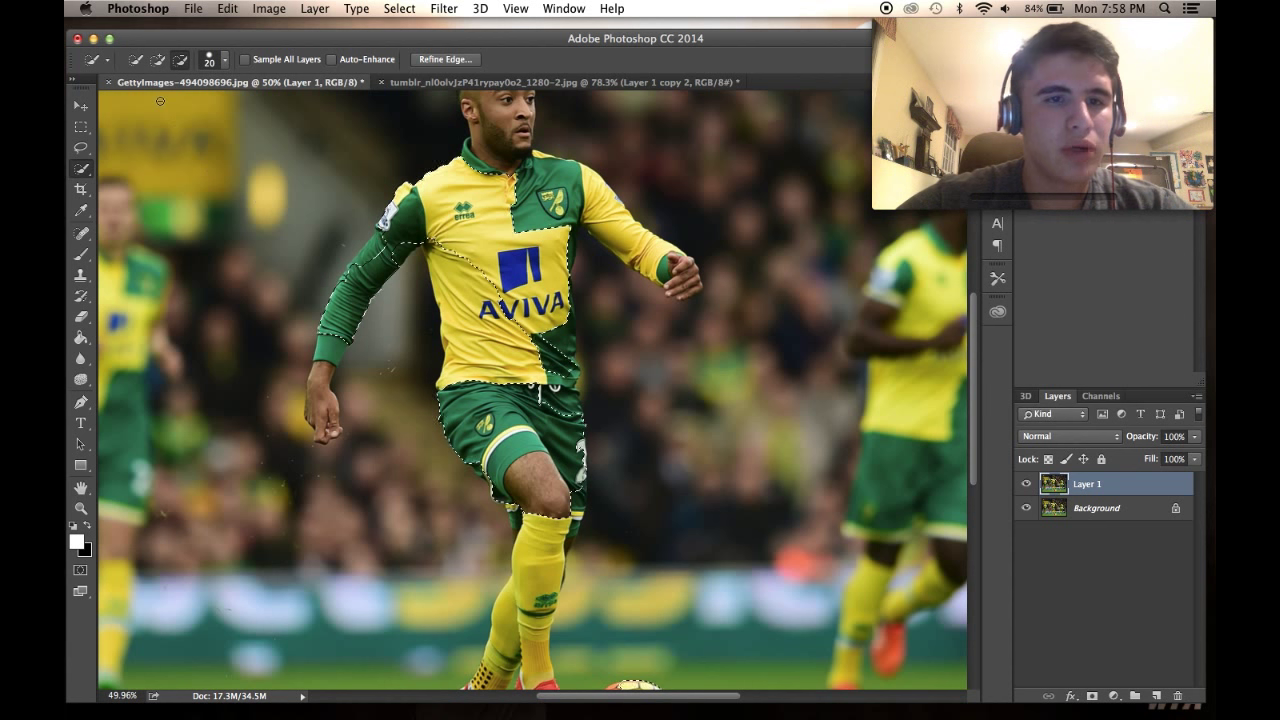
Step: Add the shirt and green sleeve back into the selection, enlarging the Quick Selection brush to 90 px
click(158, 59)
mouse_move(378, 237)
mouse_down()
mouse_move(380, 295)
mouse_move(341, 306)
mouse_up()
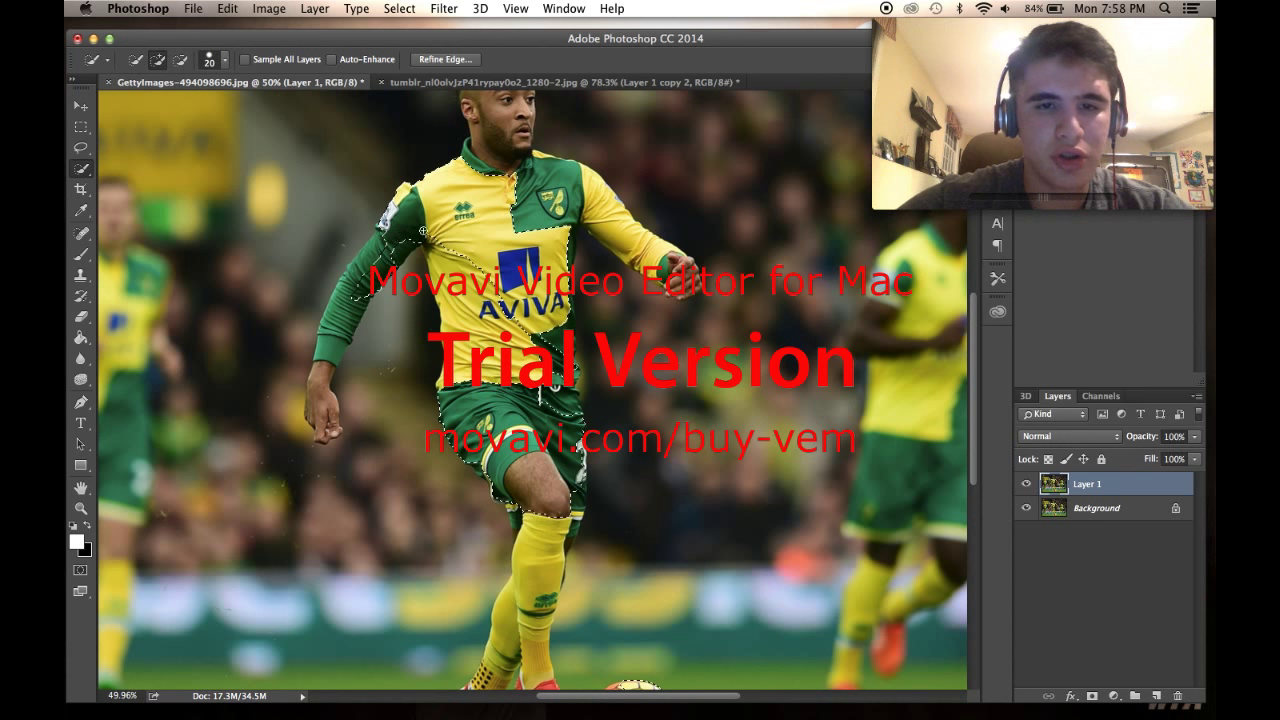
mouse_move(462, 184)
mouse_down()
mouse_move(355, 278)
mouse_move(347, 316)
mouse_up()
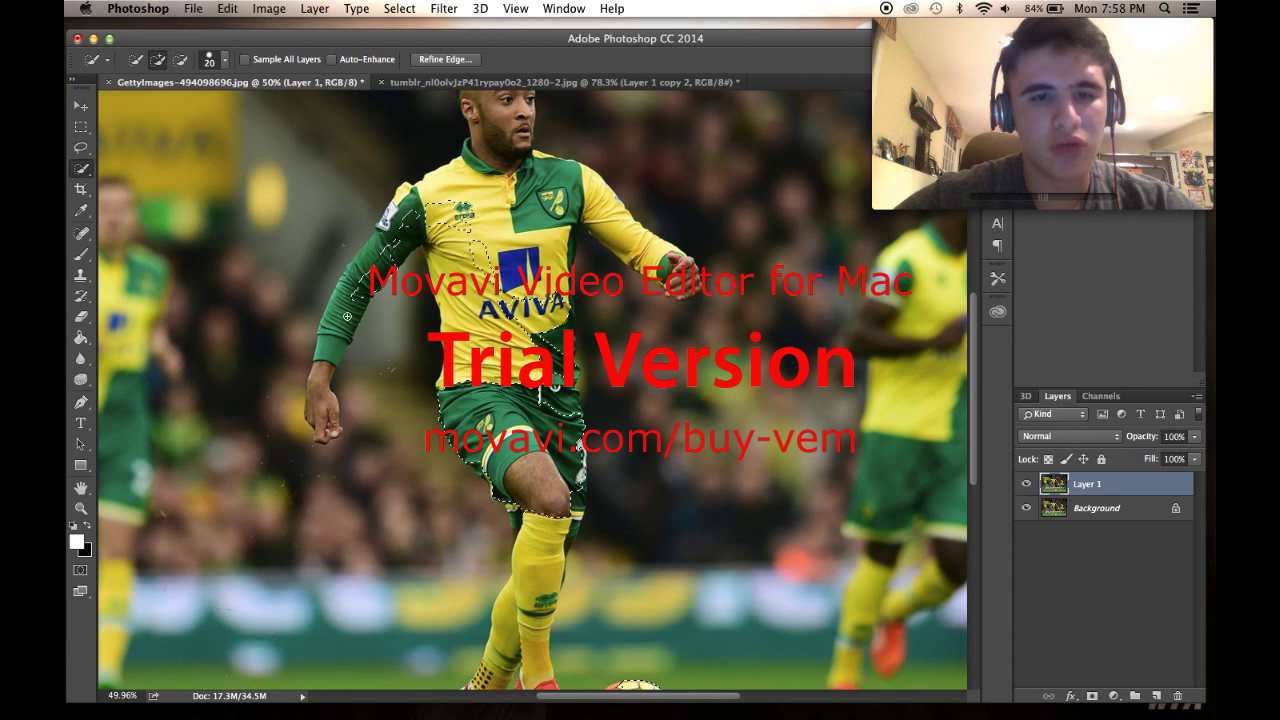
key(bracketright)
key(bracketright)
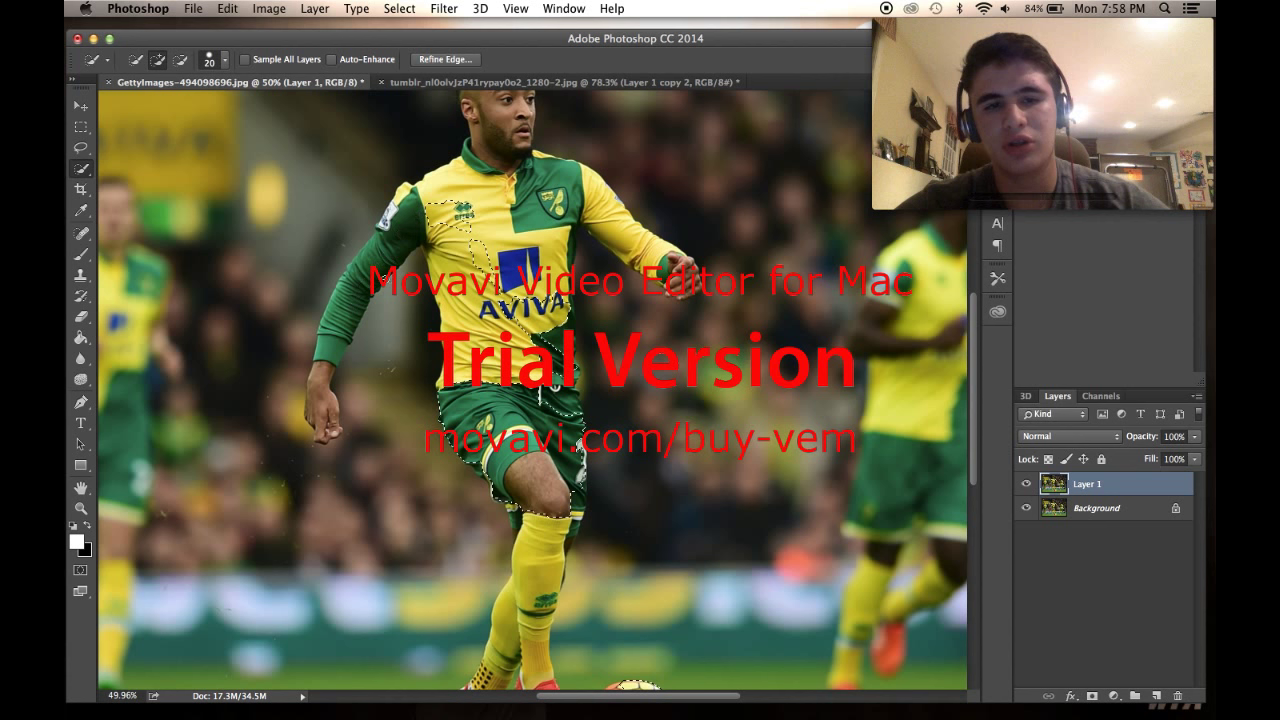
key(bracketright)
key(bracketright)
key(bracketright)
key(bracketright)
key(bracketright)
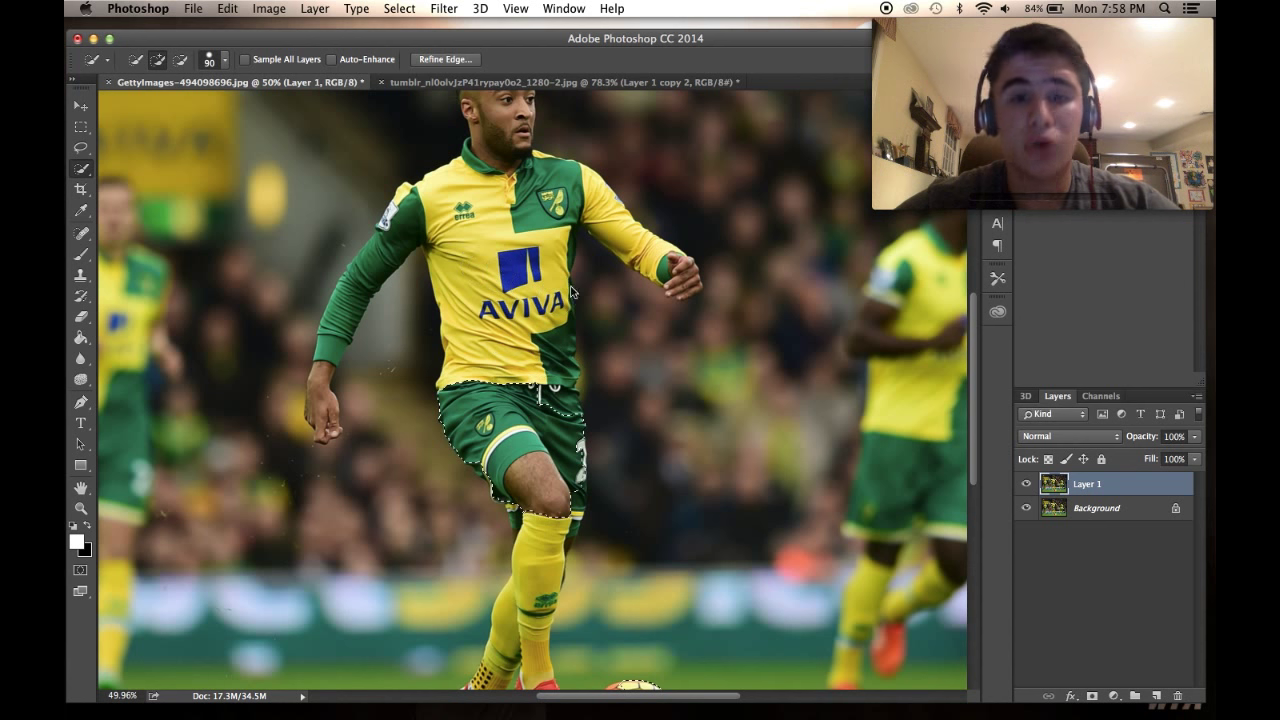
Step: Add the player's bare knee to the selection and refine the shorts' edge around it with a 40 px Quick Selection brush
click(181, 62)
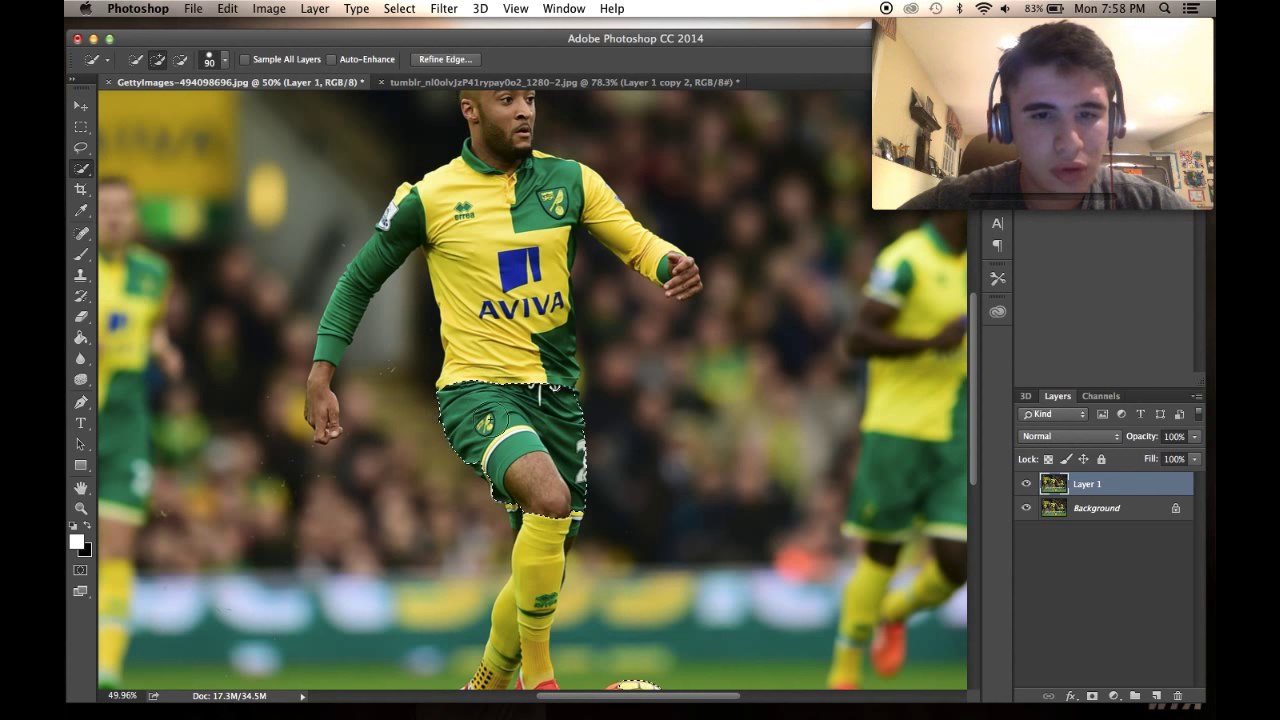
drag(532, 479, 540, 494)
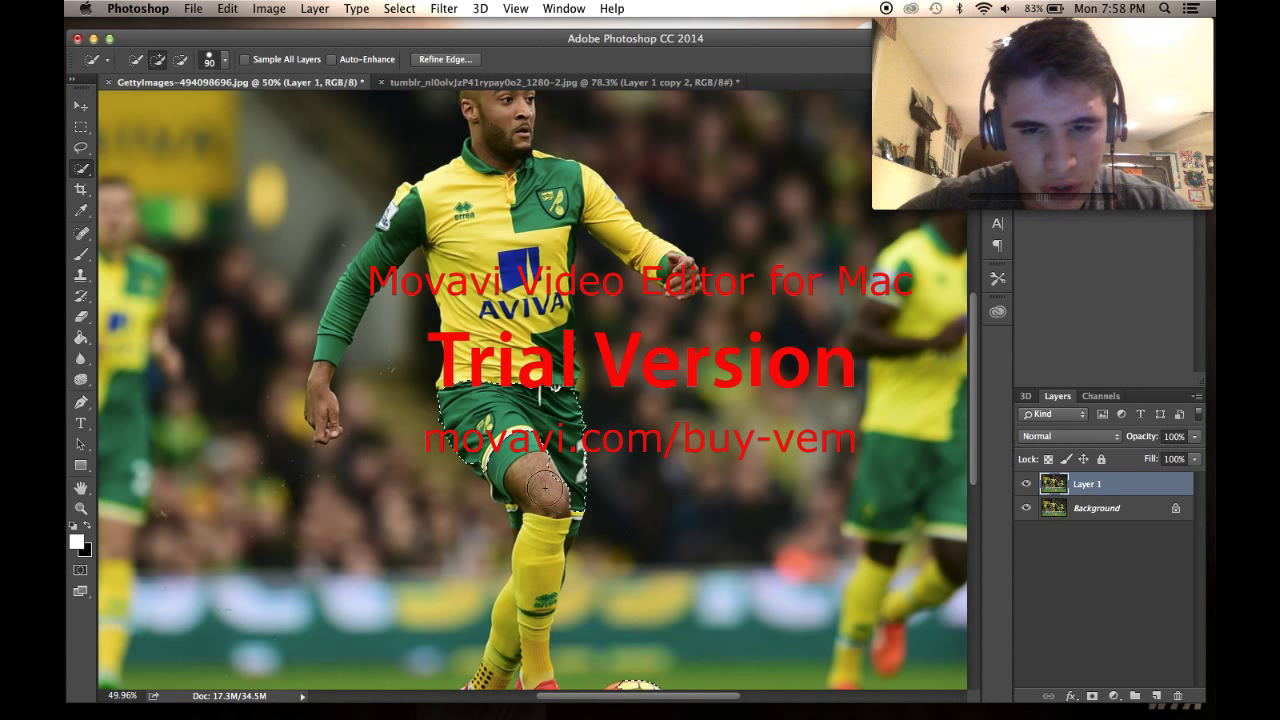
click(179, 61)
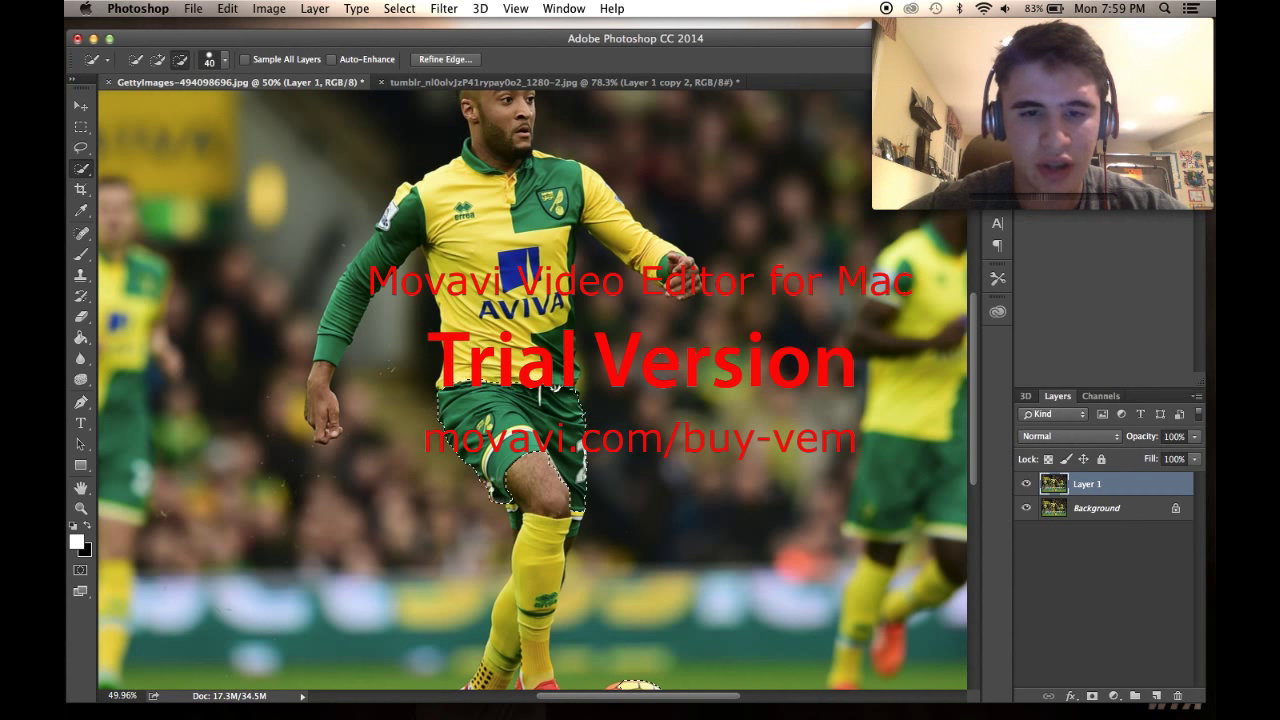
scroll(537, 455, up, 5)
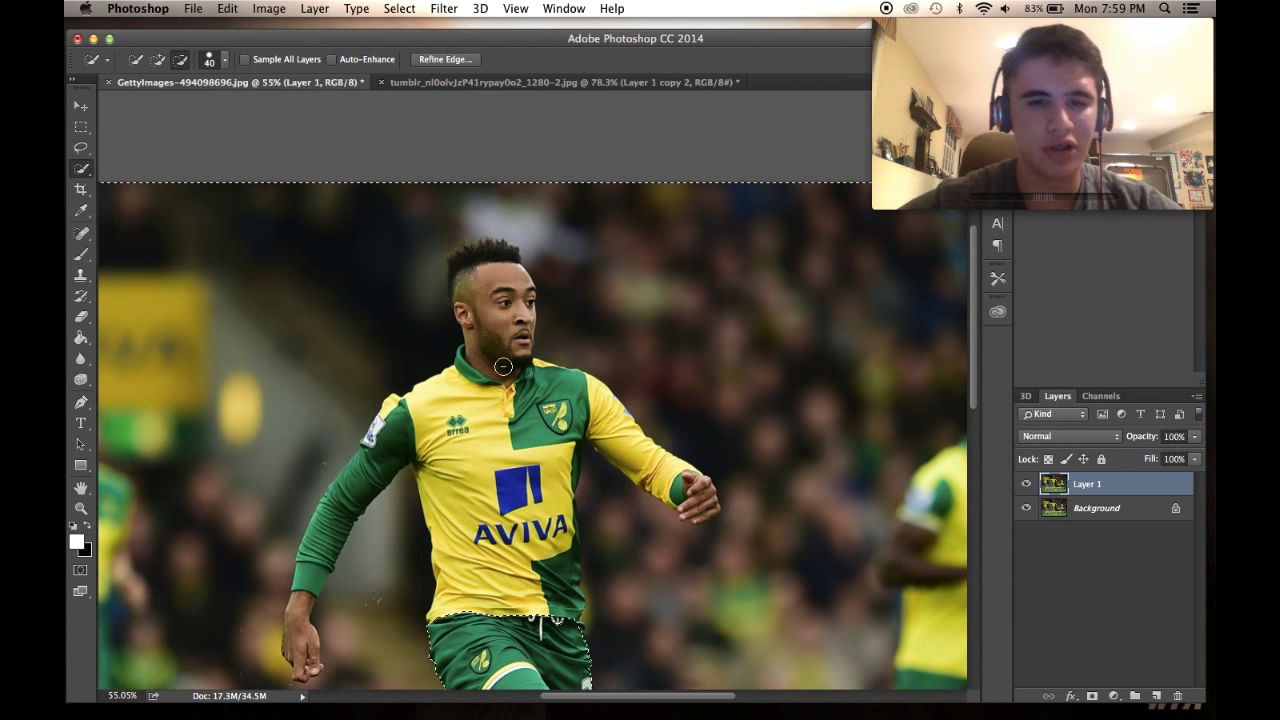
scroll(566, 436, down, 5)
scroll(566, 436, up, 8)
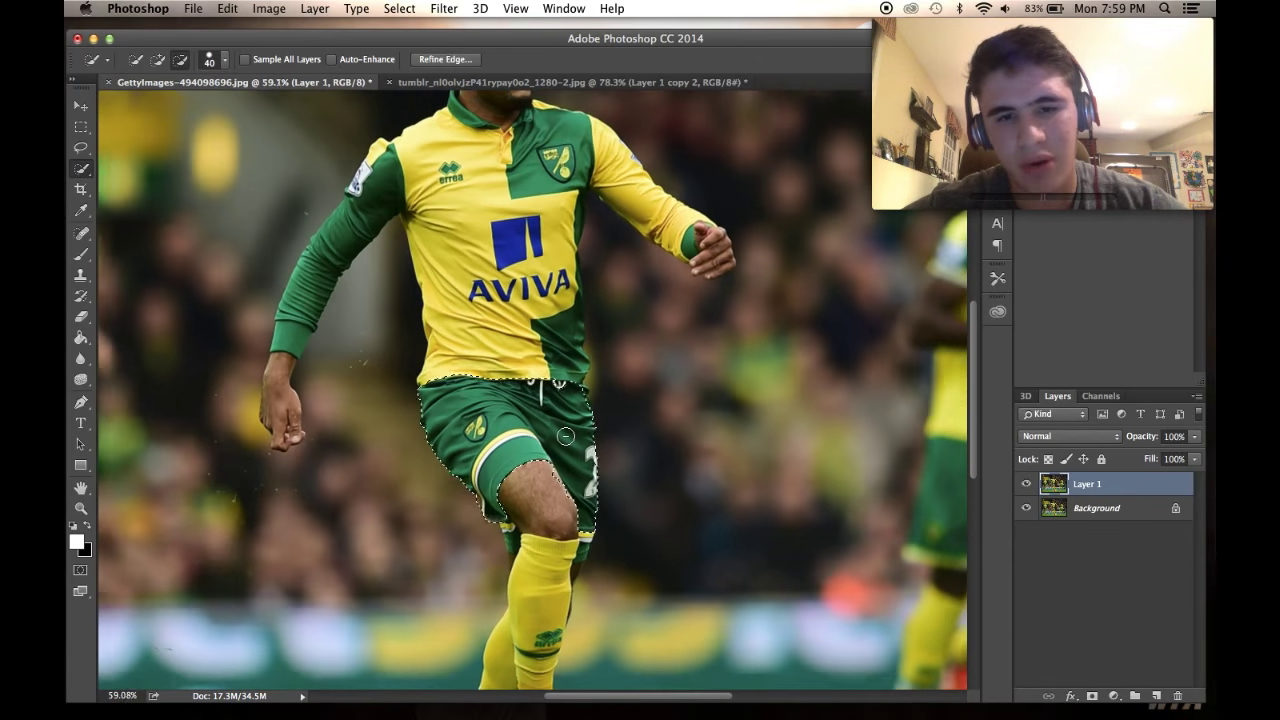
scroll(566, 436, up, 1)
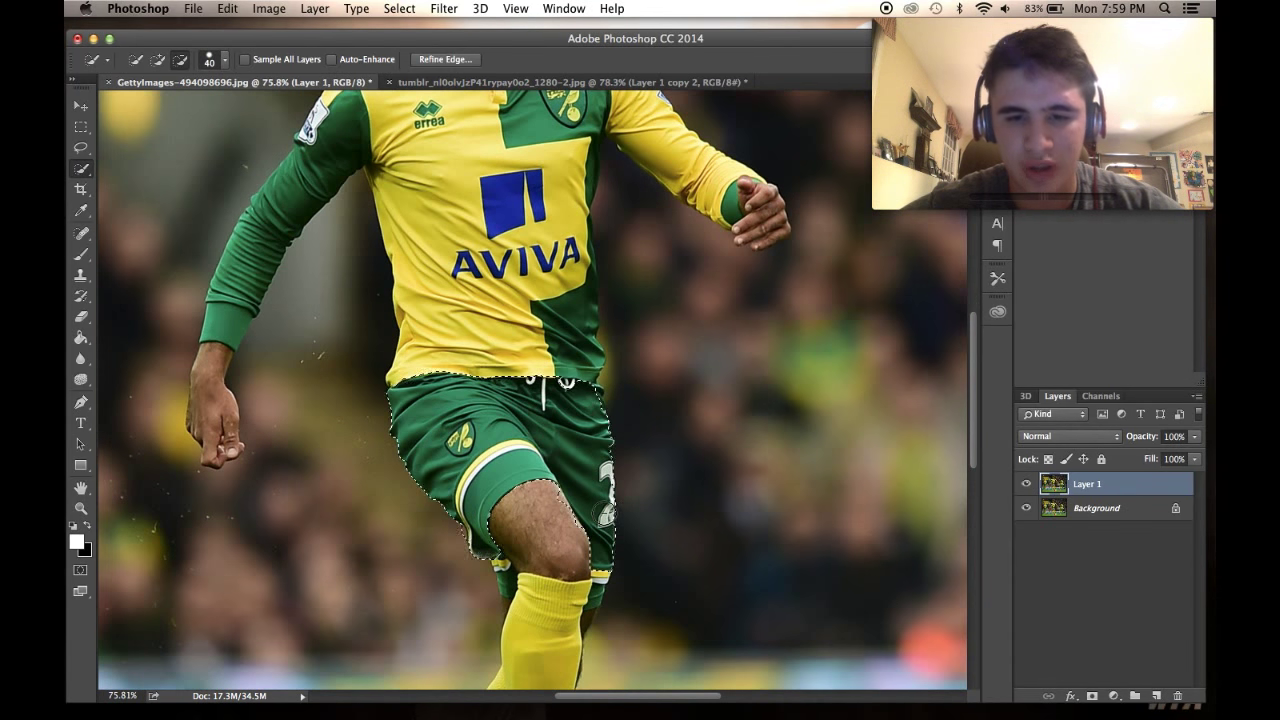
click(157, 61)
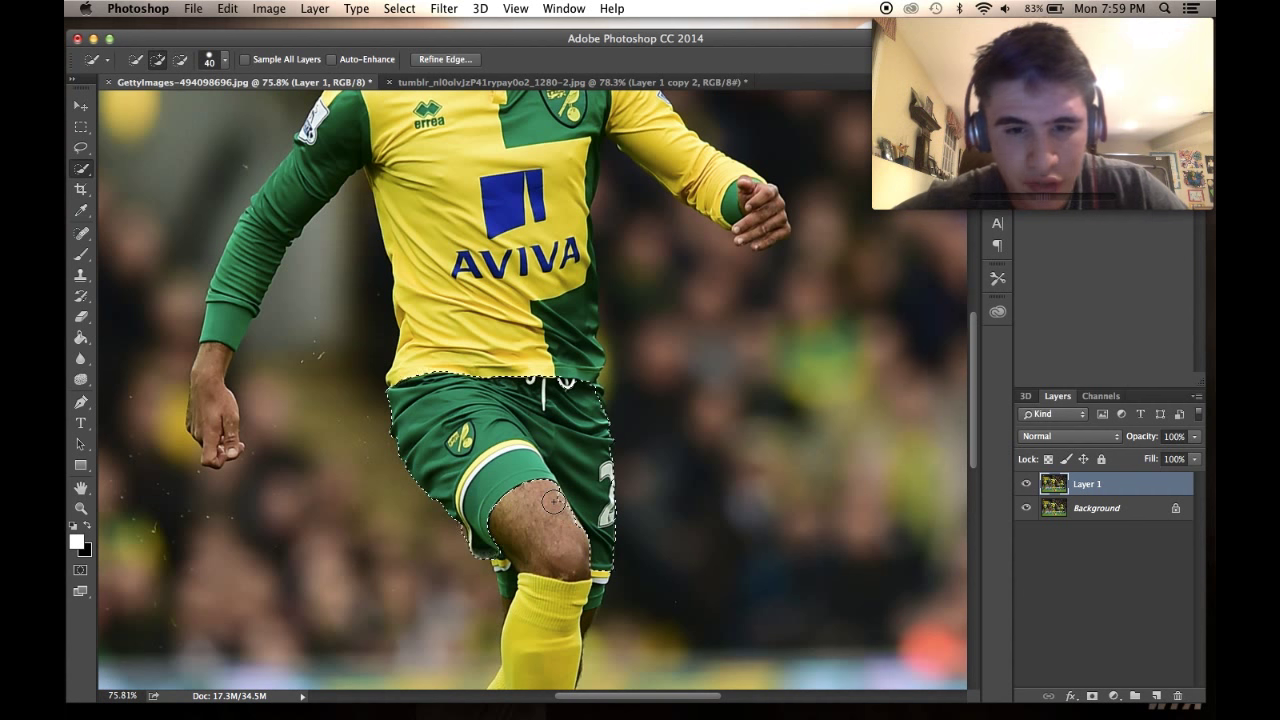
scroll(568, 531, down, 2)
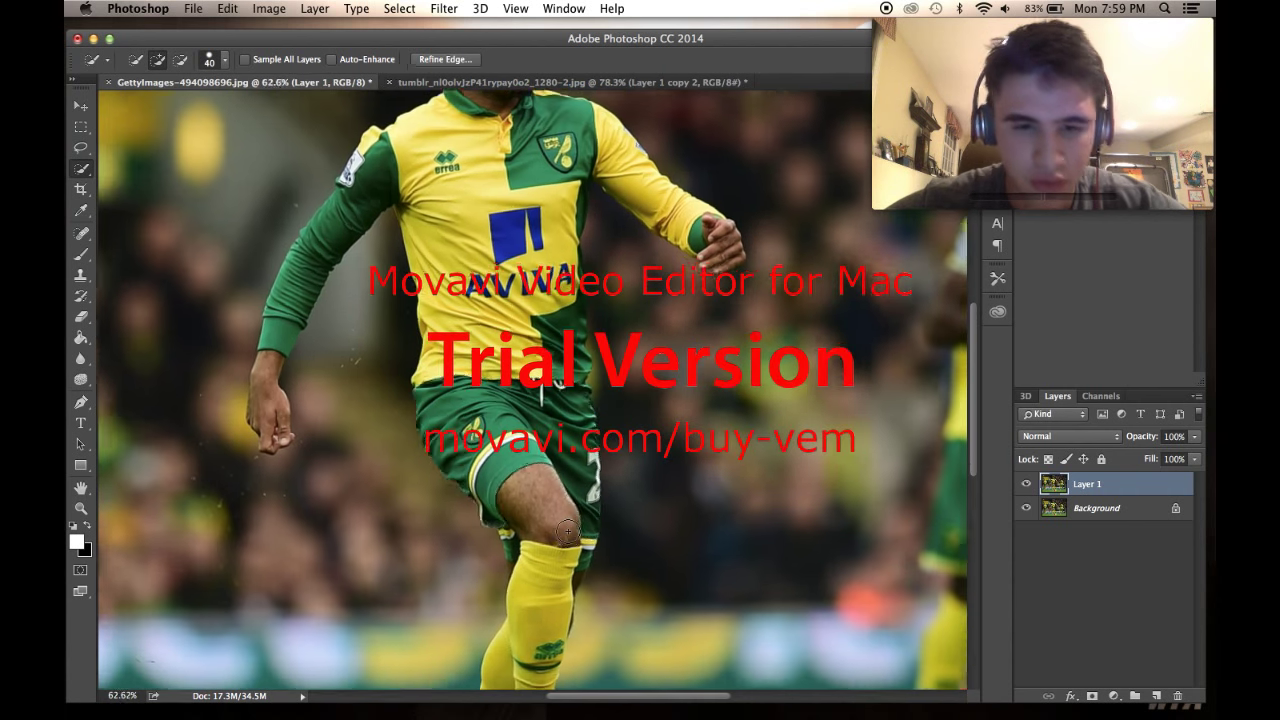
scroll(568, 531, up, 5)
Step: Subtract the lower hem of the shorts behind the knee from the selection with a 15 px Quick Selection brush
click(180, 60)
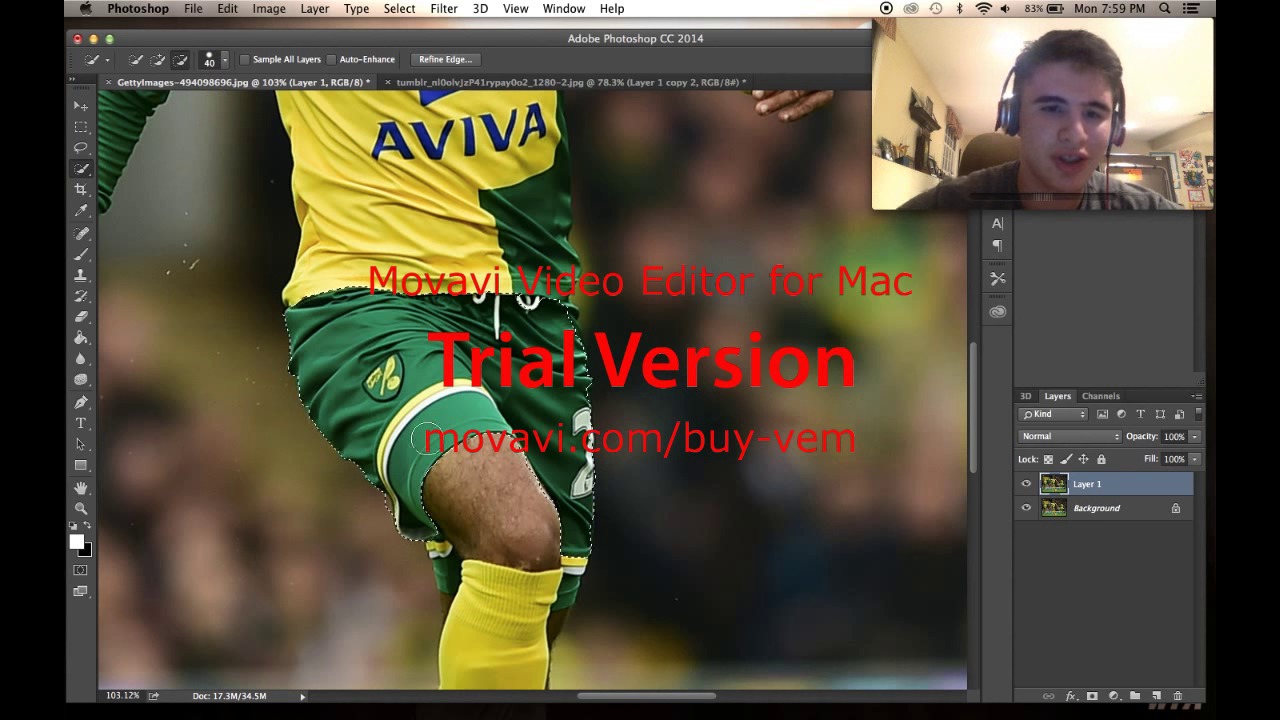
key(bracketleft)
key(bracketleft)
drag(439, 548, 443, 577)
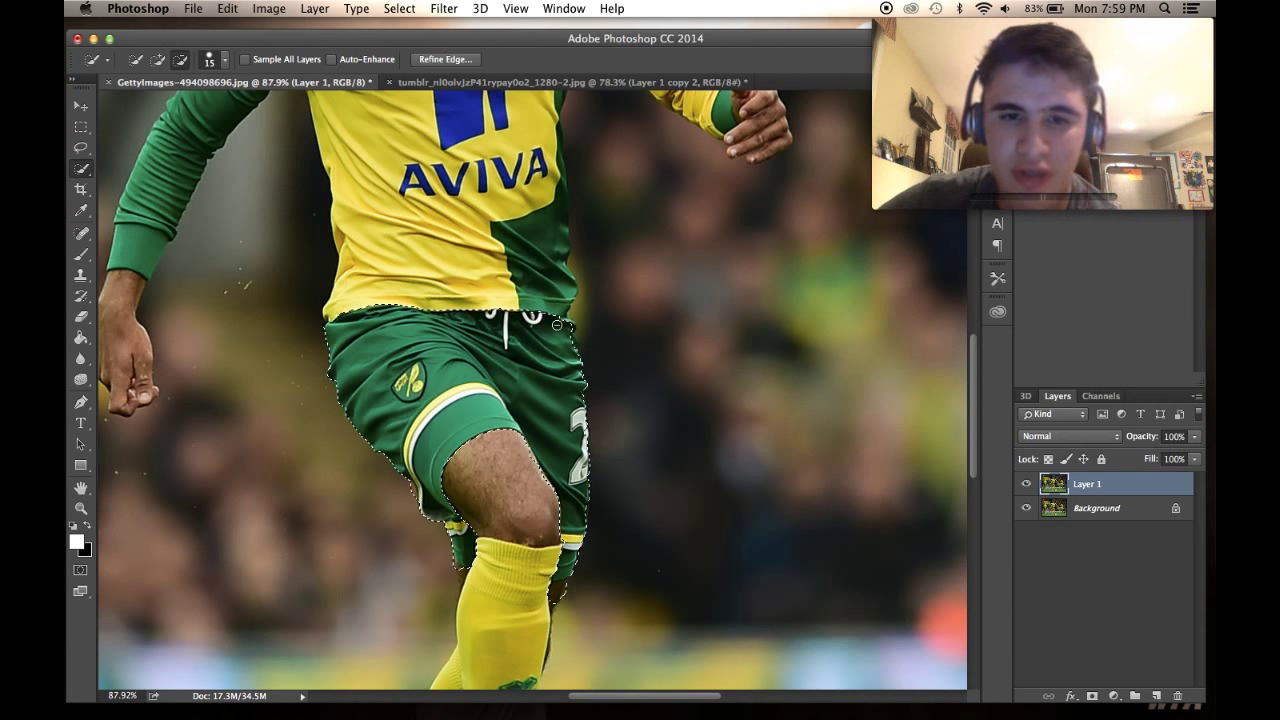
scroll(562, 320, down, 3)
scroll(568, 319, up, 3)
scroll(565, 432, down, 3)
scroll(565, 432, down, 2)
scroll(540, 500, up, 3)
scroll(540, 500, down, 2)
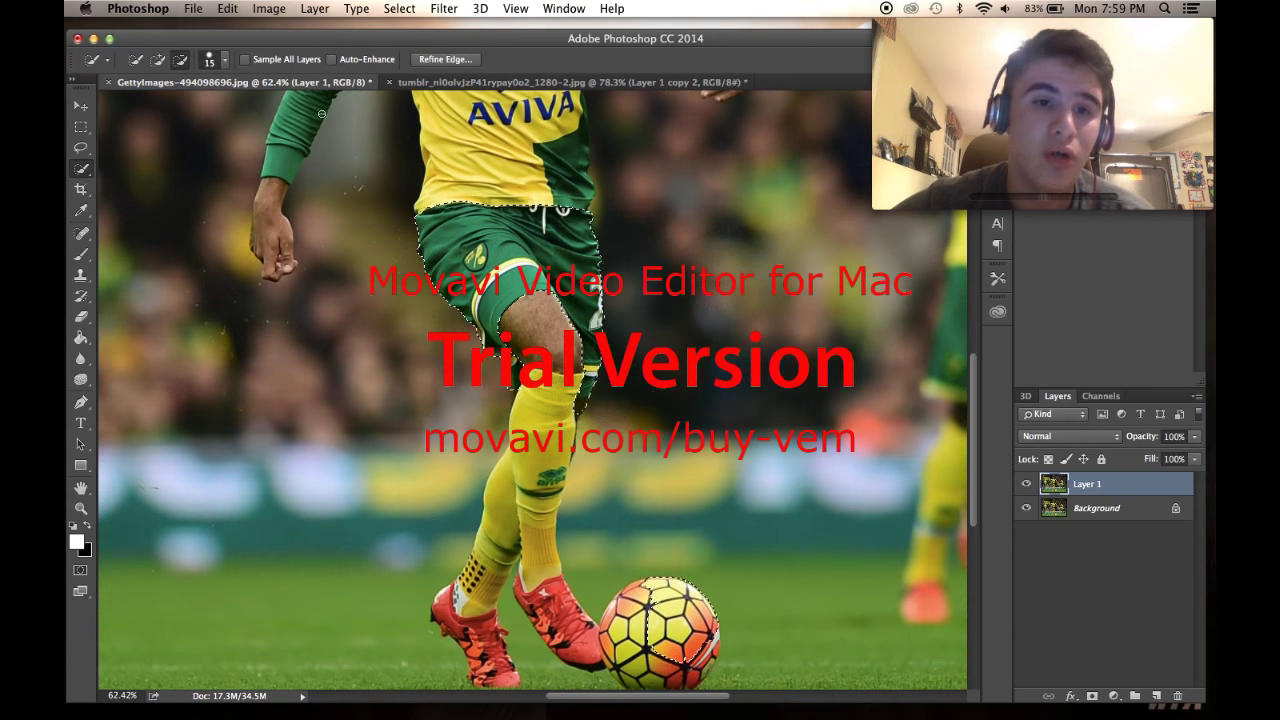
Step: Subtract both yellow socks, down to the boots, from the selection with the 15 px Quick Selection brush
click(160, 60)
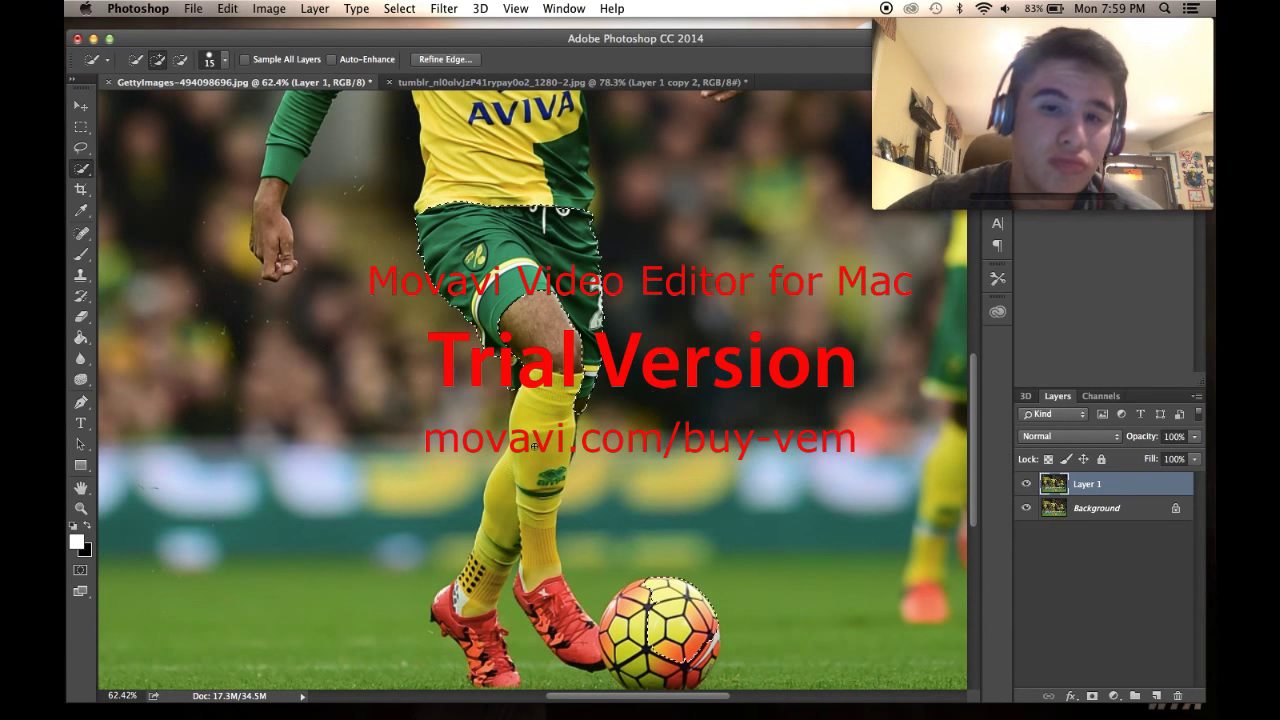
click(178, 60)
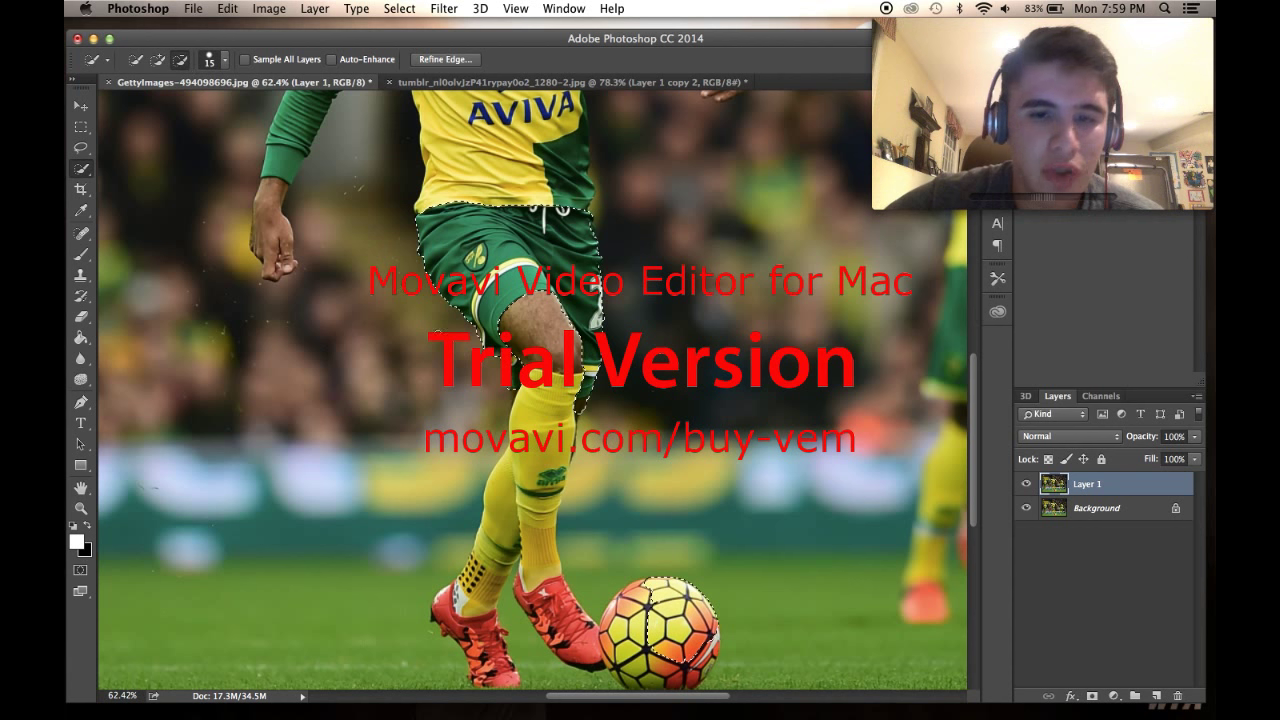
click(535, 542)
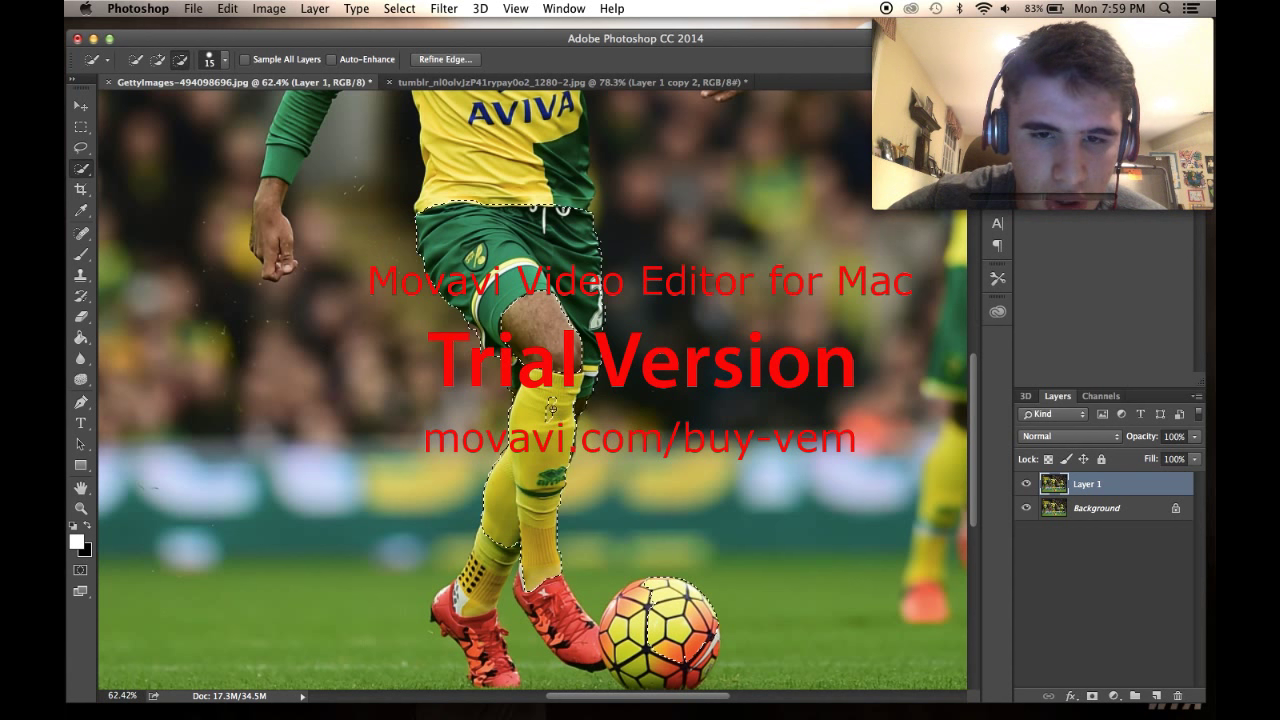
click(483, 581)
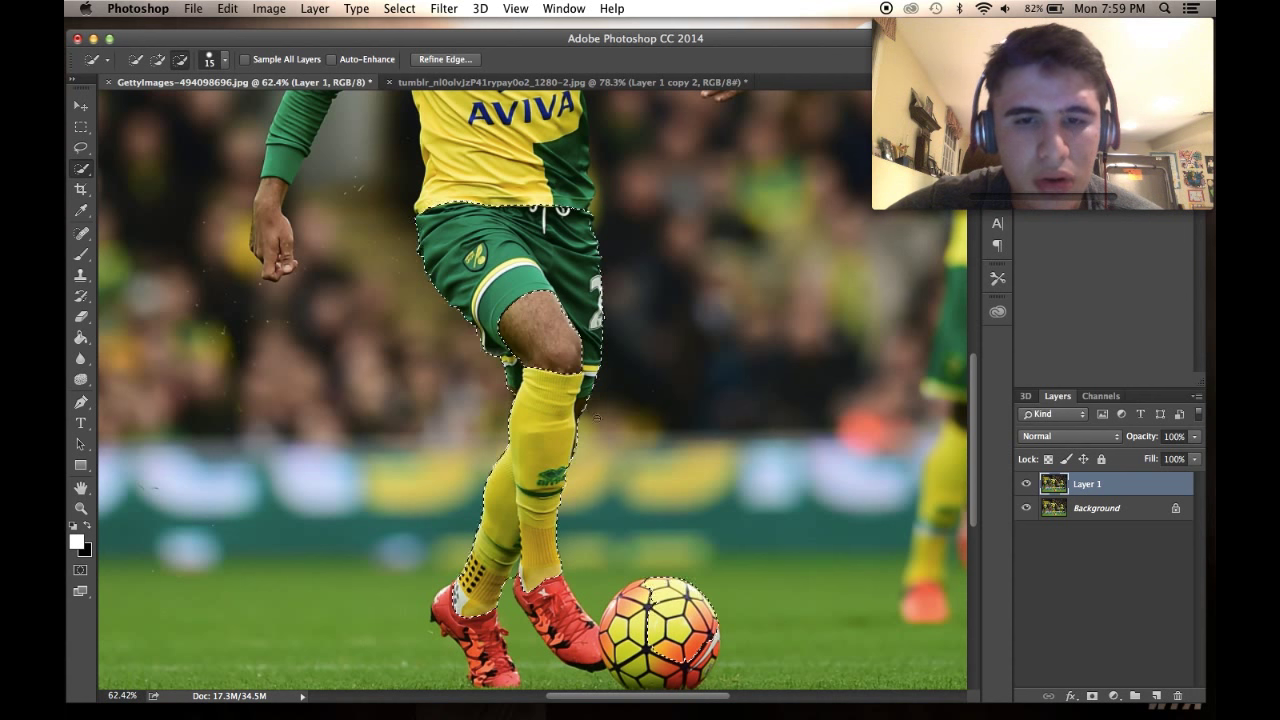
Step: Cut the selected surroundings from the duplicate layer and hide the Background to isolate the shorts and socks
scroll(596, 417, up, 1)
key(super+x)
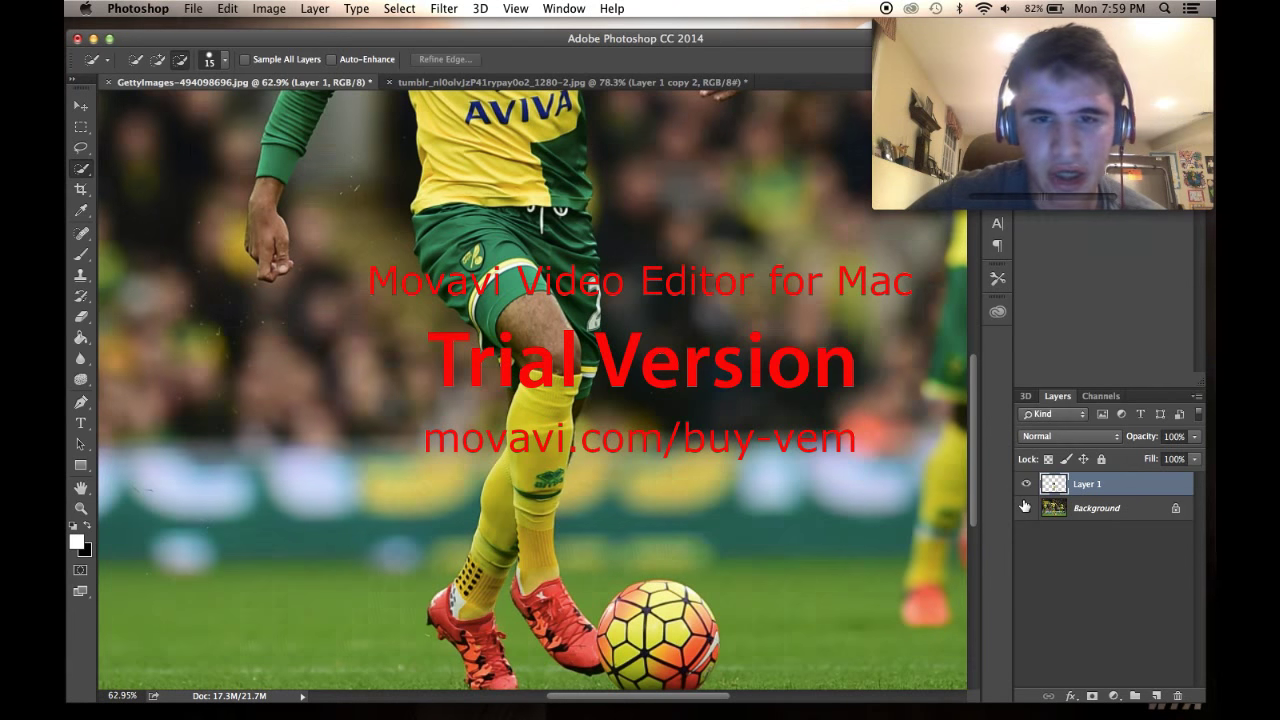
click(1025, 508)
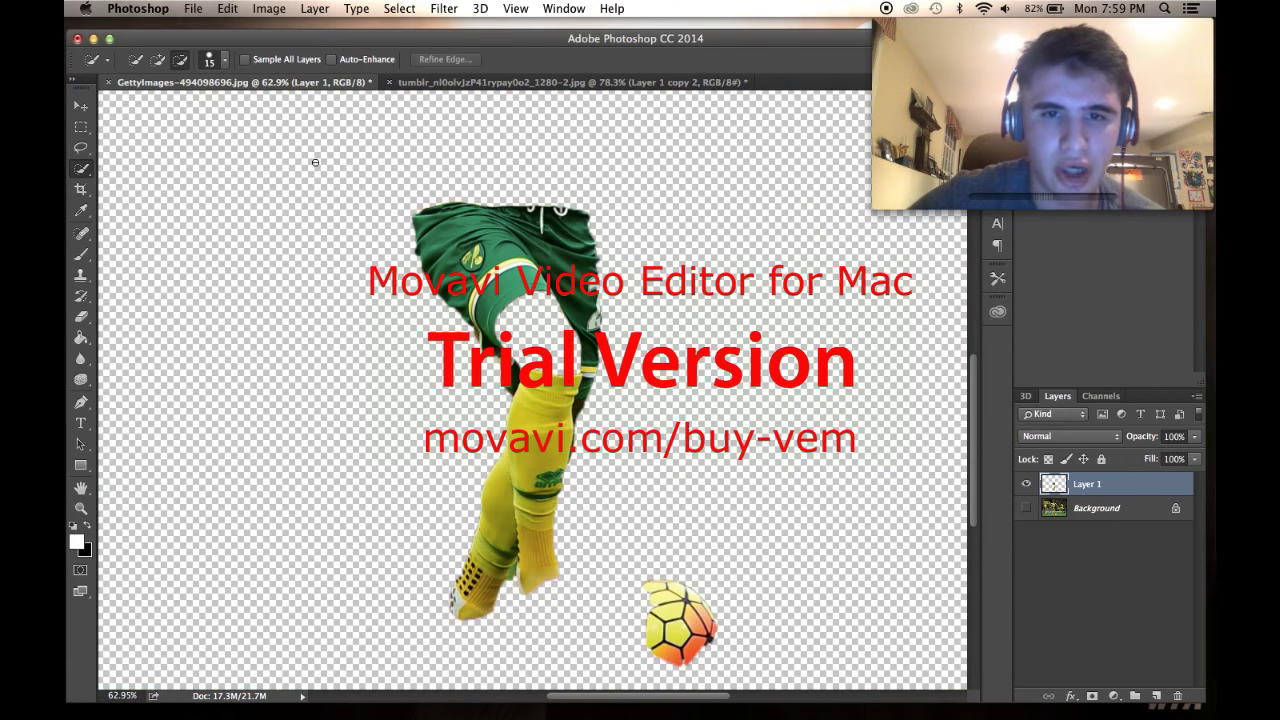
Step: Erase the leftover football beside the isolated legs with a 100 px Eraser
key(super+minus)
key(super+minus)
key(e)
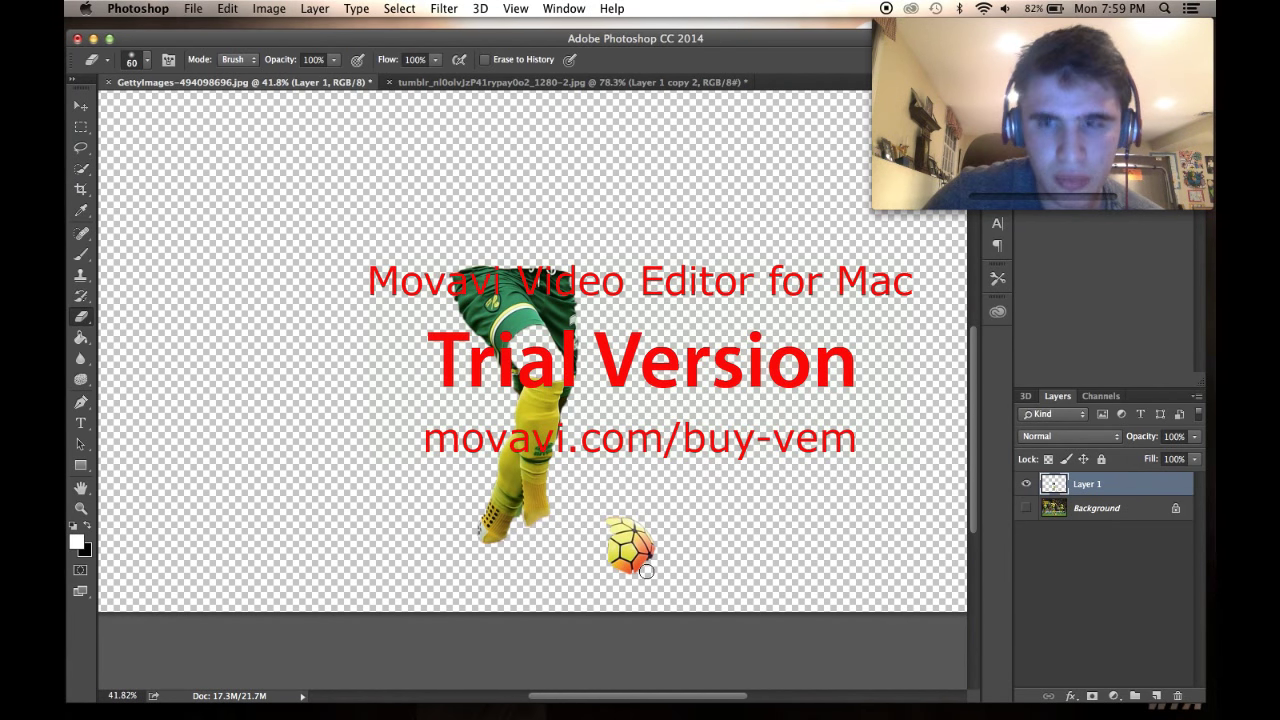
drag(646, 571, 626, 504)
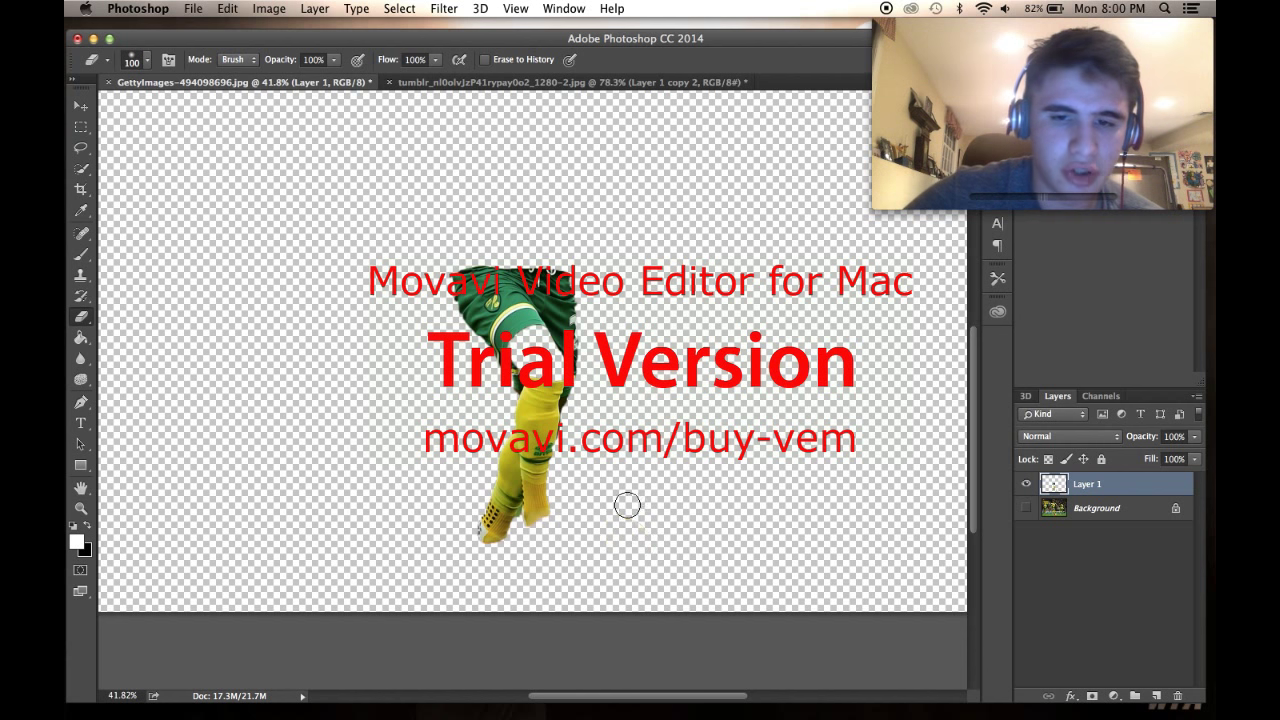
Step: Move the shorts-and-socks cutout into the tumblr_nl0olvJzP41rypay0o2_1280-2.jpg document and place it over the player's lower body
click(81, 105)
drag(500, 277, 546, 118)
drag(490, 80, 532, 255)
drag(667, 404, 636, 482)
Step: Scale the shorts-and-socks cutout to about 41%, rotate it about 5° and position it over the player's hips
key(super+t)
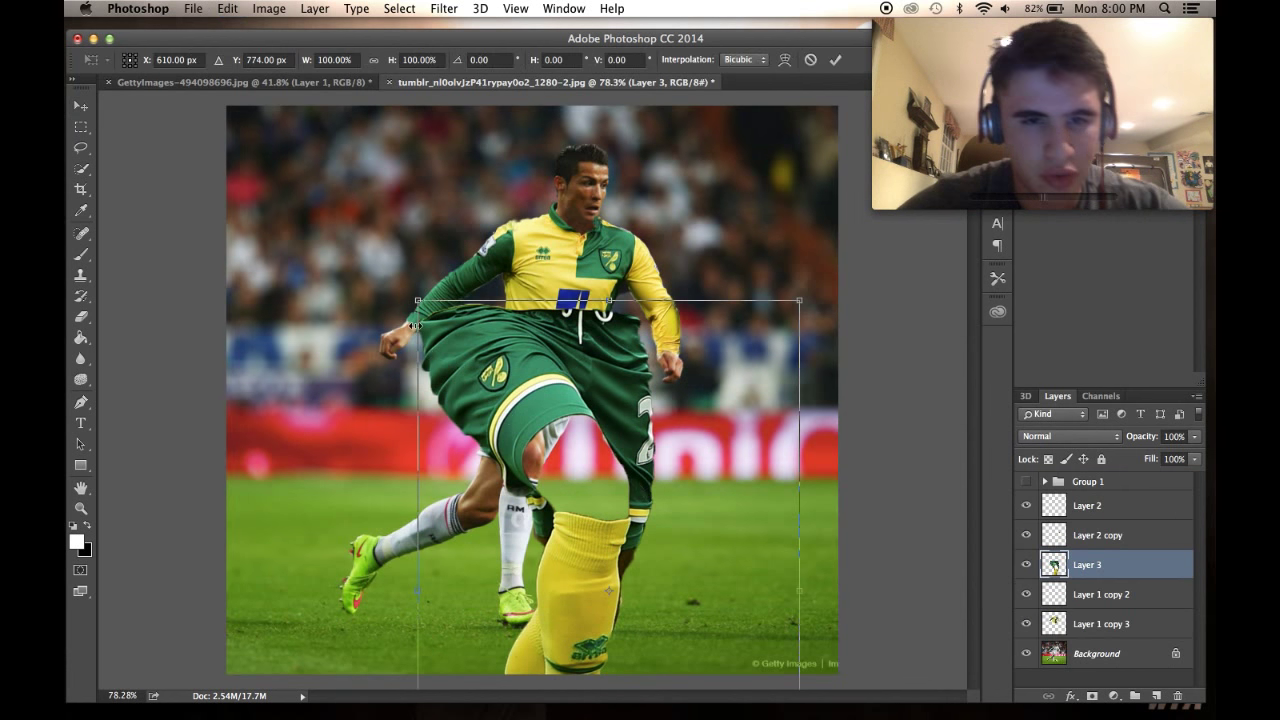
drag(418, 299, 508, 440)
drag(670, 536, 645, 477)
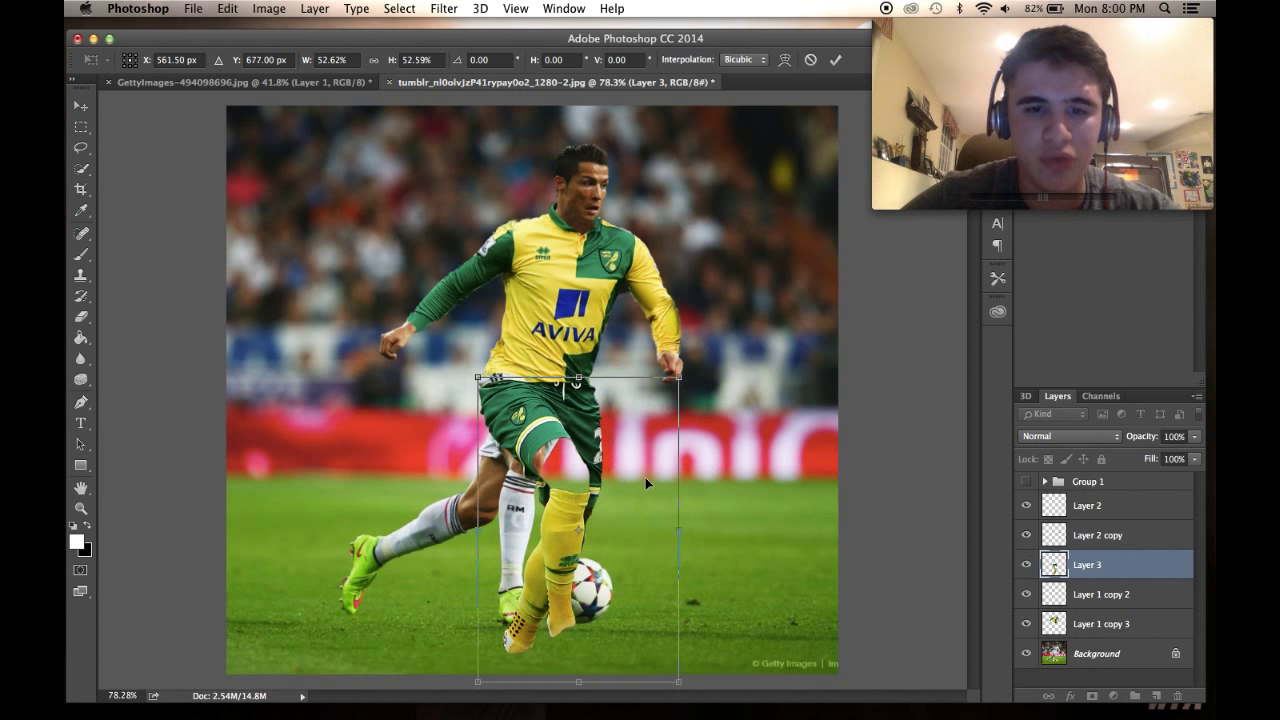
drag(578, 388, 592, 386)
drag(489, 369, 528, 439)
drag(599, 515, 549, 446)
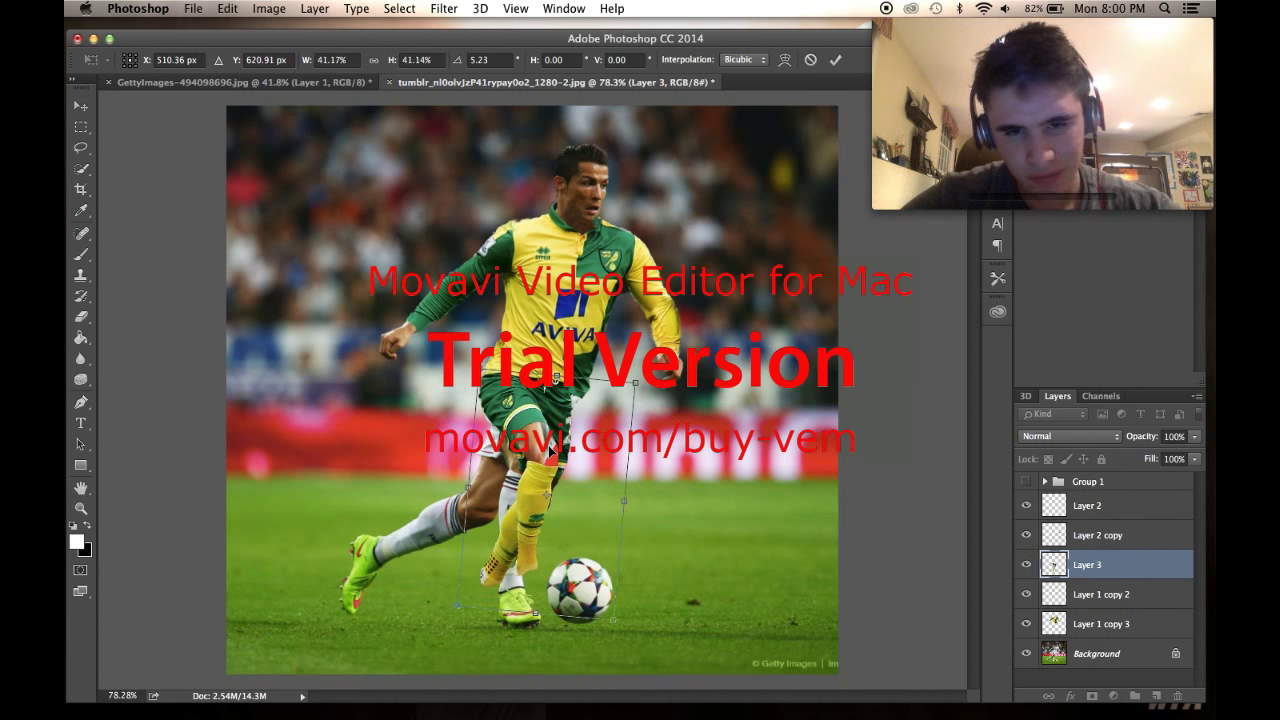
Step: Fit the cutout to the player's waist and front leg by rotating it to about 18° and scaling it to about 43%
scroll(551, 452, up, 3)
drag(580, 349, 601, 354)
drag(556, 442, 538, 449)
scroll(540, 453, up, 3)
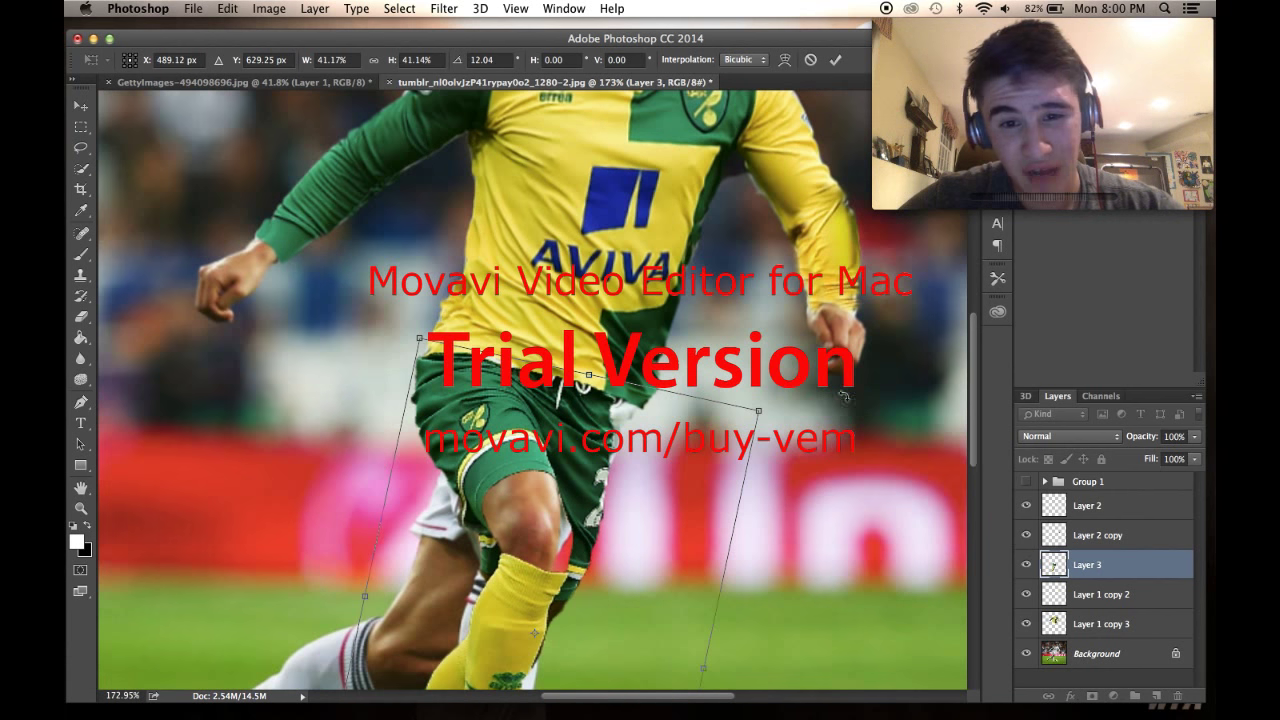
drag(761, 410, 767, 401)
drag(670, 343, 704, 356)
mouse_move(638, 459)
mouse_down()
mouse_move(598, 491)
mouse_move(617, 472)
mouse_up()
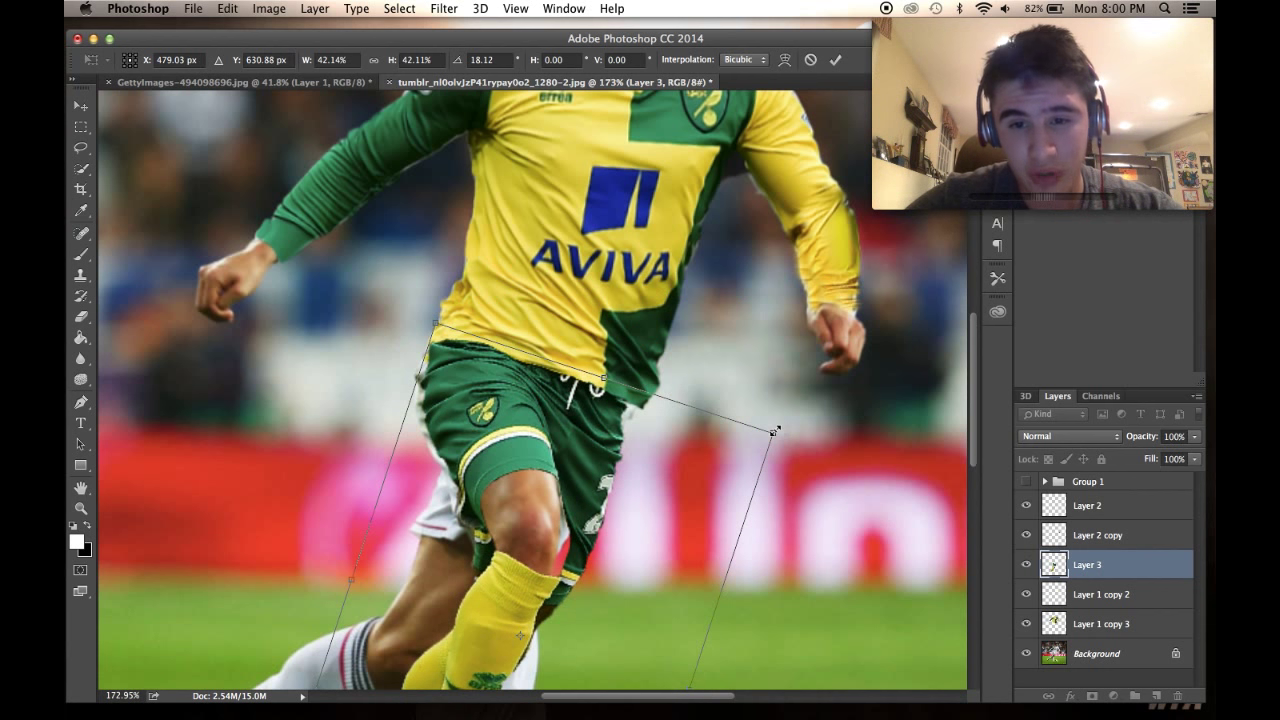
drag(776, 430, 784, 436)
mouse_move(668, 459)
mouse_down()
mouse_move(654, 461)
mouse_move(664, 466)
mouse_up()
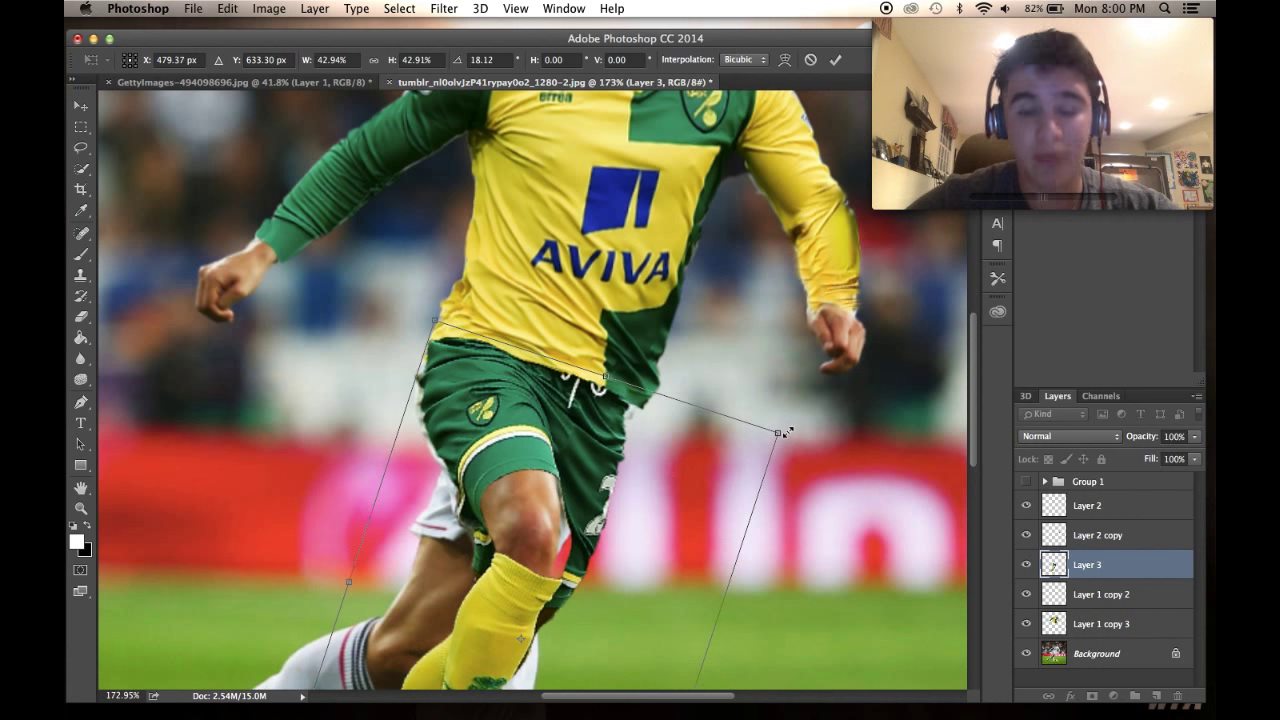
key(Return)
scroll(788, 436, down, 3)
scroll(788, 436, up, 2)
scroll(788, 436, down, 3)
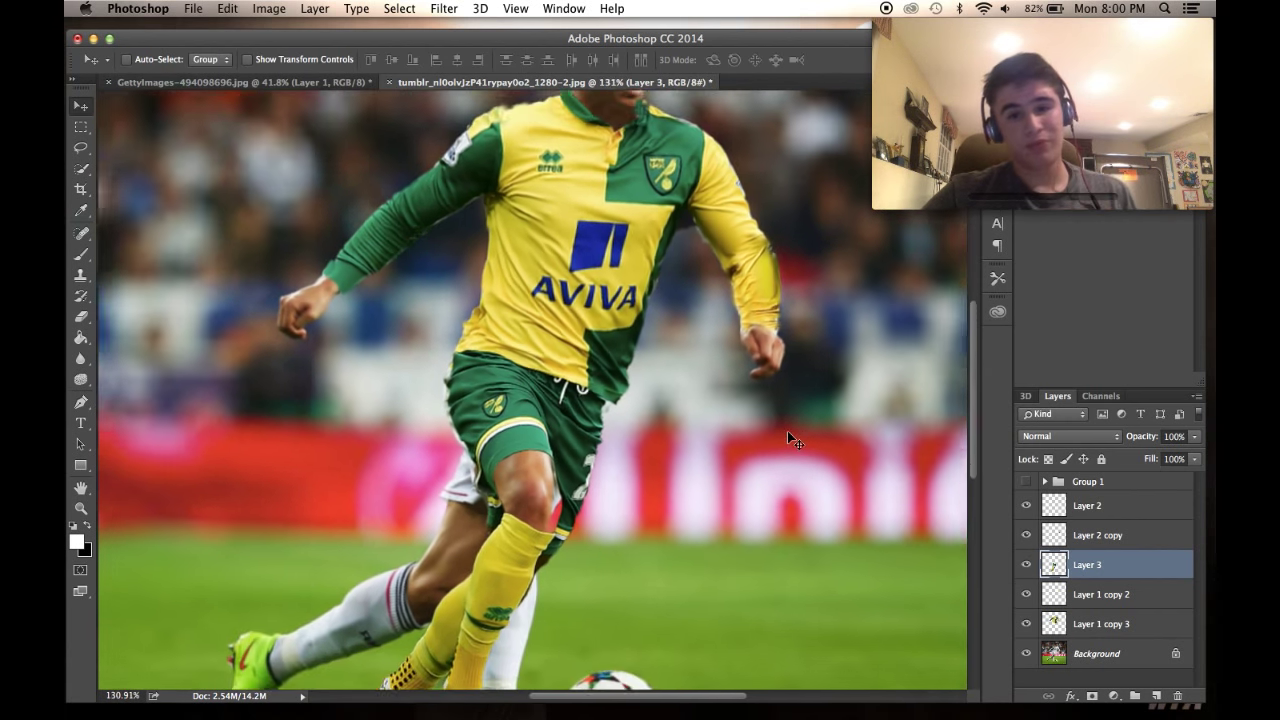
scroll(788, 436, up, 1)
scroll(787, 431, up, 4)
scroll(789, 437, down, 1)
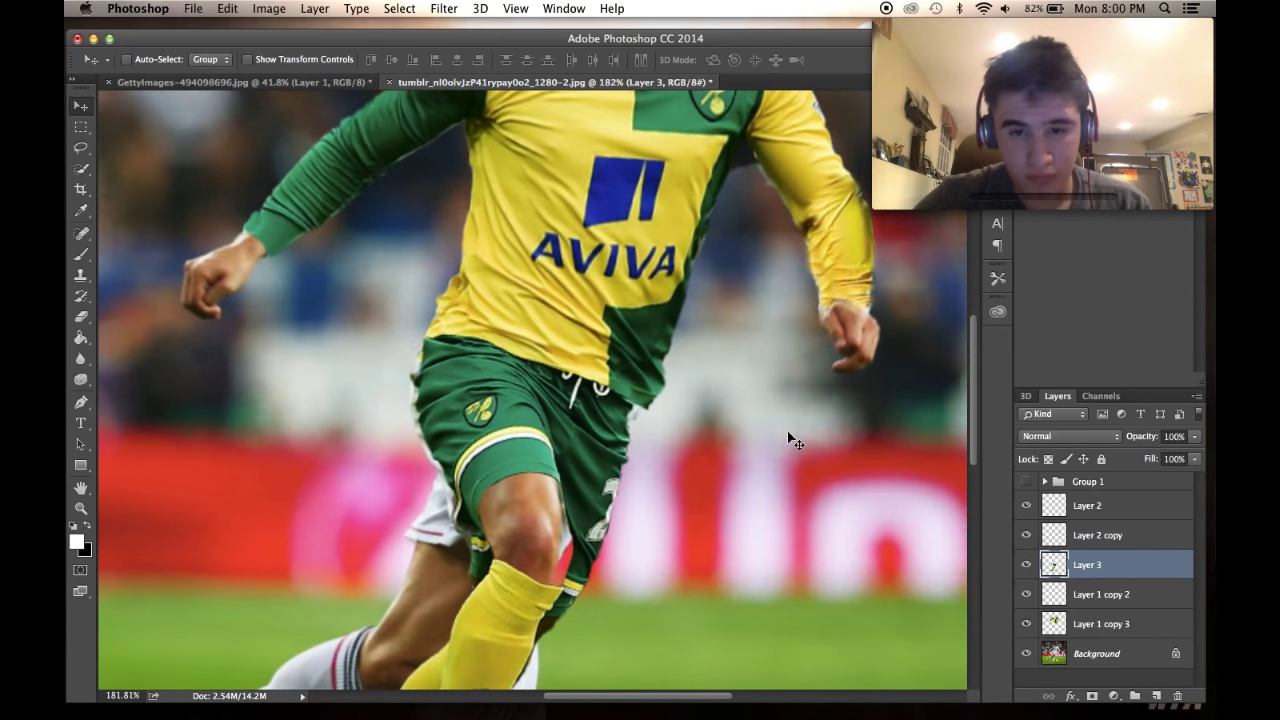
click(1195, 436)
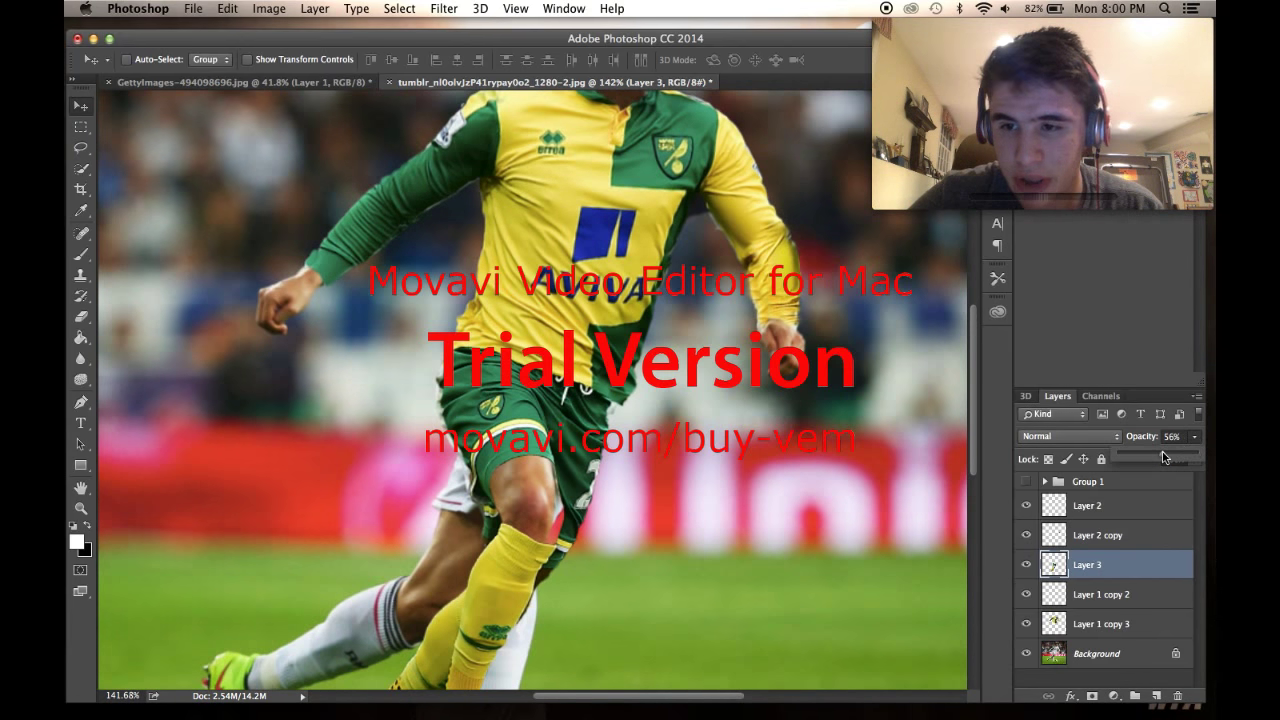
click(1163, 457)
drag(1147, 457, 1197, 455)
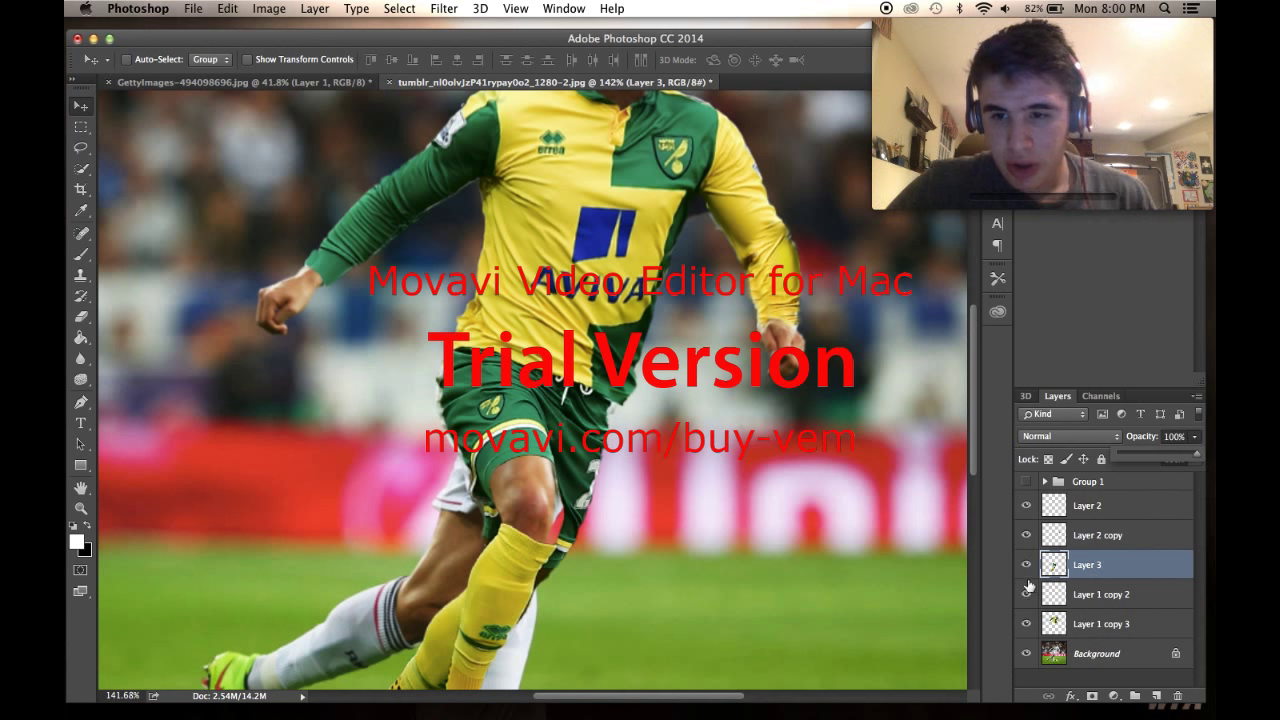
Step: Duplicate the shorts-and-socks layer and hide the original for erasing on the copy
key(super+j)
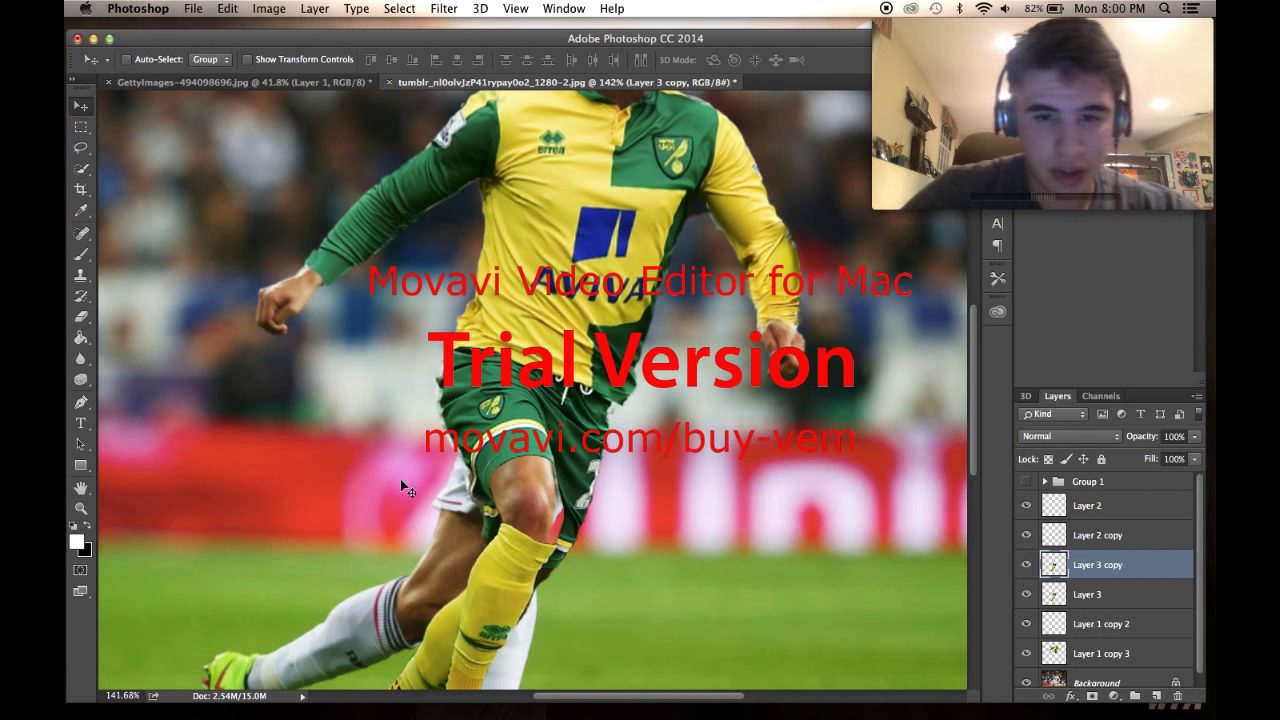
click(81, 316)
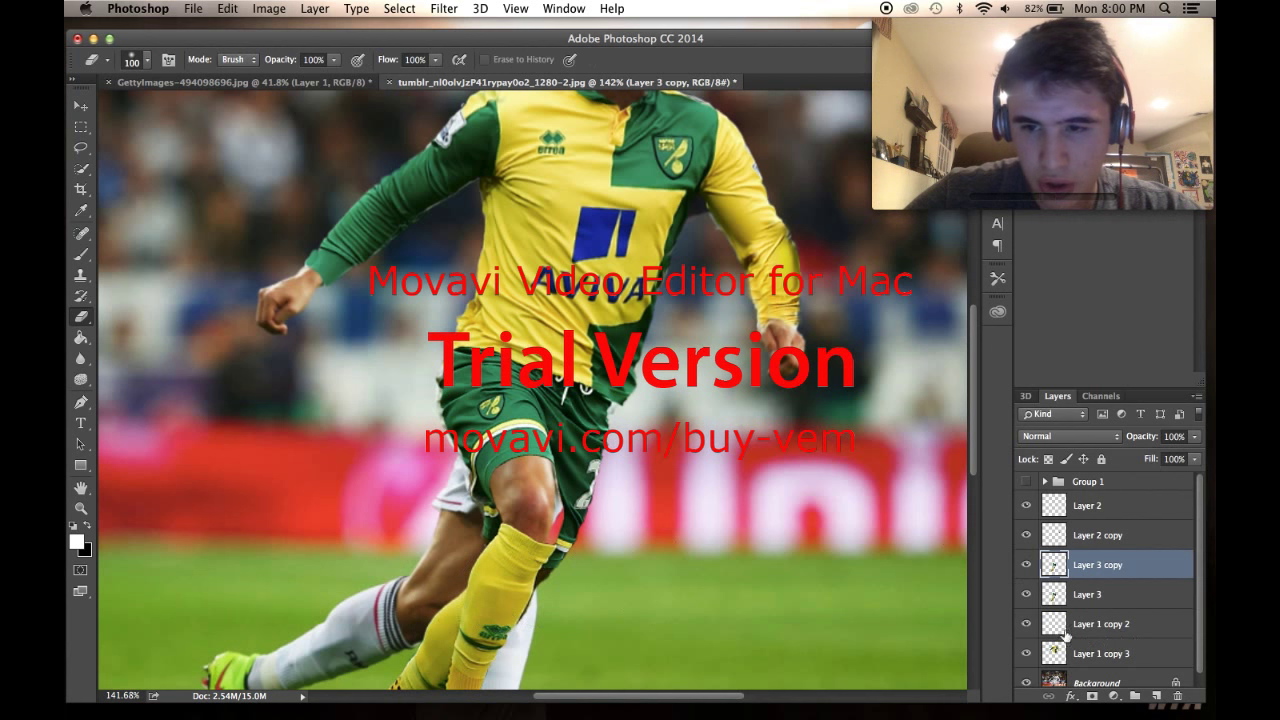
click(1021, 594)
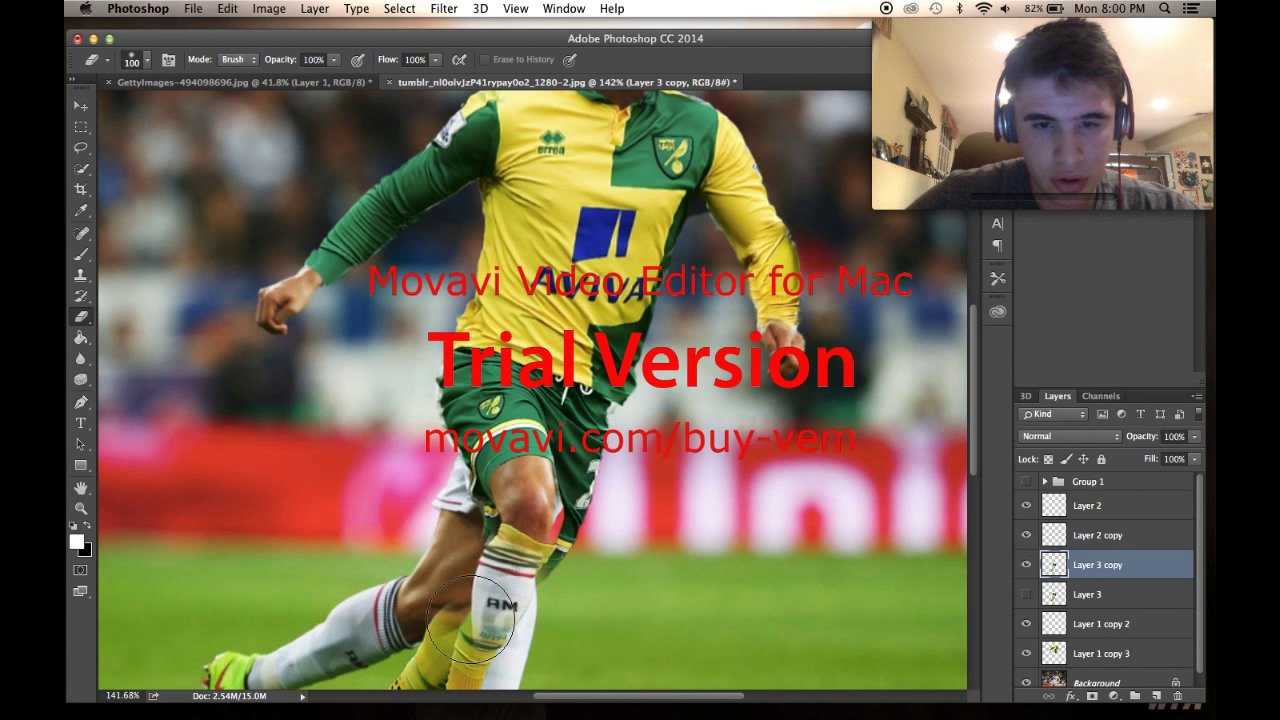
Step: Erase both yellow socks from the duplicate layer, reducing the Eraser to 60 px near the knee, and keep only the shorts
mouse_move(490, 705)
key(super+minus)
key(bracketleft)
key(bracketleft)
key(bracketleft)
key(bracketleft)
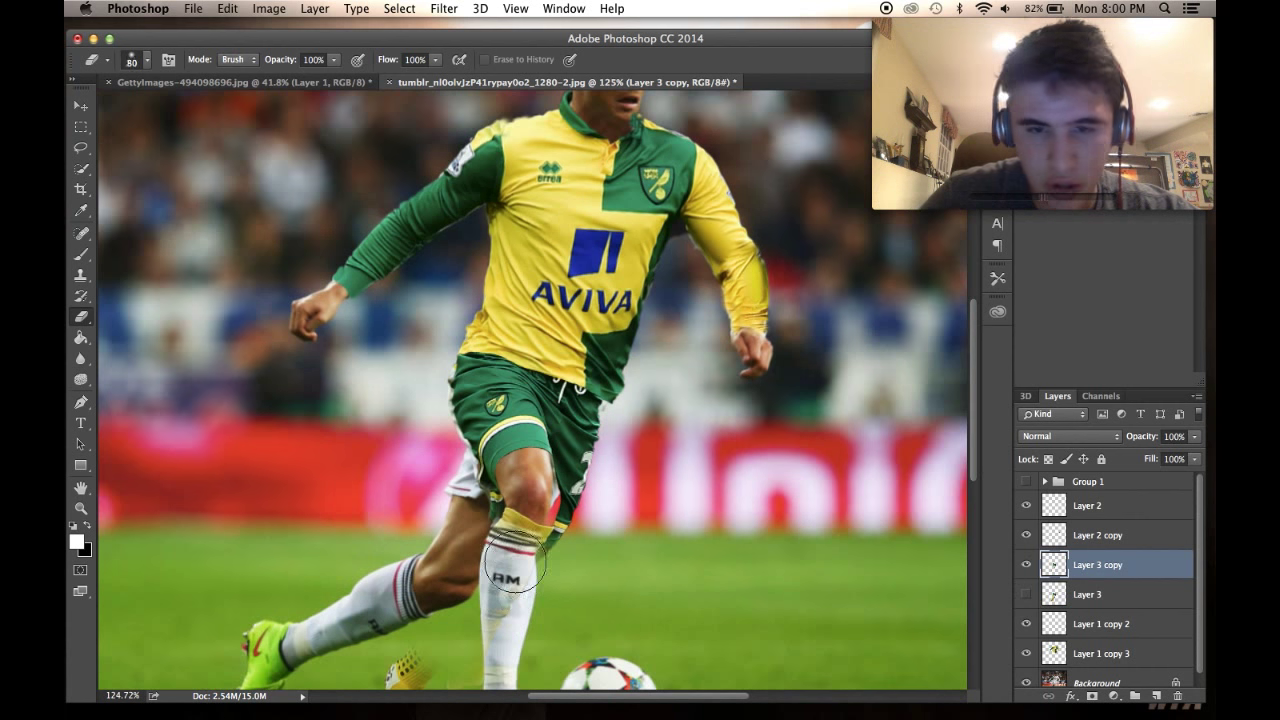
click(514, 528)
scroll(405, 670, down, 3)
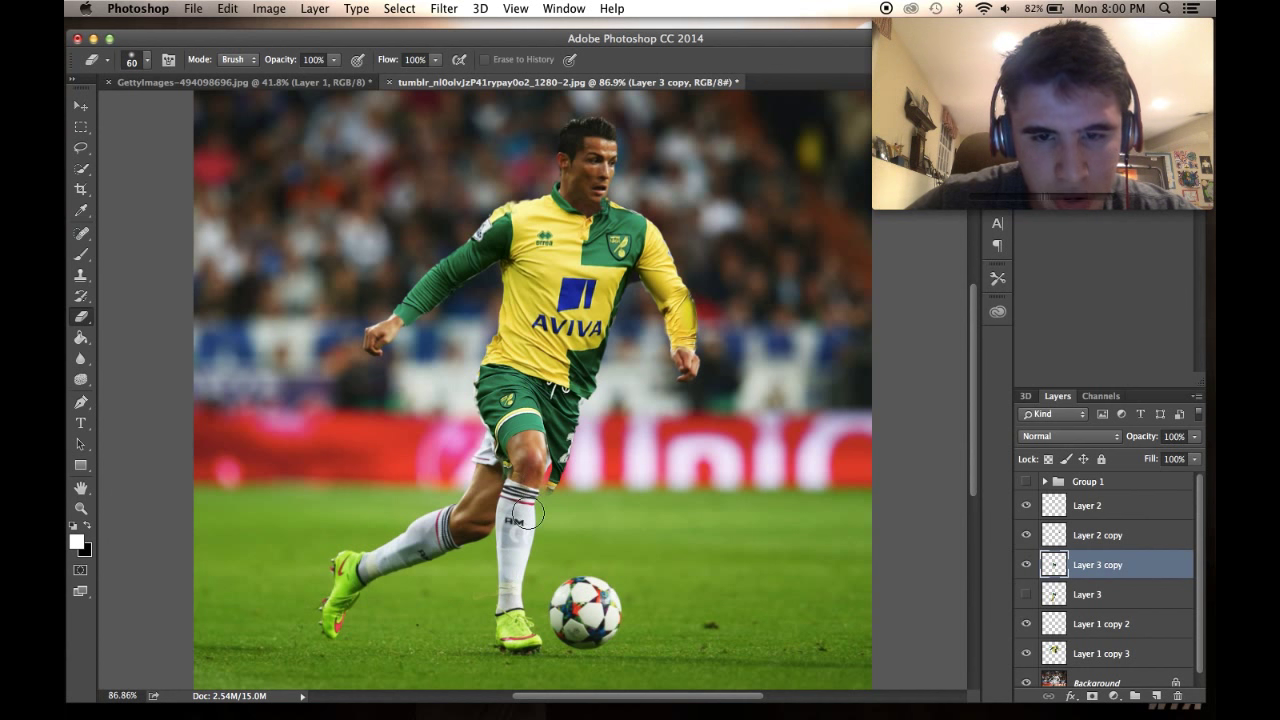
scroll(527, 514, up, 4)
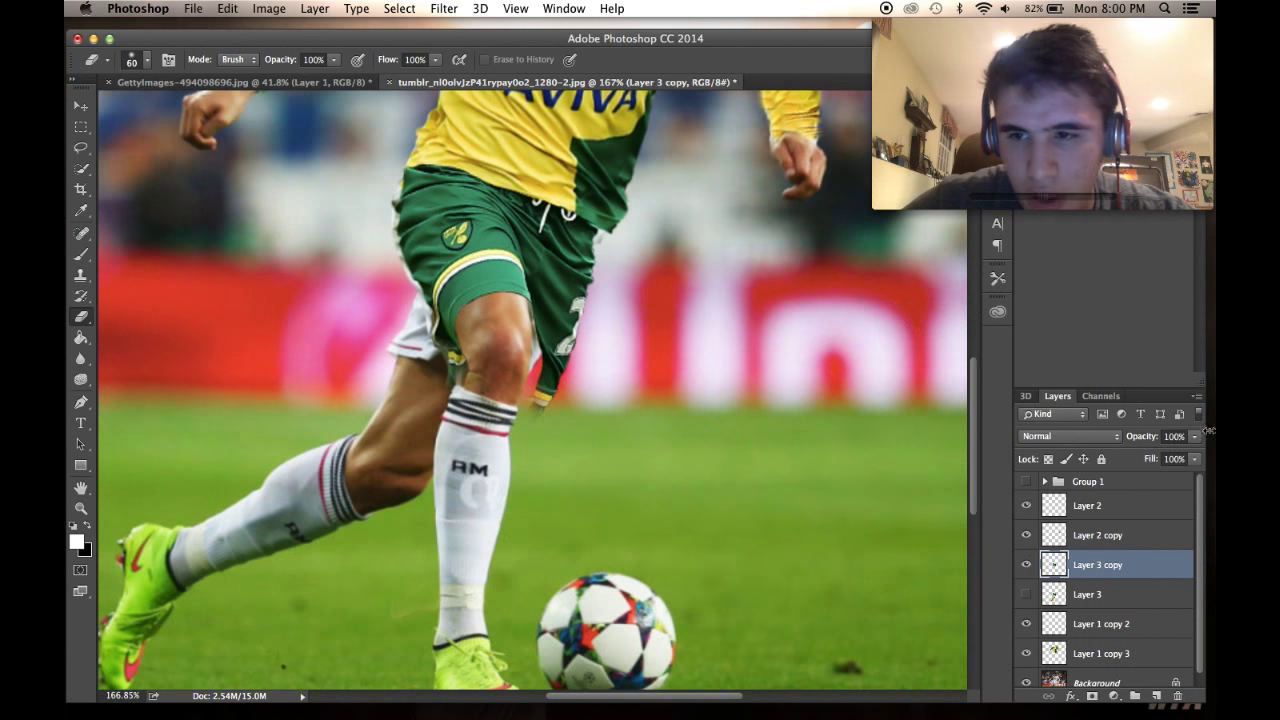
Step: Lower the shorts layer to 47% opacity and warp its hem and waist to follow the player's original shorts
click(1195, 437)
drag(1164, 450, 1155, 456)
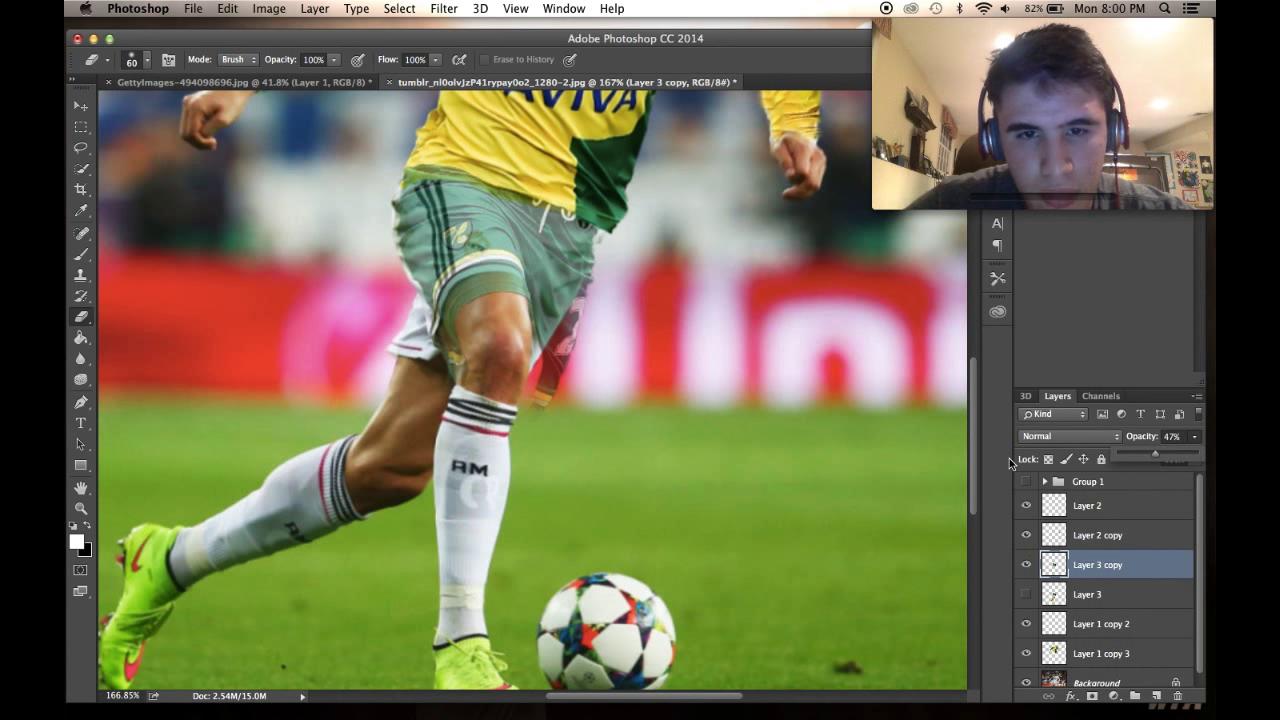
click(227, 9)
mouse_move(302, 352)
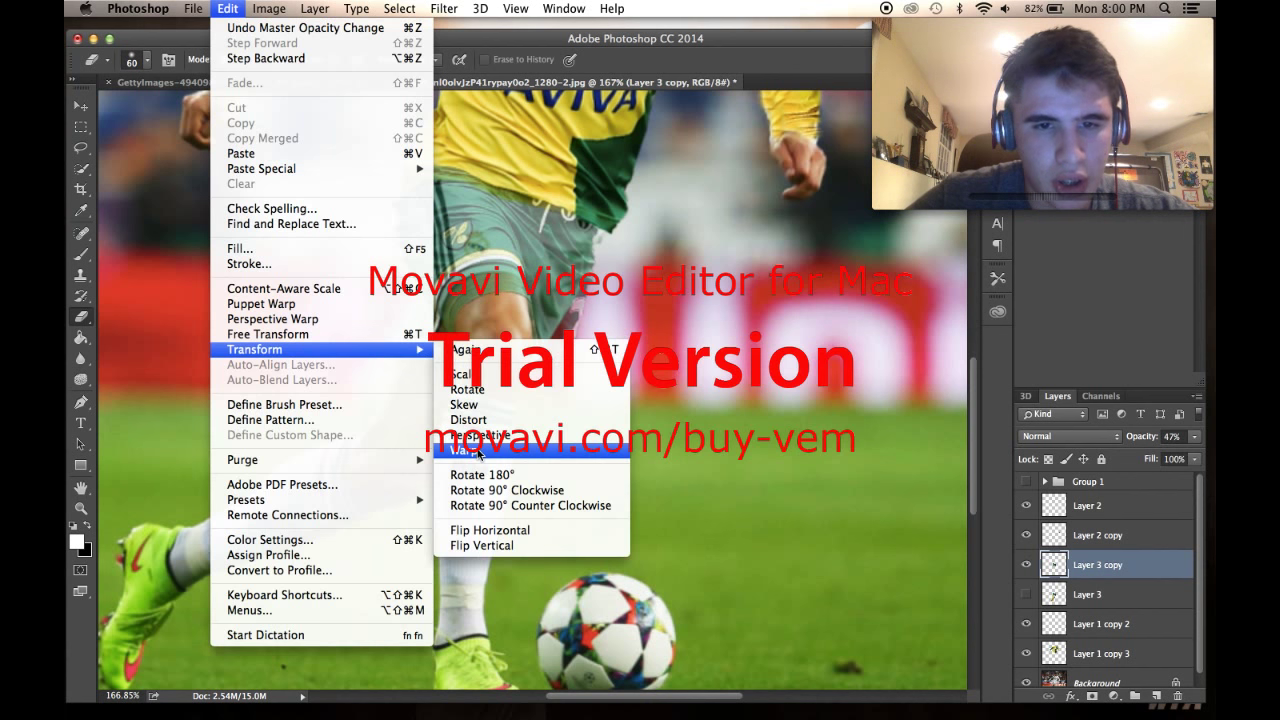
click(477, 453)
drag(557, 397, 537, 376)
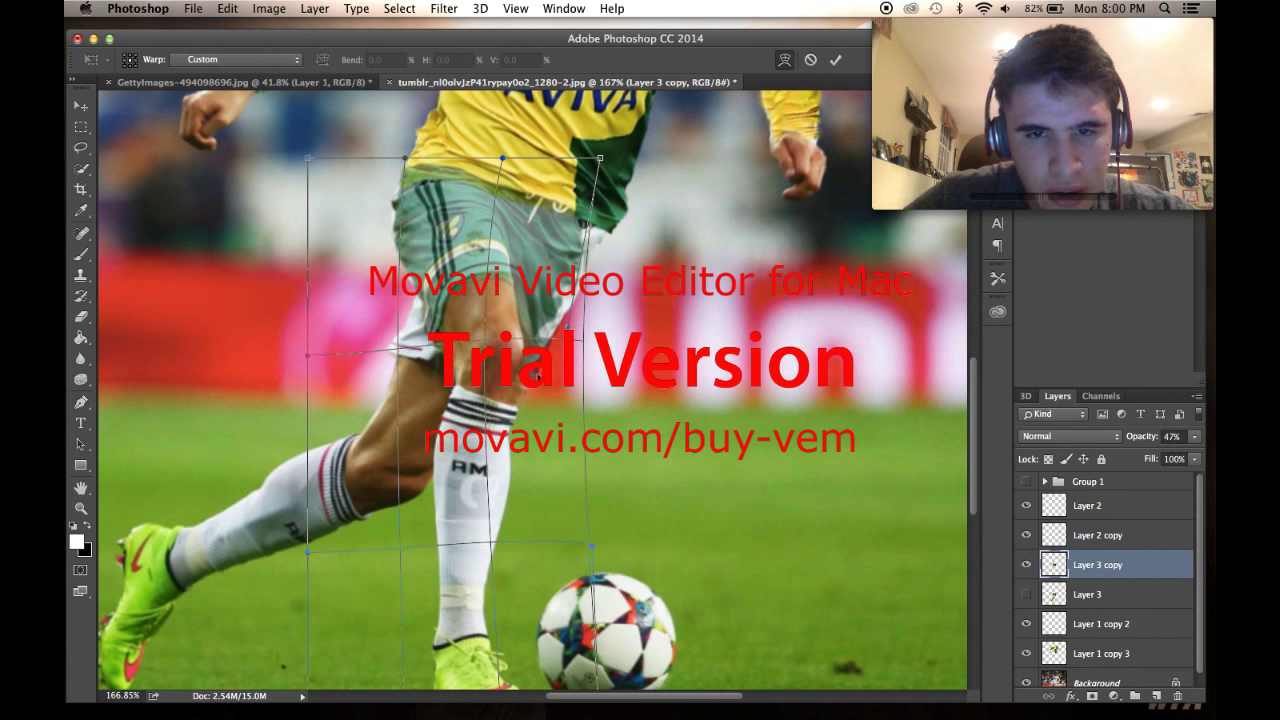
drag(566, 327, 581, 318)
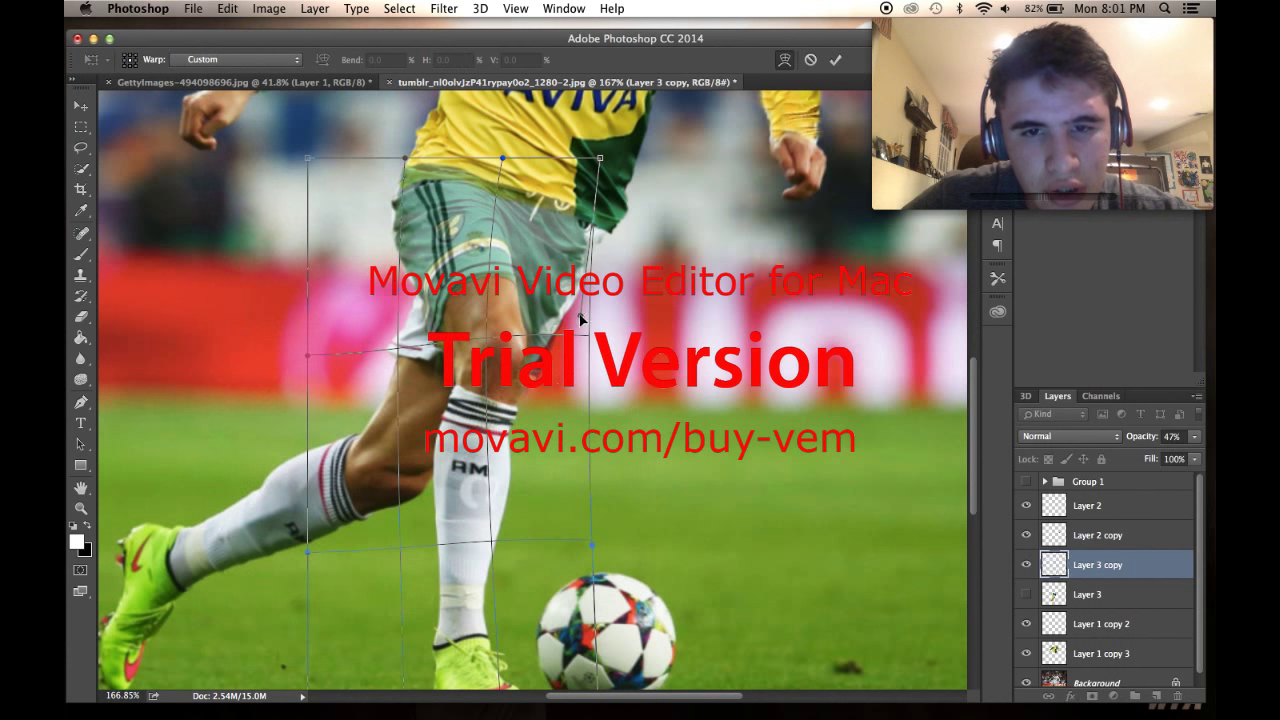
drag(486, 404, 484, 392)
drag(403, 163, 398, 162)
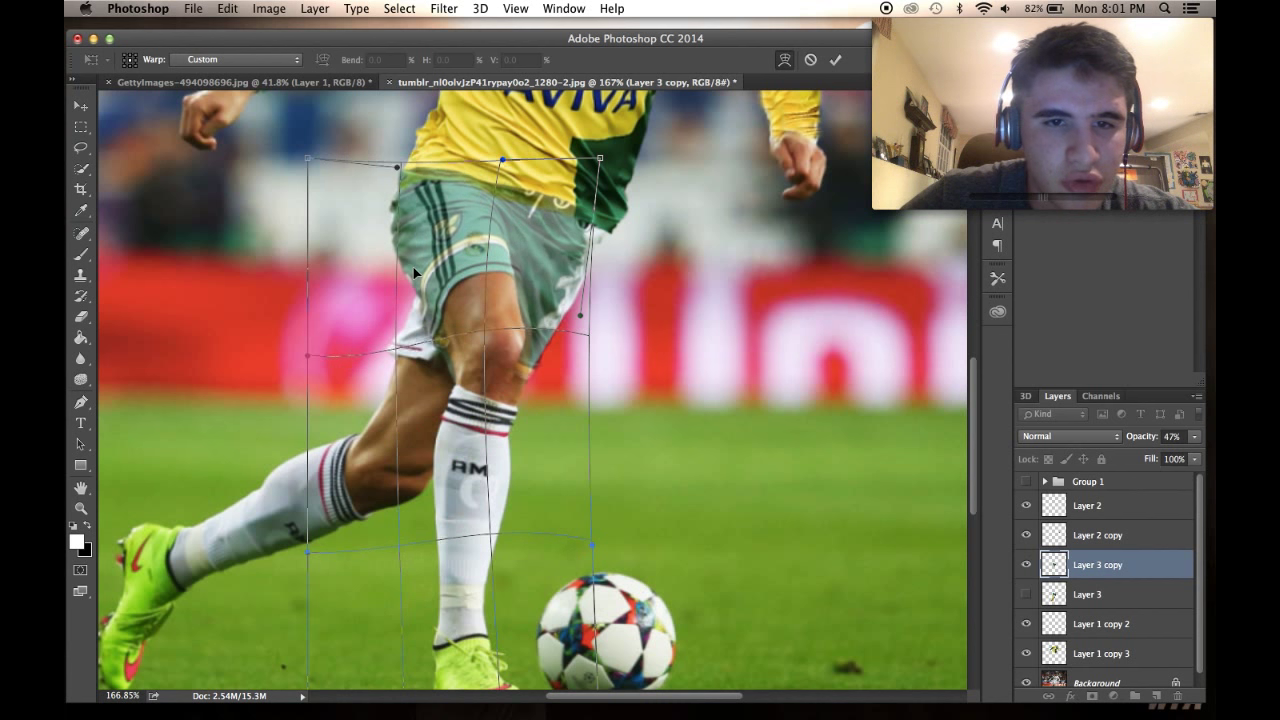
key(Return)
Step: Restore the shorts layer's opacity to 100%
key(e)
click(1192, 437)
drag(1166, 454, 1197, 454)
scroll(706, 376, up, 3)
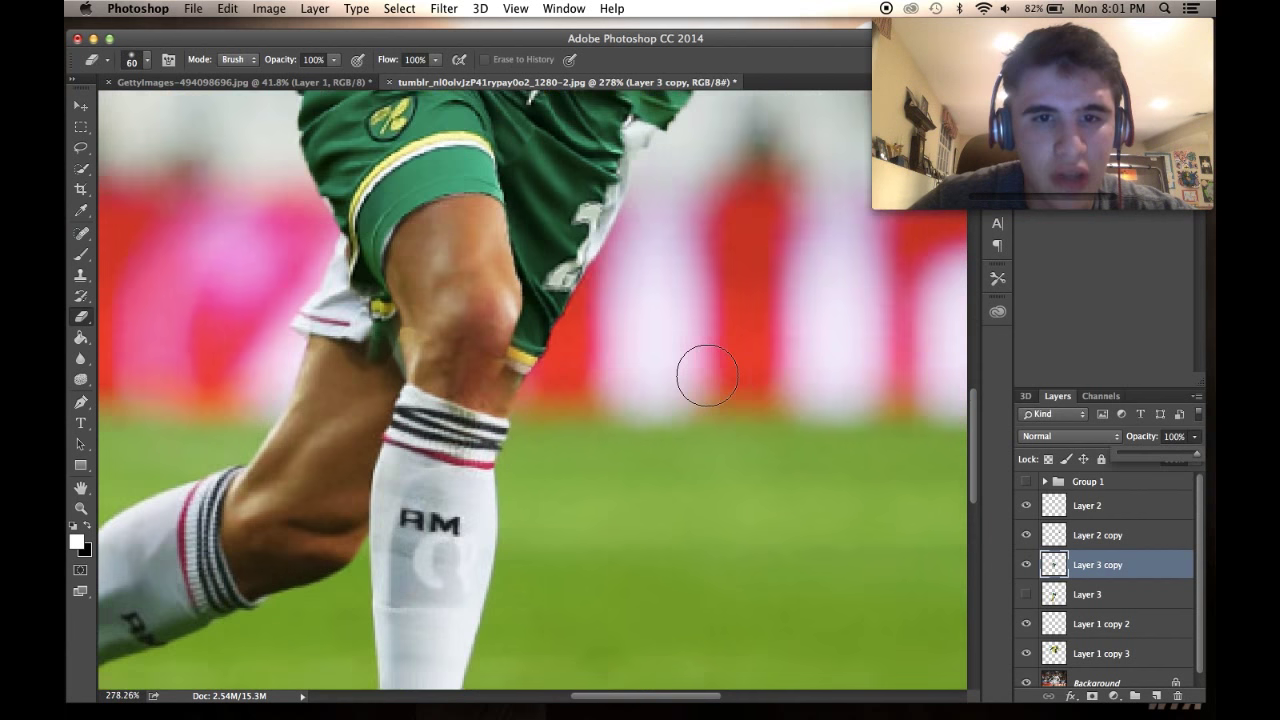
scroll(710, 374, up, 3)
scroll(712, 375, down, 2)
scroll(707, 375, up, 2)
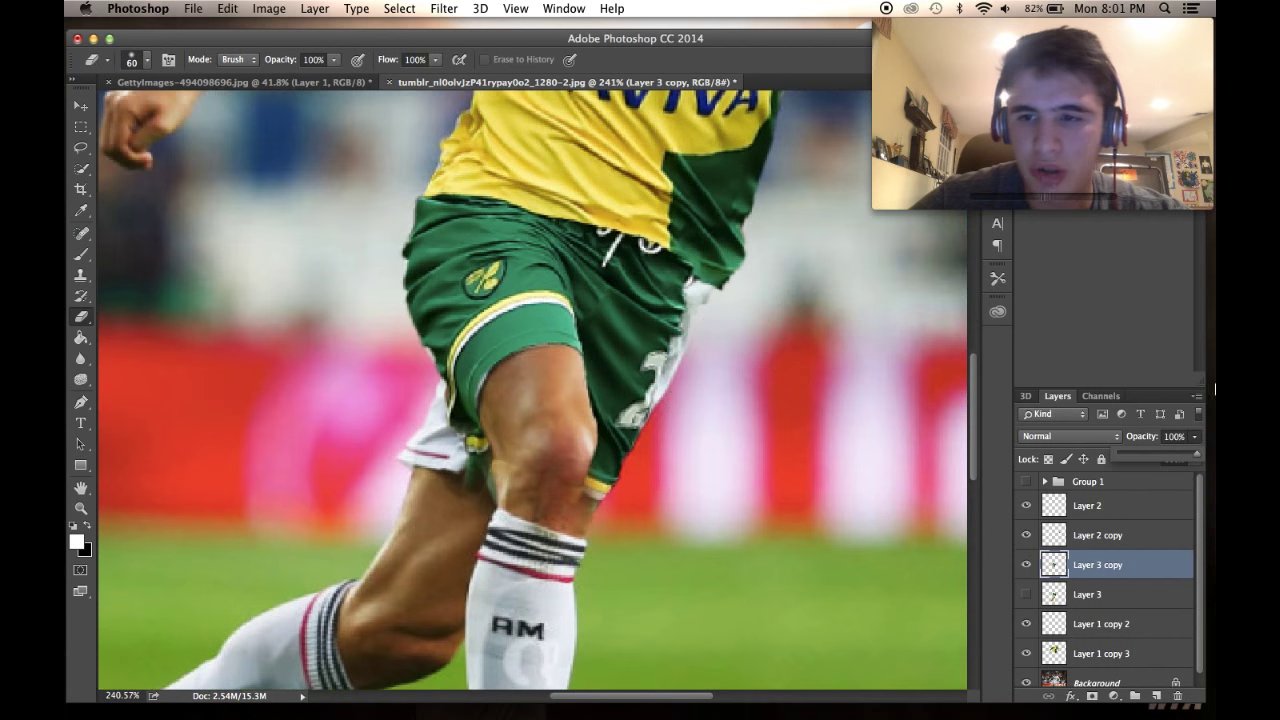
click(1127, 453)
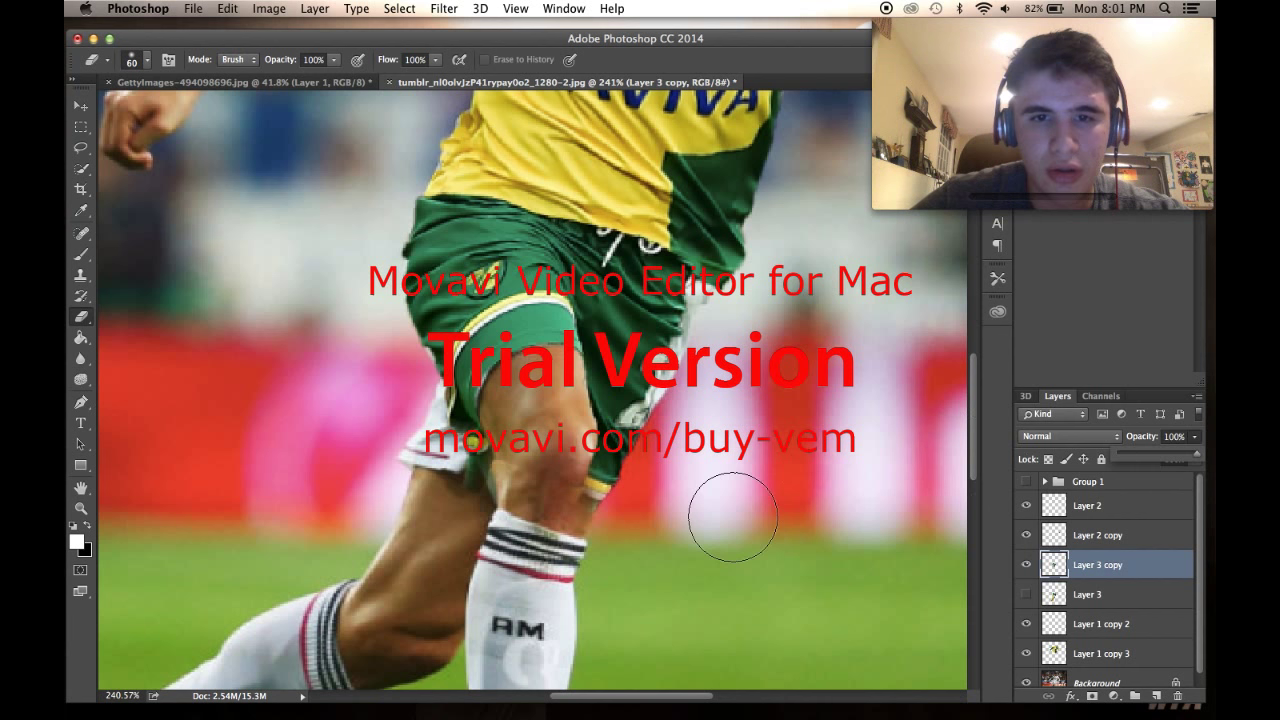
Step: Warp the shorts again, pulling the waist edge below the shirt's green panel outward over the white original shorts
scroll(734, 516, down, 3)
scroll(733, 517, up, 5)
scroll(734, 517, up, 2)
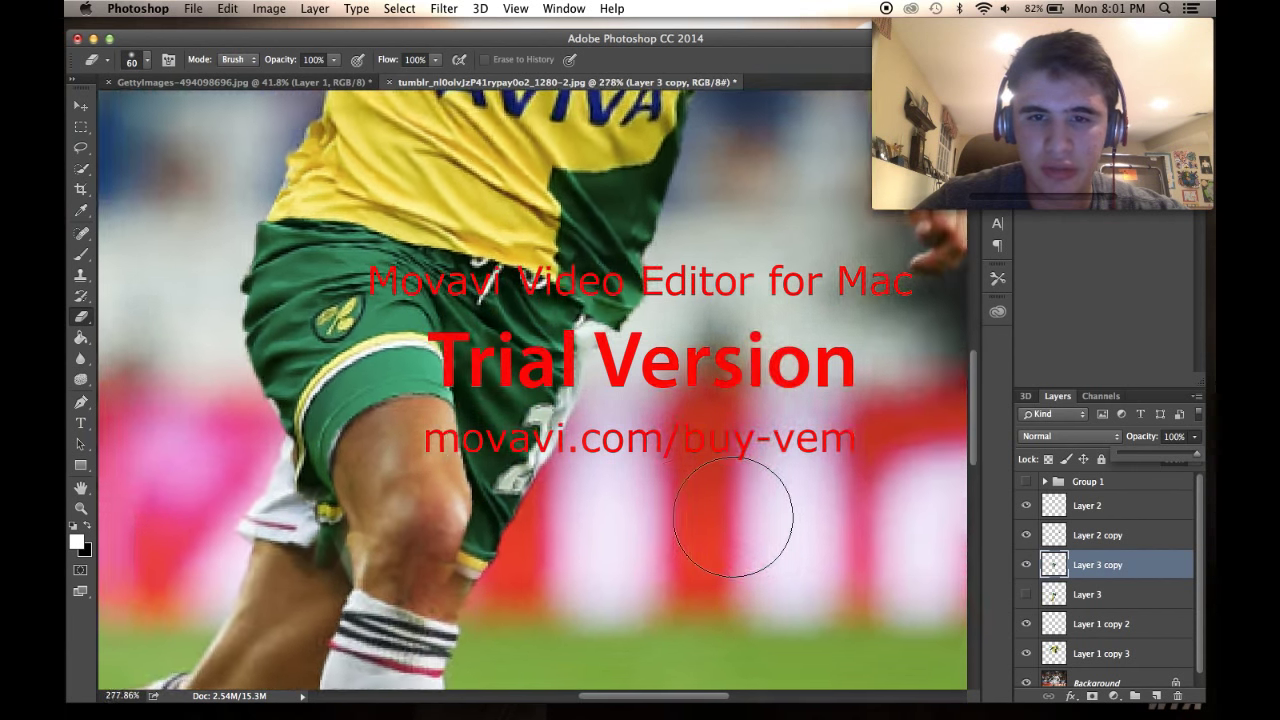
scroll(863, 440, up, 1)
scroll(863, 440, up, 1)
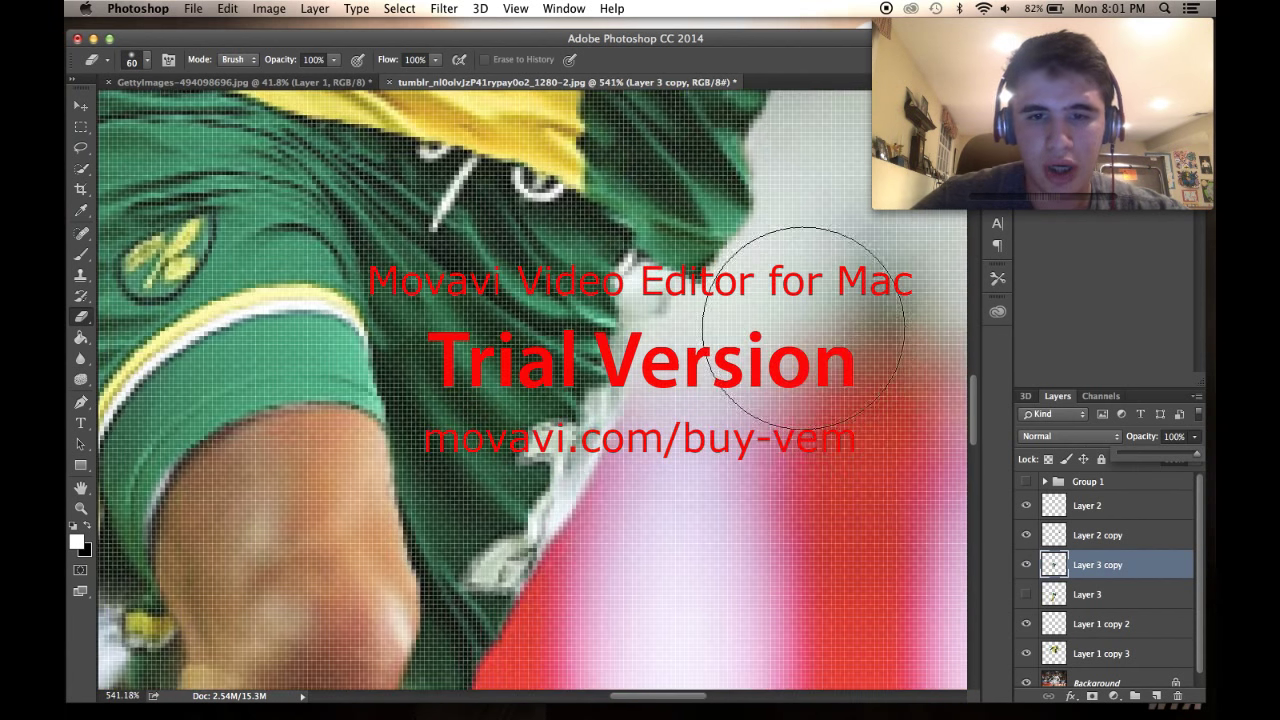
click(240, 7)
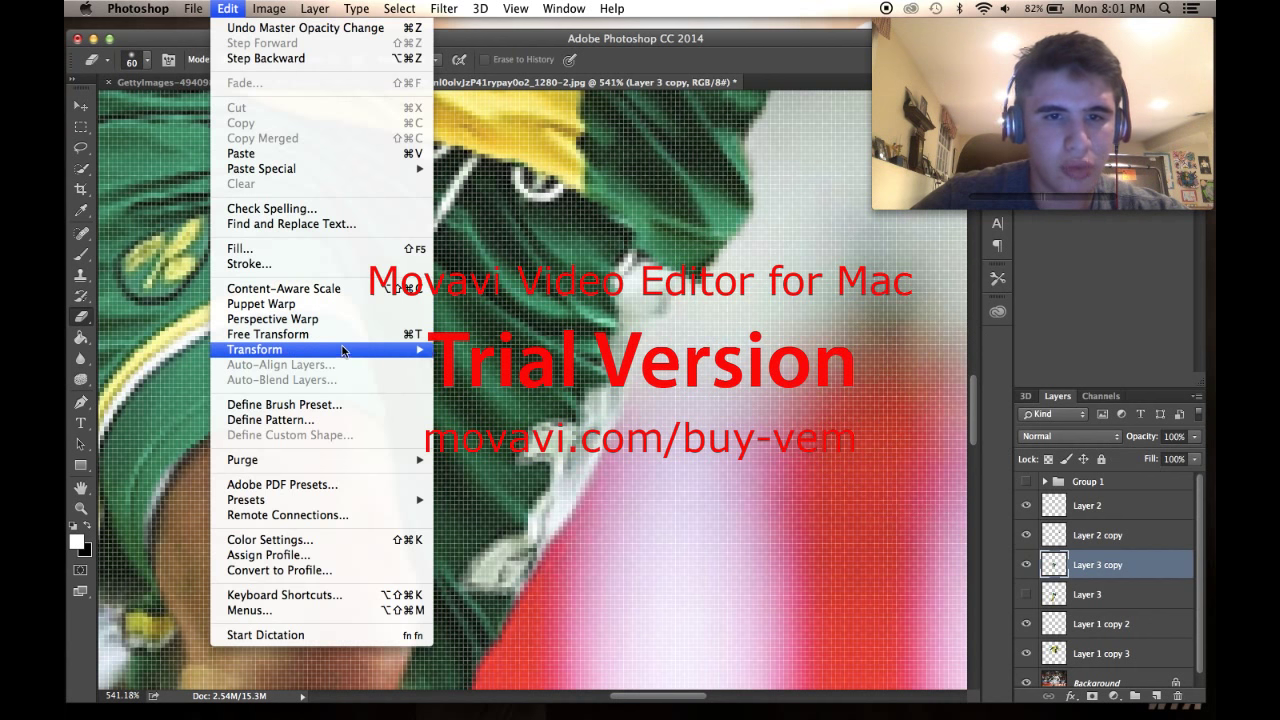
mouse_move(345, 350)
click(533, 457)
scroll(588, 237, down, 4)
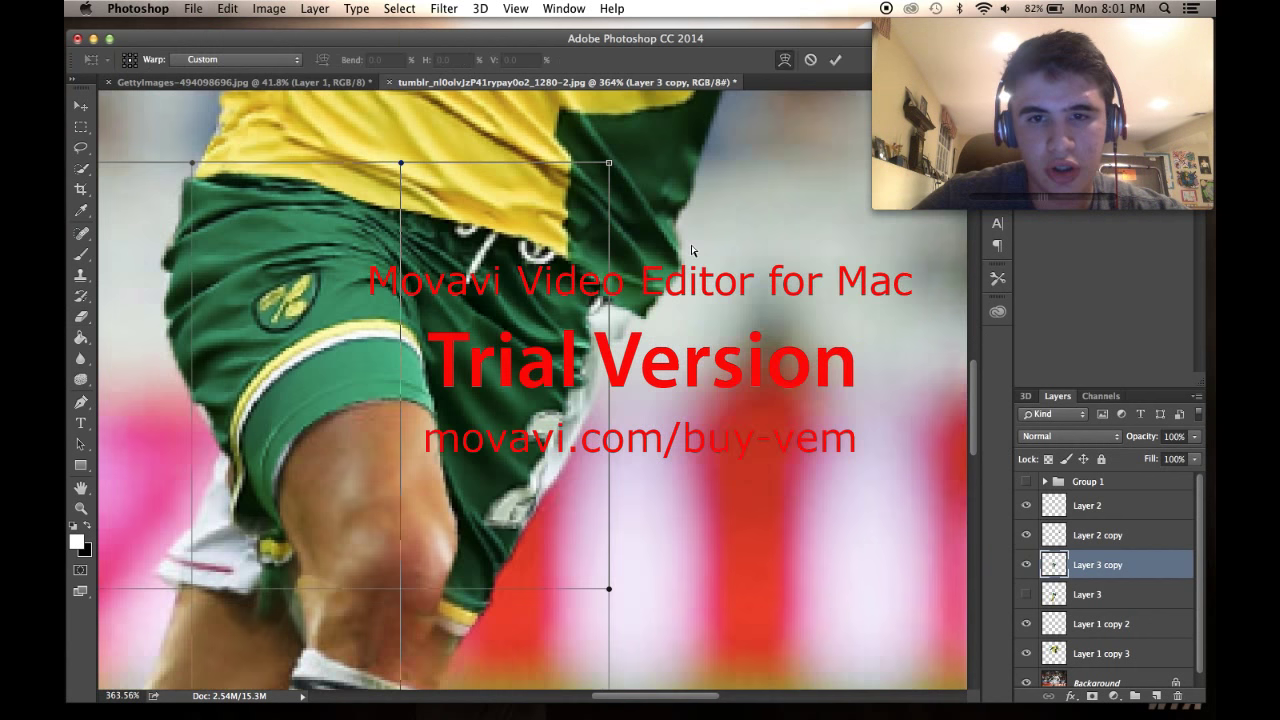
drag(588, 238, 614, 261)
key(Return)
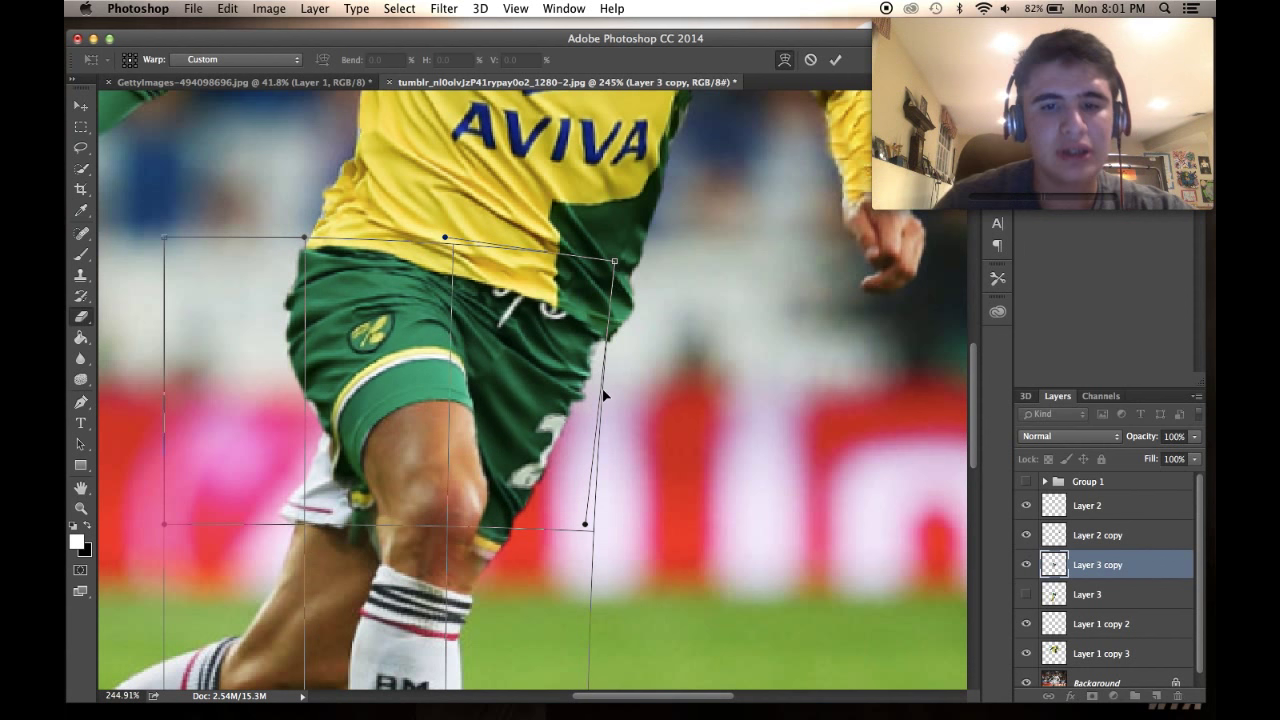
Step: Toggle the visibility of the warped shorts layer to compare it with the original white shorts
scroll(603, 390, down, 5)
scroll(603, 391, up, 4)
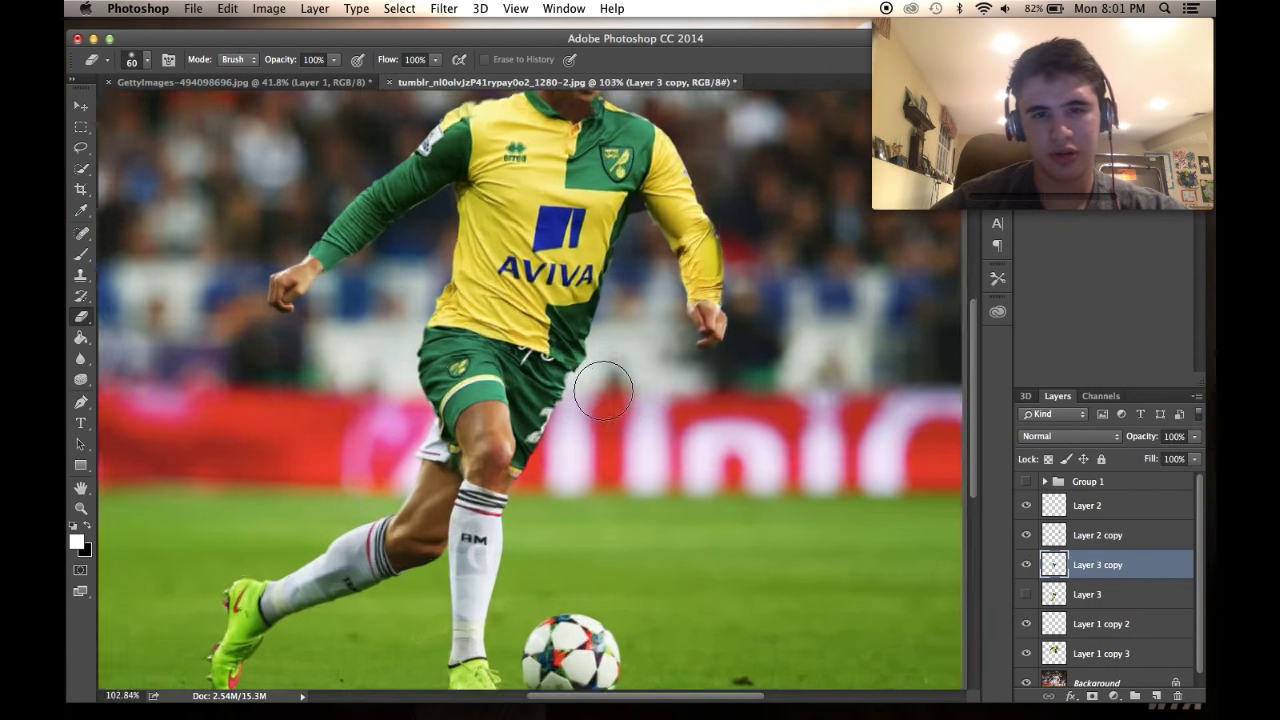
click(1026, 565)
click(1026, 565)
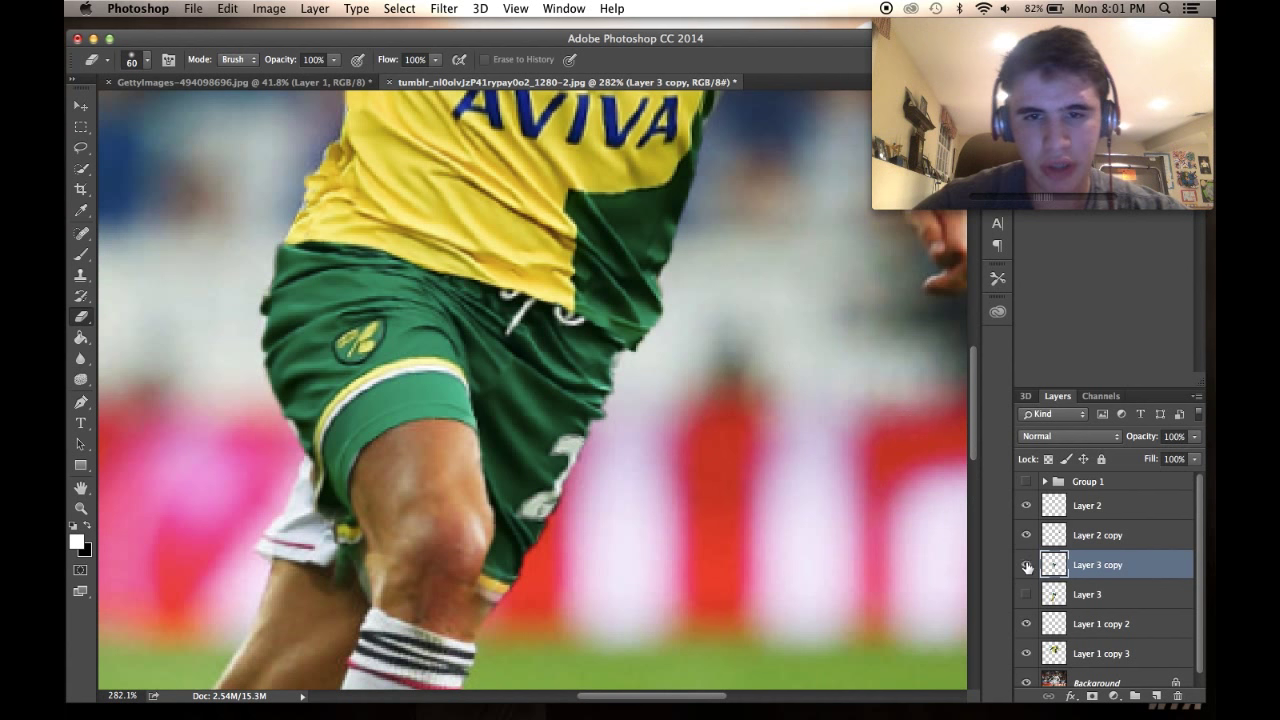
Step: Retouch the waist of the shorts around the white drawstring with a 15 px Clone Stamp brush
click(81, 276)
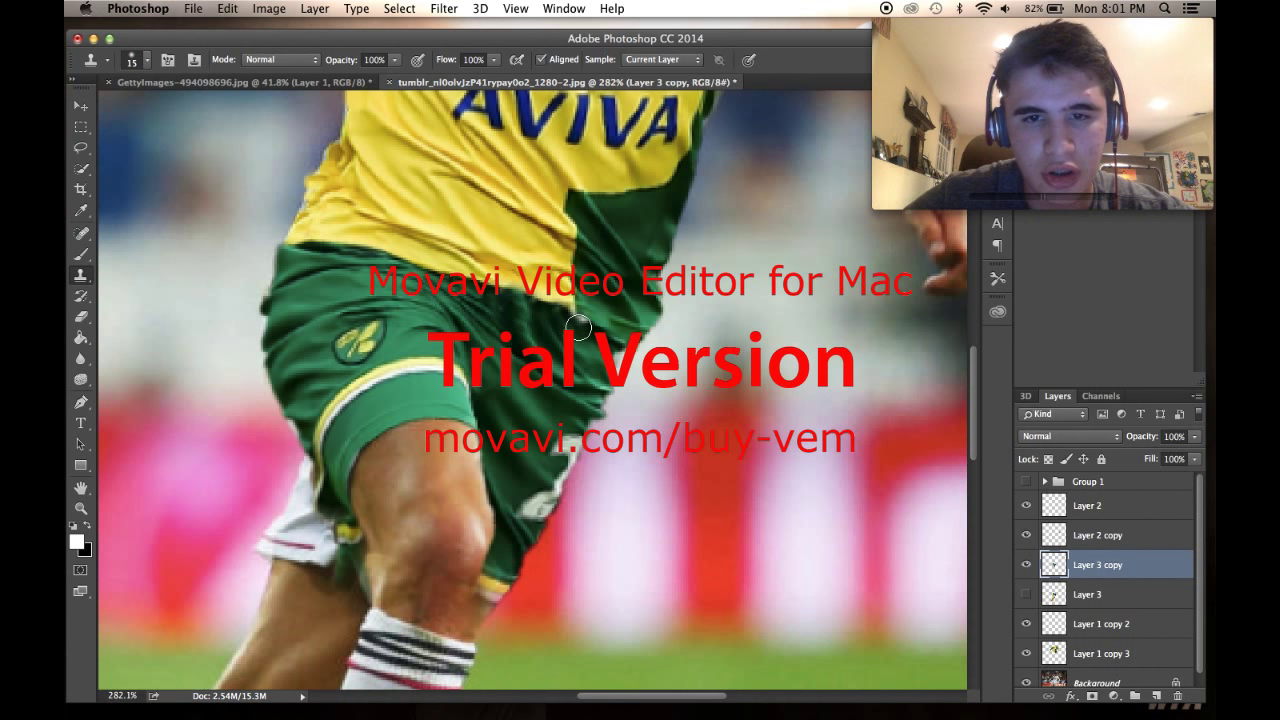
scroll(428, 518, down, 5)
scroll(428, 518, up, 1)
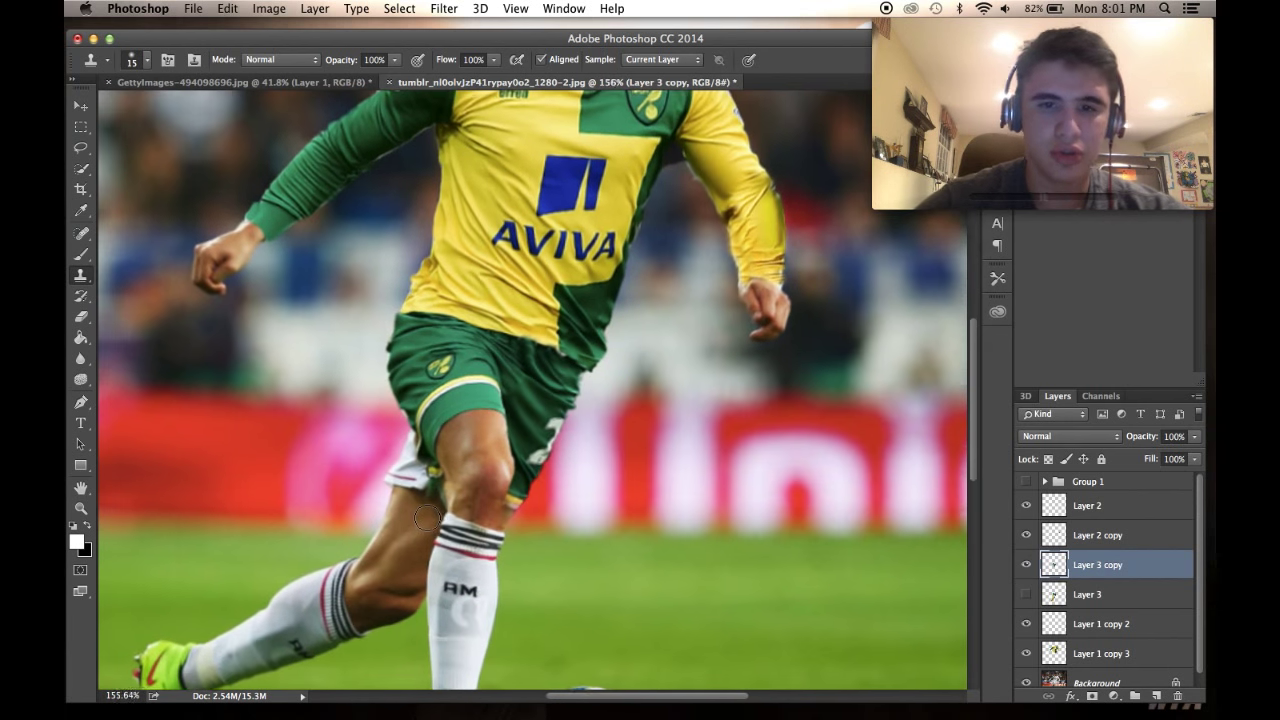
Step: Compare the green shorts with the original white shorts by hiding and showing Layer 3 copy
scroll(428, 518, down, 4)
scroll(428, 517, up, 1)
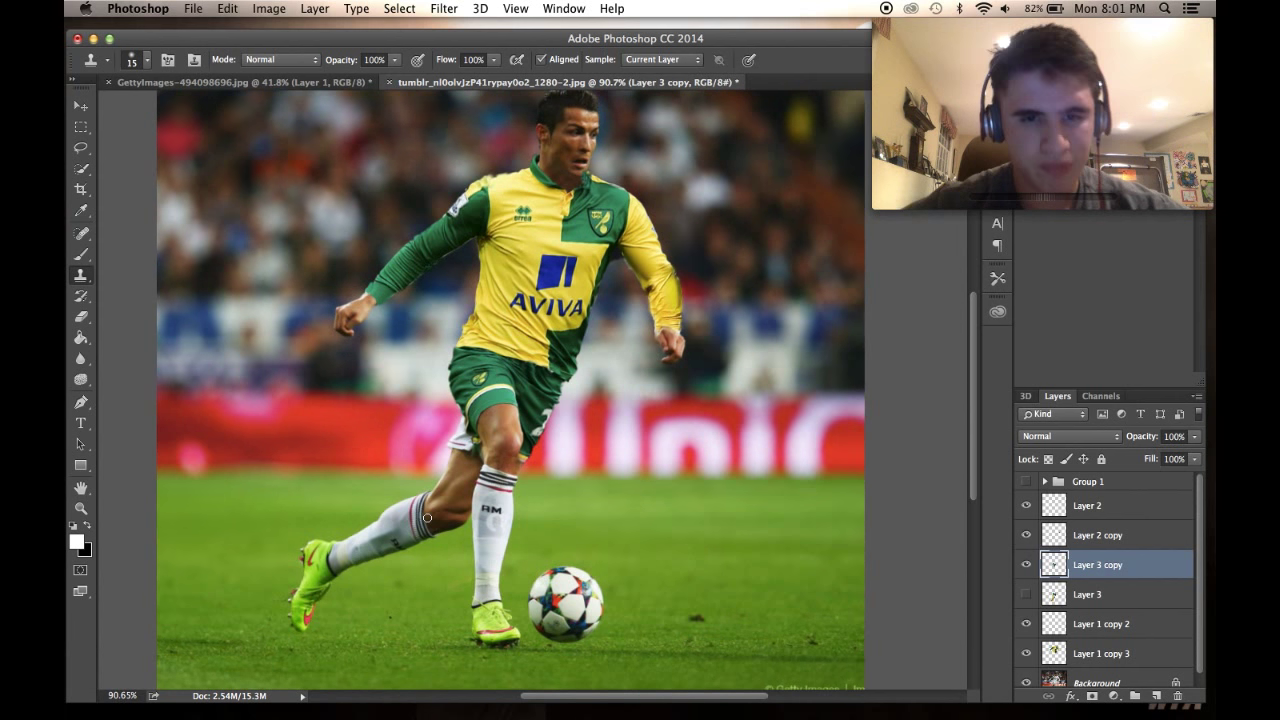
scroll(427, 517, up, 5)
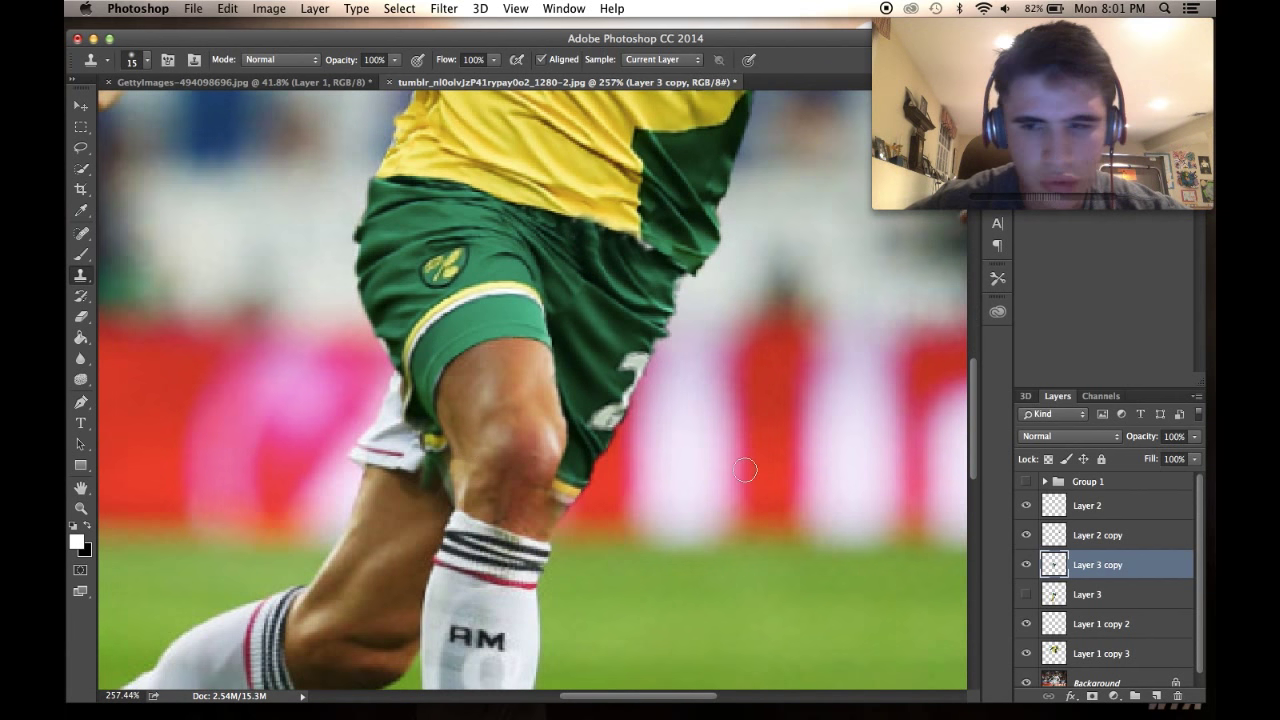
click(1026, 564)
click(1026, 564)
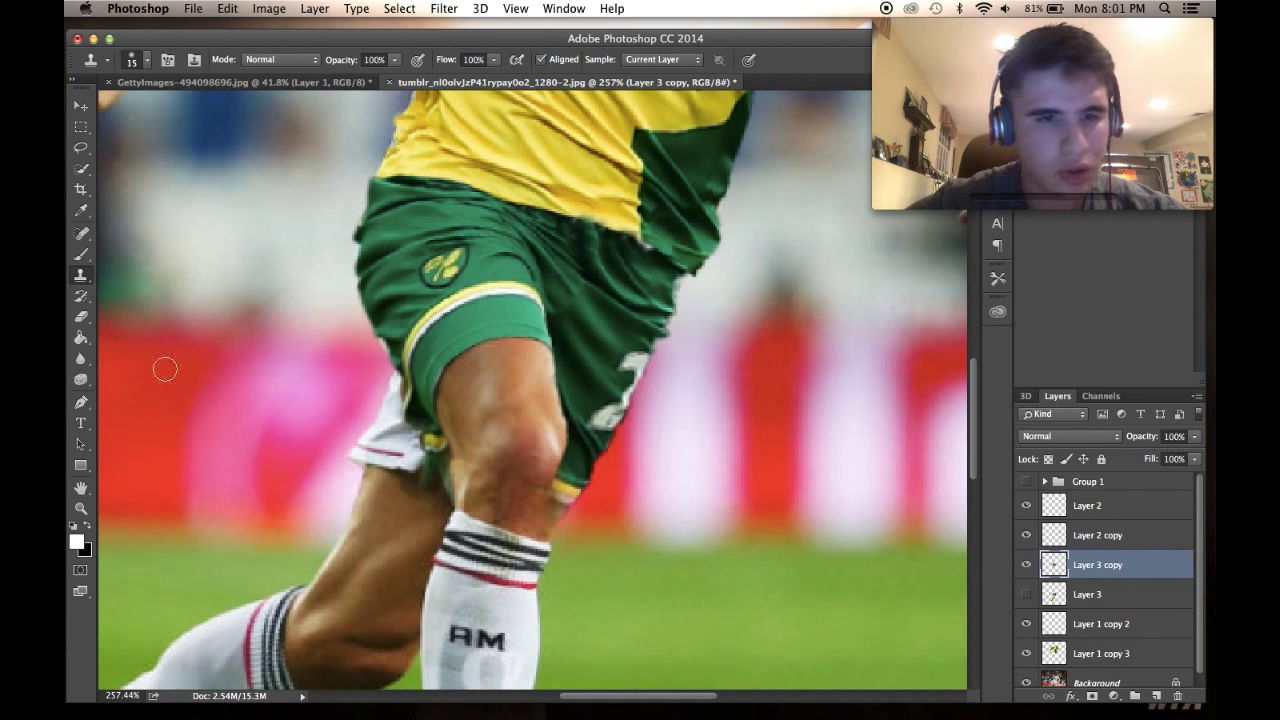
Step: Erase the green and yellow remnant behind the front knee on Layer 3 copy with a 25 px Eraser
click(83, 316)
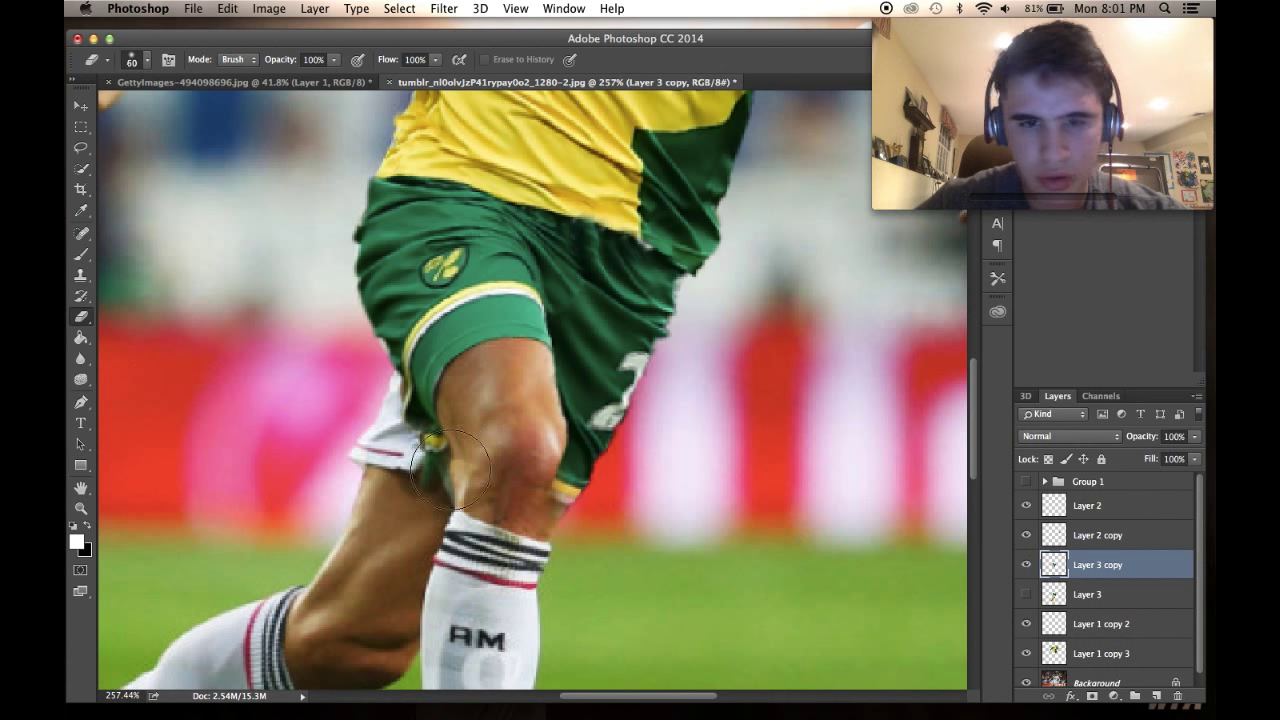
key(bracketleft)
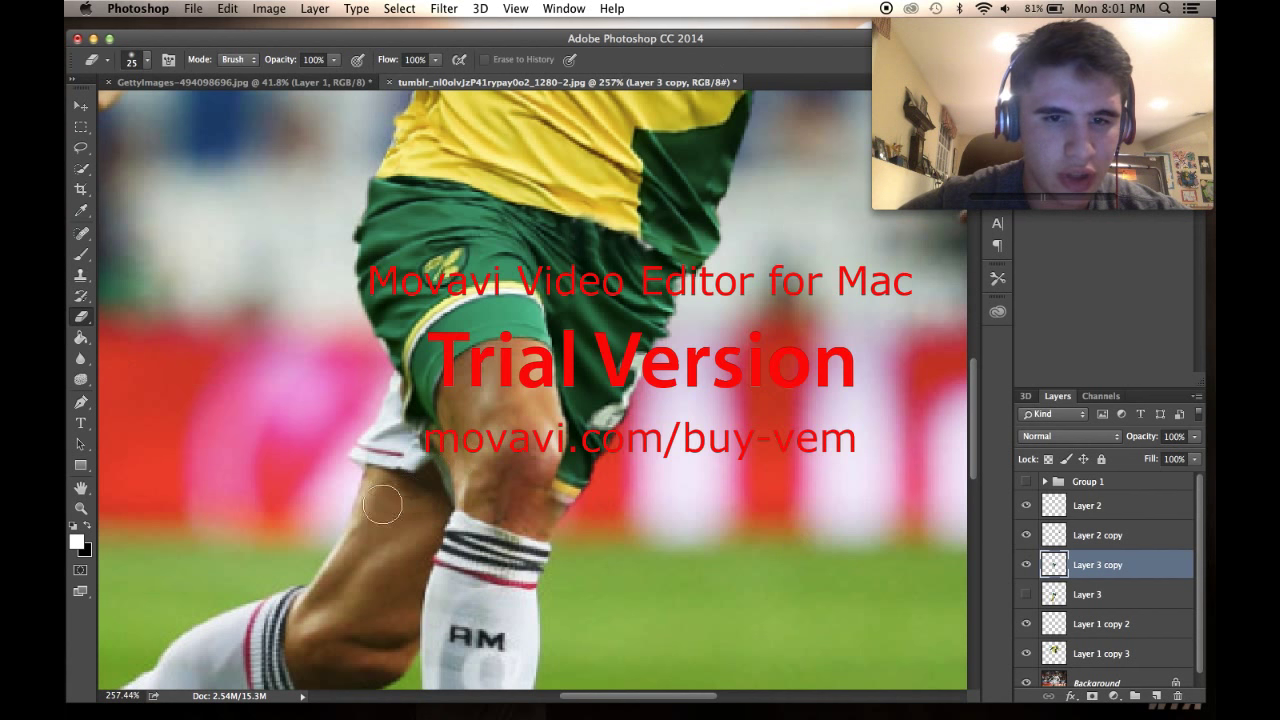
scroll(442, 463, up, 2)
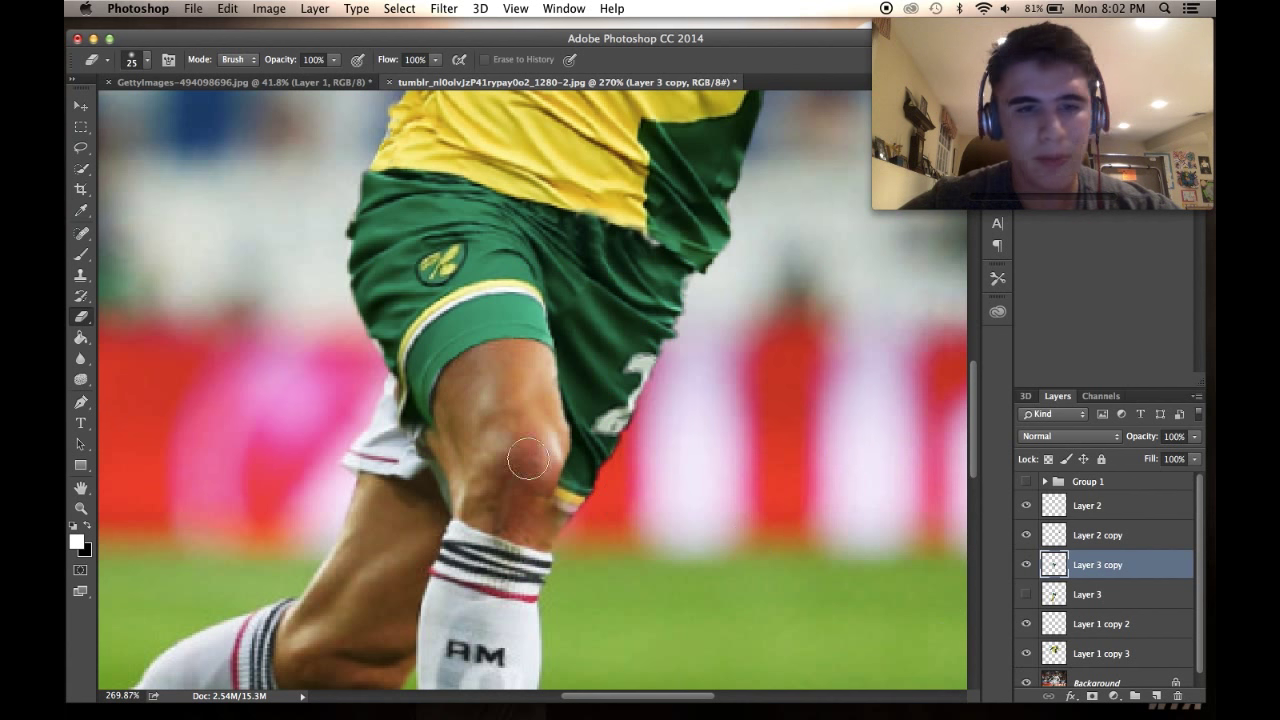
Step: Try to clone green fabric over the white rear shorts leg on Layer 3 copy with a 15 px Clone Stamp
click(82, 236)
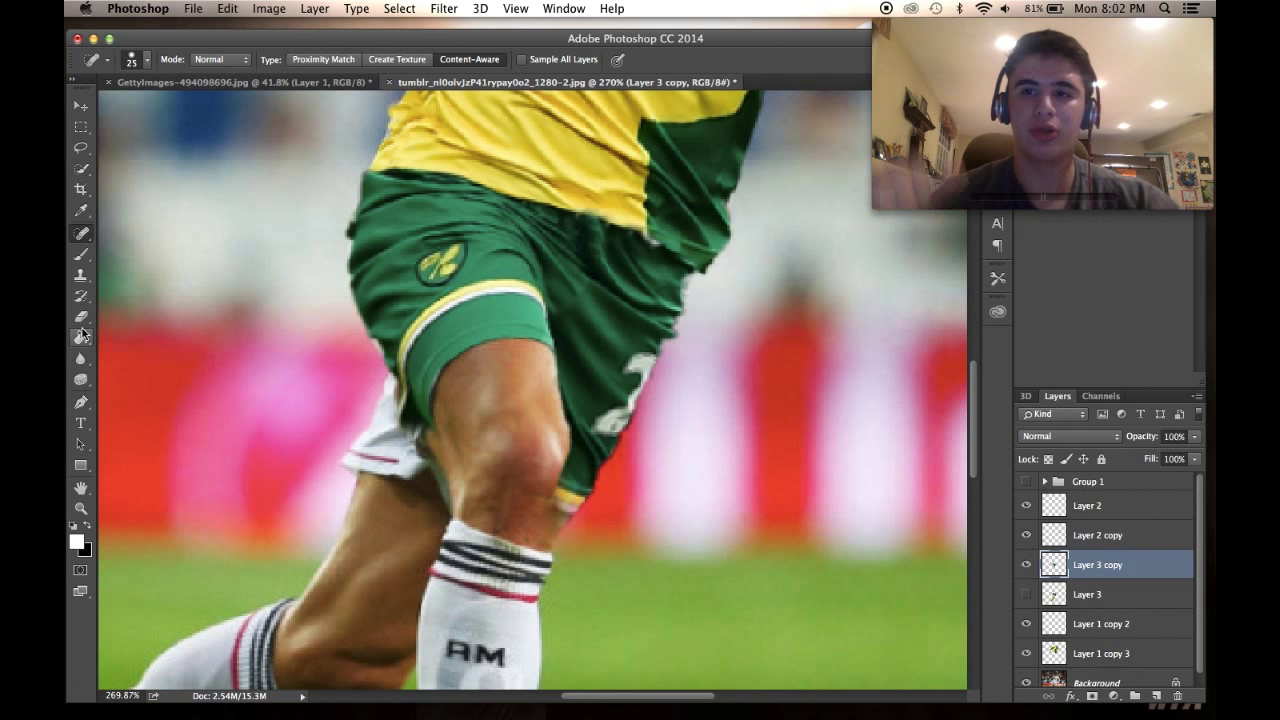
click(80, 276)
mouse_move(407, 440)
mouse_down()
mouse_move(400, 463)
mouse_move(354, 454)
mouse_move(365, 441)
mouse_up()
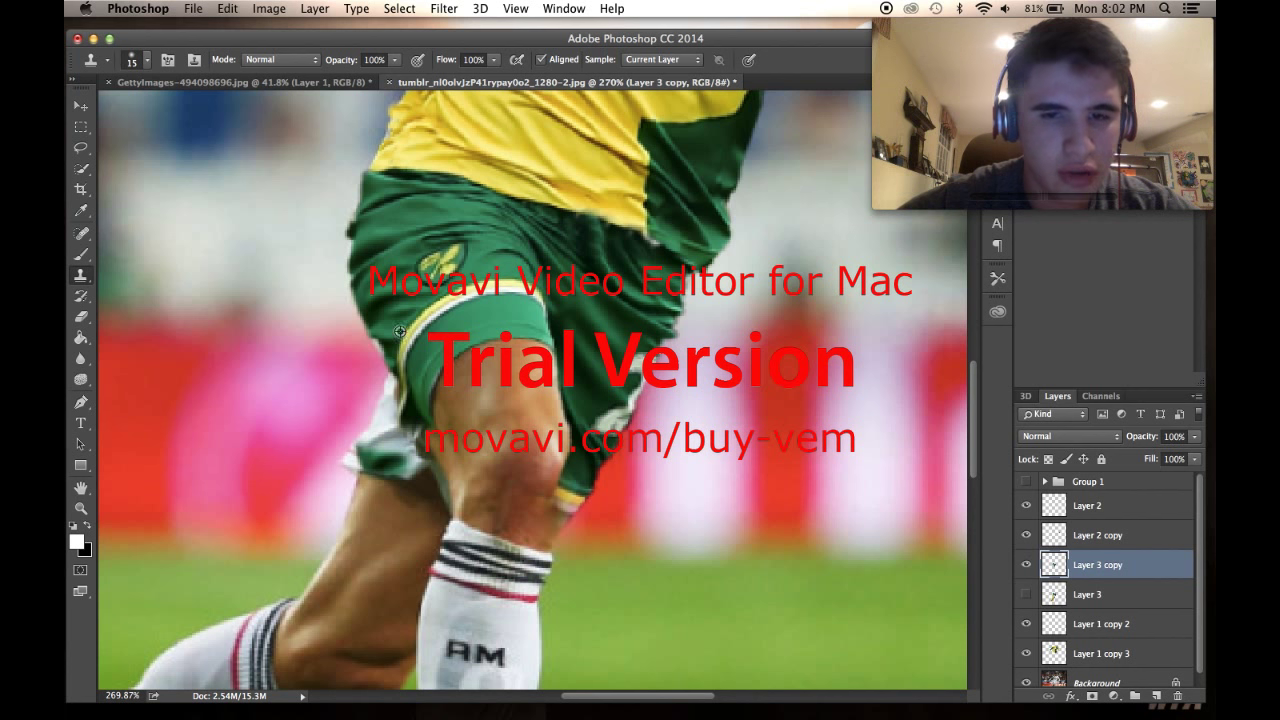
key(super+z)
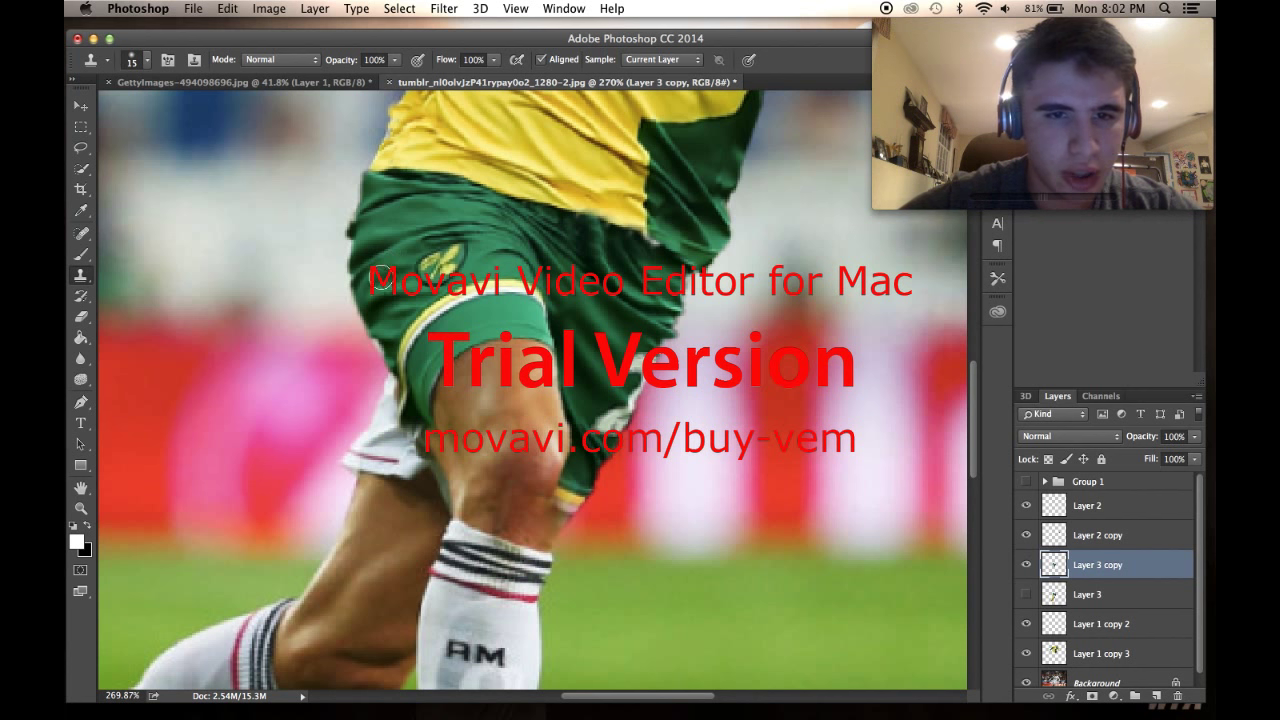
drag(405, 466, 350, 457)
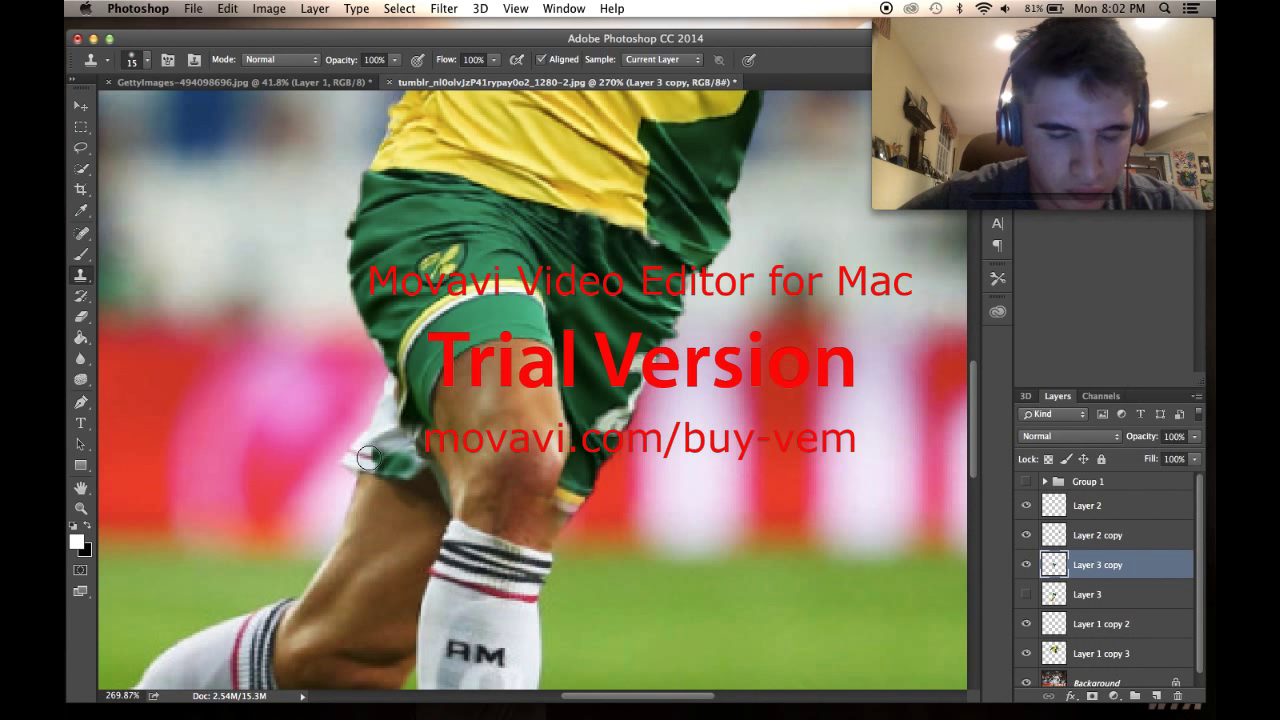
drag(390, 397, 353, 451)
key(super+z)
key(alt+super+z)
Step: Try to clone over the white rear shorts leg on the Background layer instead
scroll(696, 456, down, 4)
scroll(696, 456, up, 1)
scroll(696, 457, down, 2)
scroll(1127, 641, down, 1)
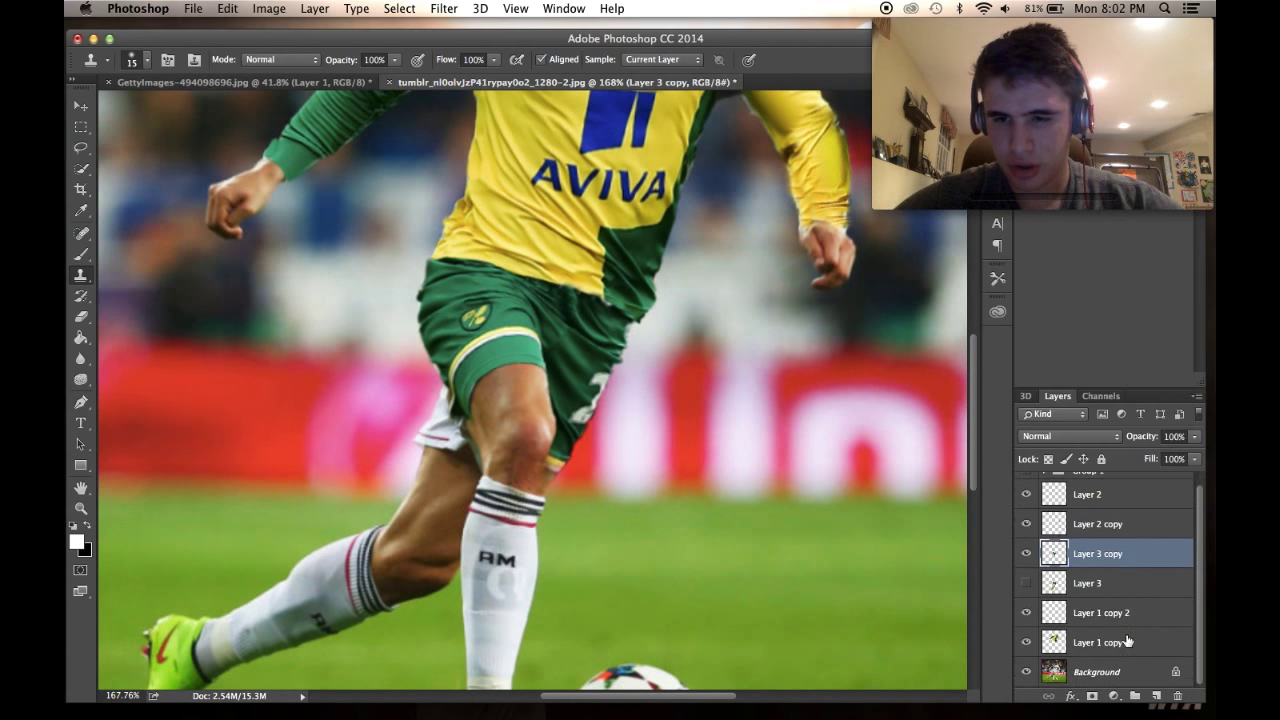
click(1090, 674)
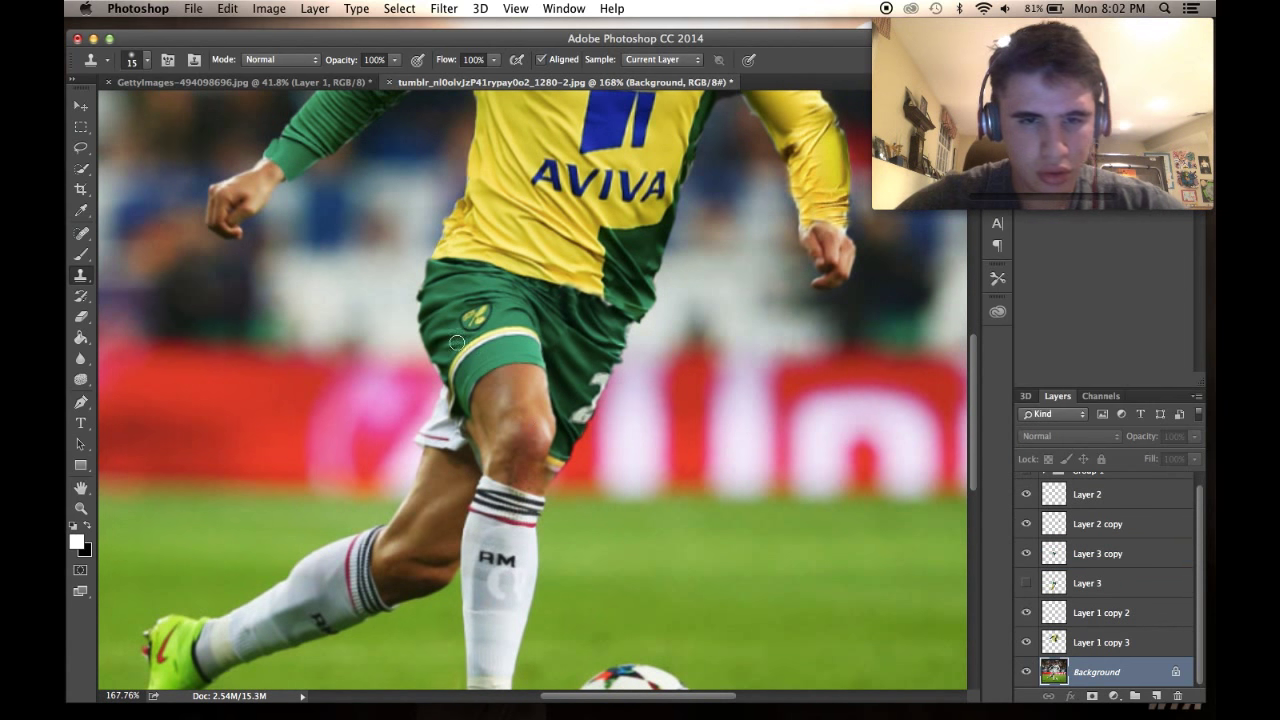
drag(420, 435, 458, 436)
key(super+z)
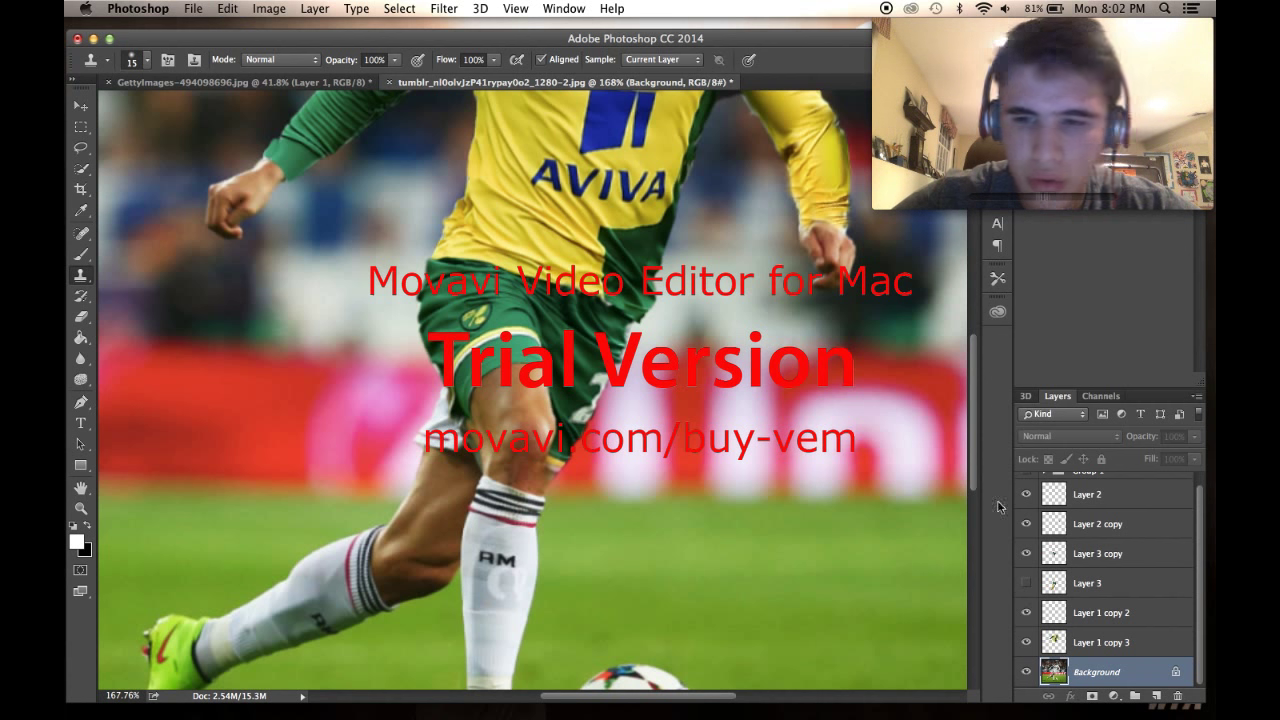
Step: Cover the white rear shorts leg with green fabric on Layer 3 copy, cloning from the front leg and adjusting the brush between 9 and 25 px
click(1027, 553)
click(1027, 553)
scroll(729, 436, up, 4)
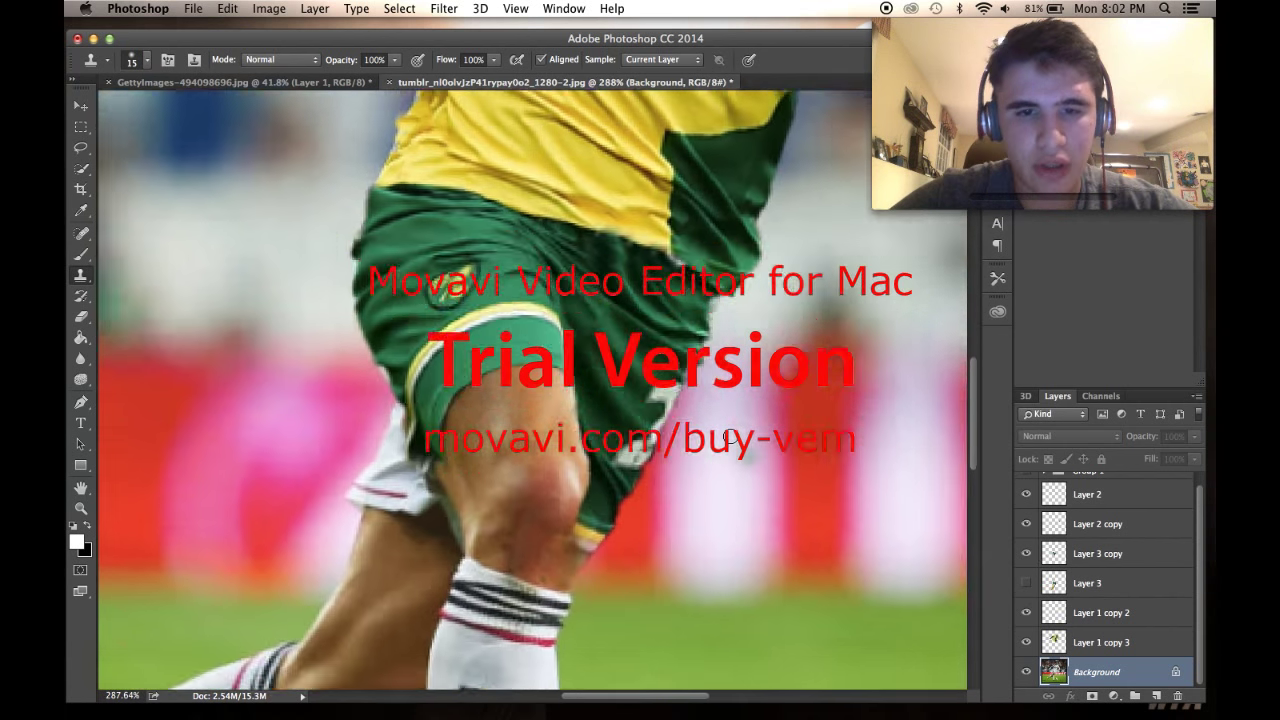
scroll(730, 436, up, 1)
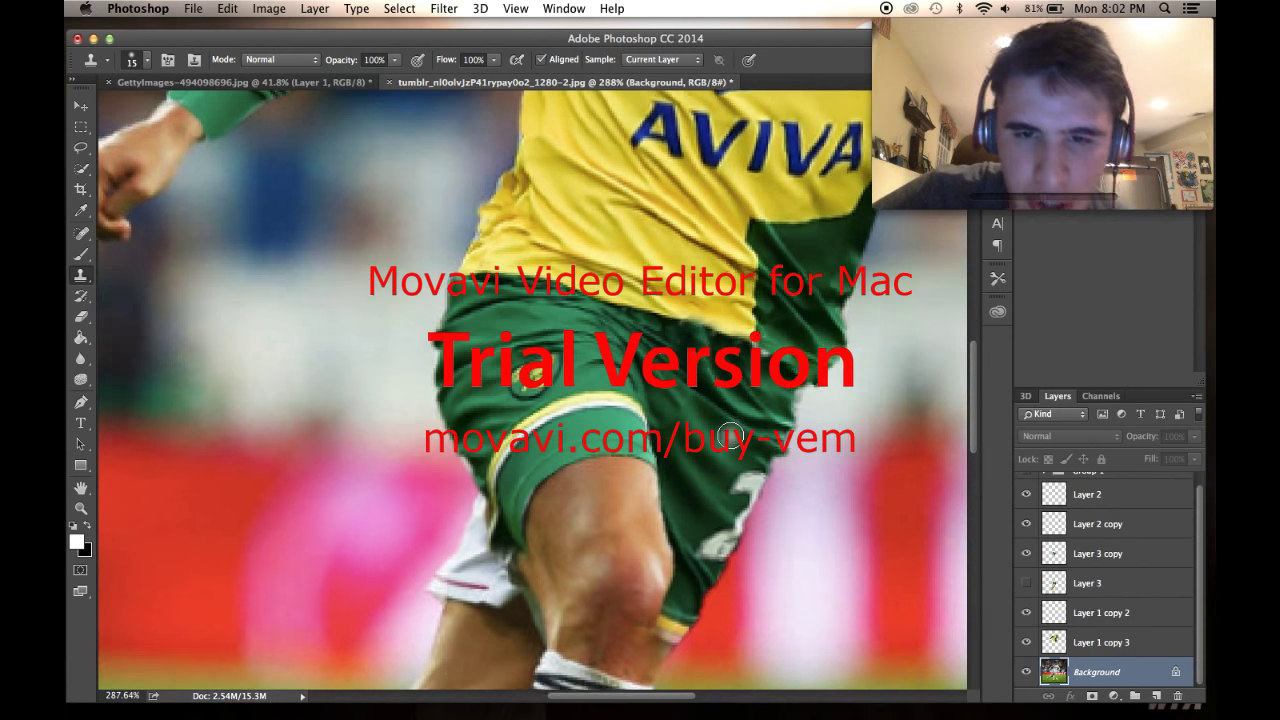
click(1071, 555)
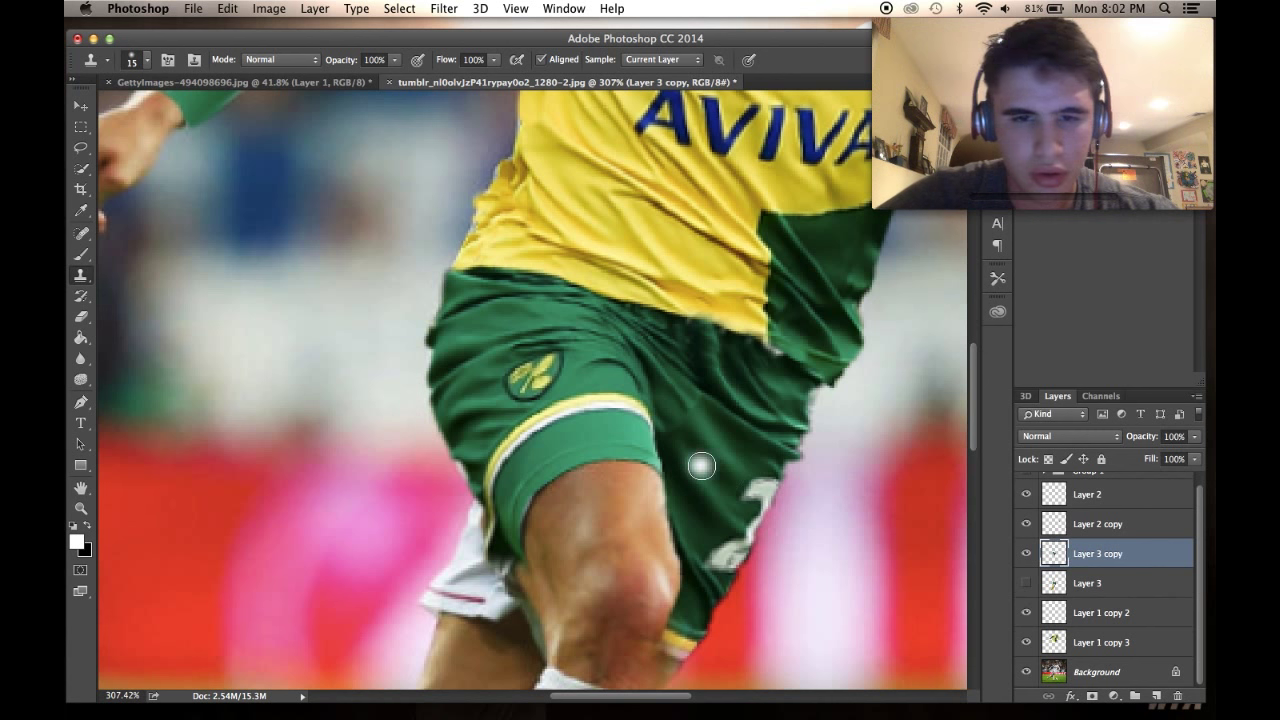
mouse_move(495, 572)
mouse_down()
mouse_move(485, 595)
mouse_move(505, 608)
mouse_move(450, 600)
mouse_move(453, 587)
mouse_up()
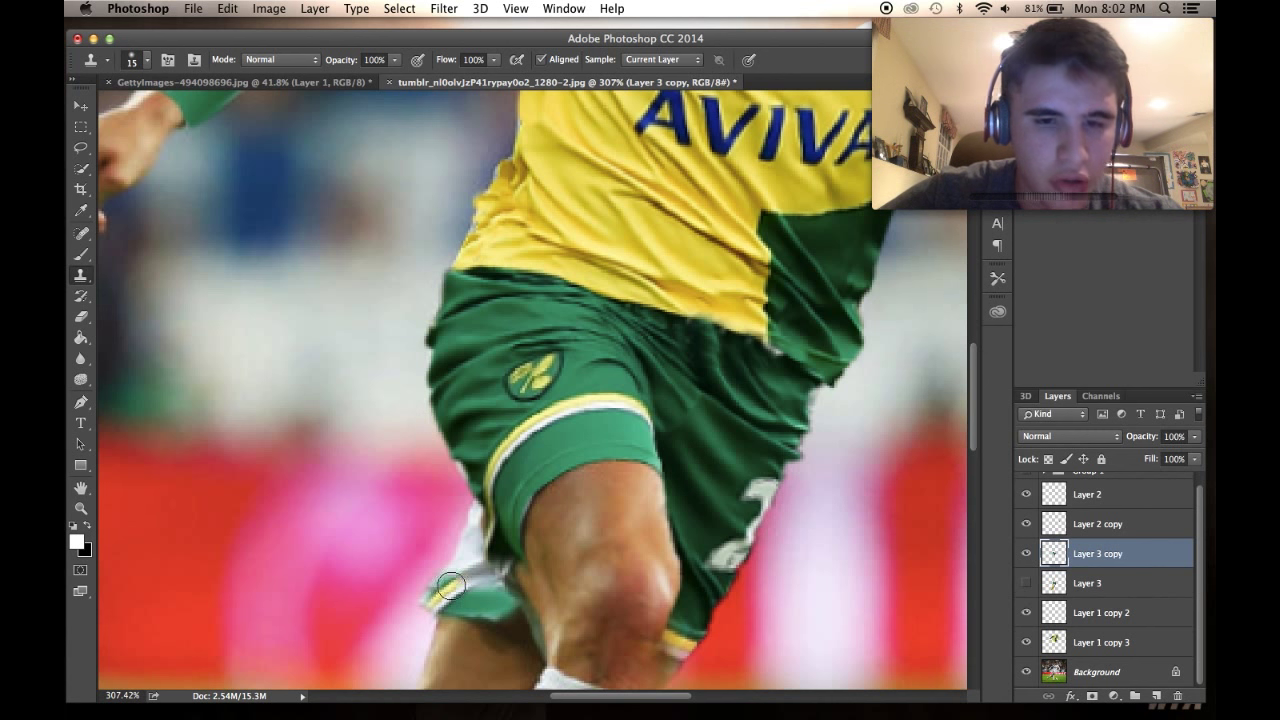
key(super+z)
alt+click(484, 388)
mouse_move(493, 607)
mouse_down()
mouse_move(431, 595)
mouse_move(460, 579)
mouse_move(472, 589)
mouse_move(481, 524)
mouse_move(488, 584)
mouse_up()
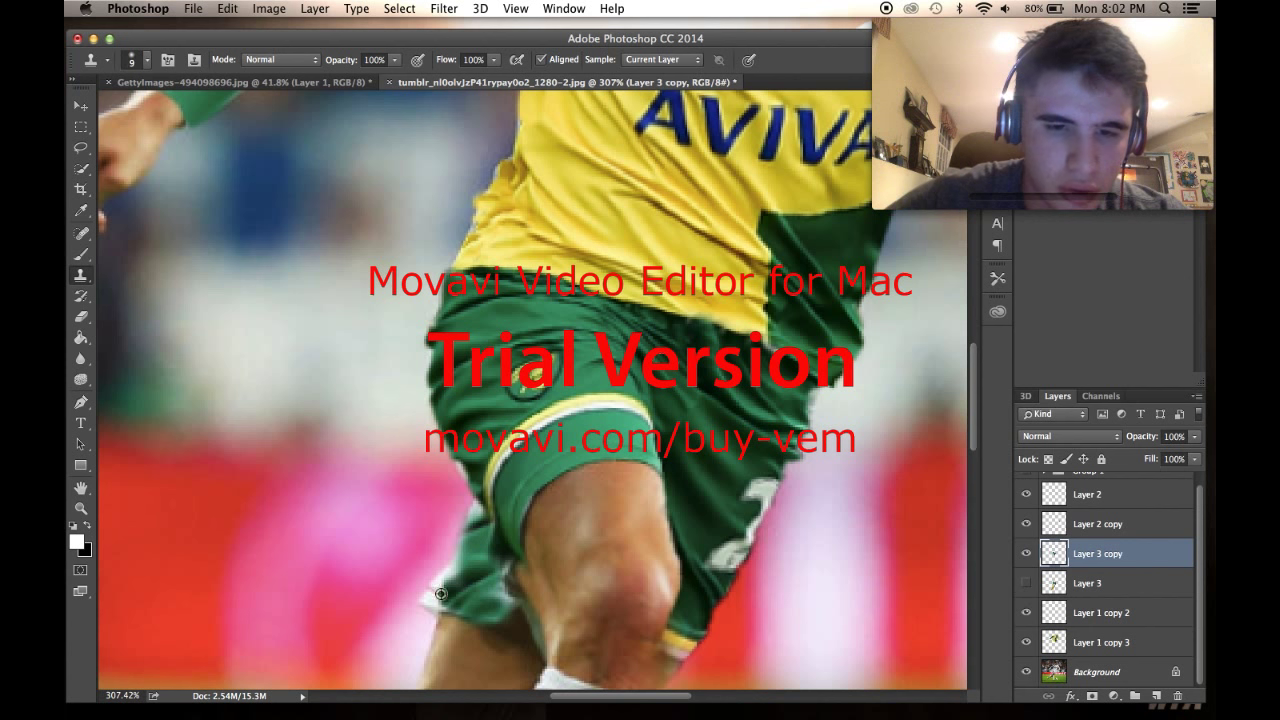
mouse_move(454, 602)
mouse_down()
mouse_move(432, 598)
mouse_move(463, 560)
mouse_up()
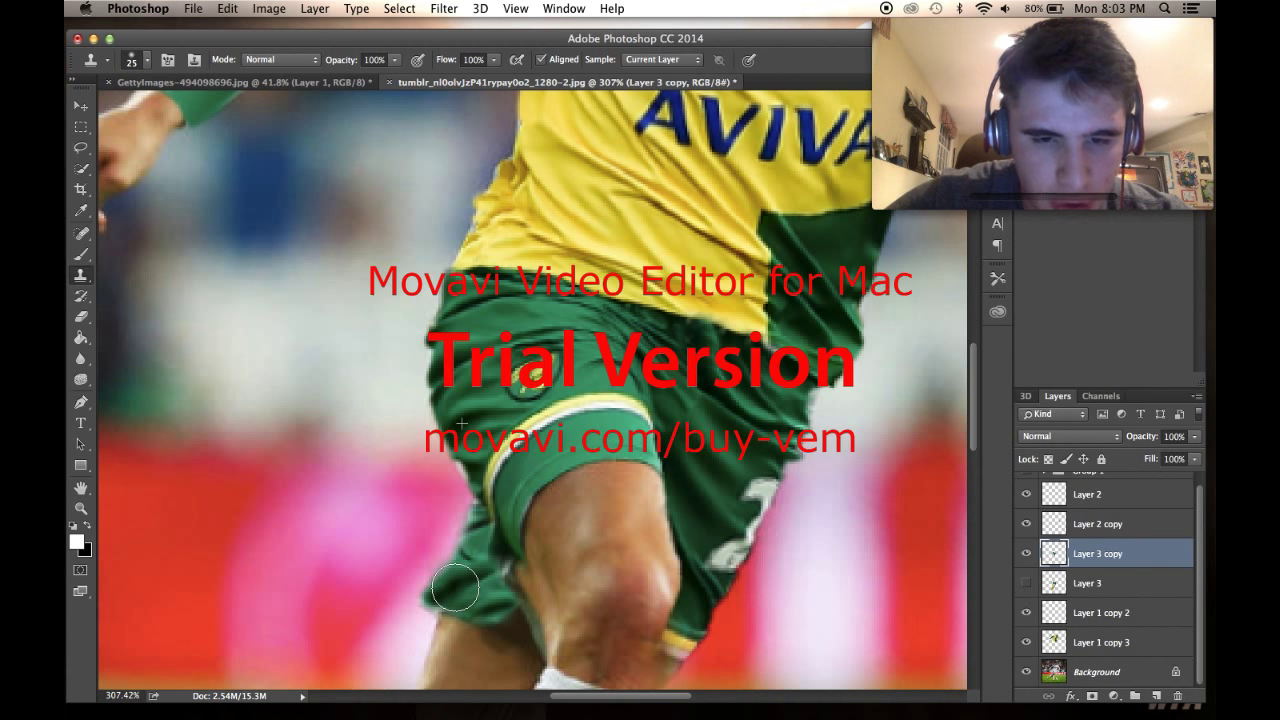
Step: Compare the finished green shorts with the original white ones across the whole picture by toggling Layer 3 copy's visibility
key(super+0)
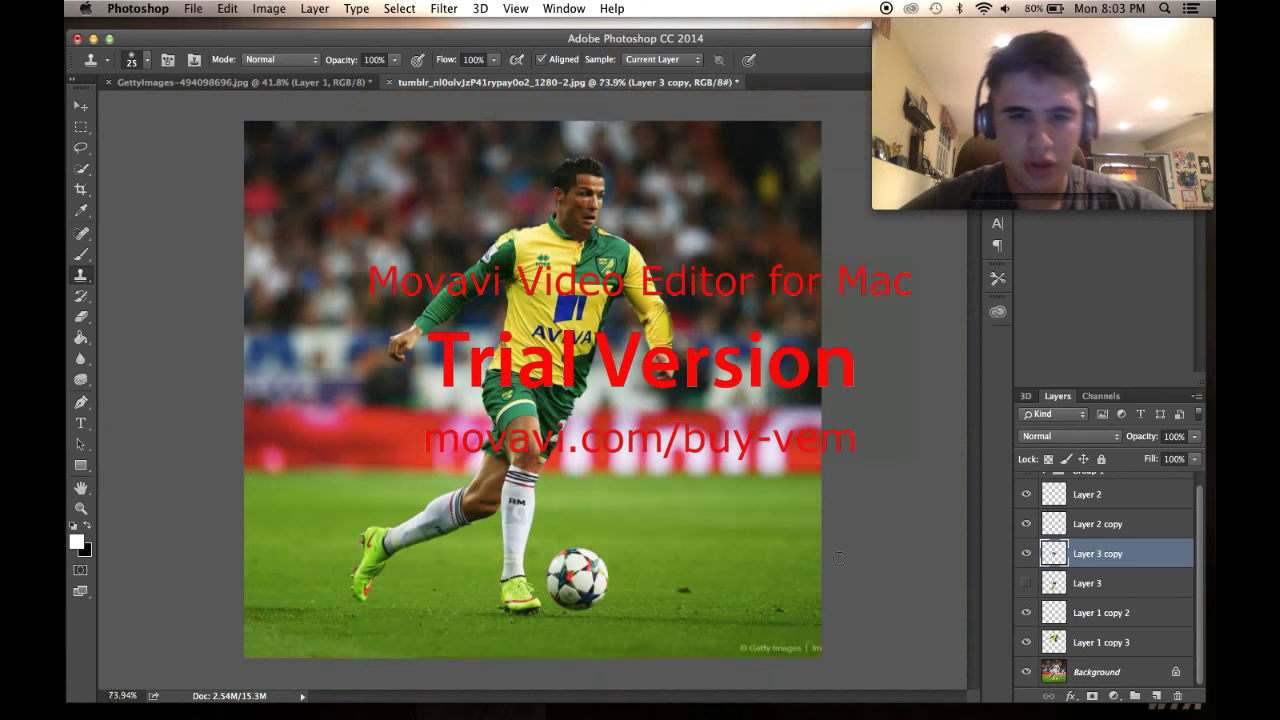
scroll(839, 558, up, 3)
scroll(839, 558, down, 5)
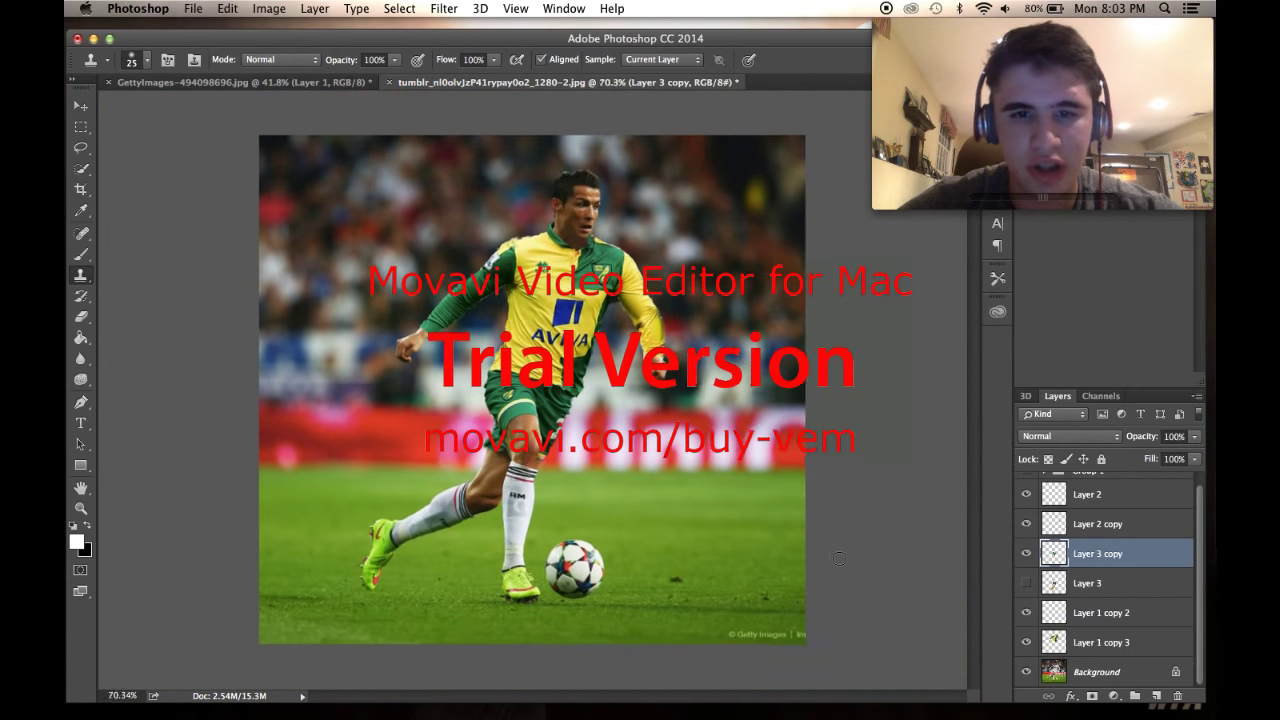
scroll(839, 558, up, 5)
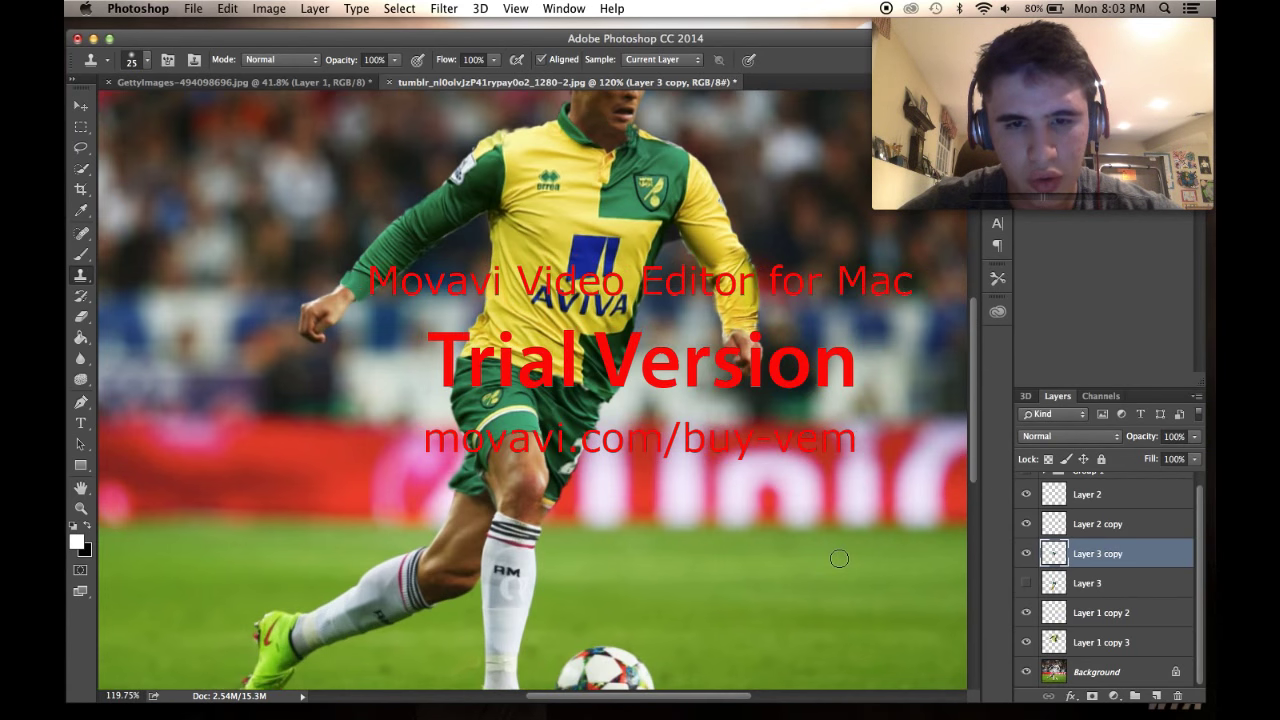
scroll(839, 558, down, 2)
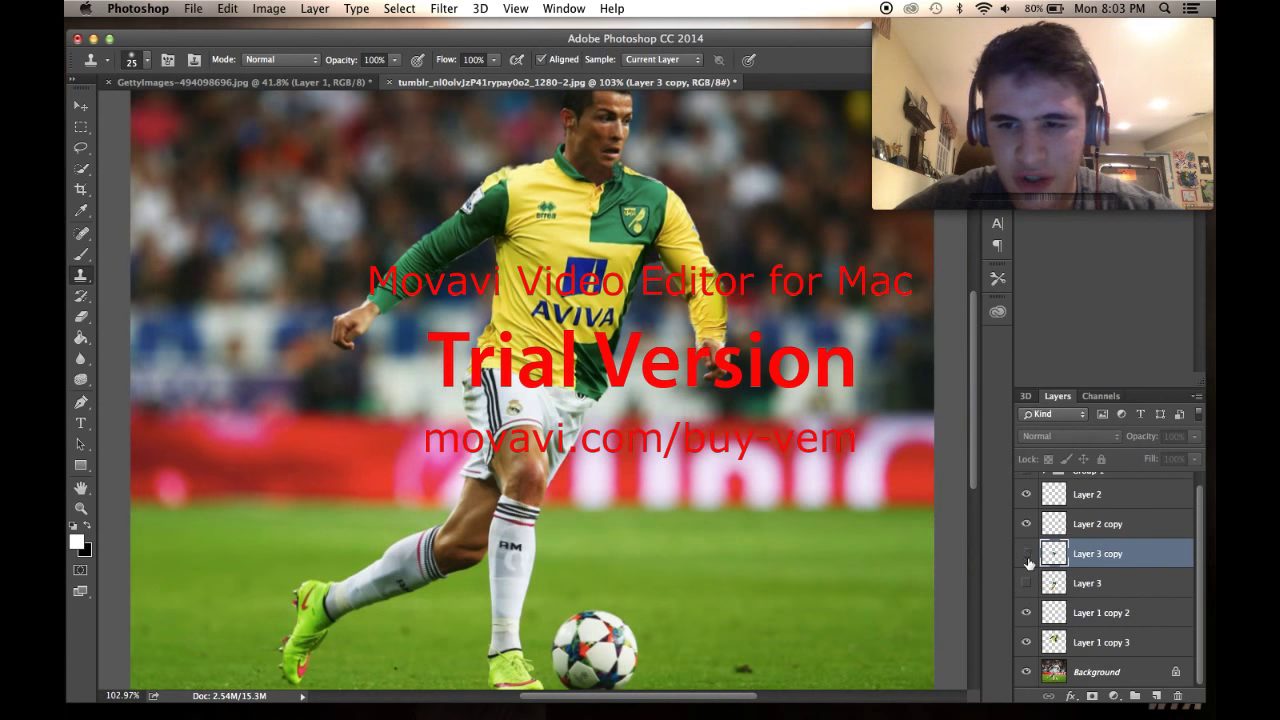
click(1026, 558)
click(1026, 558)
click(1026, 558)
click(1026, 558)
click(1027, 556)
click(1027, 556)
click(1027, 556)
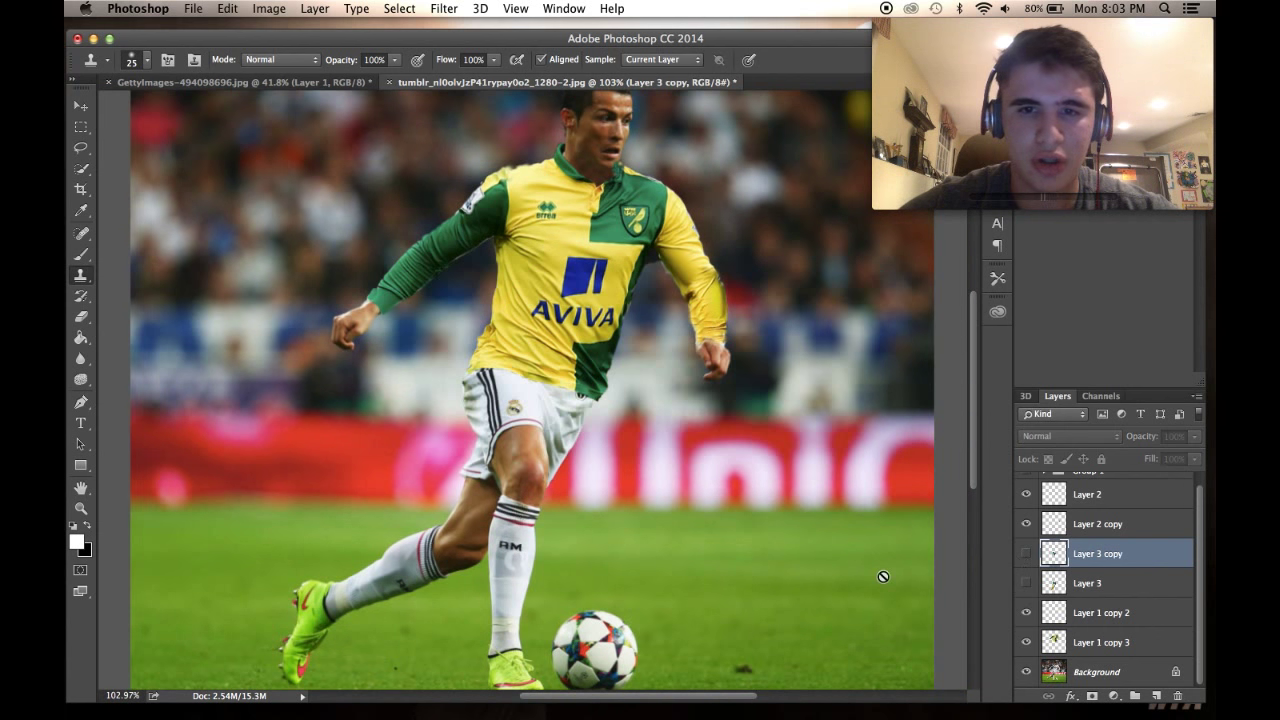
scroll(883, 576, down, 3)
scroll(883, 576, up, 1)
click(1026, 553)
click(1026, 553)
click(1026, 553)
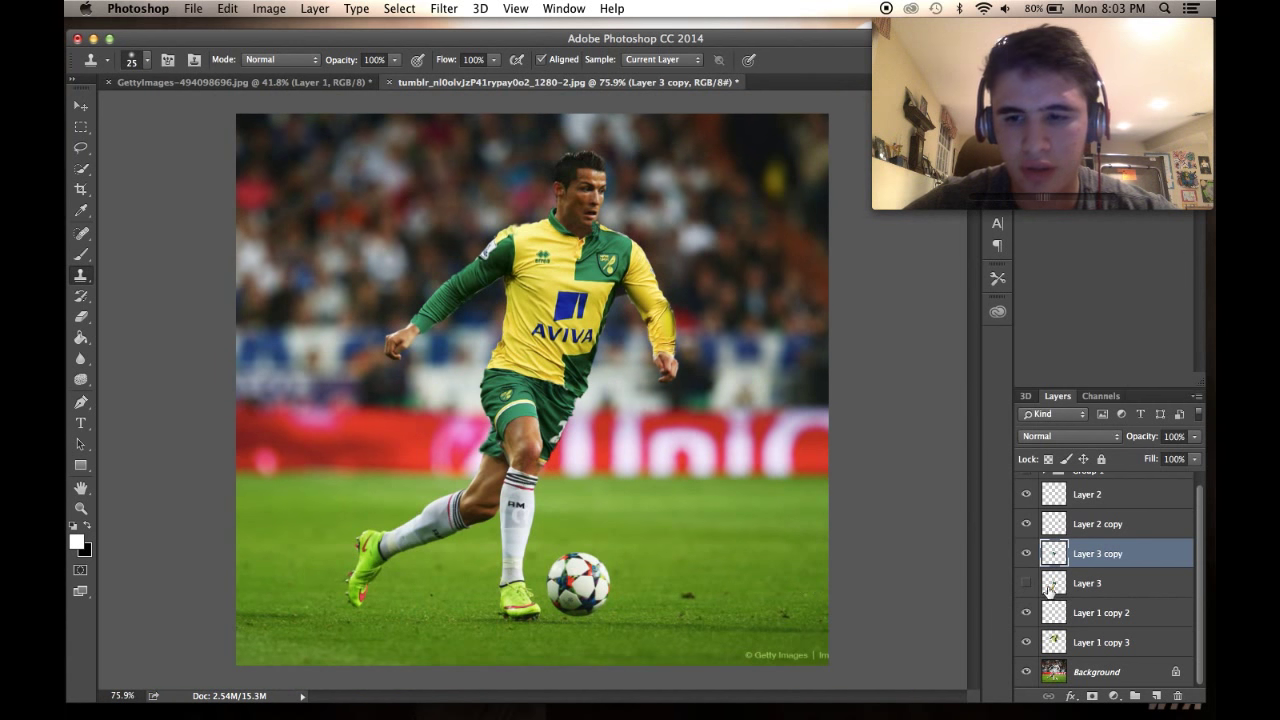
Step: Show Layer 3 and move its shorts and yellow socks down and left, away from the finished shorts
click(1026, 583)
click(1057, 585)
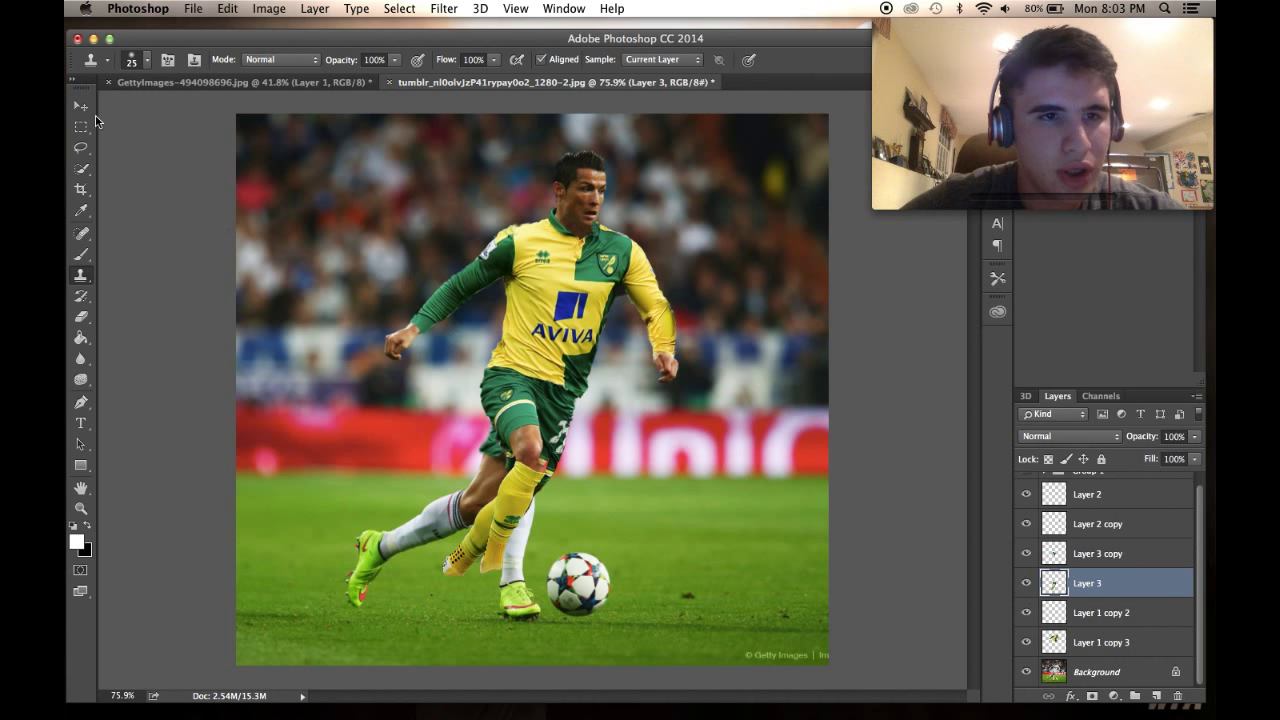
click(85, 108)
drag(353, 193, 309, 272)
Step: Erase the shorts and knees from Layer 3 with a soft 125 px Eraser, keeping only the yellow socks
click(79, 319)
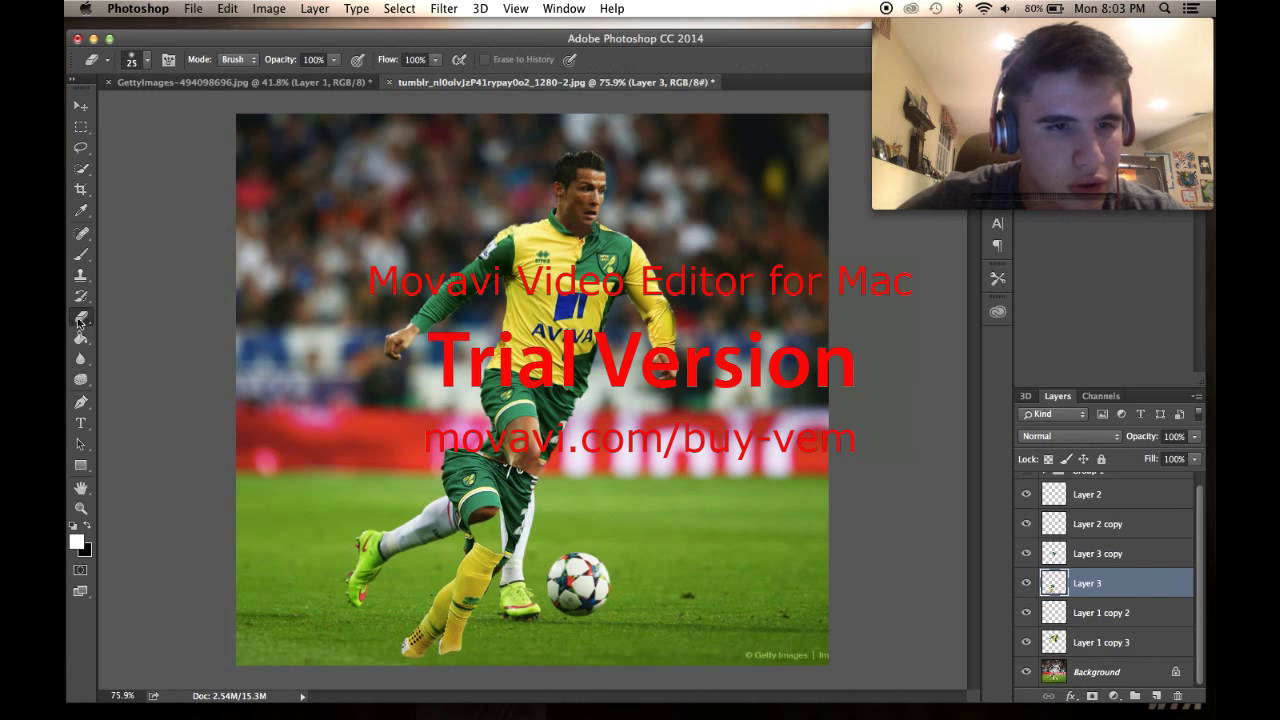
right_click(172, 149)
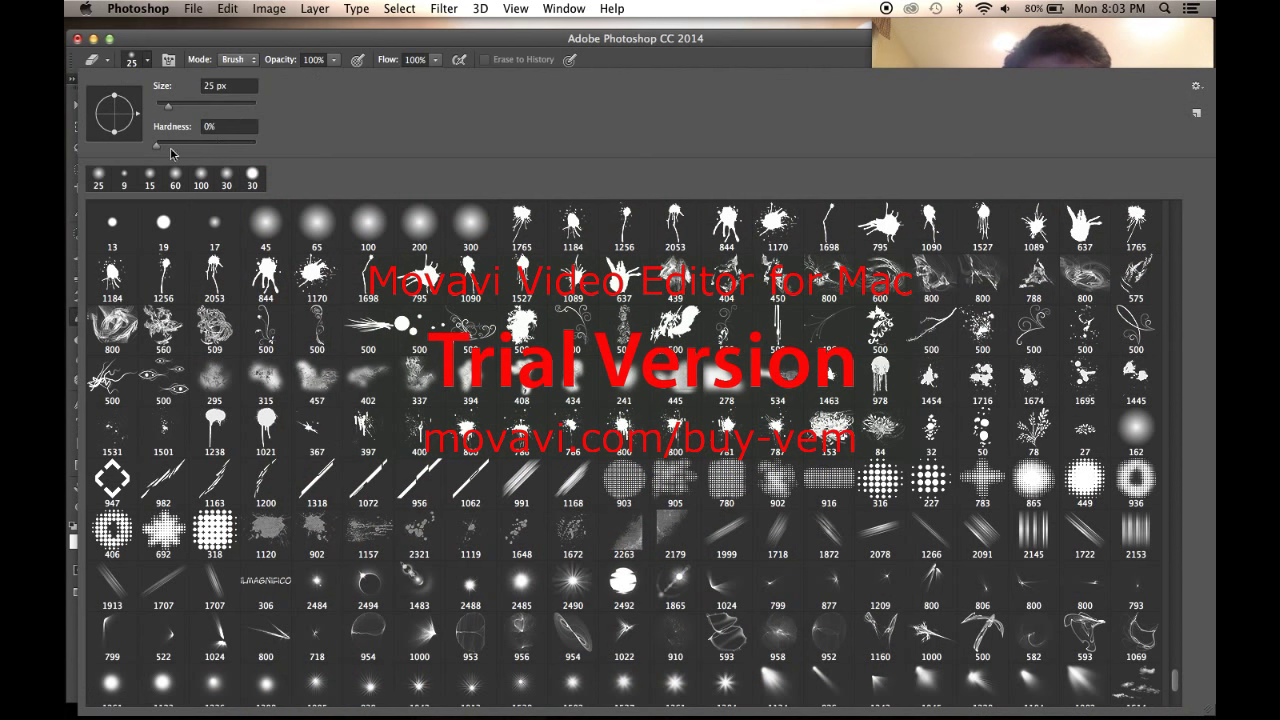
click(372, 52)
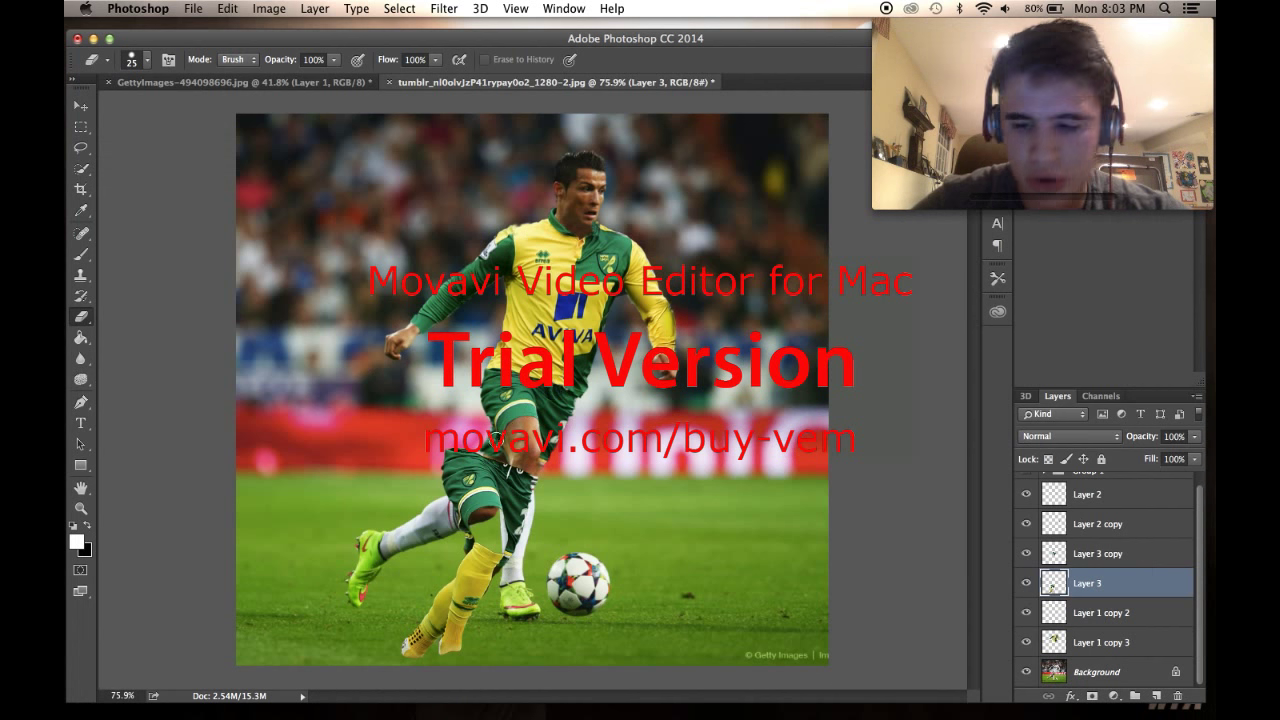
key(bracketright)
key(bracketright)
key(bracketright)
key(bracketright)
key(bracketright)
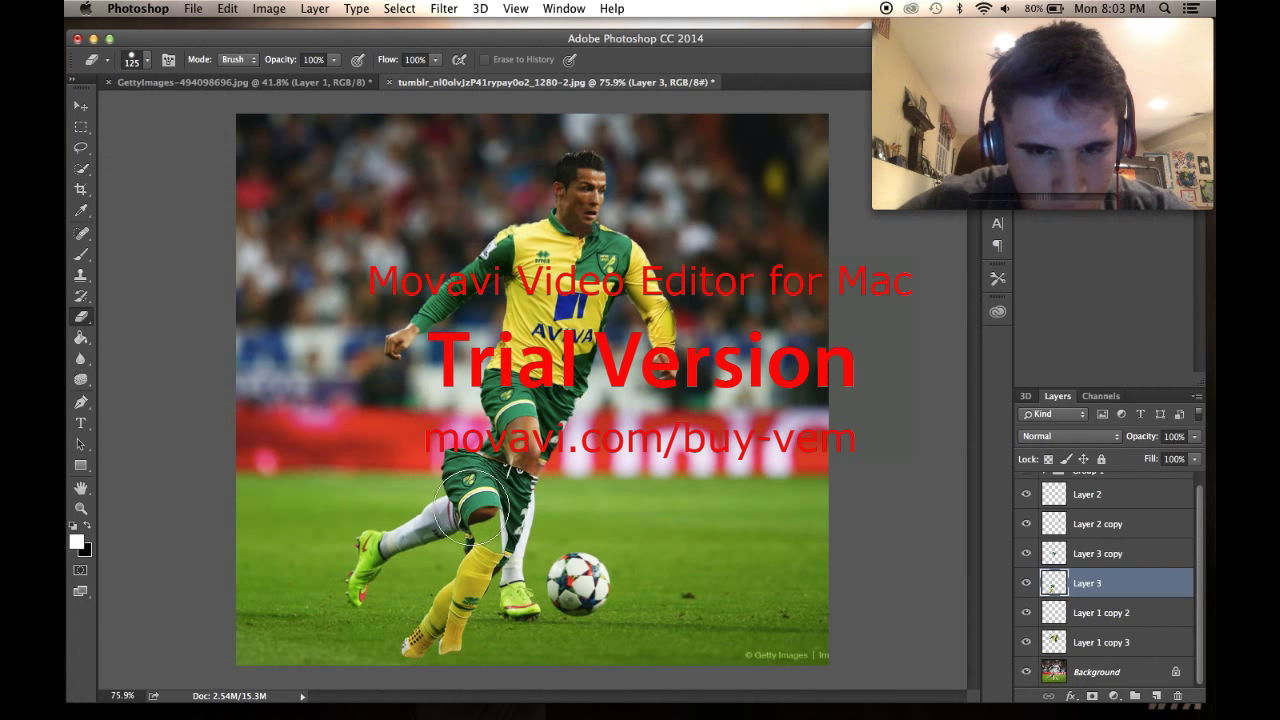
click(470, 491)
mouse_move(470, 491)
mouse_down()
mouse_move(537, 505)
mouse_move(533, 528)
mouse_up()
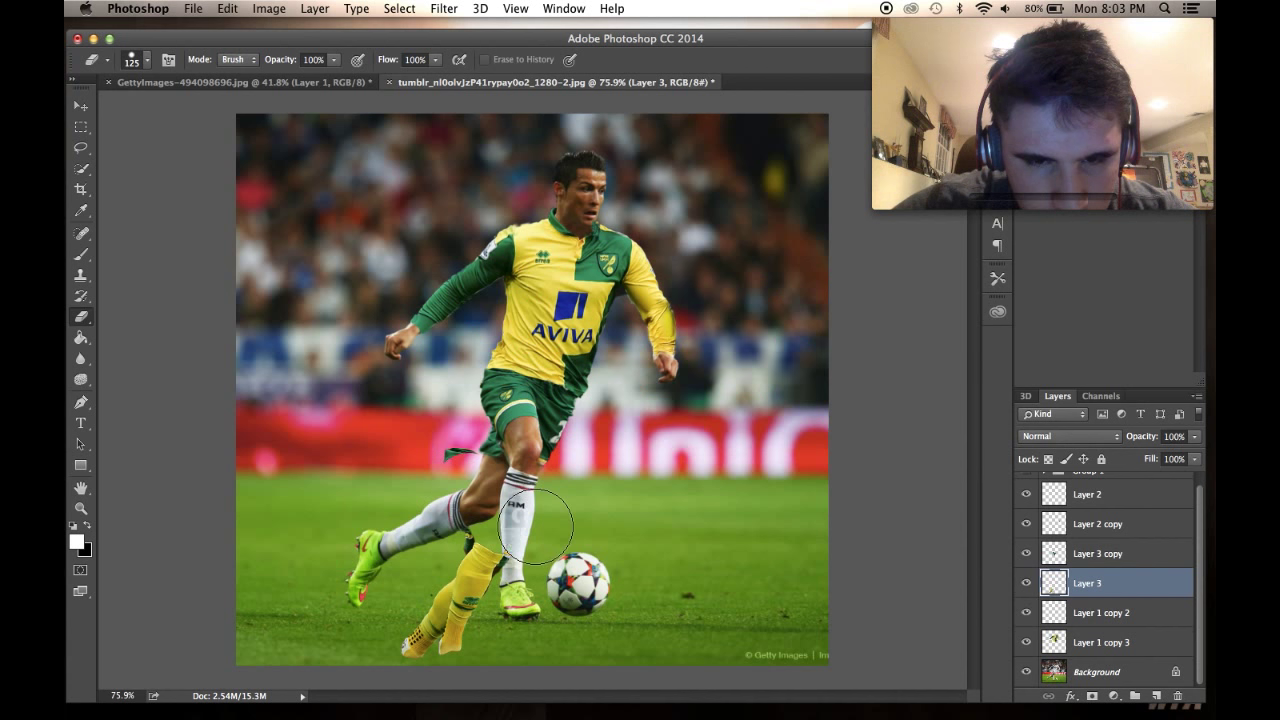
drag(443, 520, 462, 456)
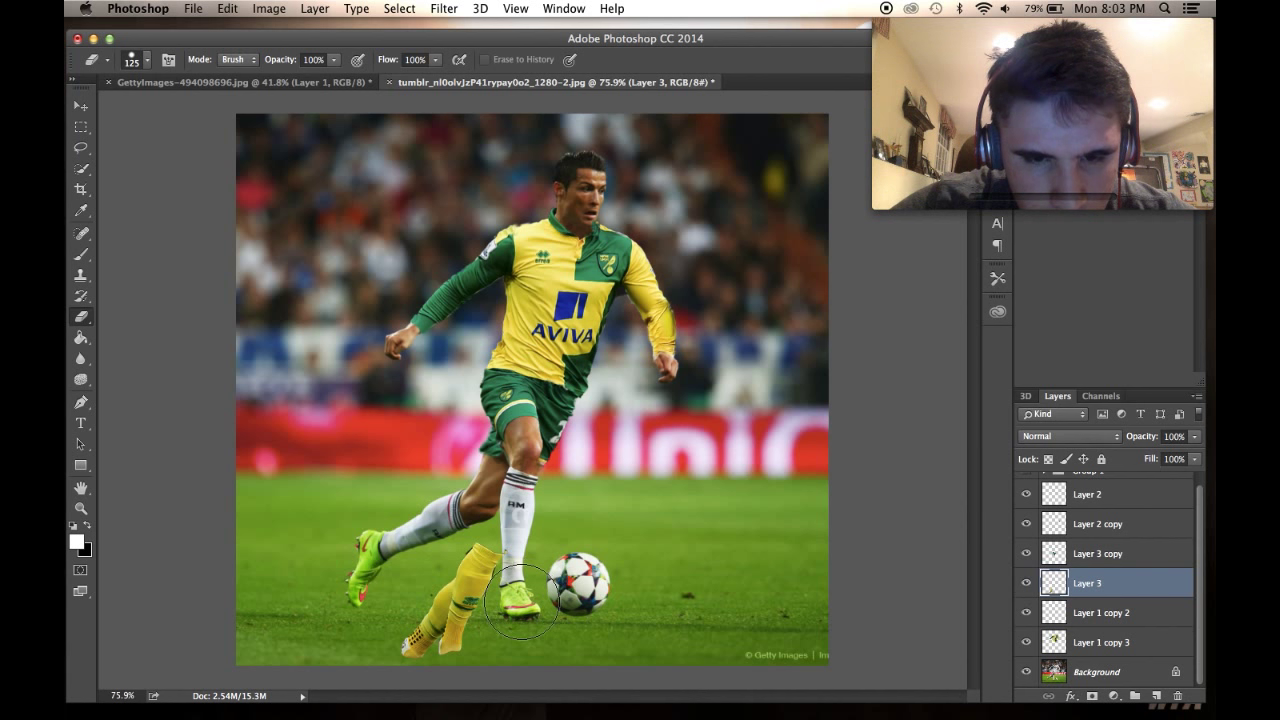
Step: Move the yellow socks up and right onto the player's white front sock
scroll(437, 510, up, 2)
scroll(437, 510, up, 2)
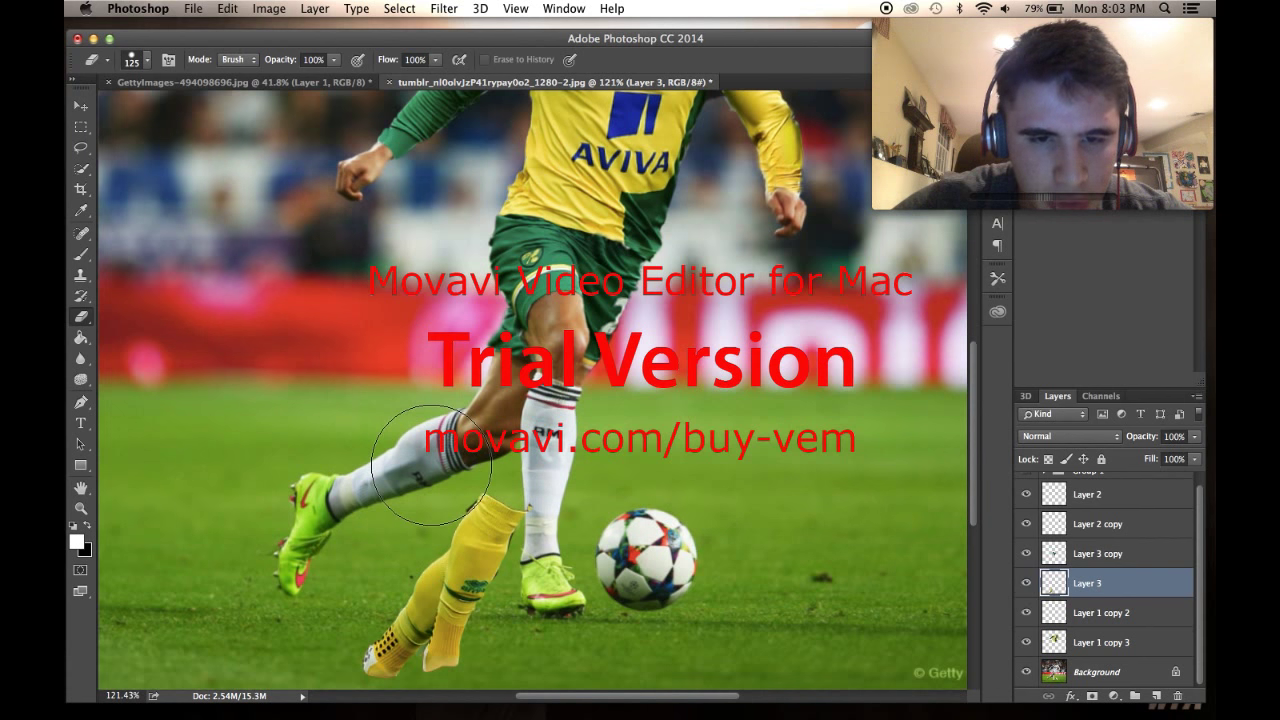
click(81, 107)
drag(443, 362, 510, 257)
Step: Rotate the yellow socks with Free Transform to follow the front shin and position them between the knee and boot
key(super+t)
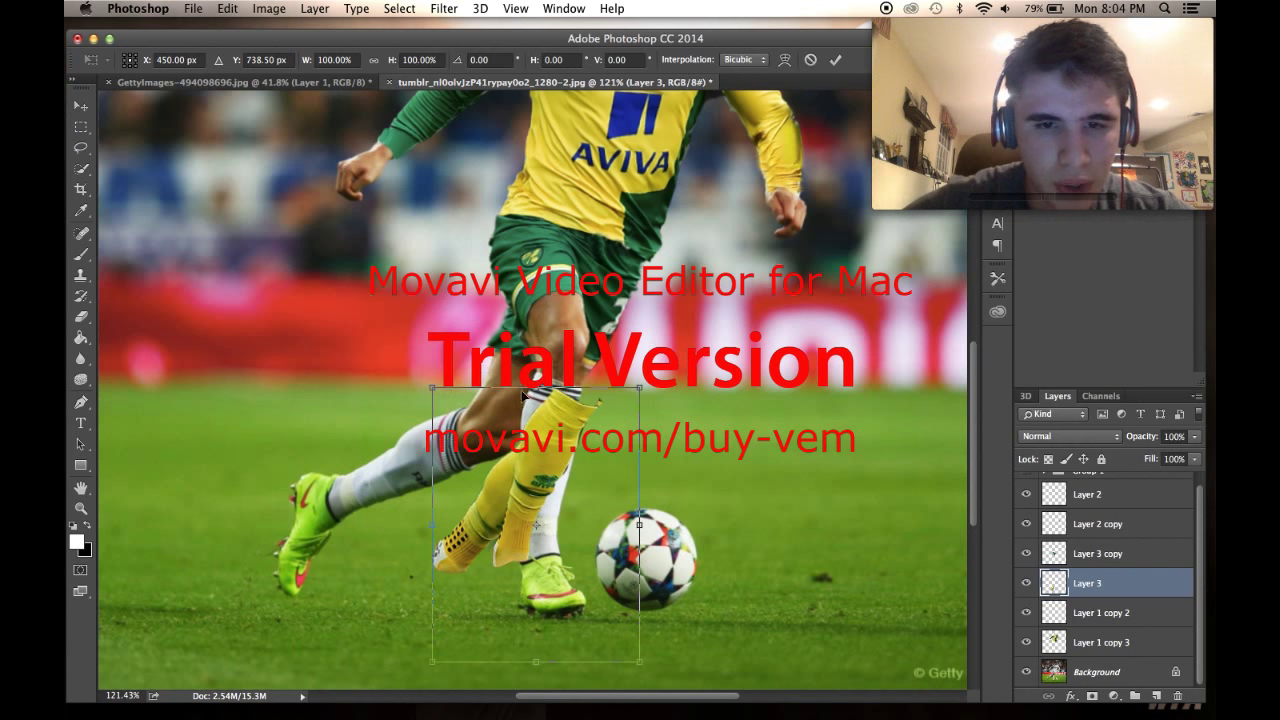
drag(550, 350, 494, 342)
drag(572, 410, 602, 419)
drag(521, 330, 528, 331)
drag(577, 407, 567, 406)
key(Return)
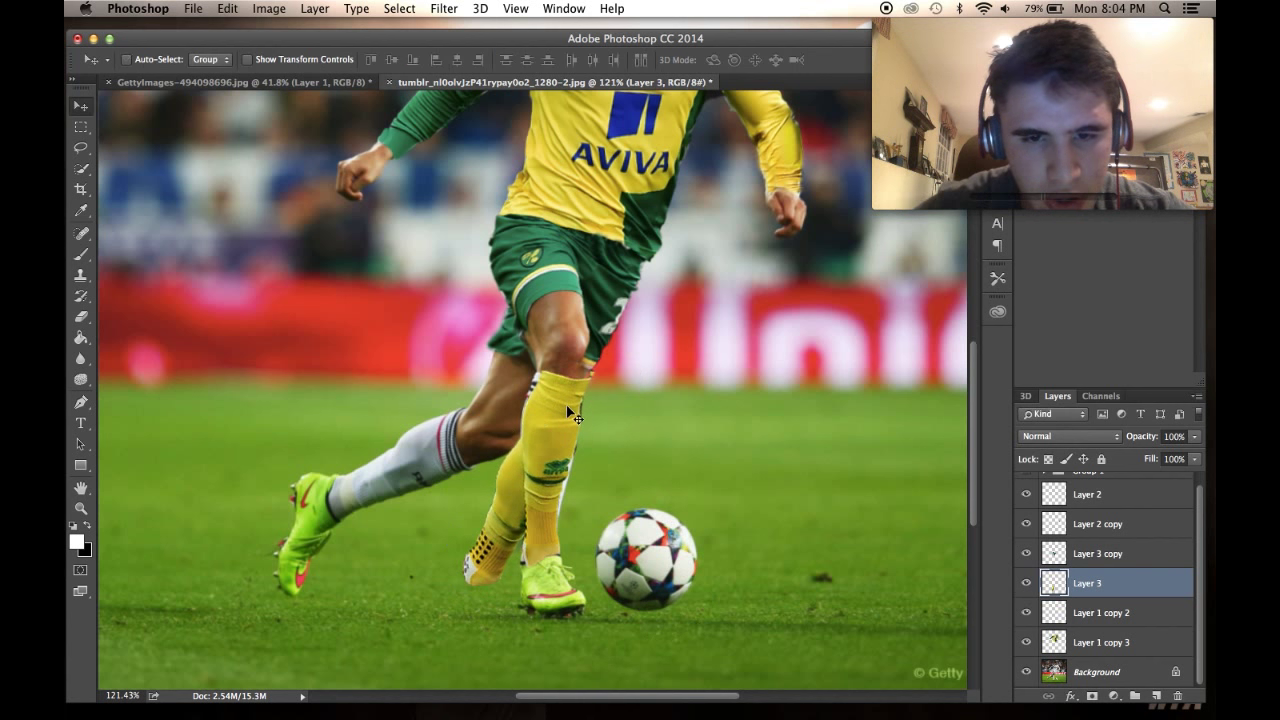
Step: Duplicate Layer 3 as a hidden spare, and erase the second sock beside the front shin from the original Layer 3
click(82, 317)
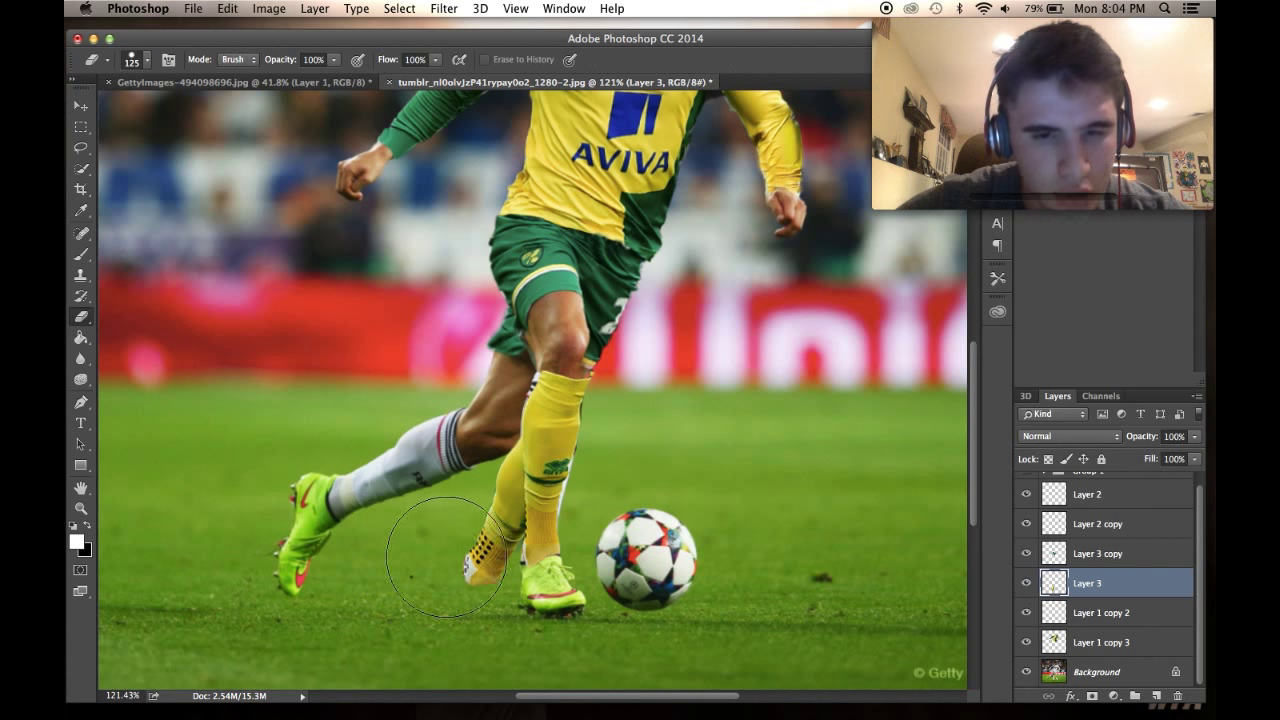
drag(441, 557, 450, 542)
key(ctrl+z)
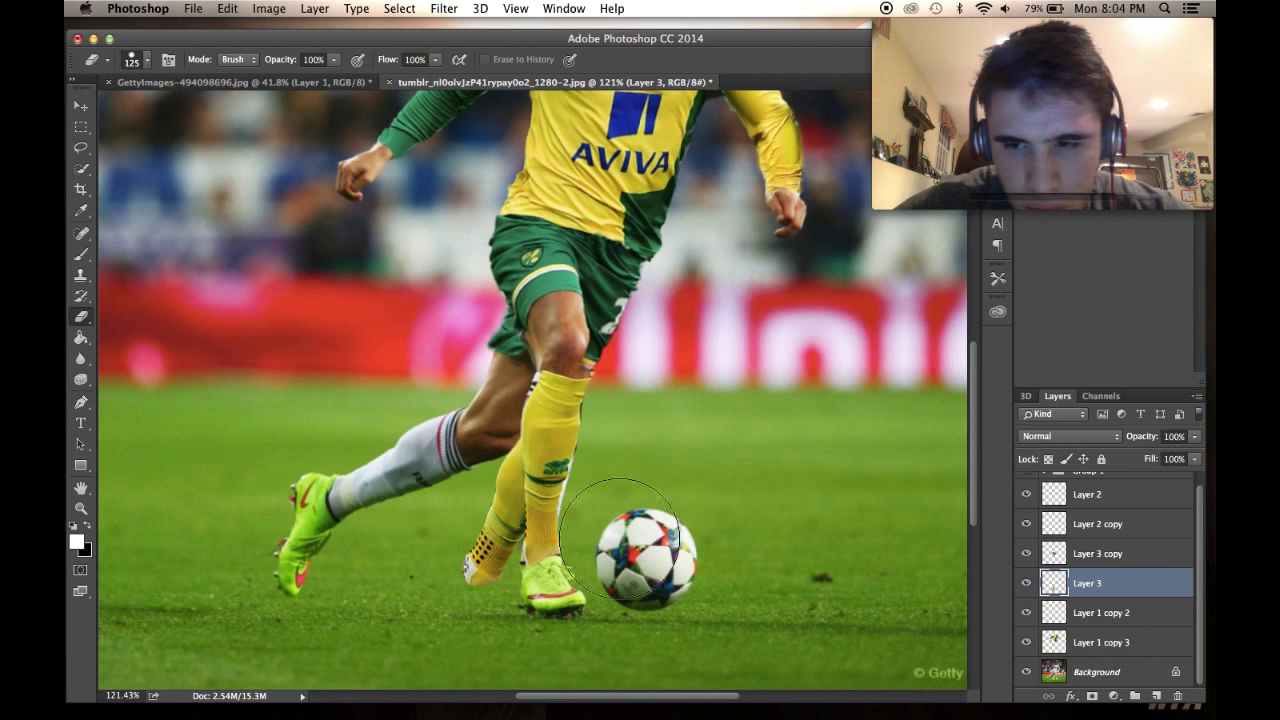
key(super+j)
click(1026, 585)
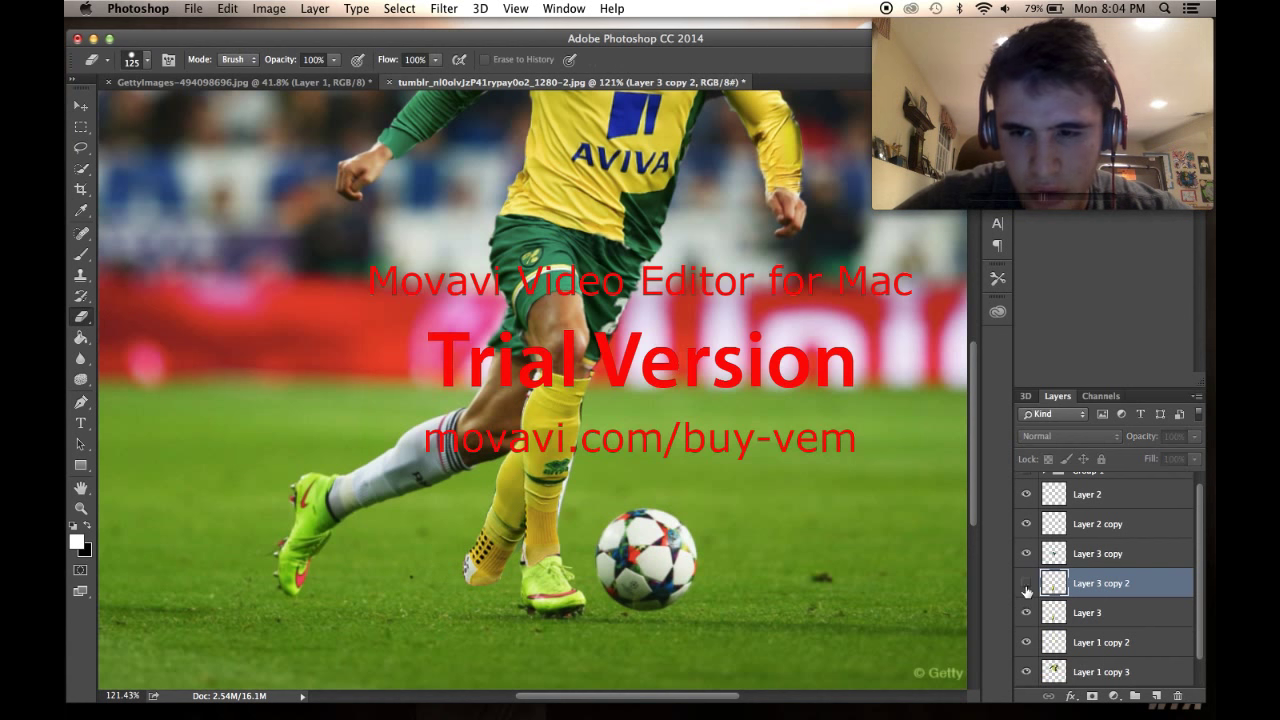
click(1065, 617)
mouse_move(480, 560)
mouse_down()
mouse_move(455, 525)
mouse_move(460, 535)
mouse_move(465, 510)
mouse_up()
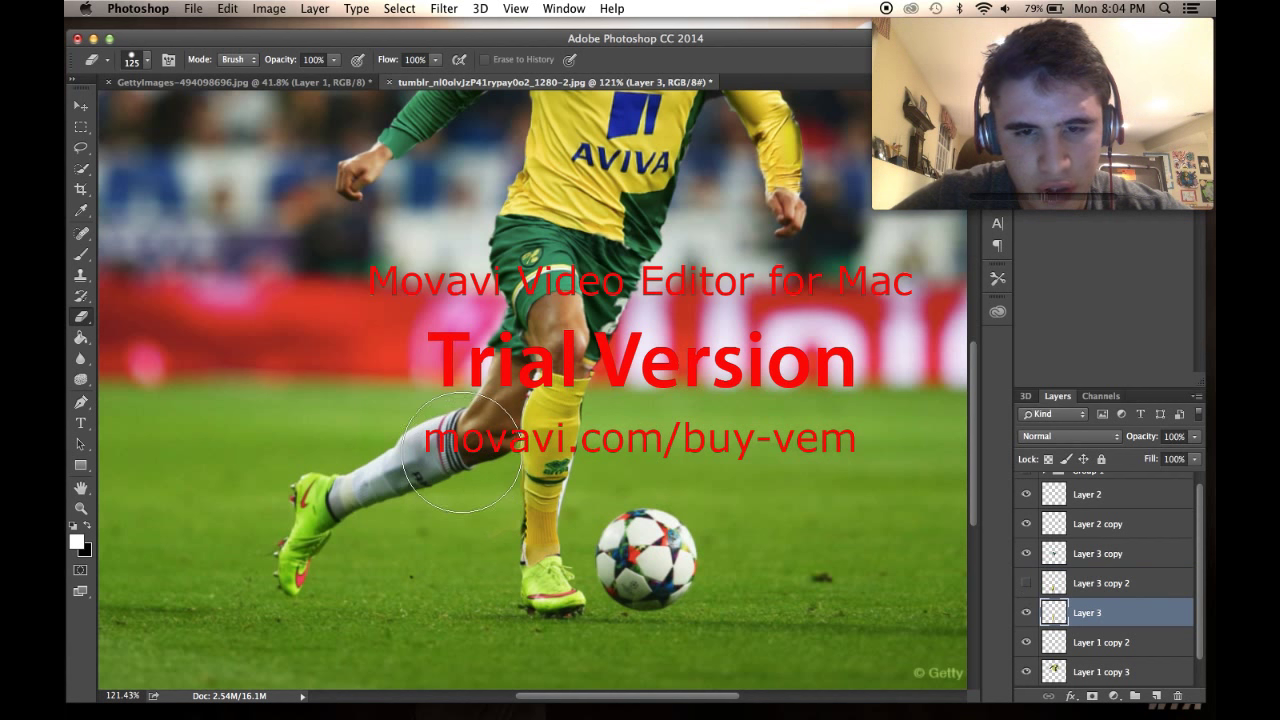
Step: Warp the front sock on Layer 3 so it covers the white sock and follows the shin down to the boot
key(super+plus)
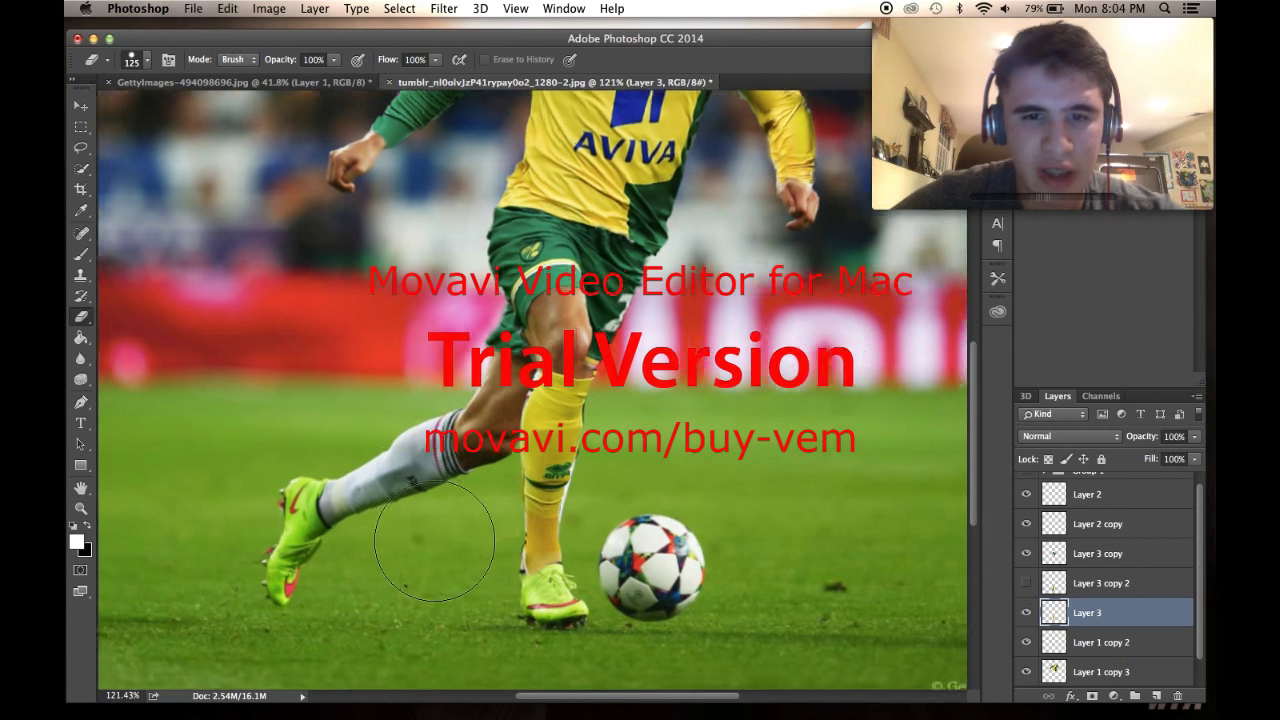
click(227, 8)
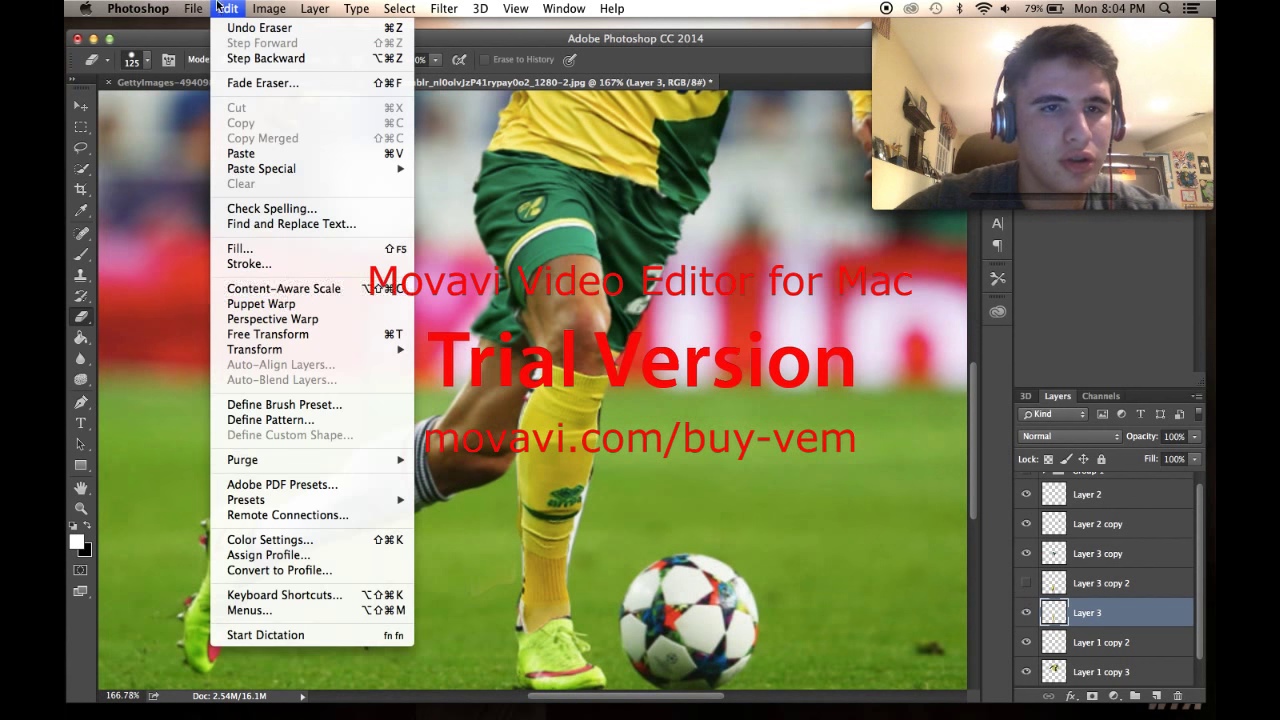
mouse_move(297, 349)
click(488, 463)
click(225, 8)
mouse_move(372, 349)
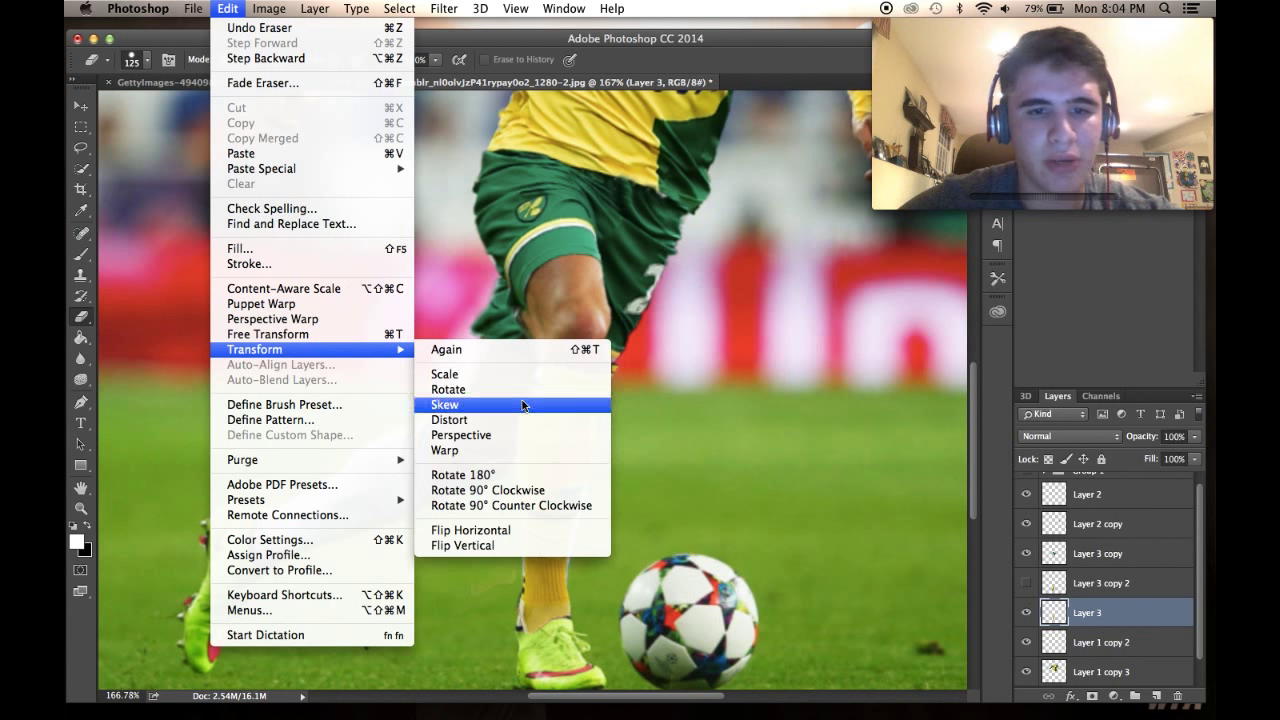
click(495, 452)
drag(576, 360, 563, 359)
drag(580, 517, 581, 516)
drag(487, 609, 475, 607)
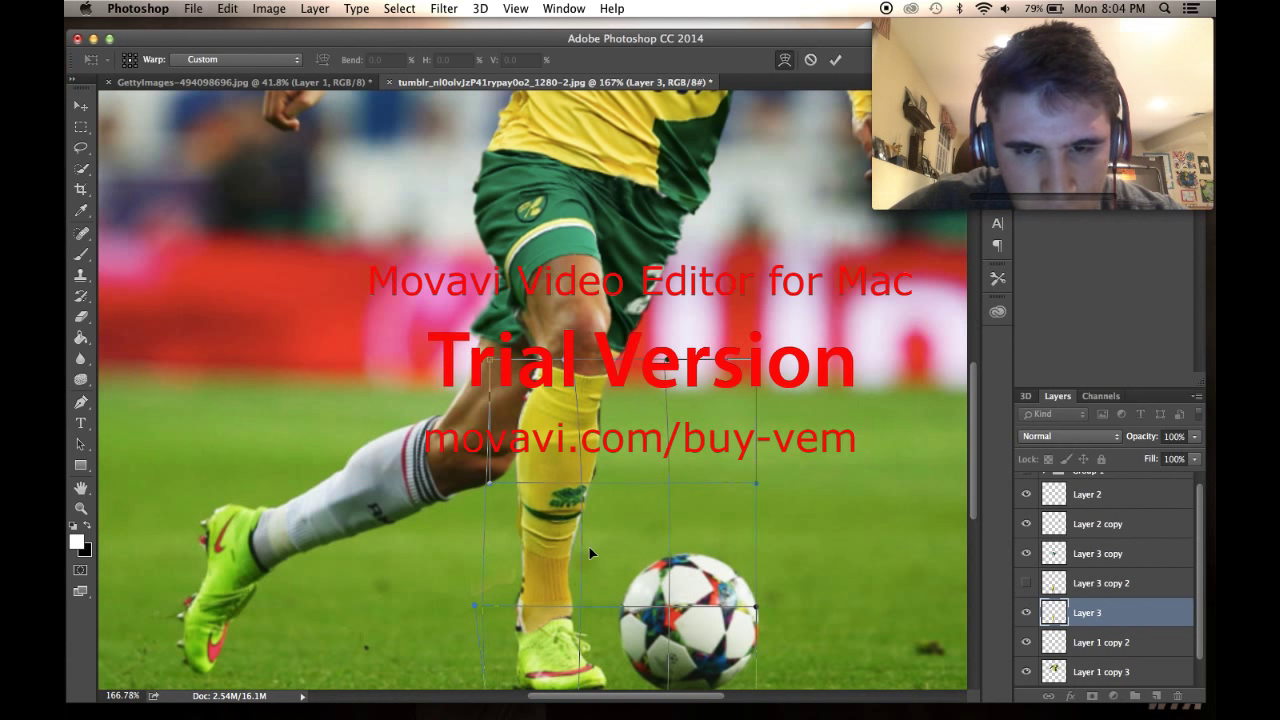
drag(552, 567, 545, 571)
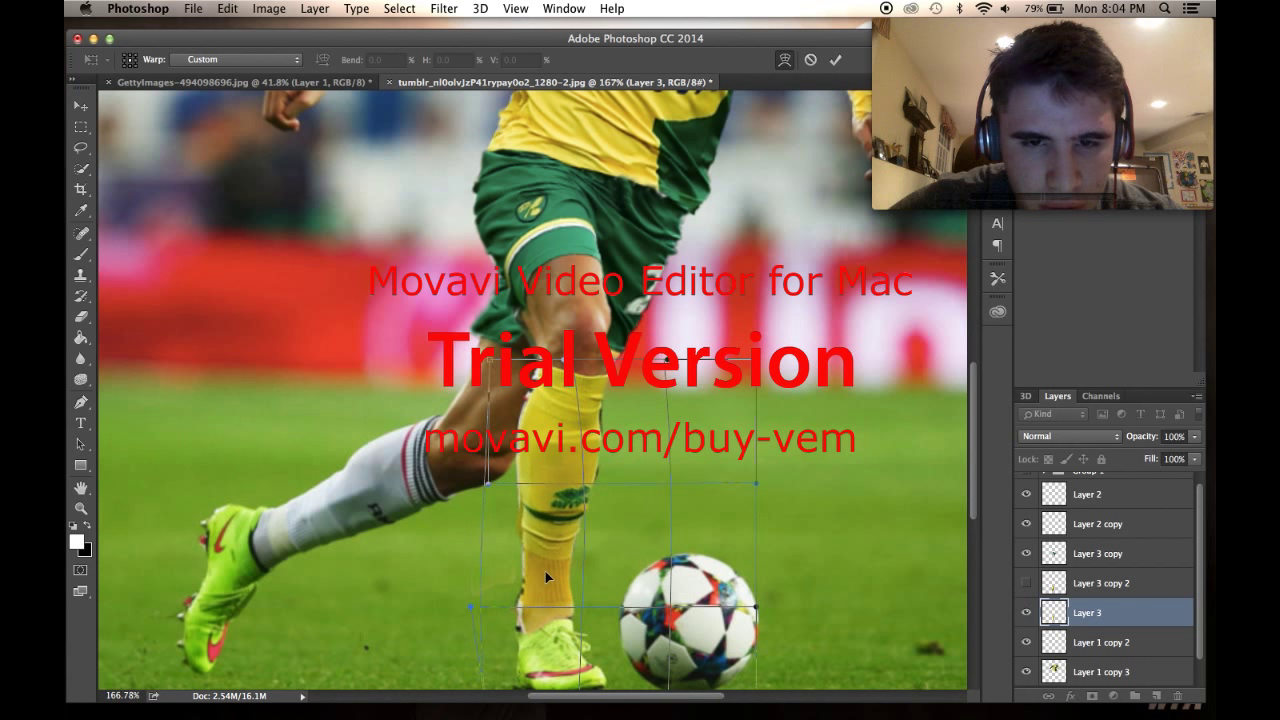
drag(557, 361, 553, 360)
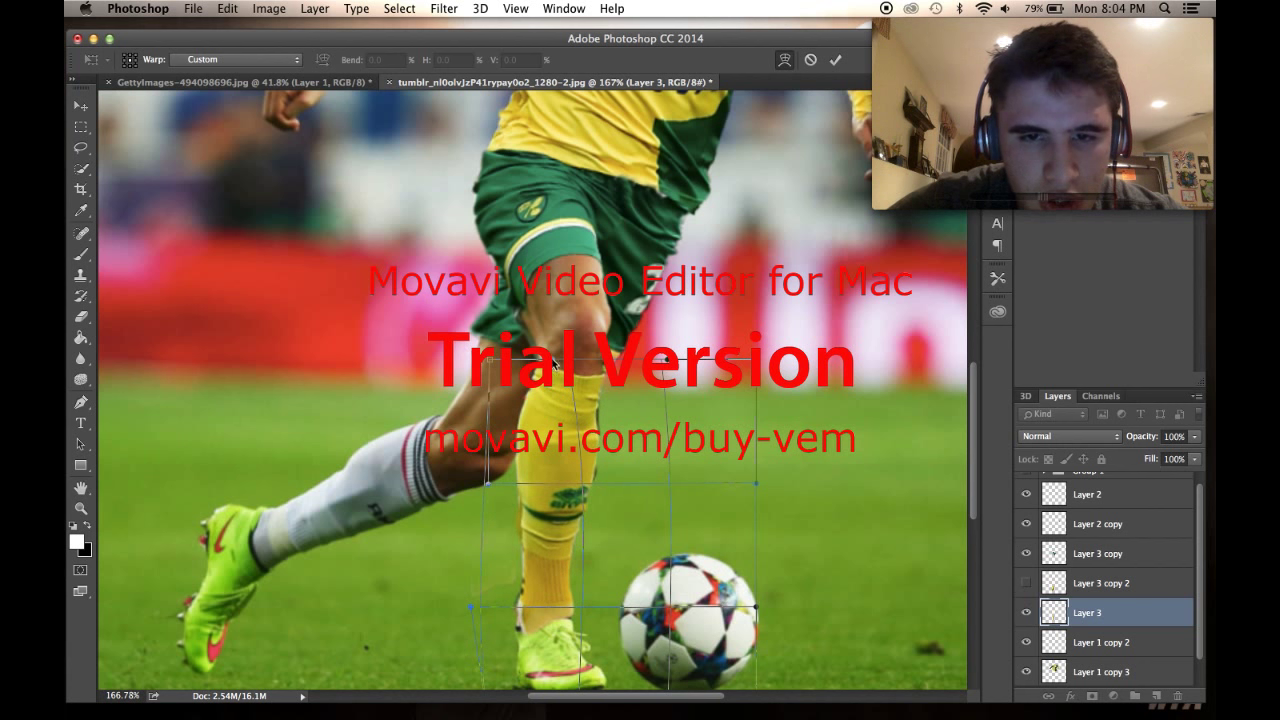
drag(522, 592, 515, 610)
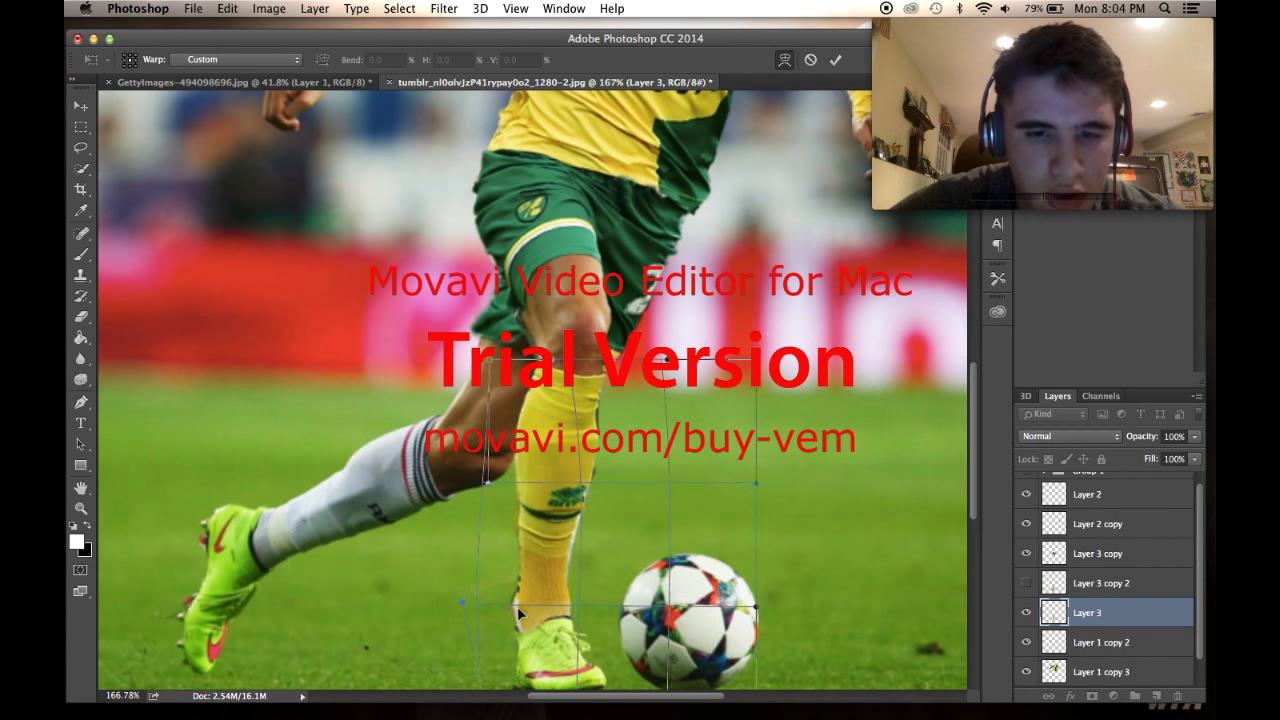
key(Return)
Step: Switch to the Eraser and reduce its brush size to 60 px
key(e)
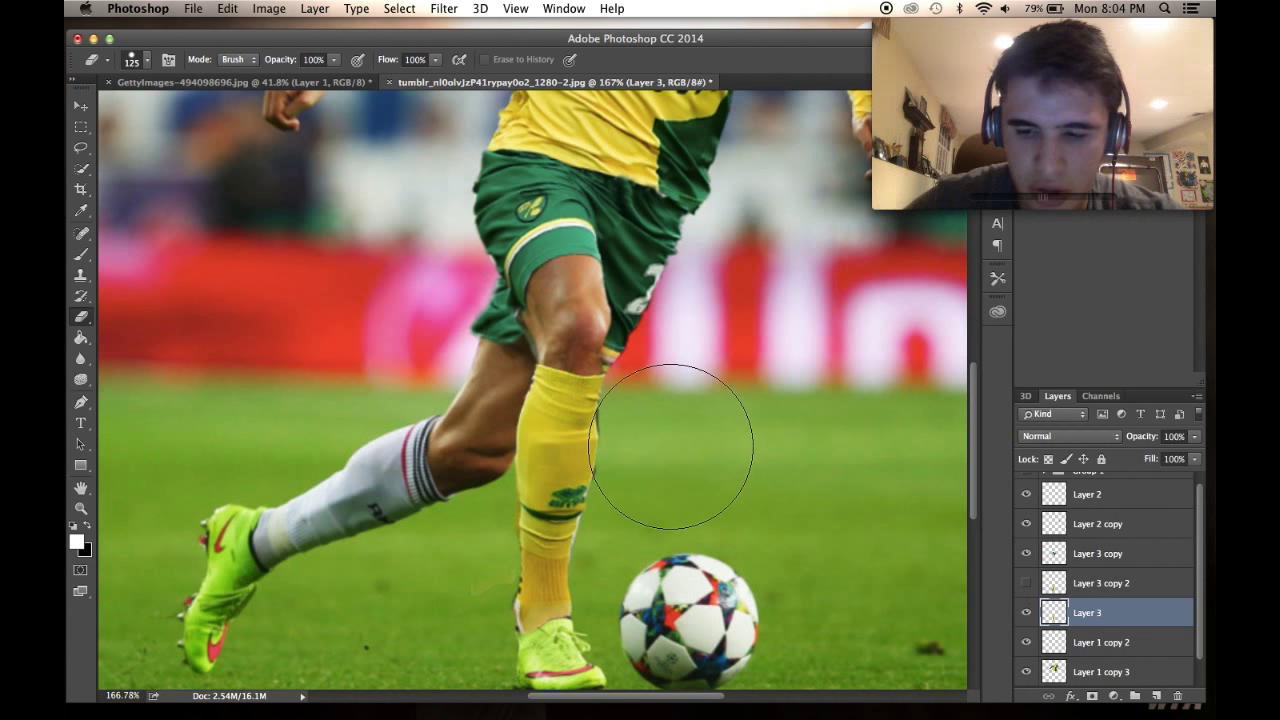
key(bracketleft)
key(bracketleft)
key(bracketleft)
key(bracketleft)
key(bracketleft)
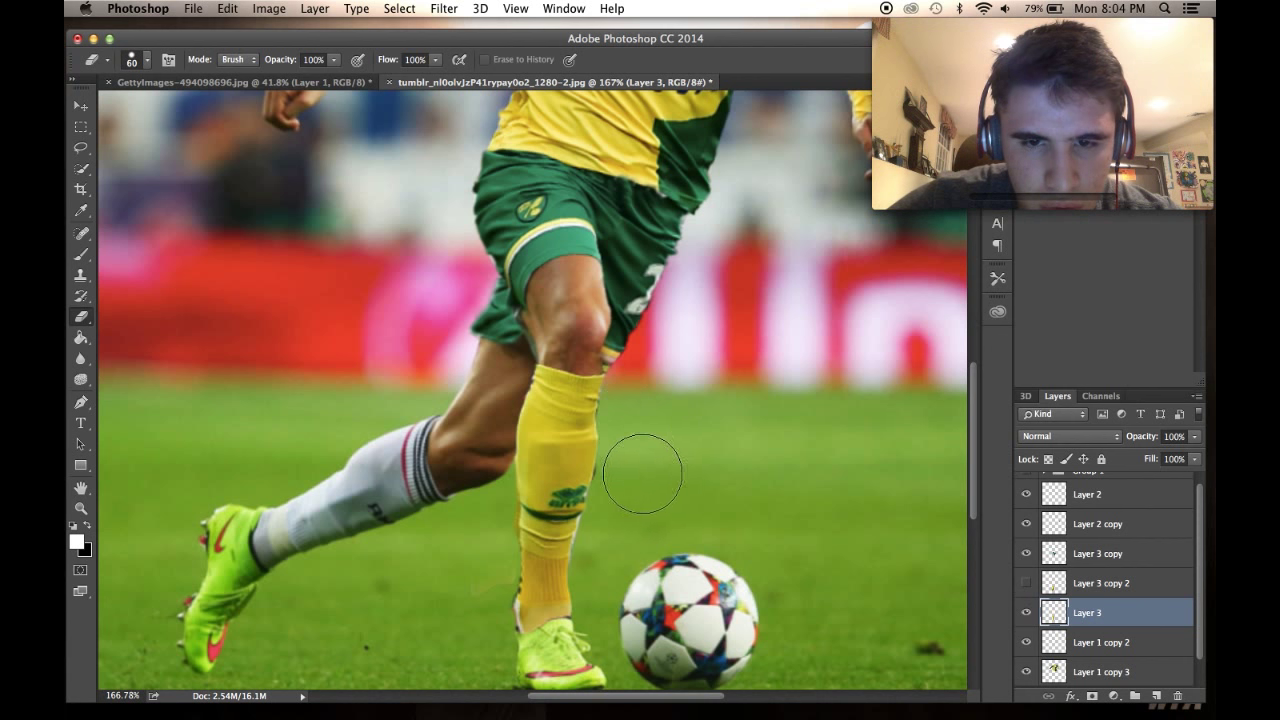
Step: Show Layer 3 copy 2 and rotate its yellow socks with Free Transform to cover the rear leg's white sock
scroll(633, 476, down, 5)
scroll(631, 473, up, 2)
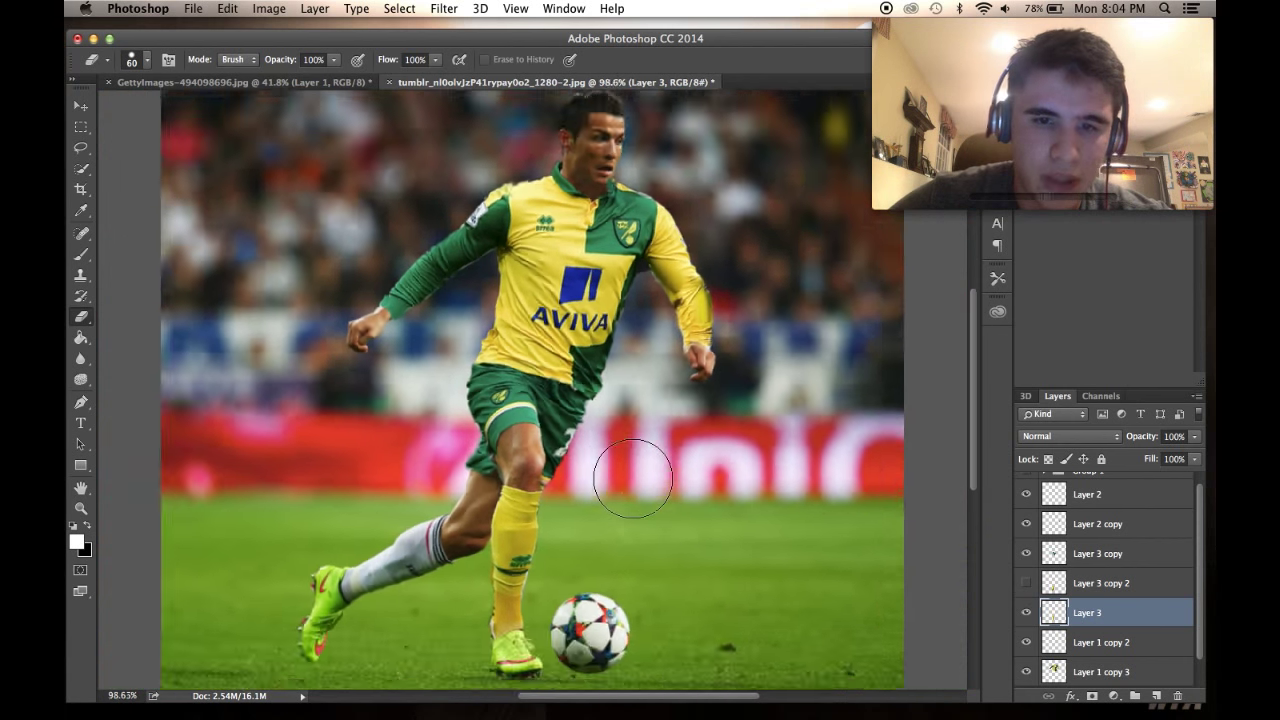
scroll(633, 474, down, 3)
scroll(633, 474, up, 2)
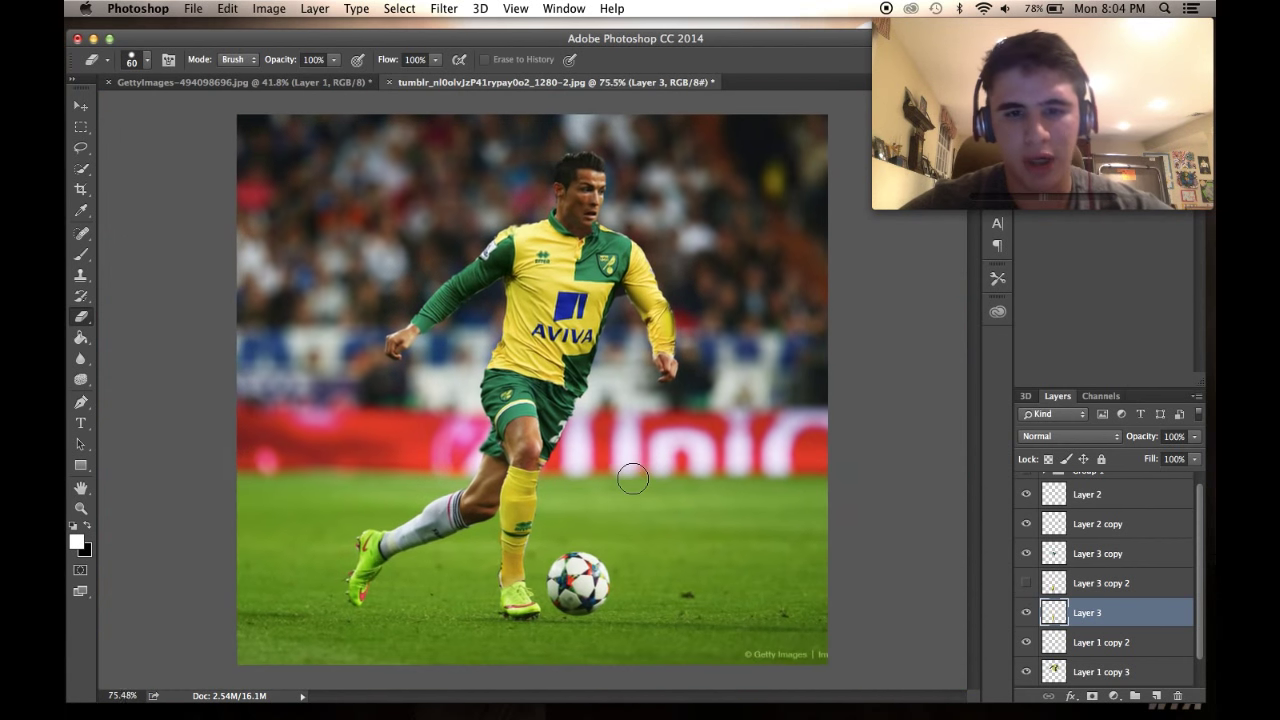
click(1026, 583)
click(1100, 583)
click(80, 106)
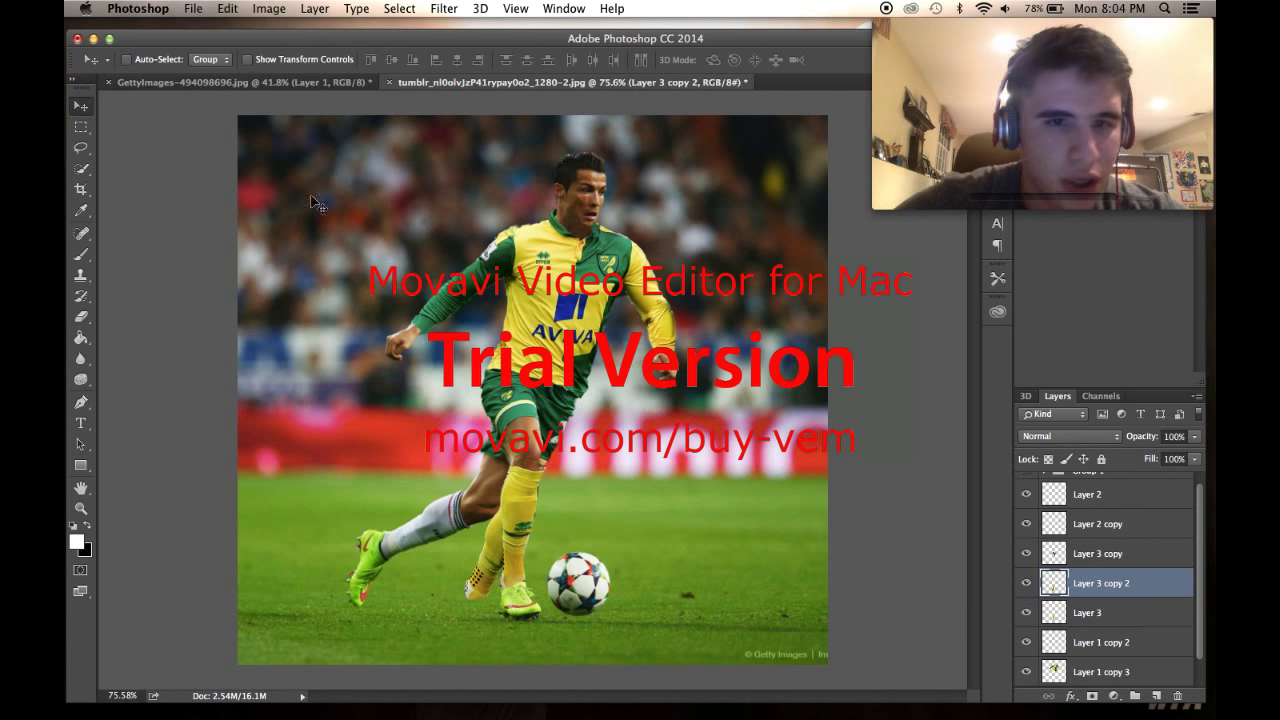
drag(424, 277, 344, 246)
key(ctrl+t)
drag(450, 382, 565, 414)
drag(458, 517, 417, 542)
drag(553, 437, 540, 430)
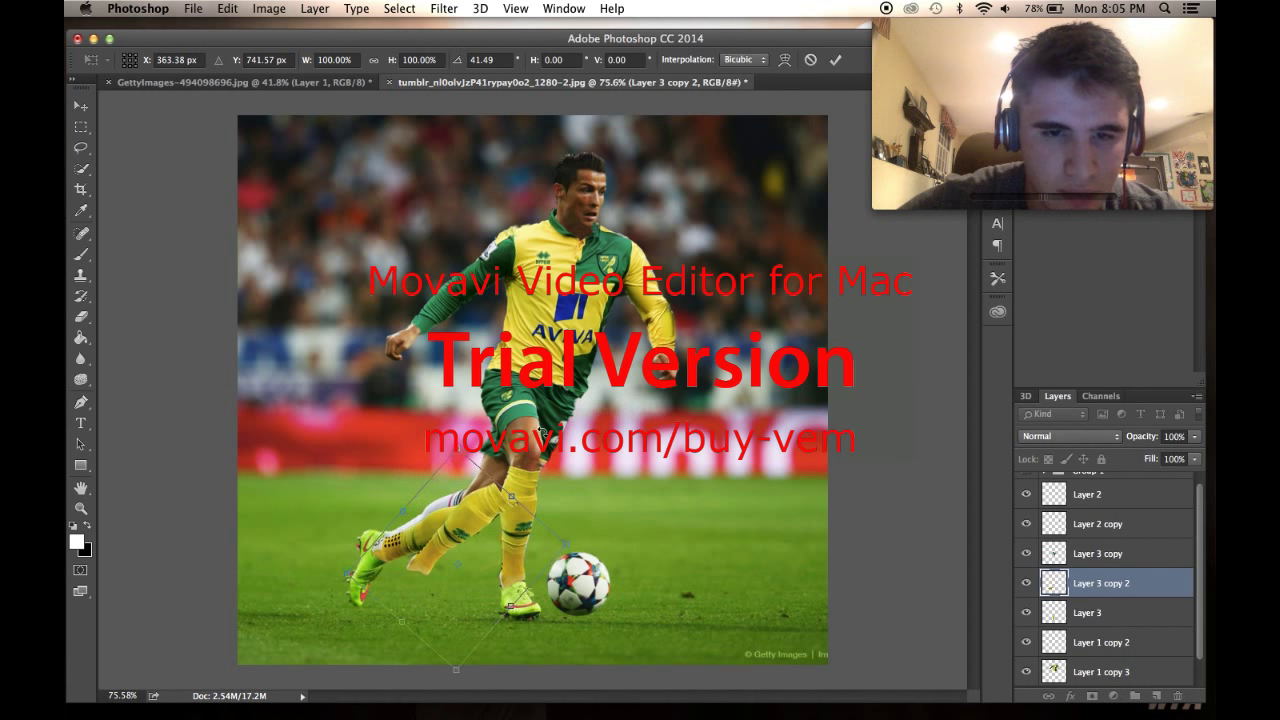
drag(459, 447, 505, 441)
key(Return)
Step: Erase the protruding foot end of the sock below the rear leg on Layer 3 copy 2 with the 60 px Eraser
scroll(215, 402, up, 5)
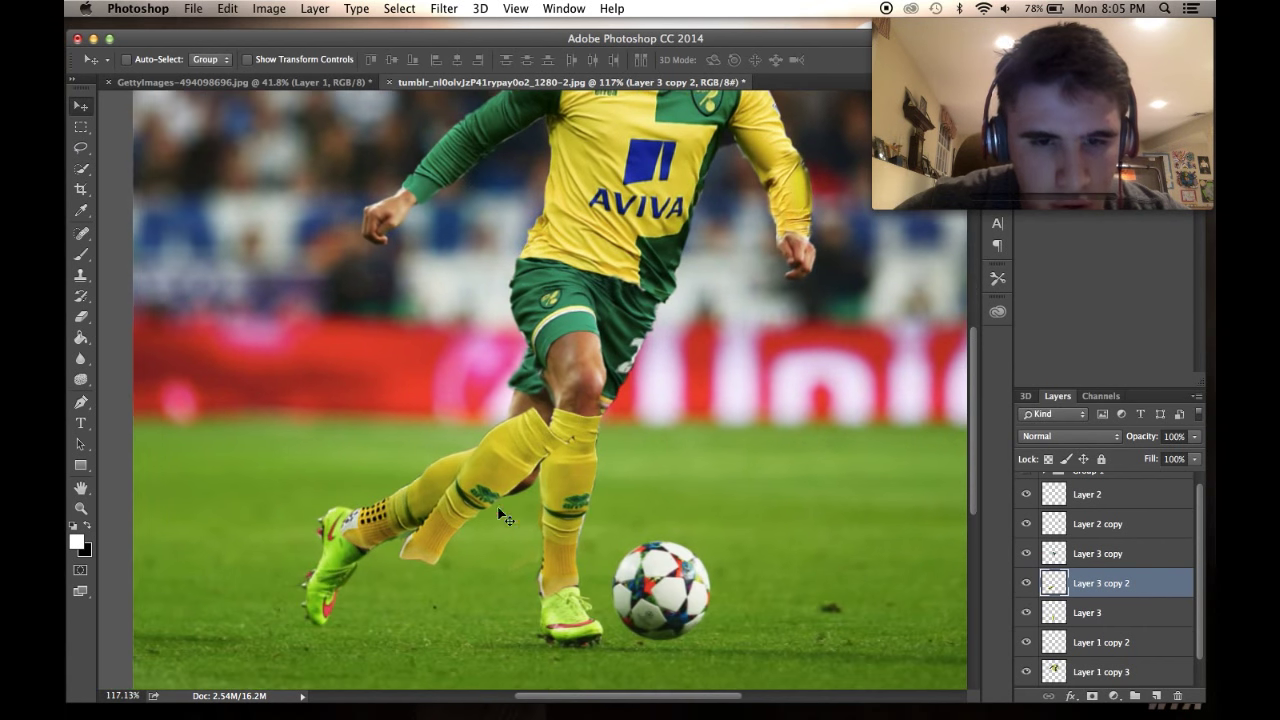
click(88, 322)
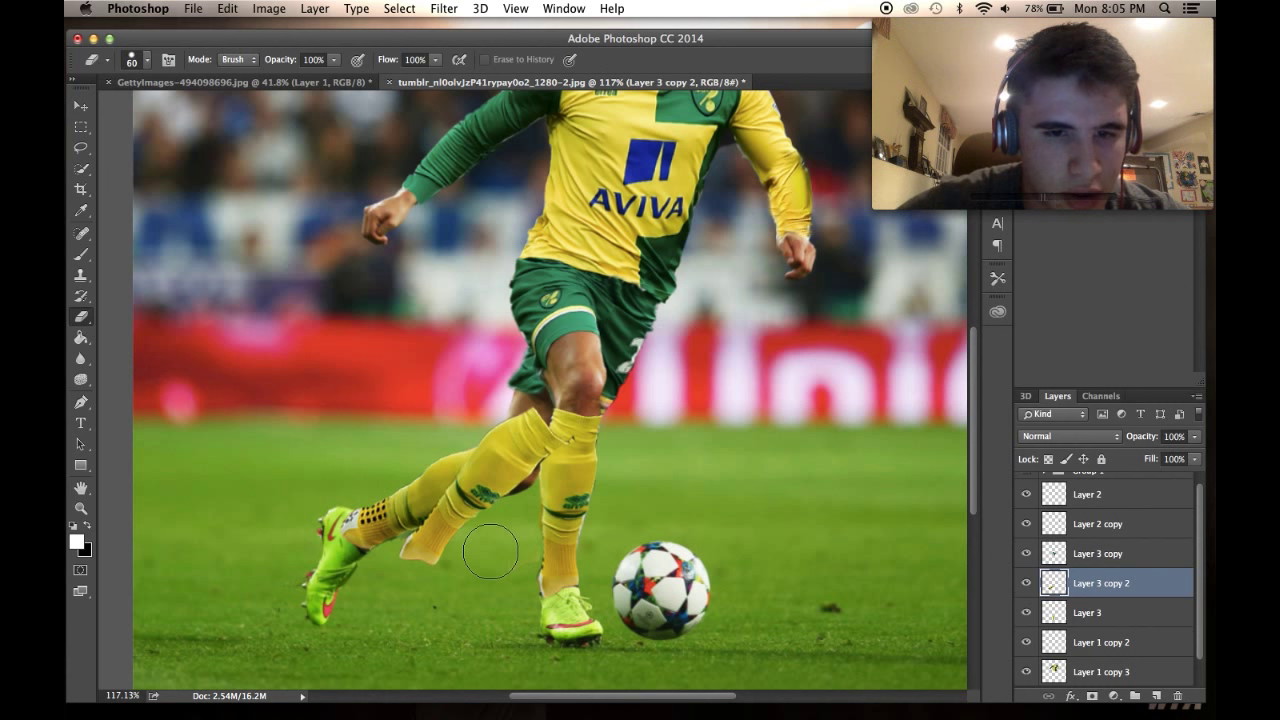
mouse_move(419, 558)
mouse_down()
mouse_move(480, 540)
mouse_move(422, 562)
mouse_move(465, 545)
mouse_move(434, 549)
mouse_up()
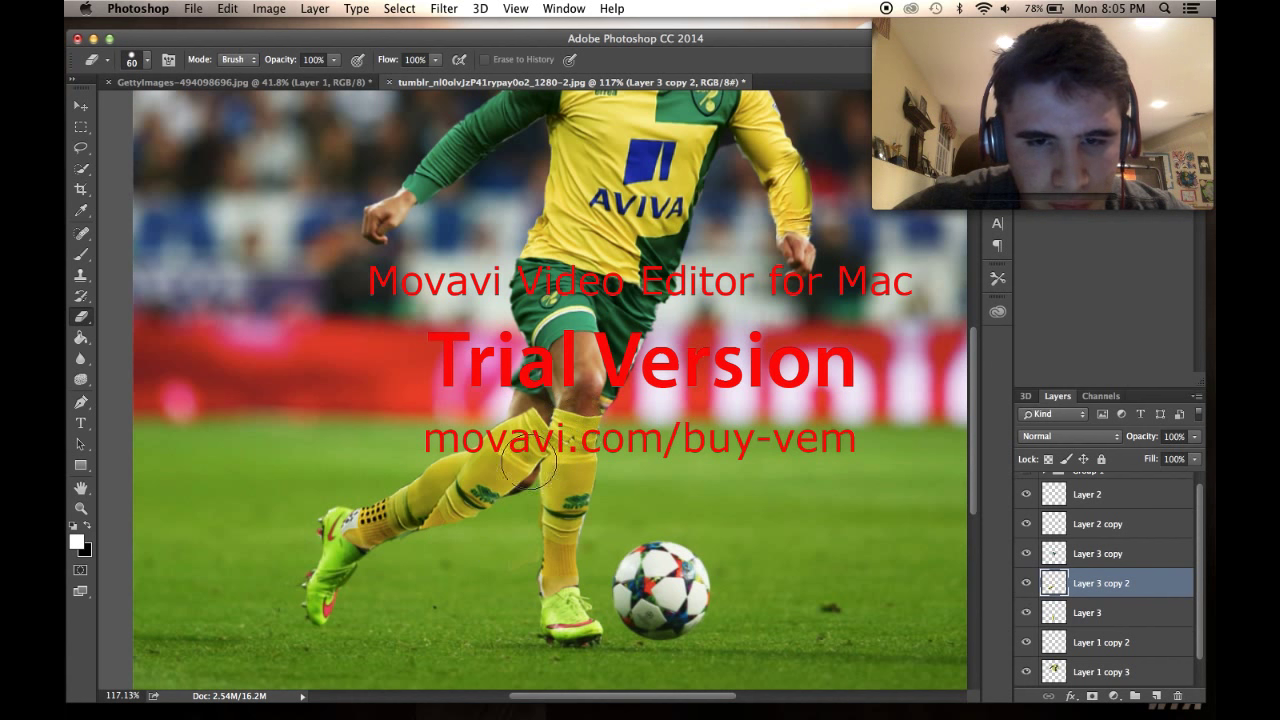
Step: Lower Layer 3 copy 2 to 48% opacity to compare it with the leg underneath, and restore it to 100%
scroll(604, 500, up, 5)
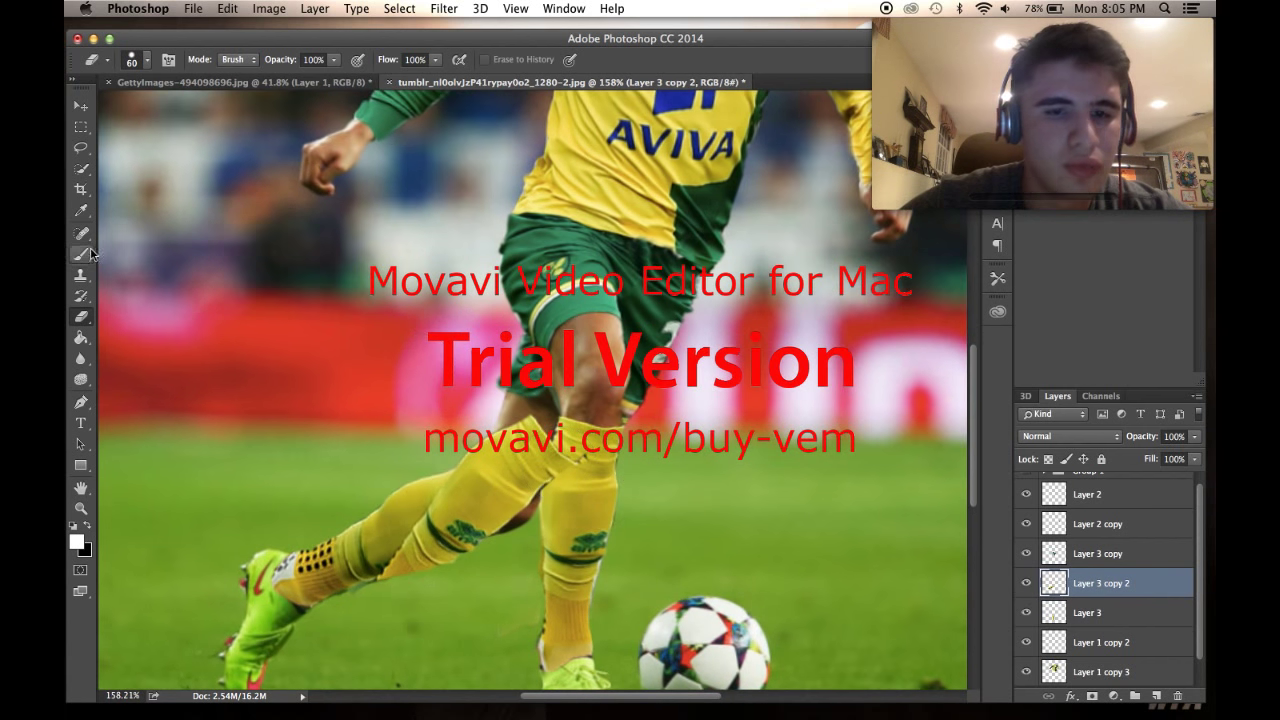
click(450, 431)
key(super+z)
click(1194, 436)
drag(1194, 452, 1157, 457)
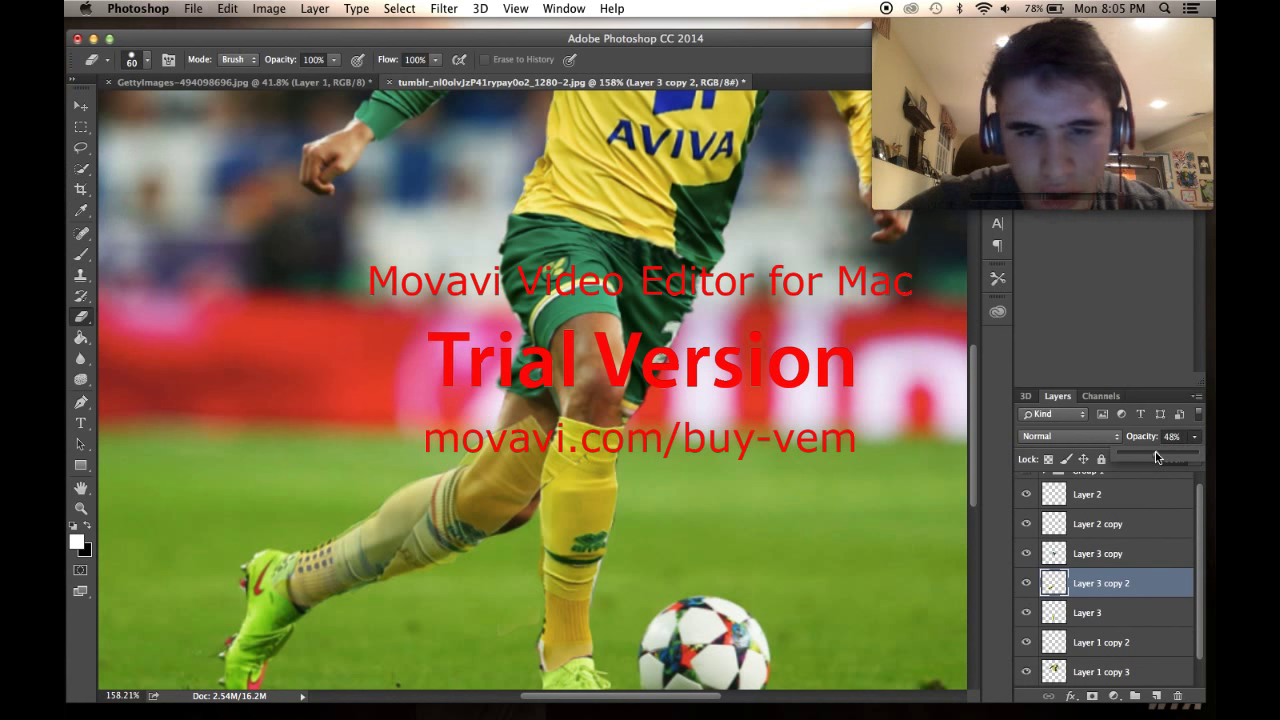
click(454, 430)
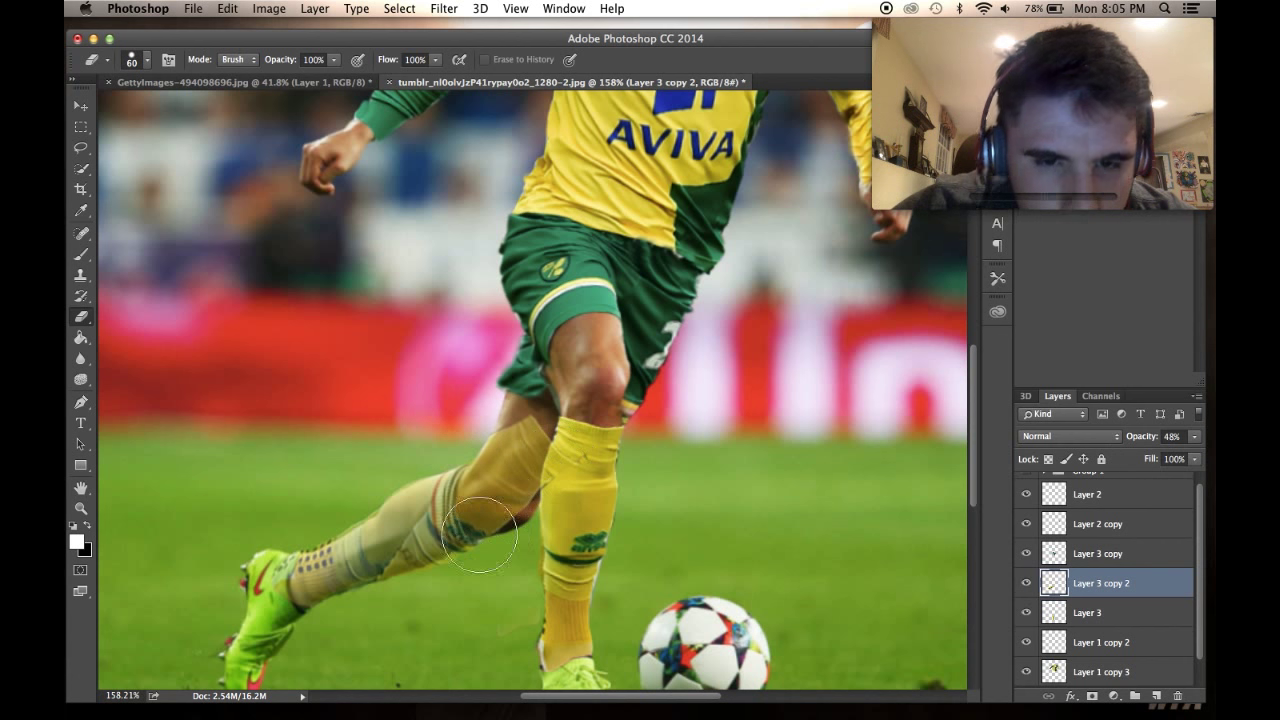
scroll(466, 561, up, 1)
click(1192, 439)
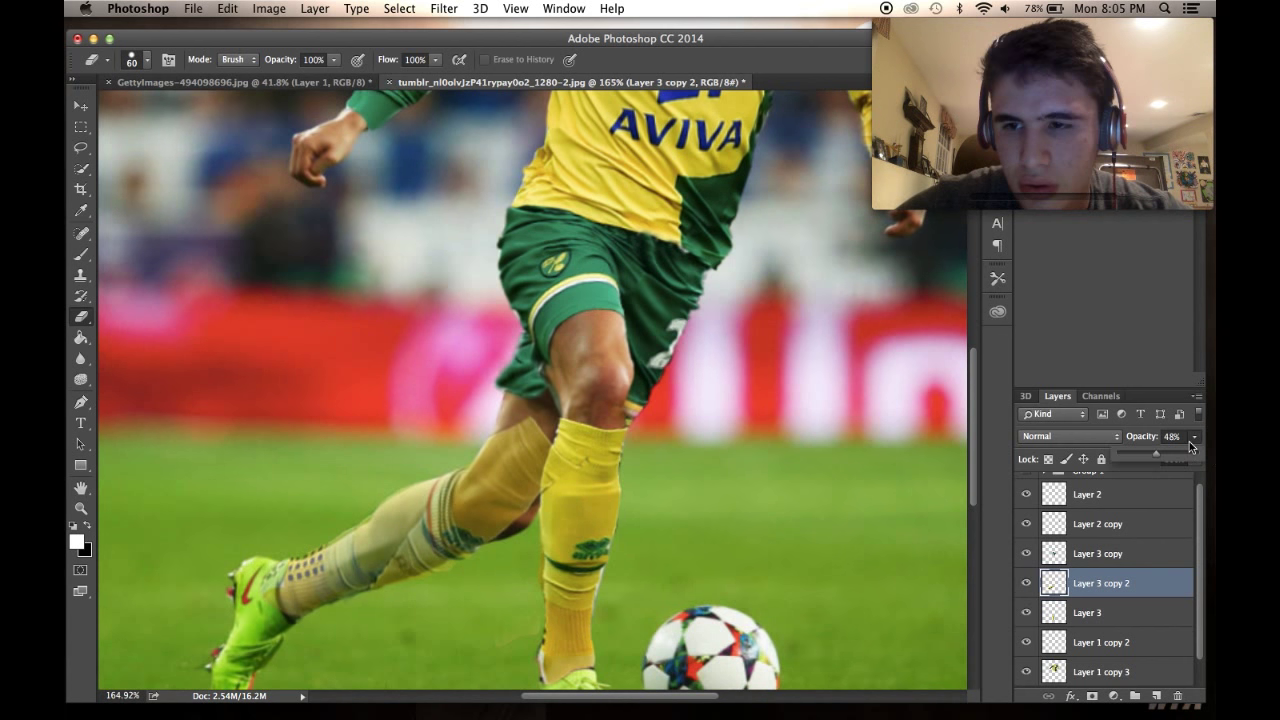
scroll(729, 500, down, 8)
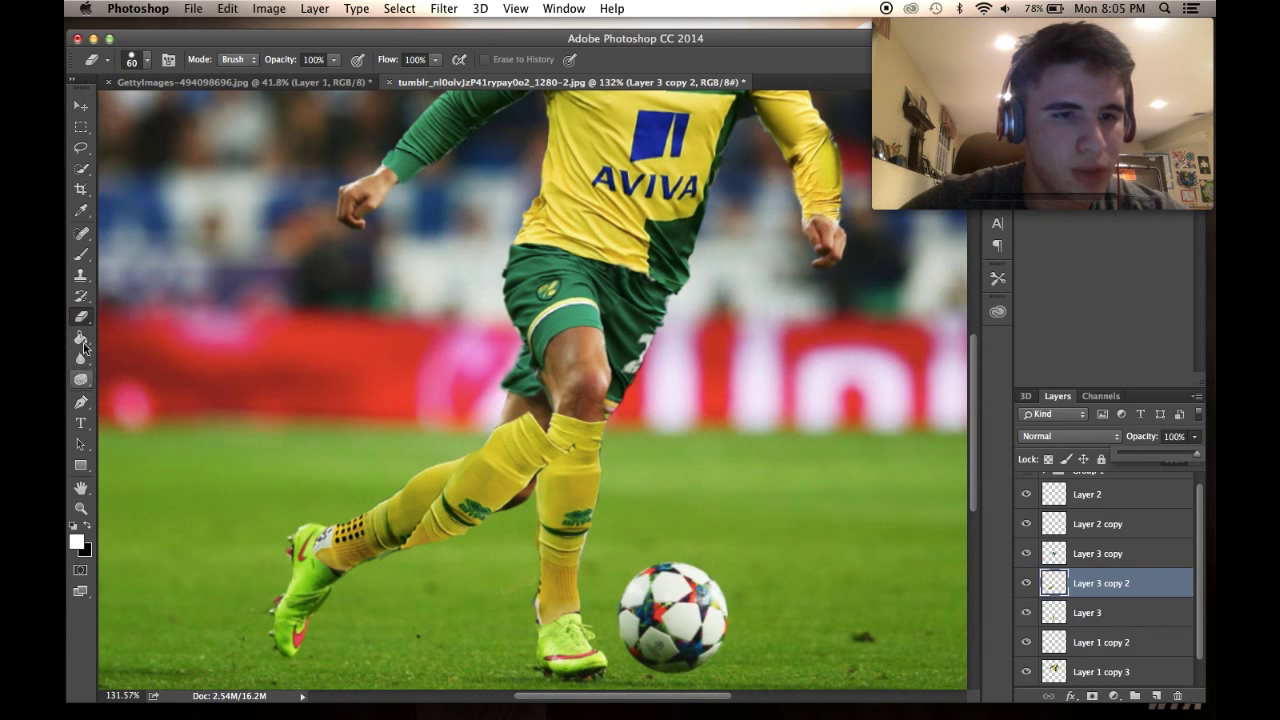
Step: Cover the green band and crest on the rear sock with cloned yellow fabric using a 35 px Clone Stamp
click(81, 277)
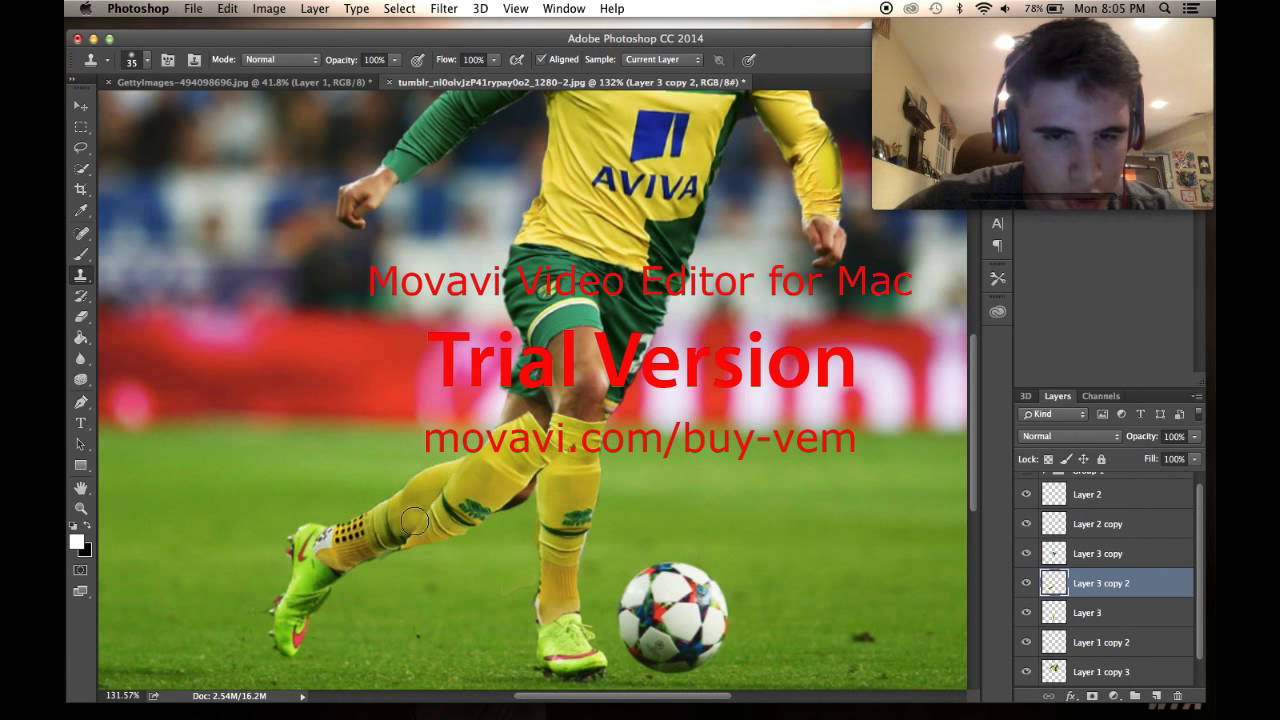
mouse_move(418, 524)
mouse_down()
mouse_move(458, 499)
mouse_move(425, 512)
mouse_move(498, 503)
mouse_move(453, 494)
mouse_up()
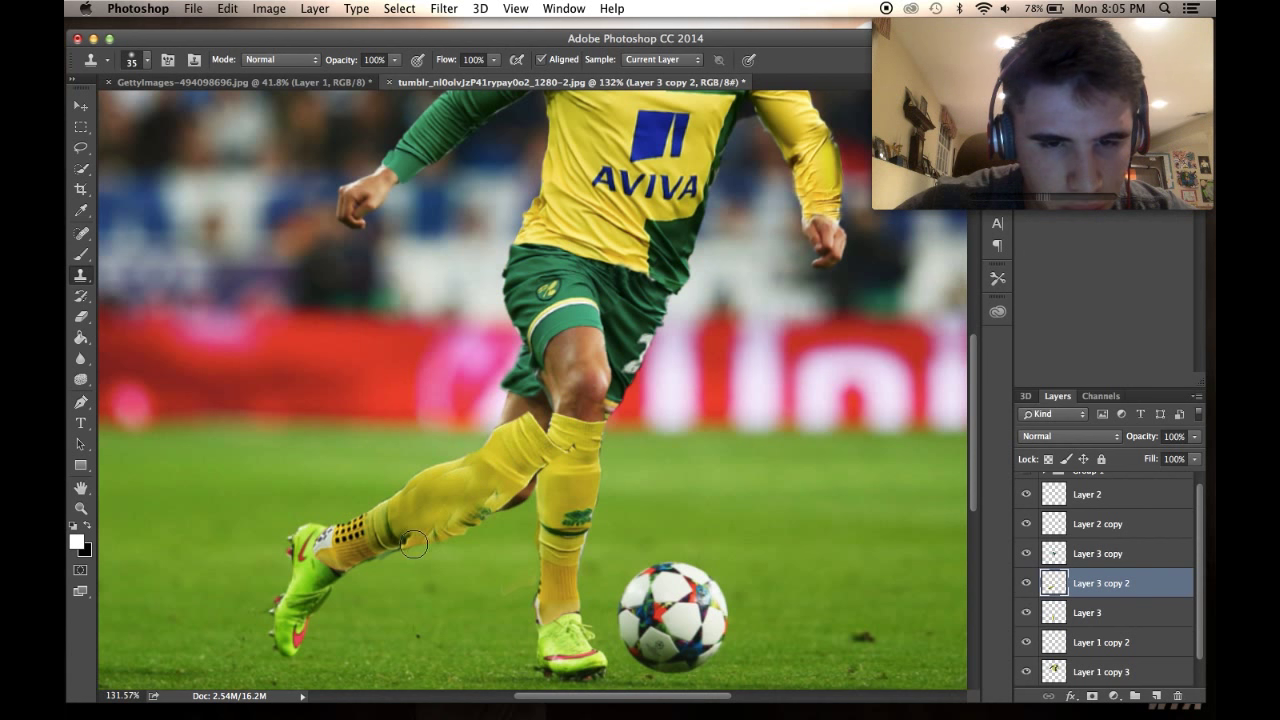
drag(413, 537, 482, 524)
scroll(425, 500, up, 5)
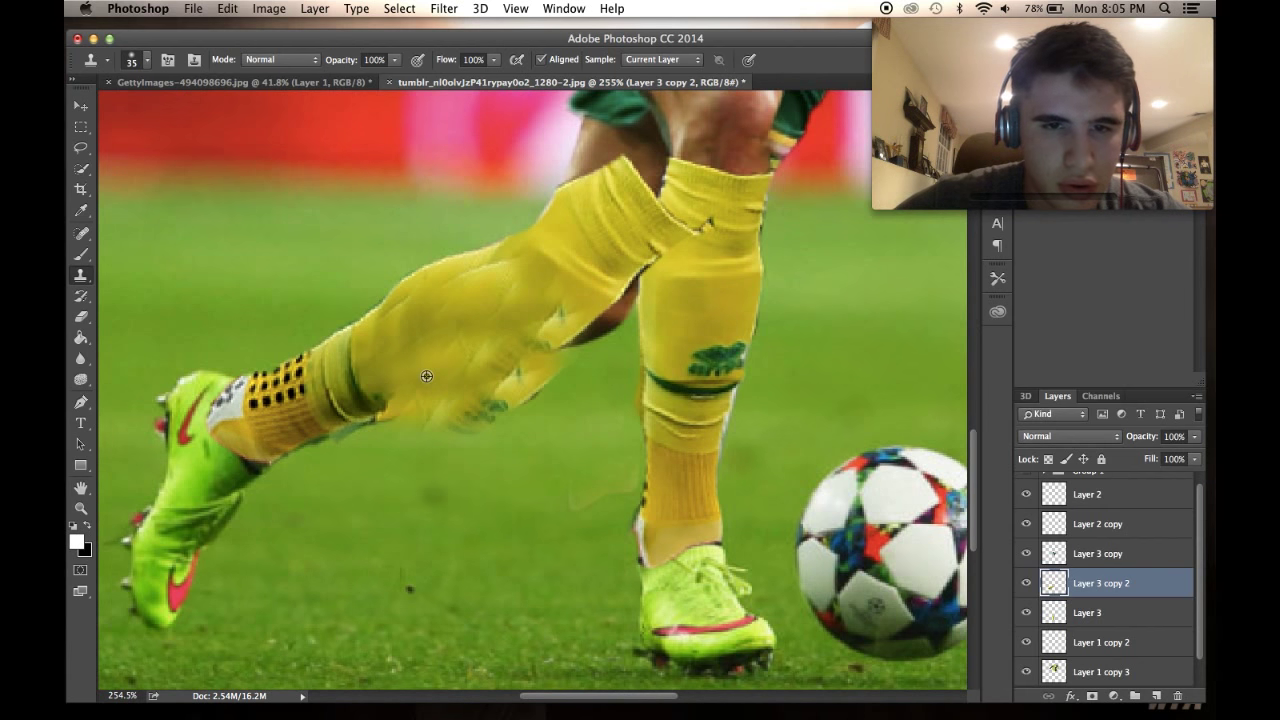
mouse_move(426, 376)
mouse_down()
mouse_move(549, 317)
mouse_move(503, 316)
mouse_move(491, 277)
mouse_move(426, 343)
mouse_move(465, 340)
mouse_move(476, 310)
mouse_up()
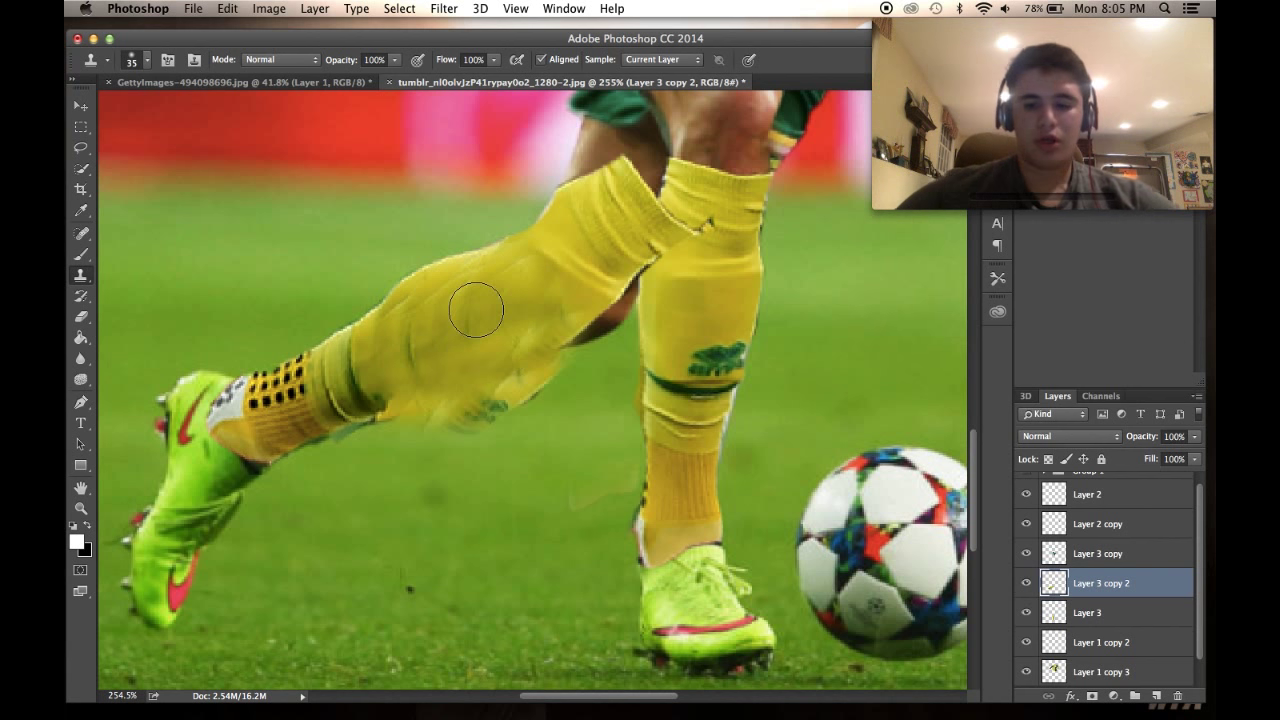
Step: Resample yellow fabric and even out the cloned patches in the middle of the rear sock with a 20 px Clone Stamp
alt+click(437, 284)
drag(417, 347, 508, 326)
key(super+z)
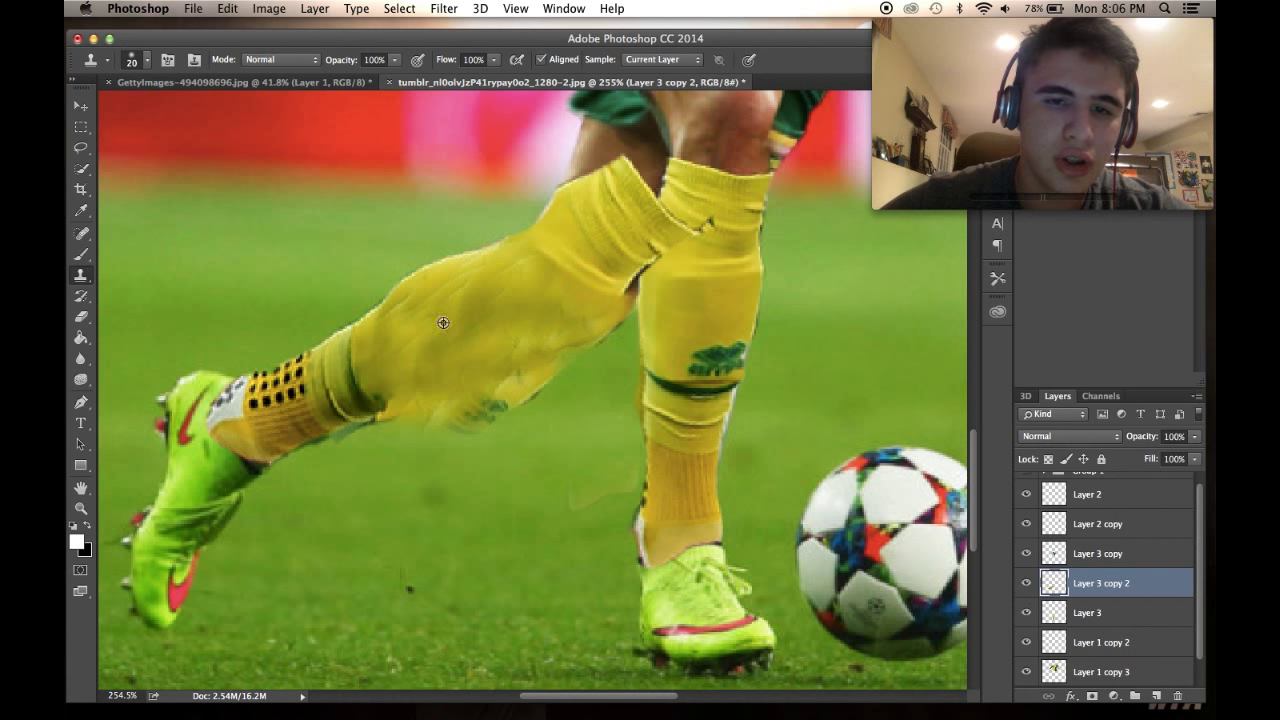
alt+click(488, 326)
mouse_move(494, 327)
mouse_down()
mouse_move(511, 337)
mouse_move(434, 346)
mouse_up()
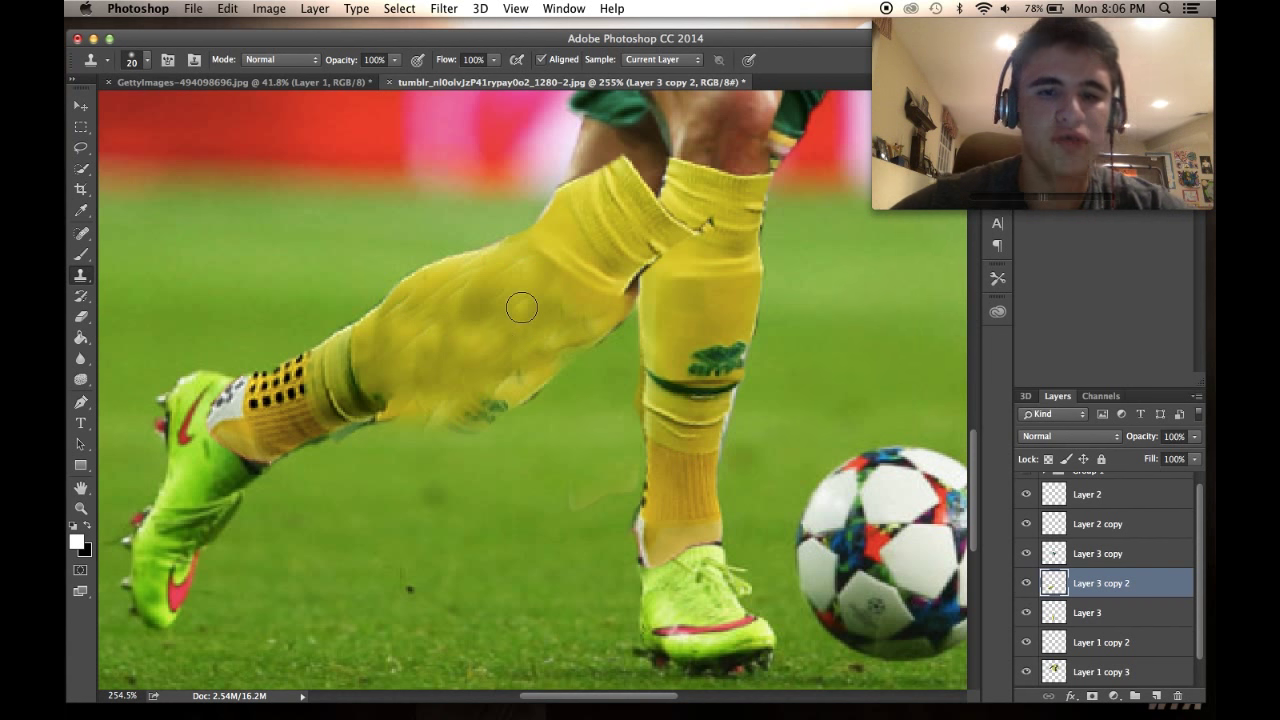
Step: Erase the leftover crest and ragged fabric along the rear sock's lower edge with a 20 px Eraser
key(super+plus)
scroll(521, 307, up, 1)
key(bracketright)
key(bracketright)
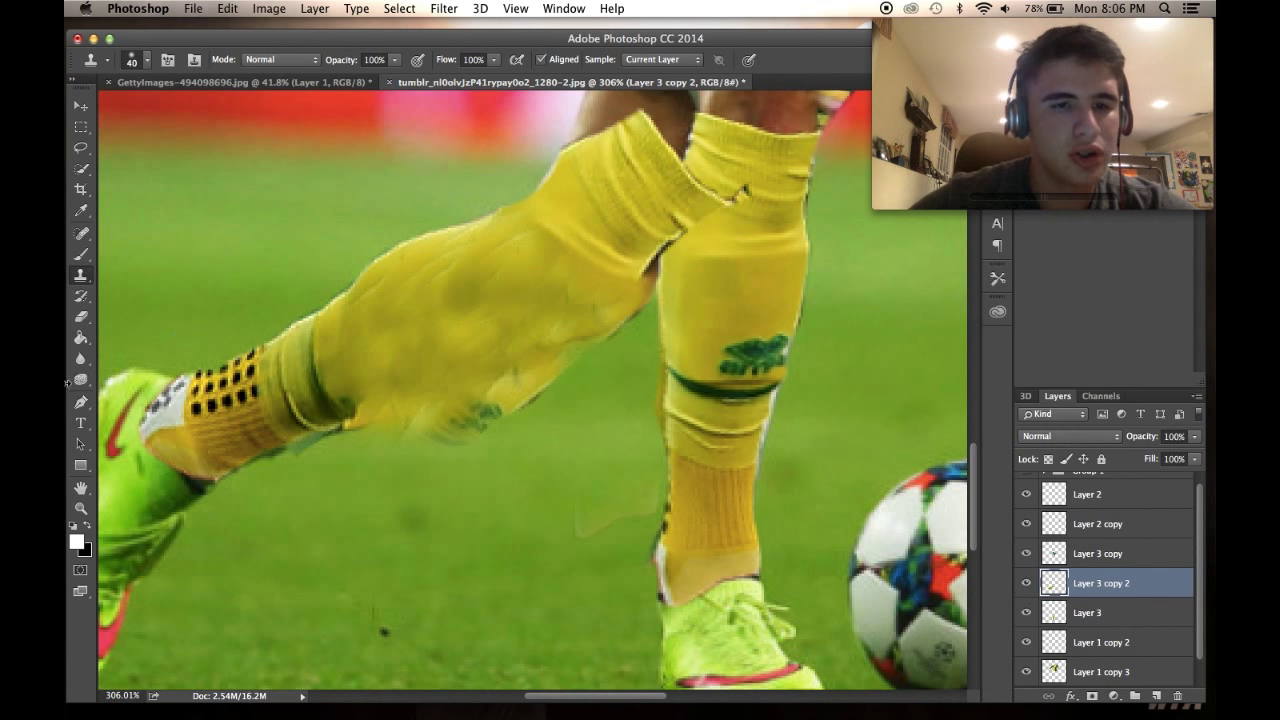
click(81, 314)
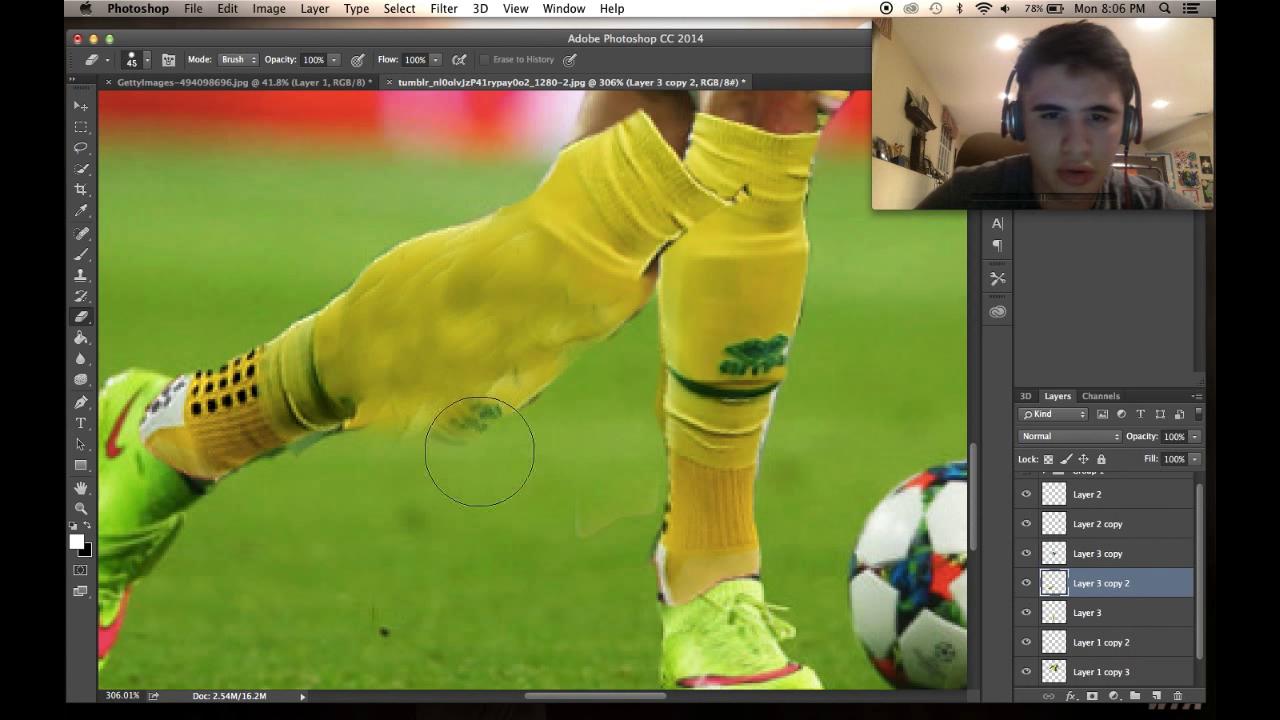
mouse_move(493, 437)
mouse_down()
mouse_move(388, 441)
mouse_move(475, 430)
mouse_move(455, 428)
mouse_move(314, 467)
mouse_up()
key(super+z)
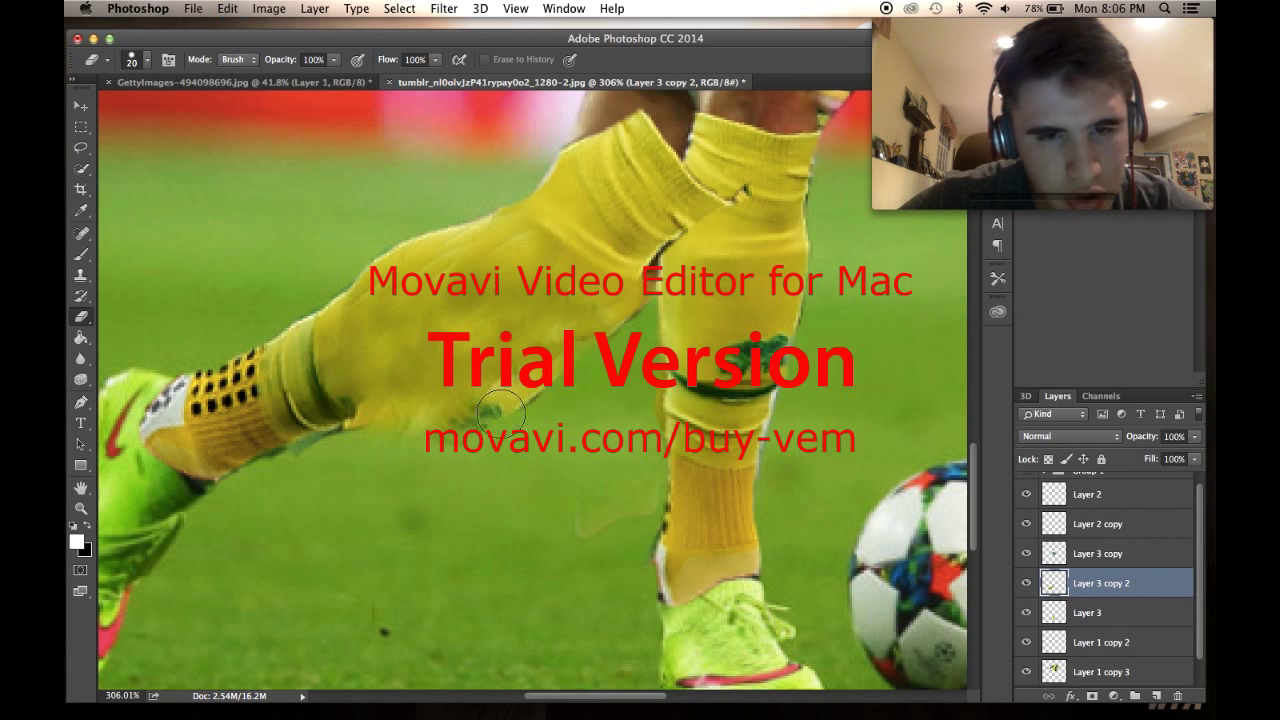
drag(402, 441, 526, 410)
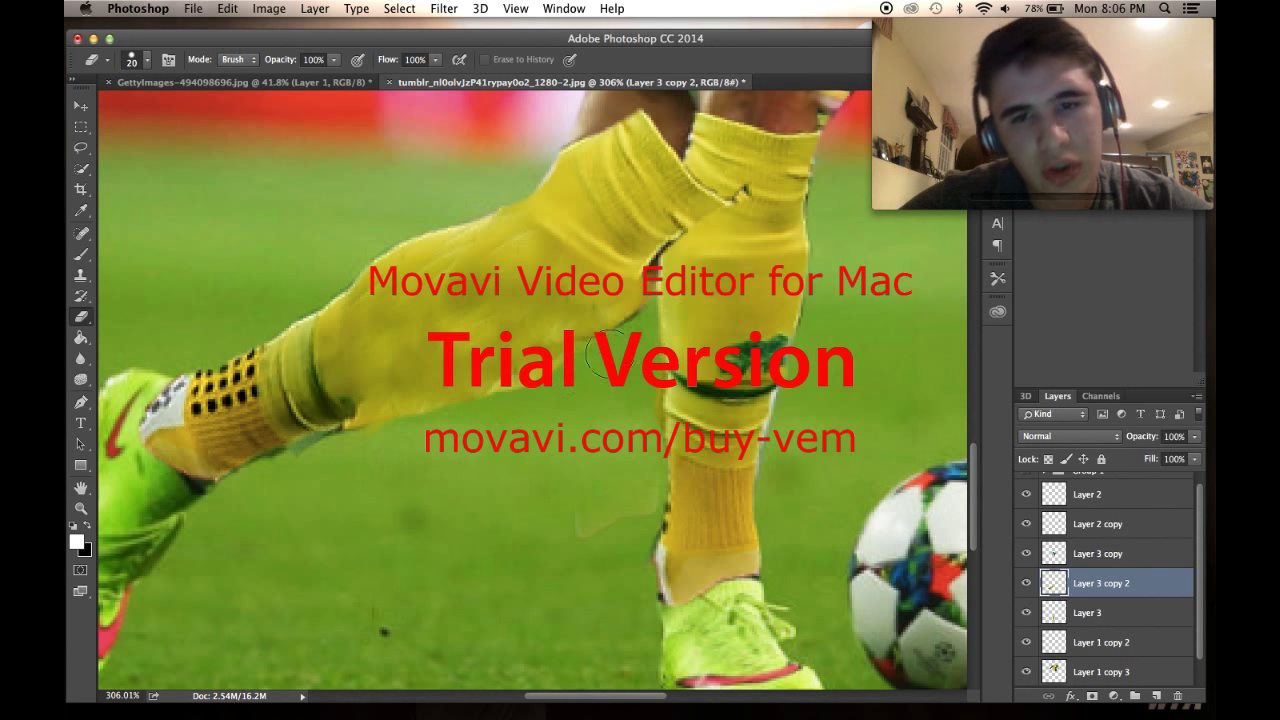
drag(610, 354, 648, 323)
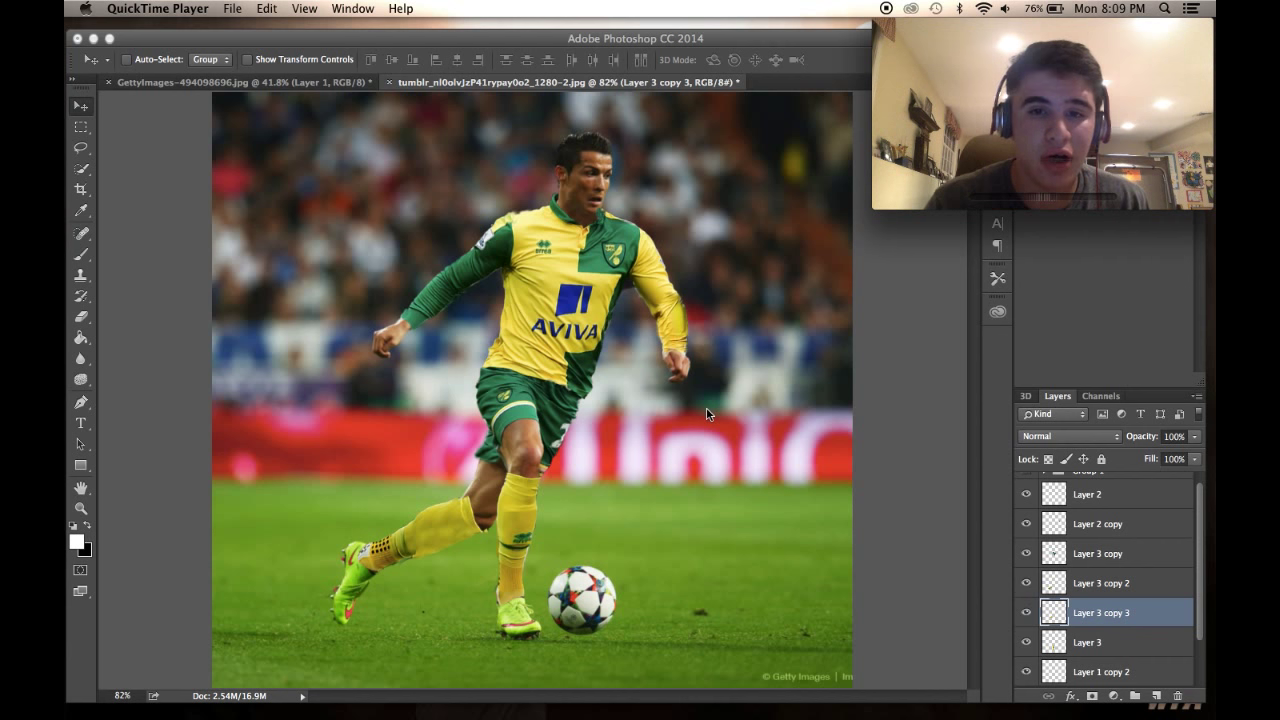
click(554, 420)
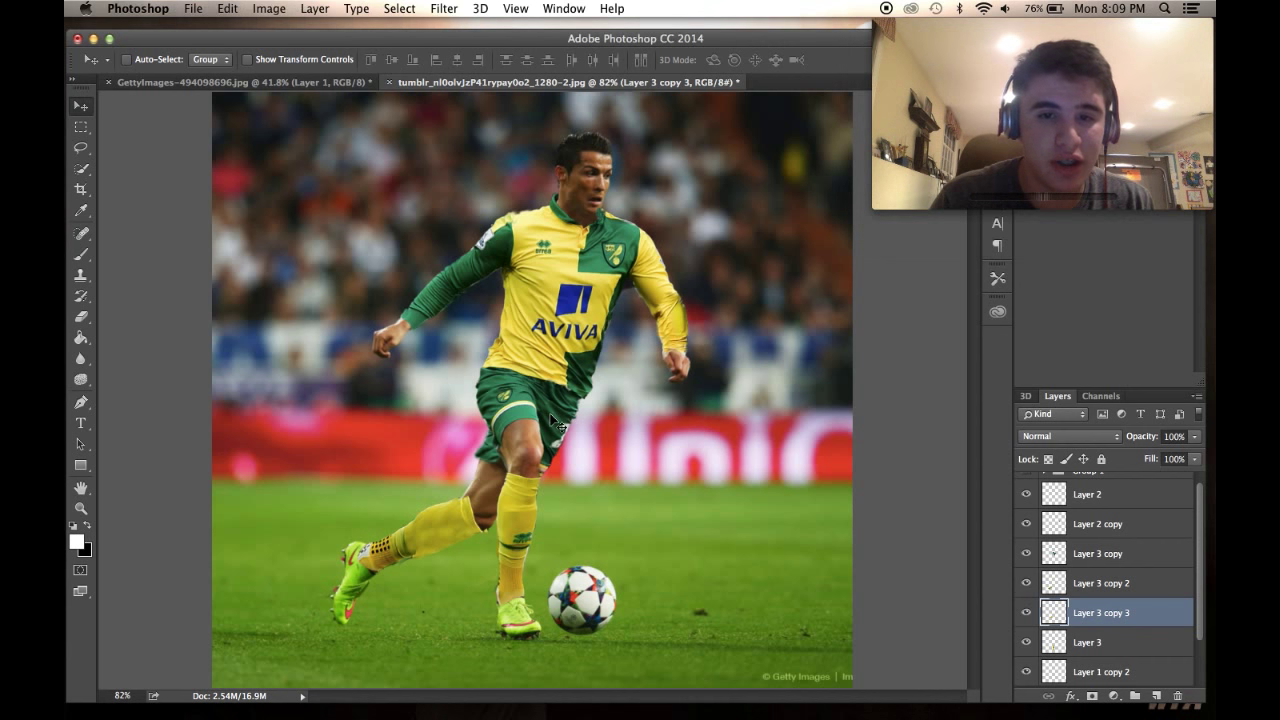
scroll(554, 420, up, 2)
scroll(554, 420, up, 1)
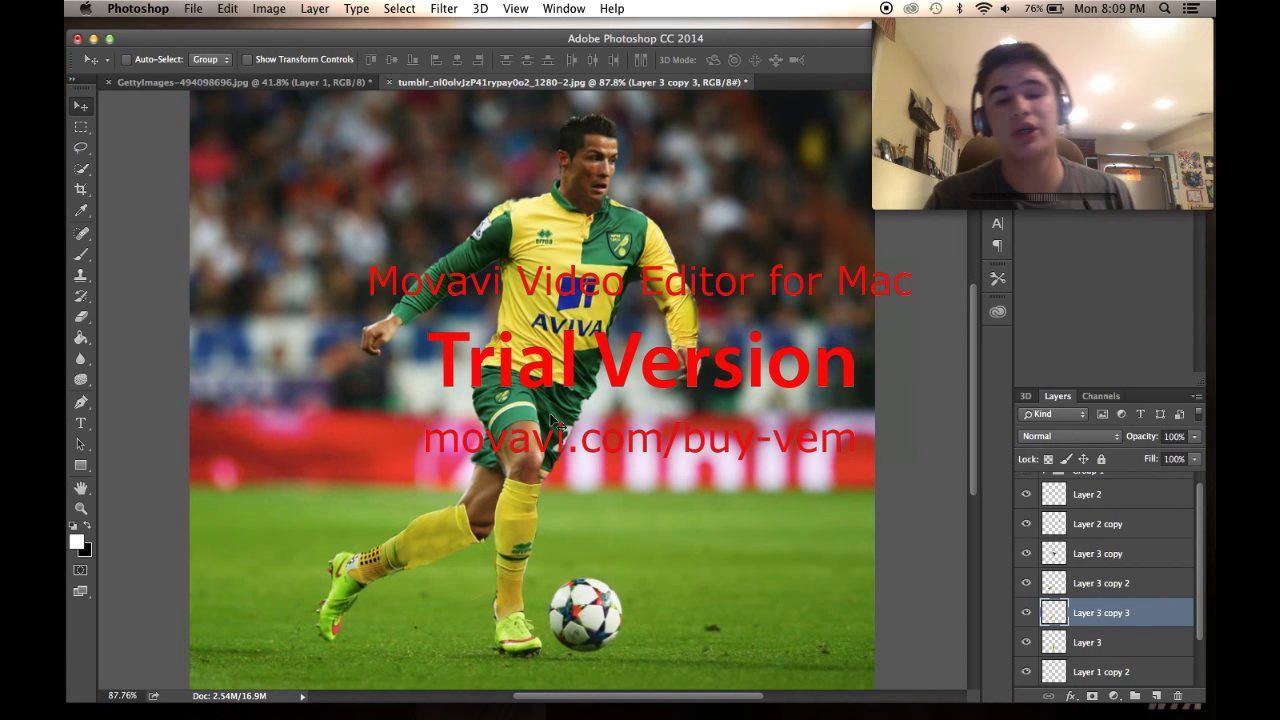